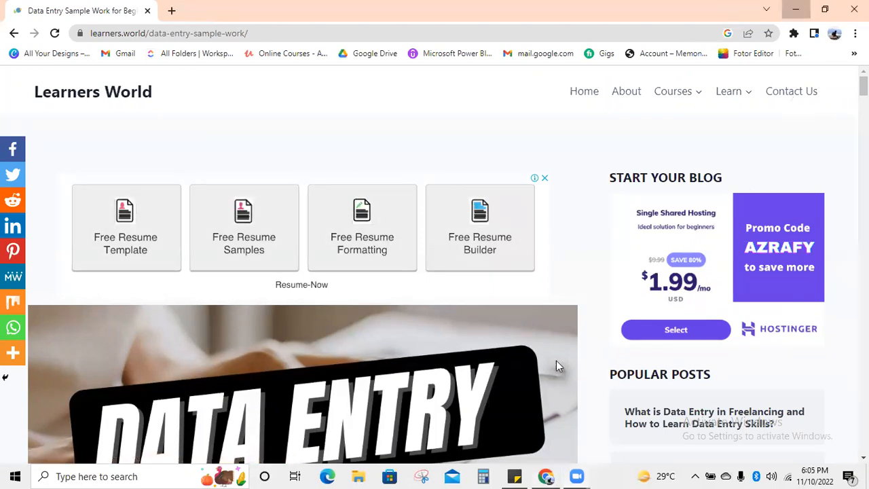
- Minimize Chrome and launch PowerPoint 2007 from a Windows search for 'power'
{"action": "left_click", "coordinate": [795, 9]}
{"action": "left_click", "coordinate": [163, 474]}
{"action": "type", "text": "power"}
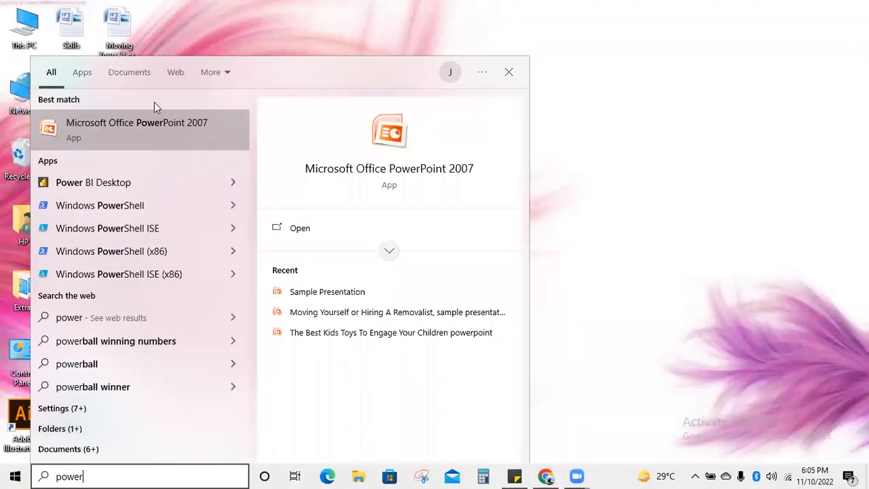
{"action": "left_click", "coordinate": [153, 128]}
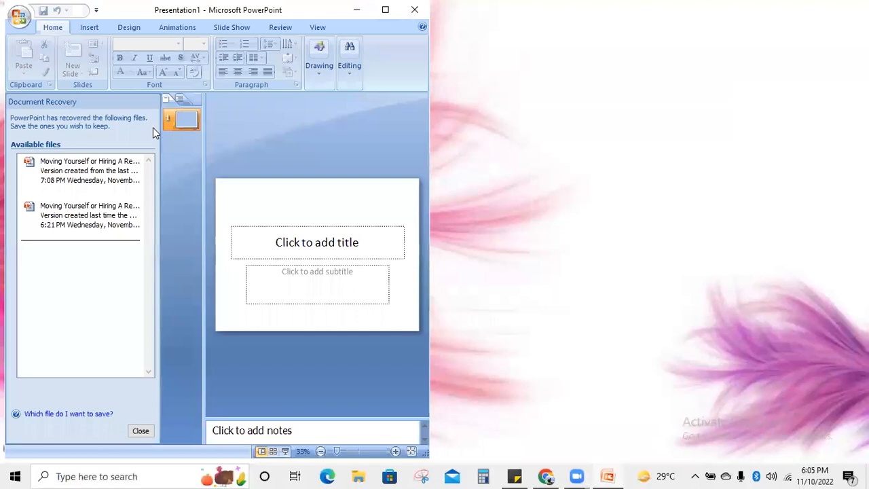
- Maximize PowerPoint, close the recovery pane, and add a new slide plus a Blank slide
{"action": "left_click", "coordinate": [385, 9]}
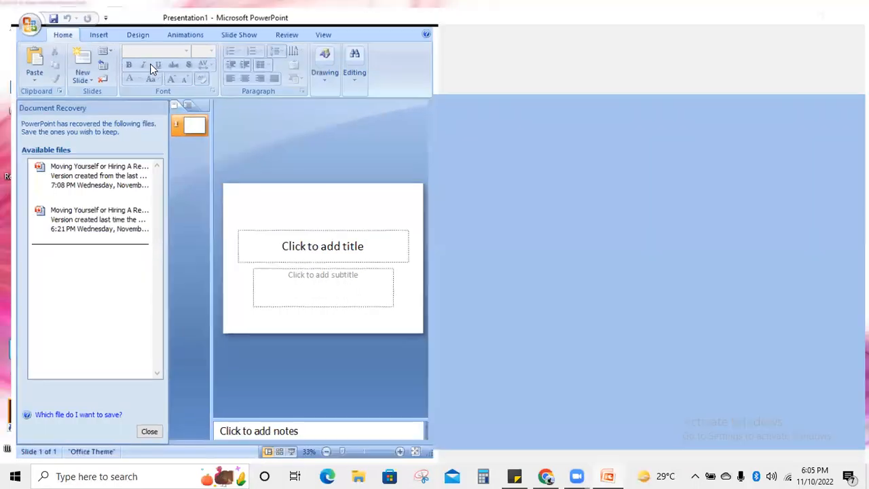
{"action": "left_click", "coordinate": [116, 53]}
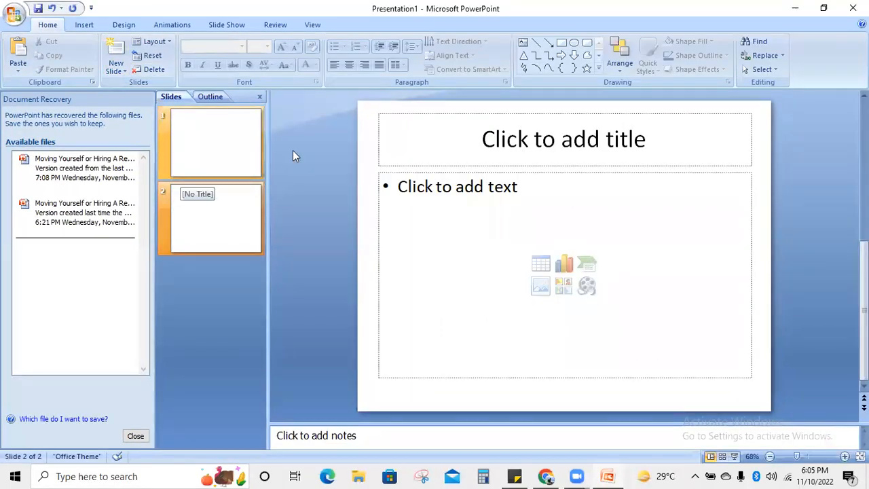
{"action": "left_click", "coordinate": [139, 440]}
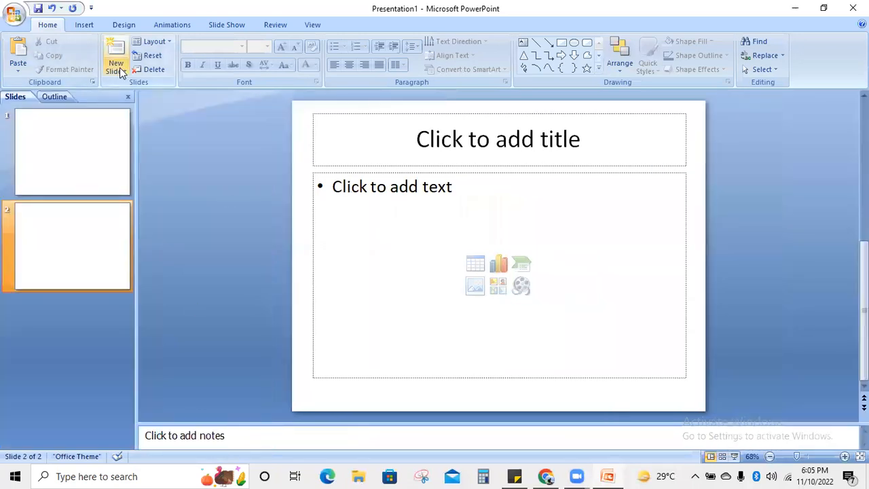
{"action": "left_click", "coordinate": [120, 68]}
{"action": "left_click", "coordinate": [144, 266]}
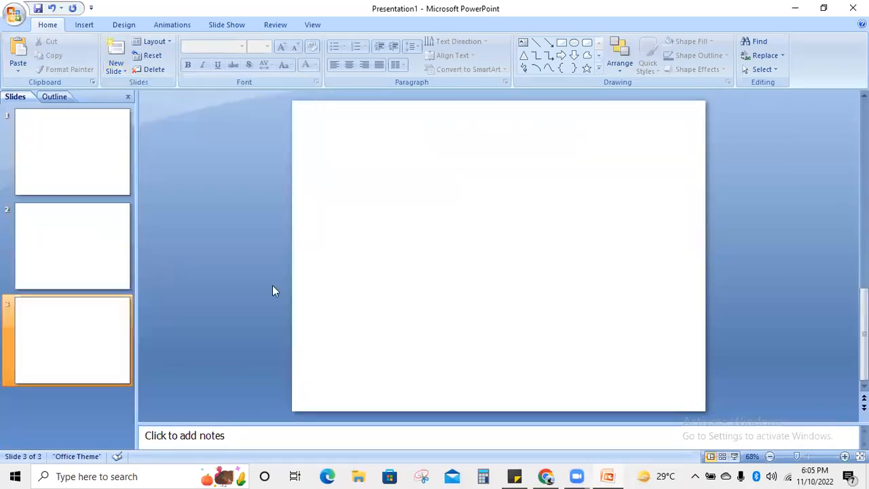
- Add a Title Only slide after slide 2, then a Title and Content slide
{"action": "left_click", "coordinate": [52, 281]}
{"action": "left_click", "coordinate": [125, 74]}
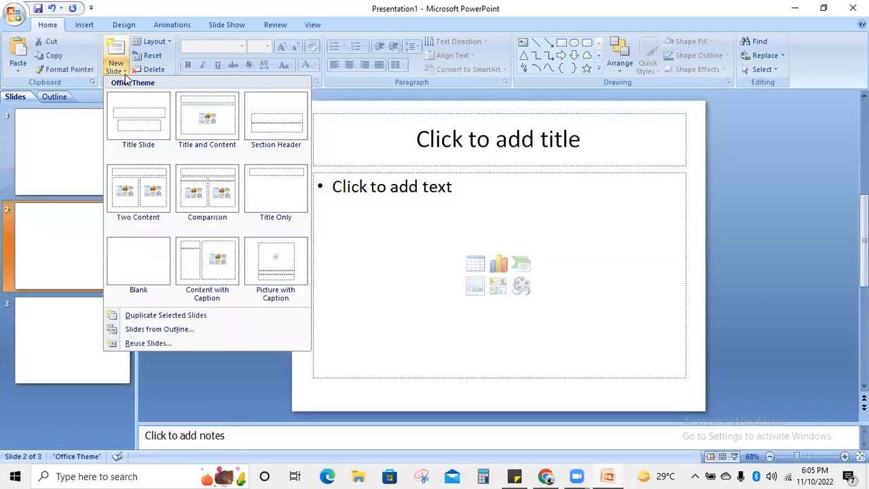
{"action": "left_click", "coordinate": [299, 187]}
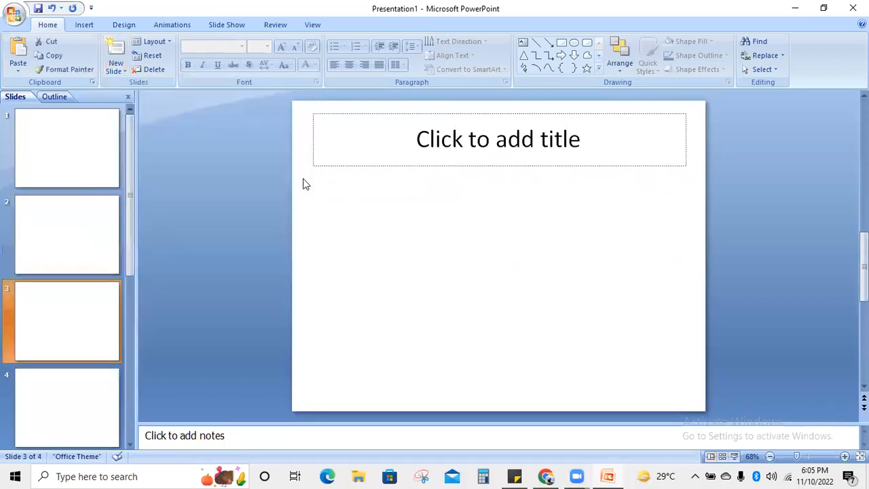
{"action": "left_click", "coordinate": [380, 133]}
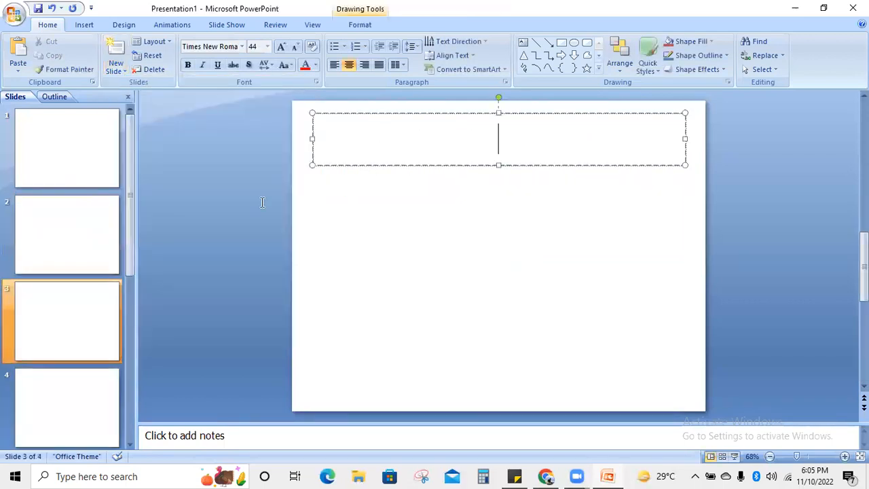
{"action": "left_click", "coordinate": [115, 68]}
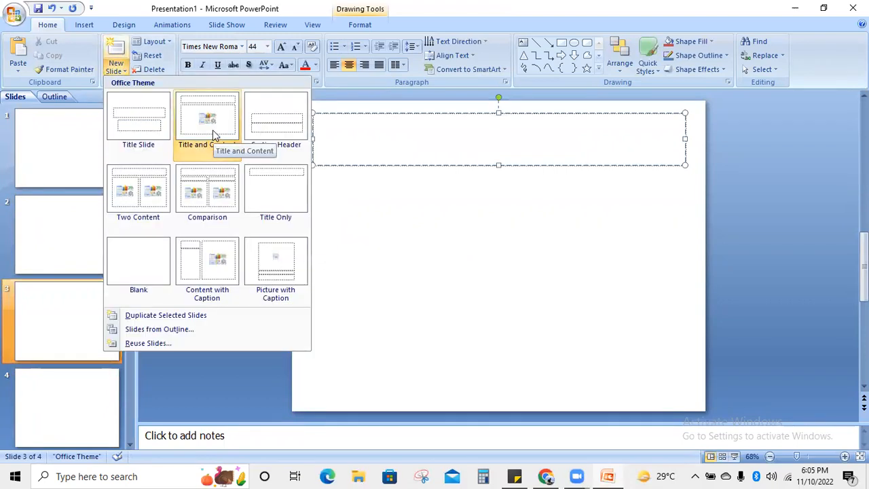
{"action": "left_click", "coordinate": [212, 134]}
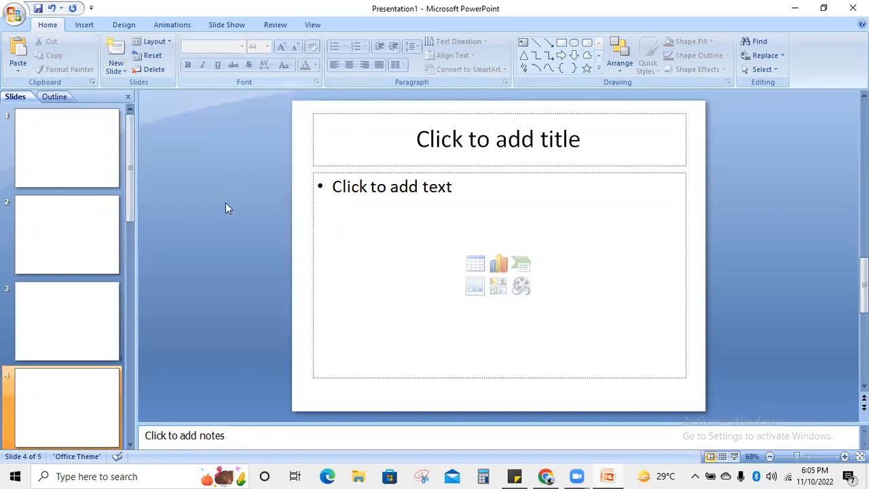
- Close the presentation and PowerPoint without saving, discarding the recovered files
{"action": "left_click", "coordinate": [852, 8]}
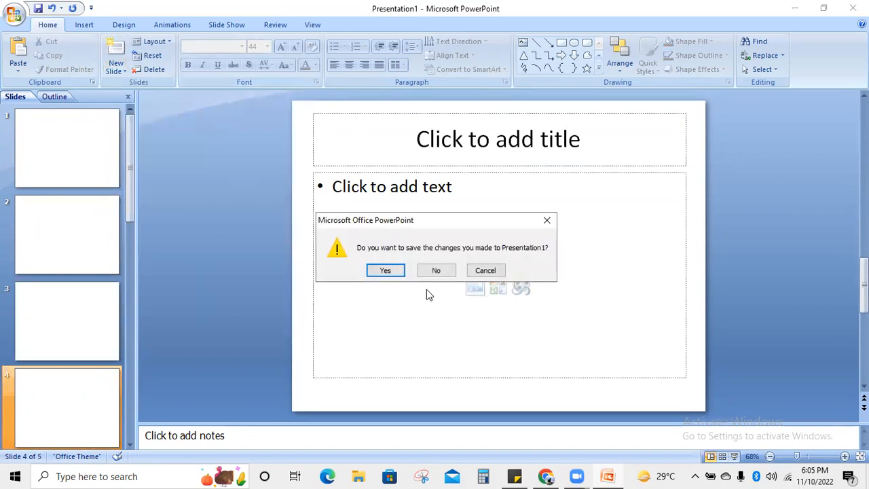
{"action": "left_click", "coordinate": [442, 269]}
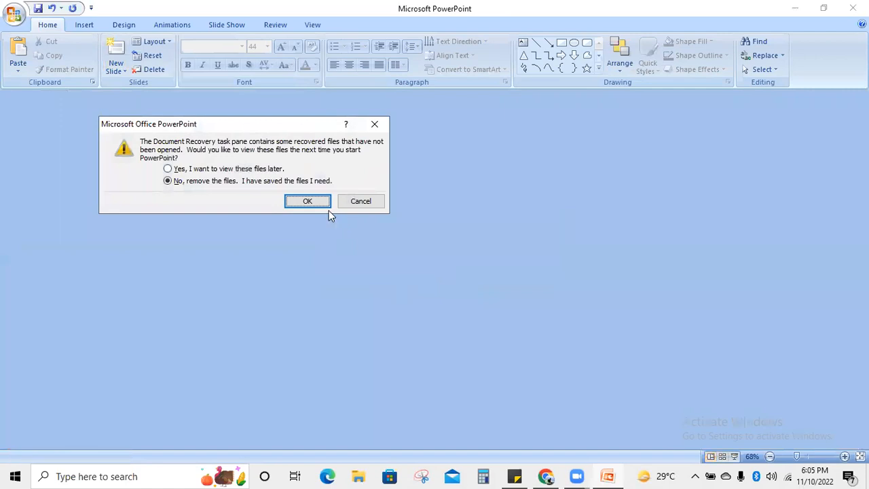
{"action": "left_click", "coordinate": [356, 203]}
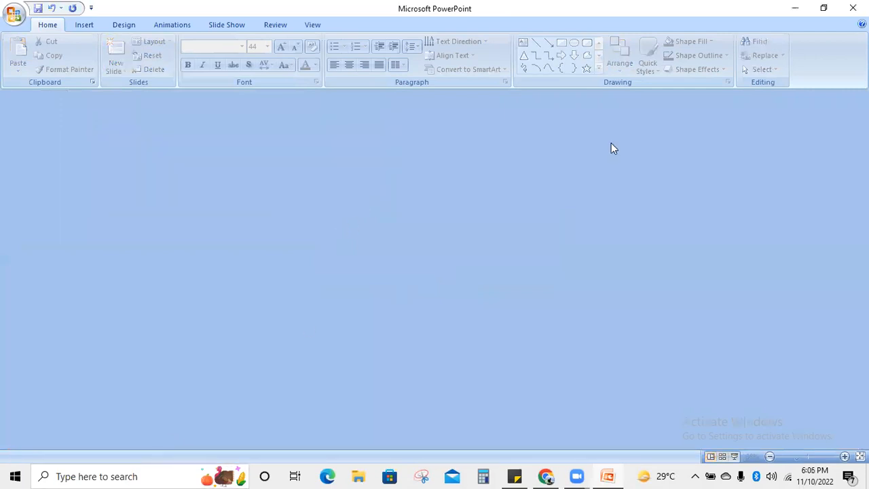
{"action": "left_click", "coordinate": [853, 8]}
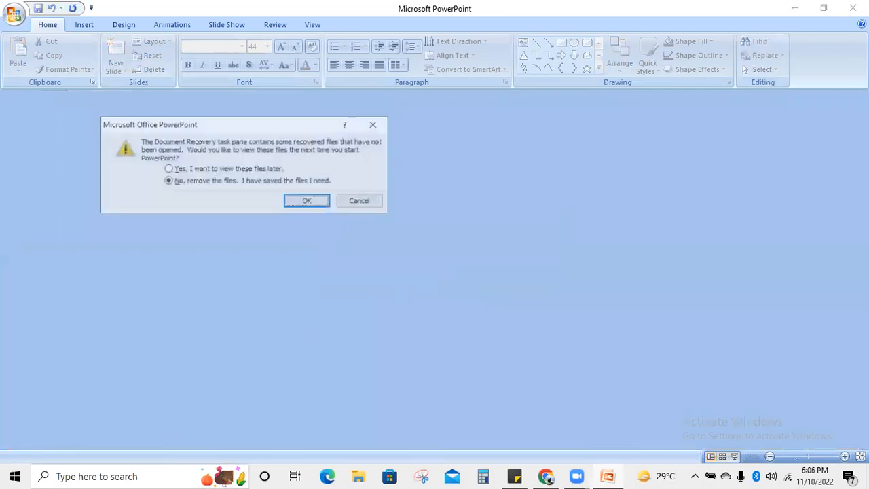
{"action": "left_click", "coordinate": [328, 203]}
- Search 'exce' and launch Microsoft Office Excel 2007 on a blank Book1
{"action": "left_click", "coordinate": [145, 475]}
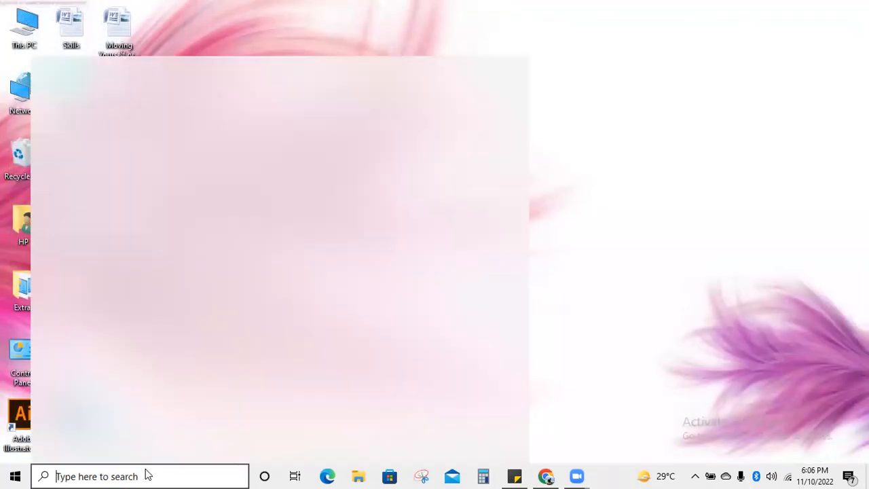
{"action": "type", "text": "exce"}
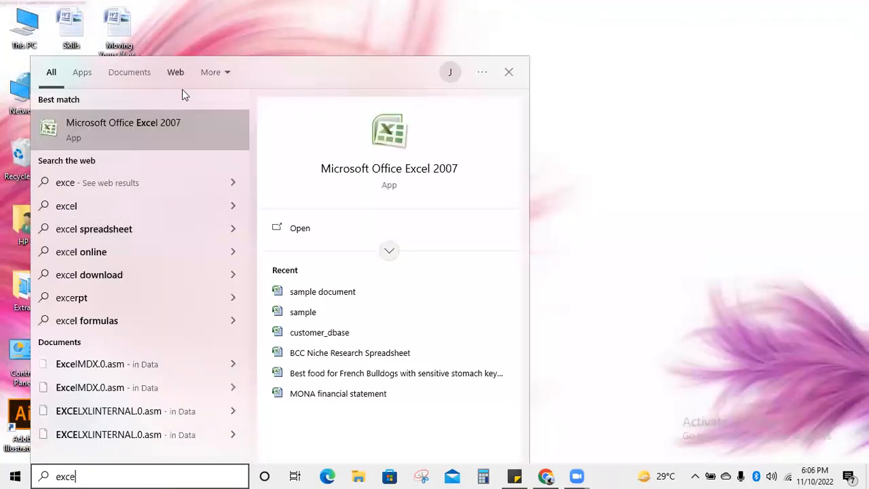
{"action": "left_click", "coordinate": [147, 131]}
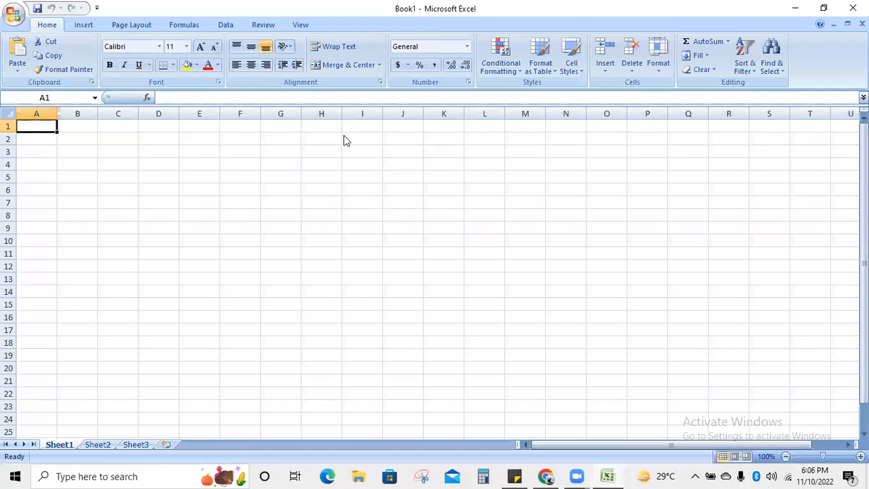
{"action": "left_click", "coordinate": [466, 23]}
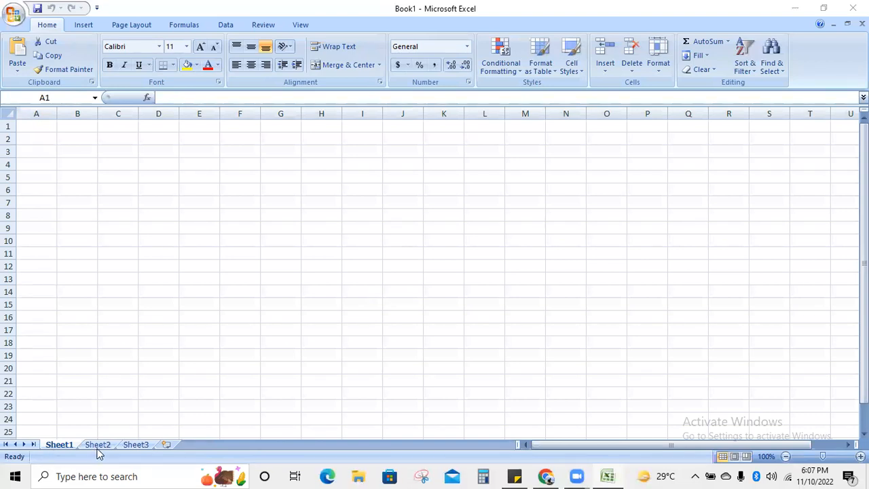
- Insert two new worksheets, then delete the extra Sheet5
{"action": "left_click", "coordinate": [167, 445]}
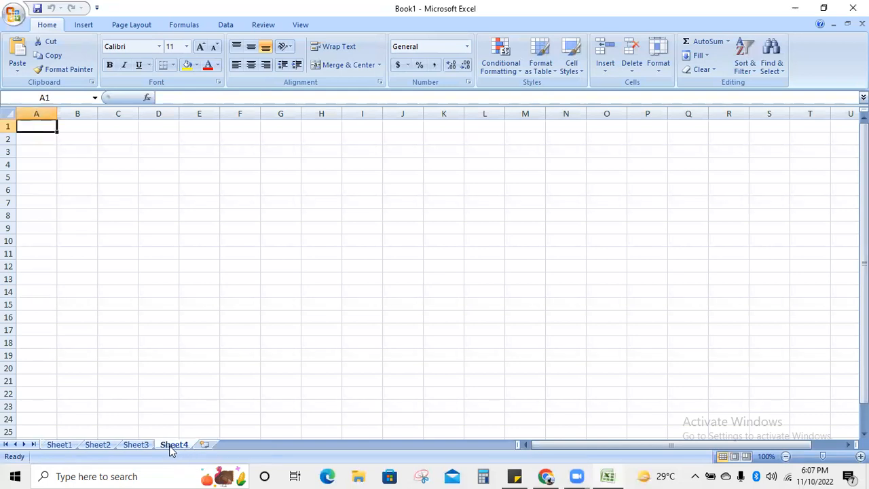
{"action": "left_click", "coordinate": [203, 445]}
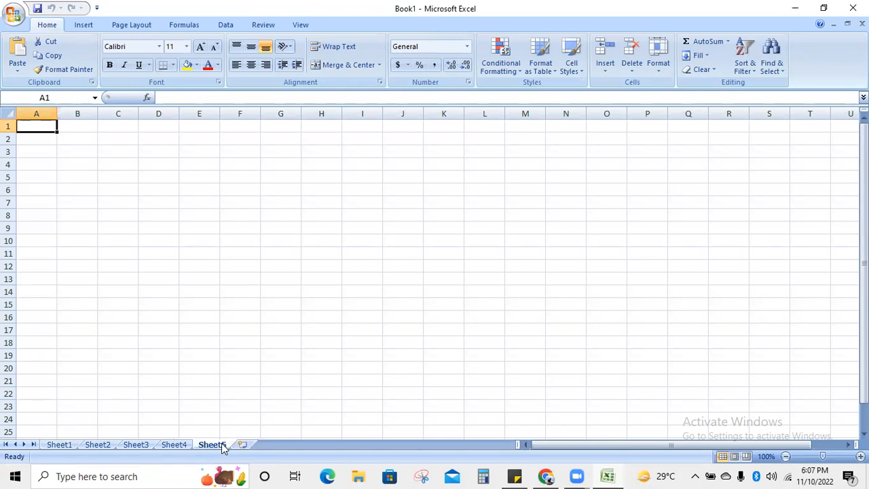
{"action": "right_click", "coordinate": [223, 447]}
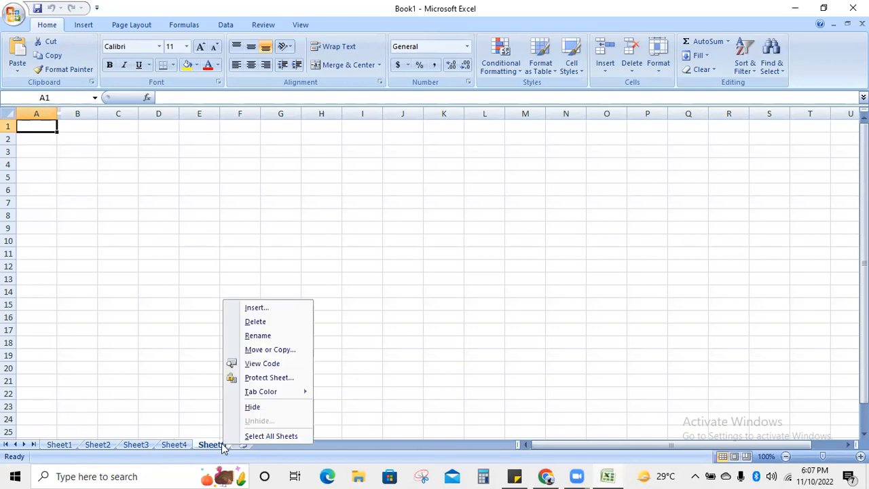
{"action": "left_click", "coordinate": [277, 325]}
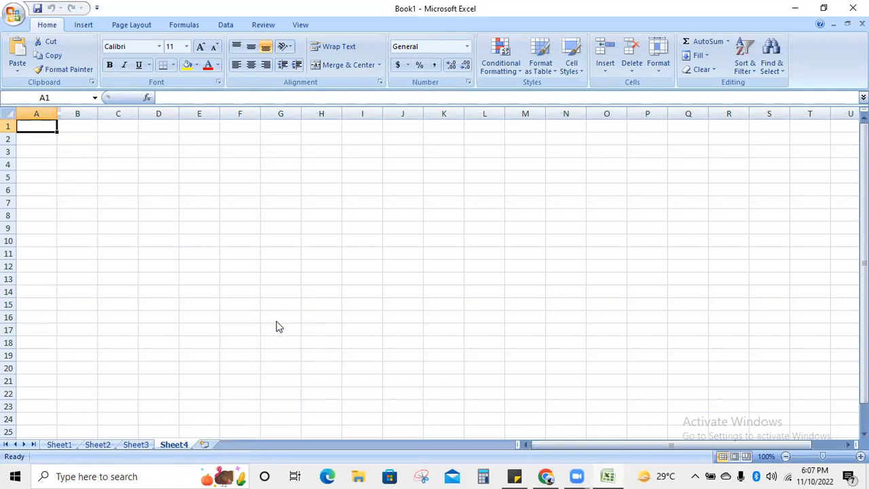
- Rename Sheet1 to 'Data Entry'
{"action": "left_click", "coordinate": [55, 447]}
{"action": "right_click", "coordinate": [55, 448]}
{"action": "key", "text": "Escape"}
{"action": "right_click", "coordinate": [55, 448]}
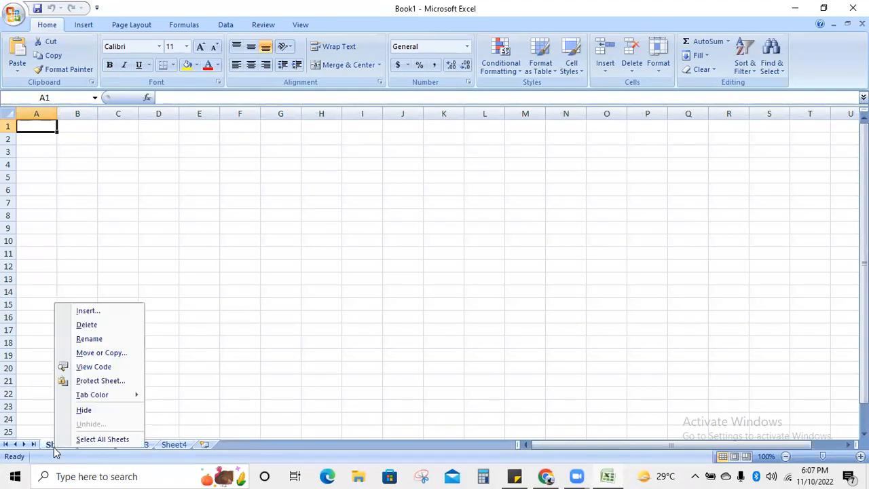
{"action": "left_click", "coordinate": [100, 338]}
{"action": "type", "text": "D"}
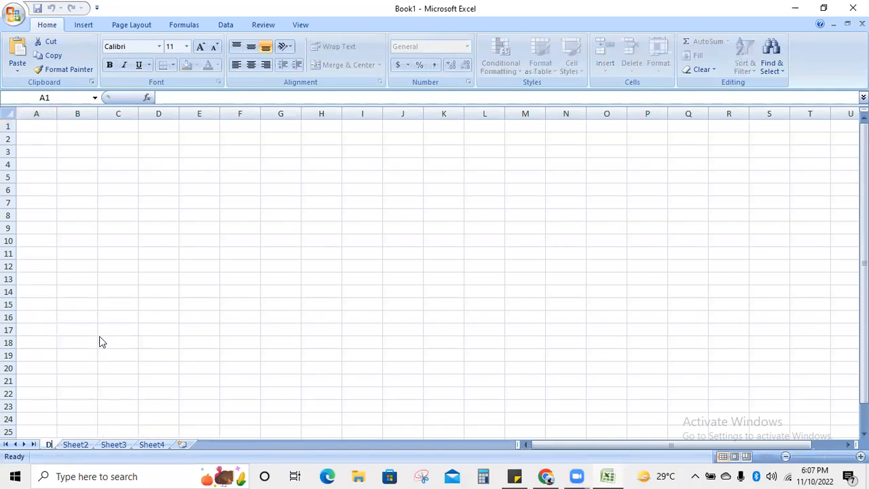
{"action": "type", "text": "ata Entry"}
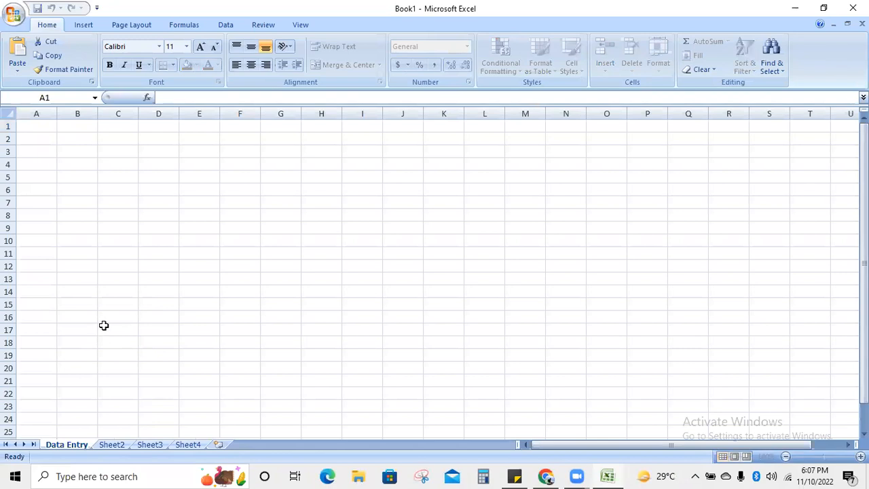
{"action": "left_click", "coordinate": [105, 368]}
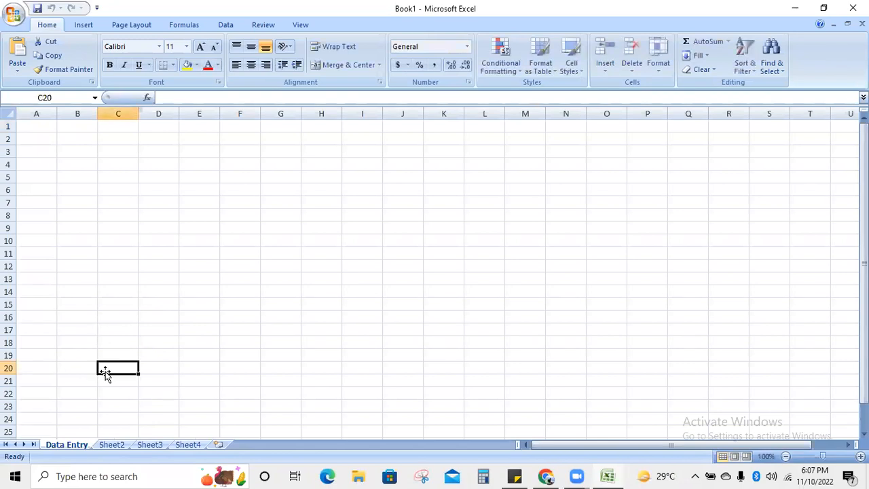
{"action": "left_click", "coordinate": [66, 407]}
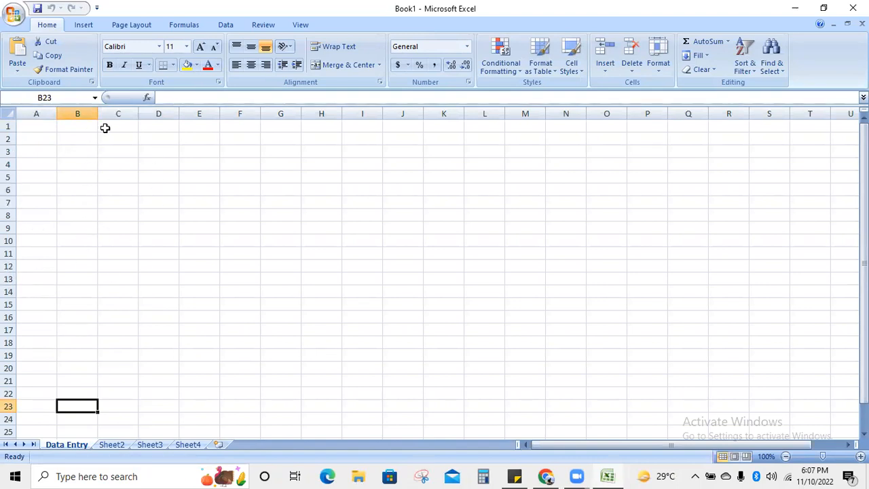
{"action": "left_click", "coordinate": [119, 230]}
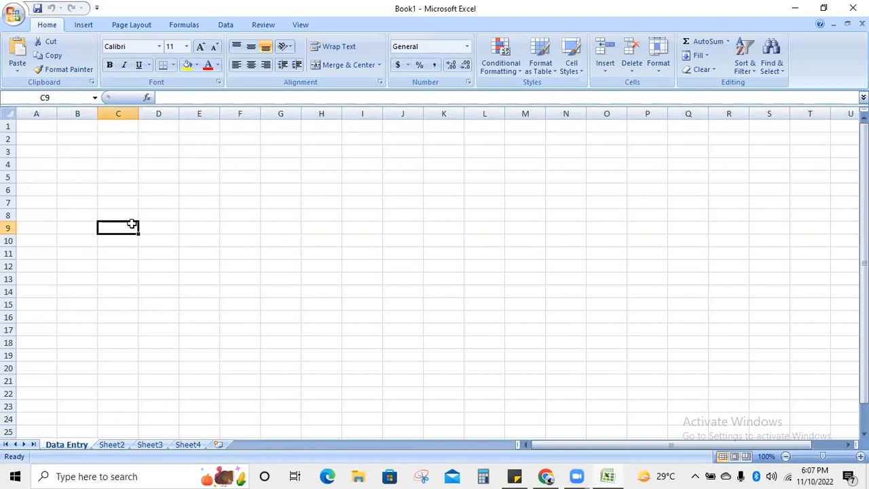
{"action": "left_click", "coordinate": [8, 98]}
{"action": "type", "text": "D7"}
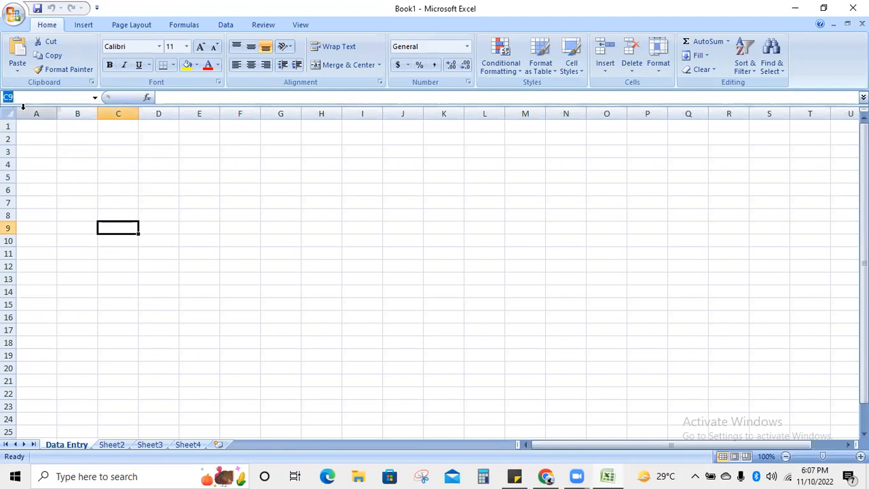
{"action": "key", "text": "Return"}
{"action": "left_click", "coordinate": [66, 100]}
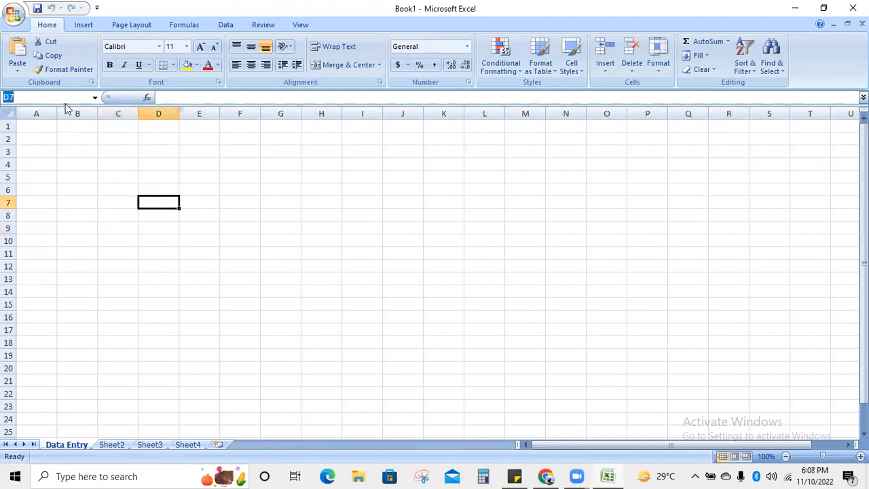
{"action": "type", "text": "C9"}
{"action": "key", "text": "Return"}
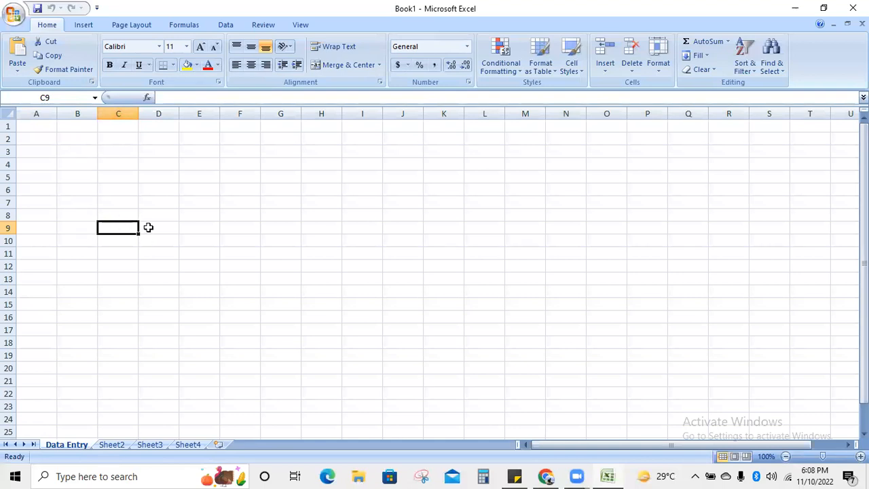
{"action": "left_click", "coordinate": [148, 179]}
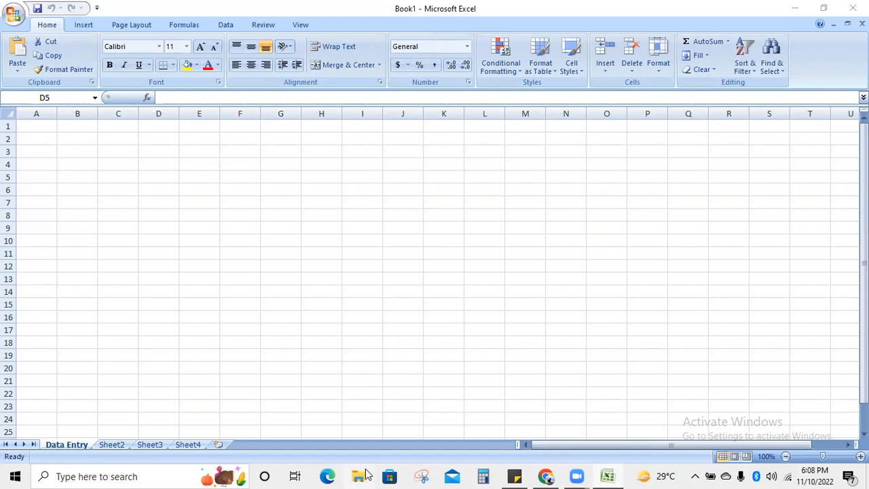
- Enter the title 'Edify Trainers' in cell C1
{"action": "left_click", "coordinate": [117, 129]}
{"action": "left_click", "coordinate": [118, 130]}
{"action": "type", "text": "E"}
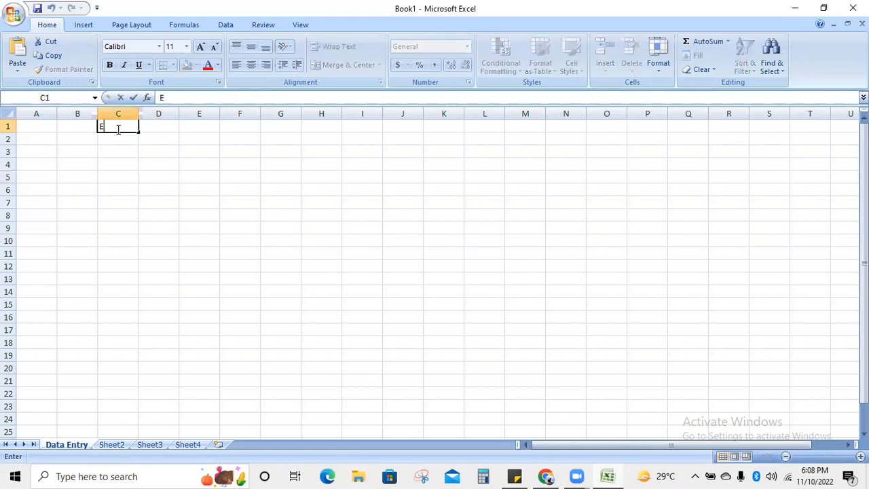
{"action": "type", "text": "dify Trainers"}
{"action": "key", "text": "Return"}
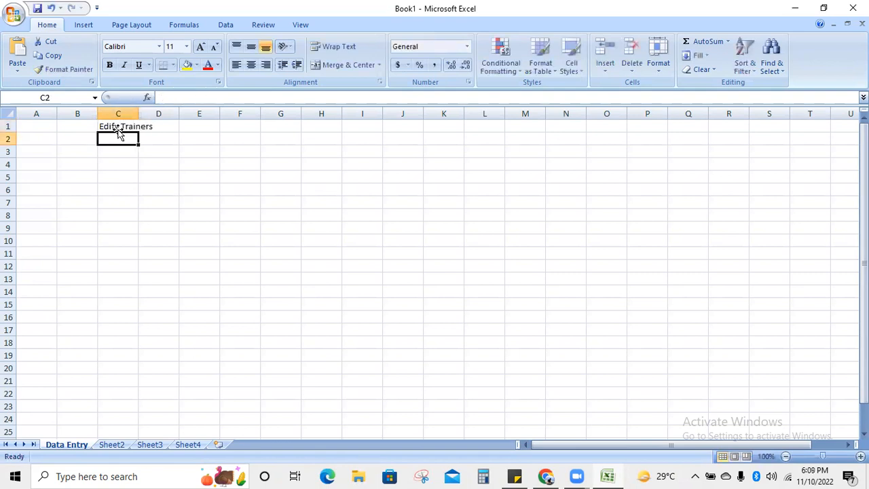
- Enter the headers 'S.No' in B2 and 'Student Name' in C2
{"action": "key", "text": "Left"}
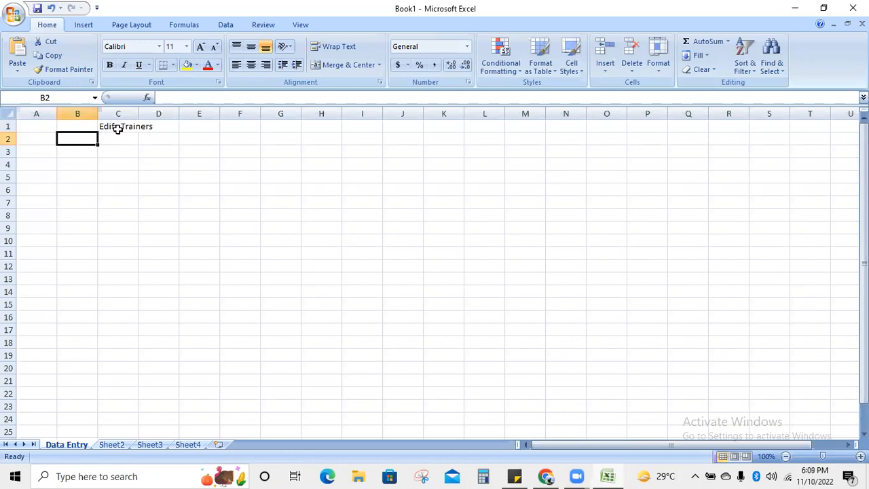
{"action": "type", "text": "S.No"}
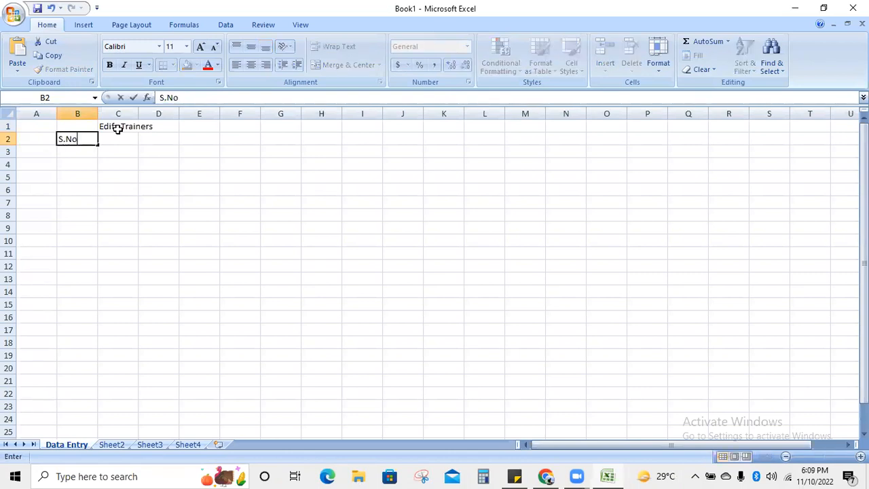
{"action": "key", "text": "Tab"}
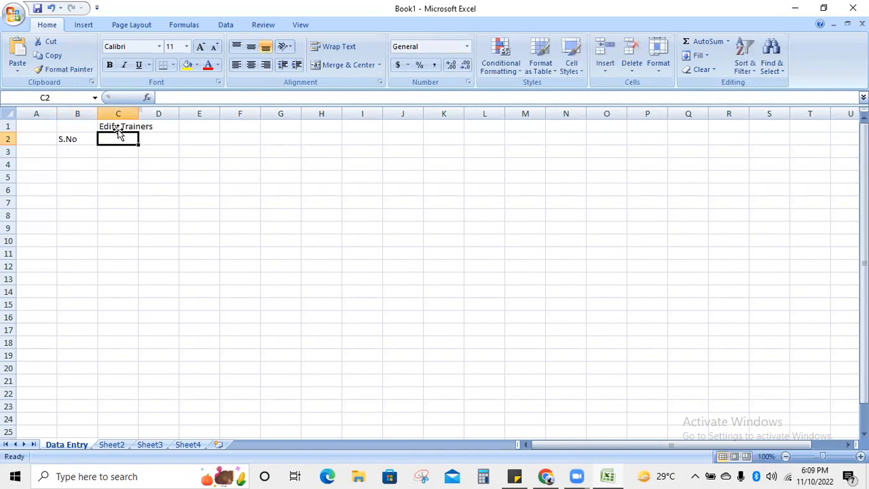
{"action": "type", "text": "N"}
{"action": "key", "text": "BackSpace"}
{"action": "type", "text": "Student Name"}
{"action": "key", "text": "Tab"}
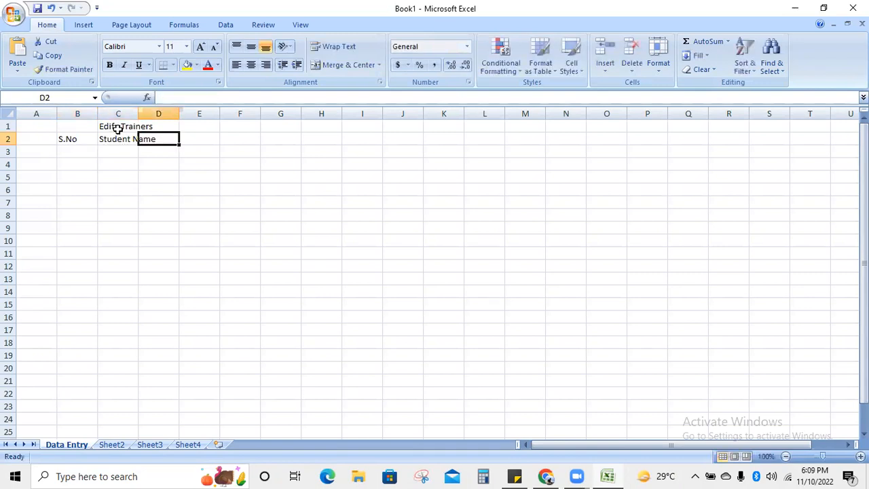
- Enter the headers 'City', 'Phone Number' and 'Email Address' in D2:F2
{"action": "type", "text": "Cou"}
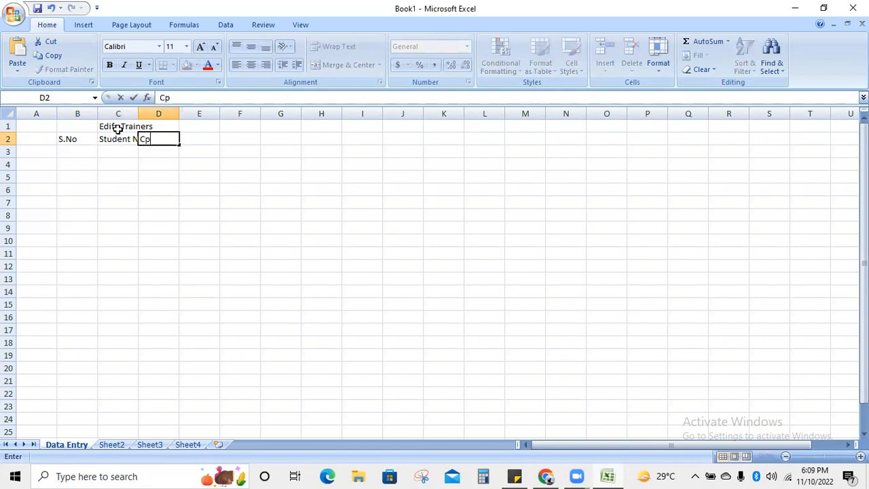
{"action": "key", "text": "BackSpace"}
{"action": "key", "text": "BackSpace"}
{"action": "type", "text": "ity"}
{"action": "key", "text": "Tab"}
{"action": "type", "text": "Phon"}
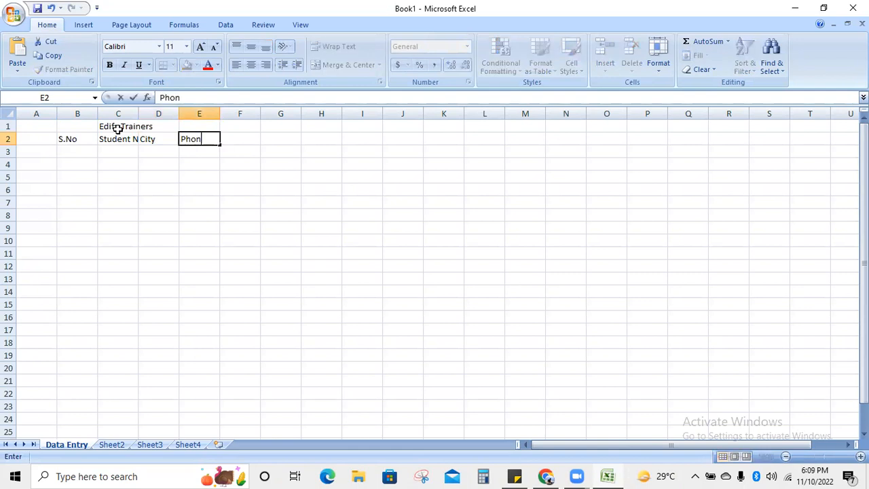
{"action": "type", "text": "e Number"}
{"action": "key", "text": "Tab"}
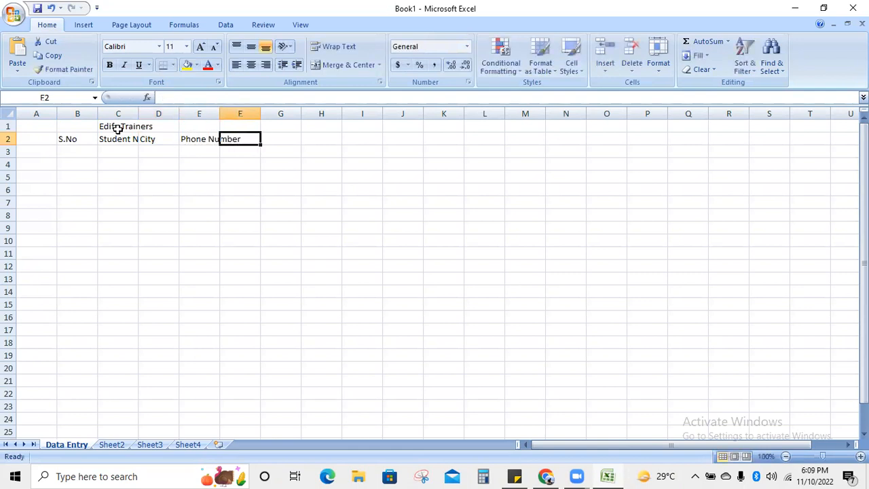
{"action": "type", "text": "W"}
{"action": "key", "text": "BackSpace"}
{"action": "type", "text": "E"}
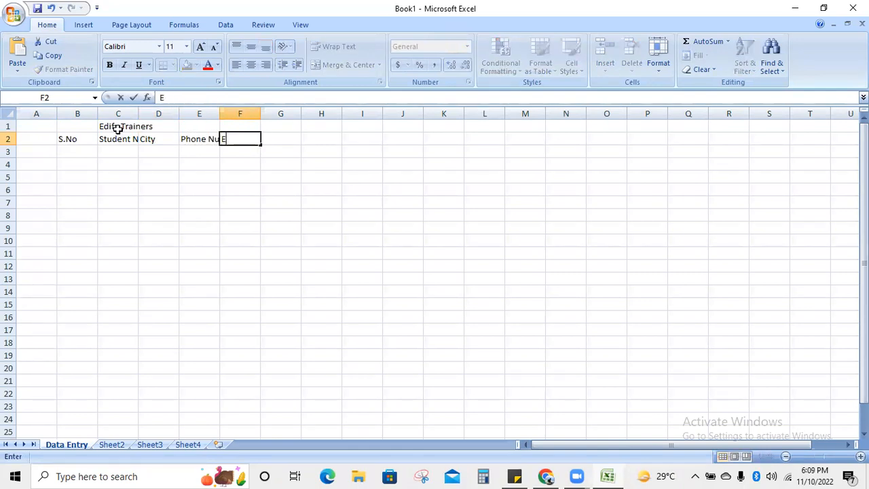
{"action": "type", "text": "mail Address"}
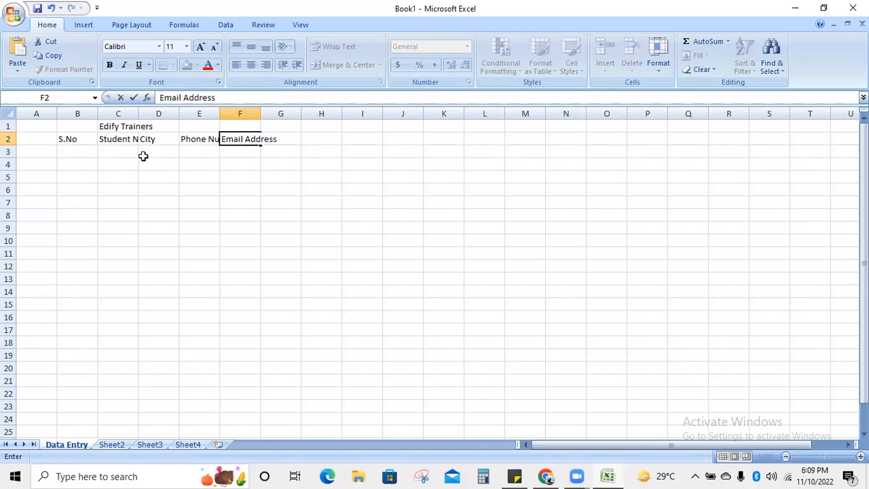
- Commit the Email Address header and widen column C to fit 'Student Name'
{"action": "left_click", "coordinate": [203, 189]}
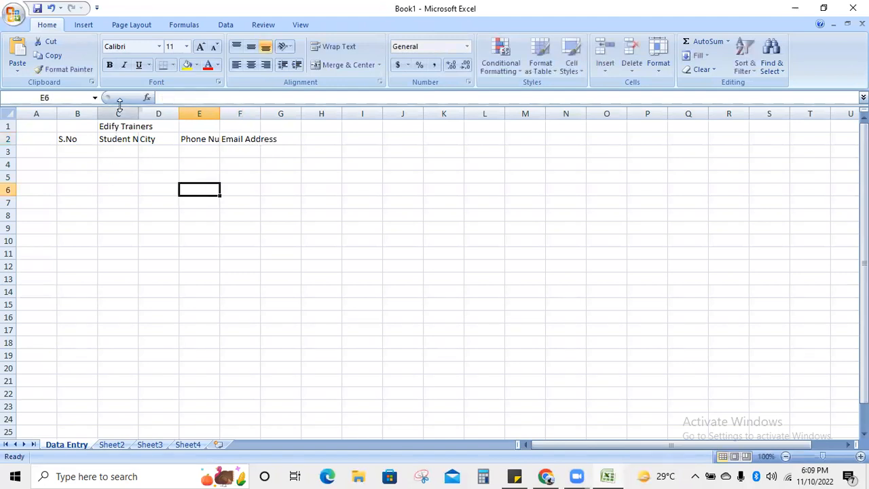
{"action": "left_click_drag", "start_coordinate": [138, 113], "coordinate": [443, 115]}
{"action": "left_click", "coordinate": [40, 189]}
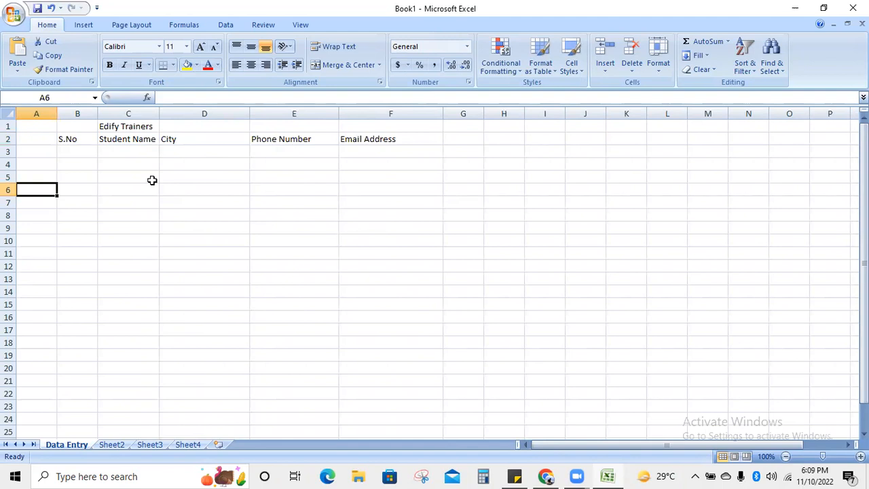
{"action": "left_click_drag", "start_coordinate": [91, 126], "coordinate": [330, 123]}
{"action": "left_click", "coordinate": [229, 176]}
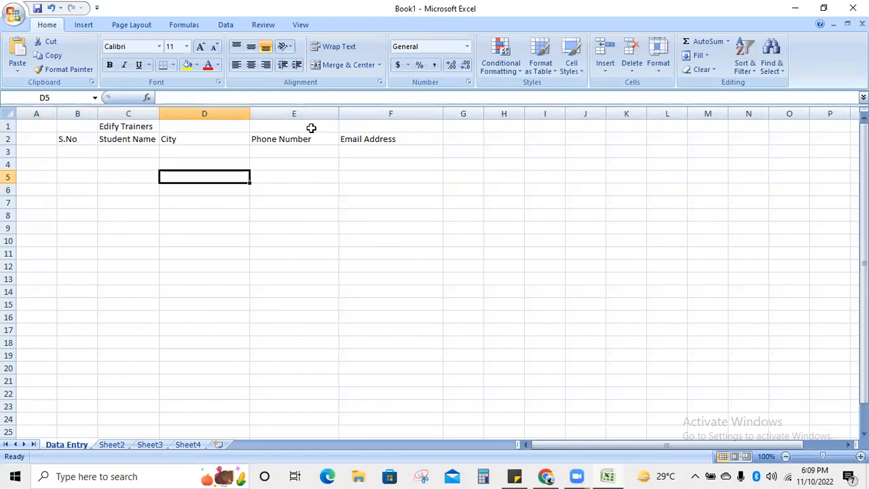
- Insert a blank column D before City and give it the header 'Course'
{"action": "right_click", "coordinate": [294, 112]}
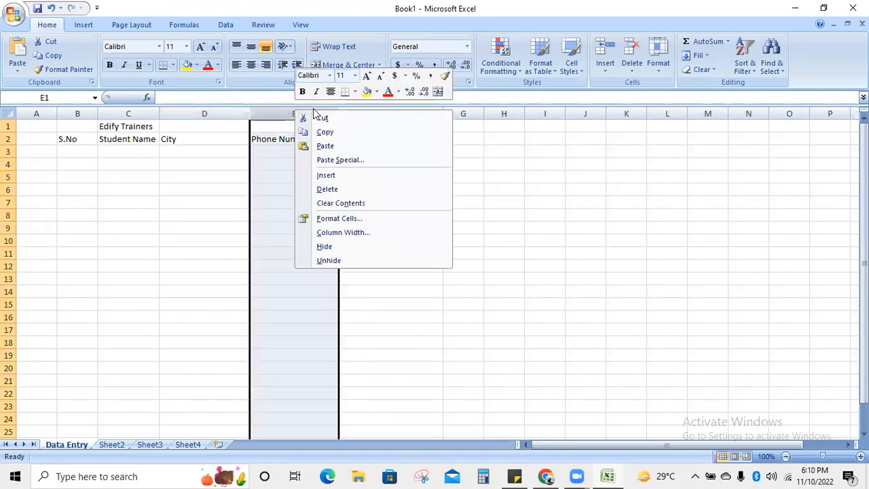
{"action": "key", "text": "Escape"}
{"action": "left_click", "coordinate": [136, 207]}
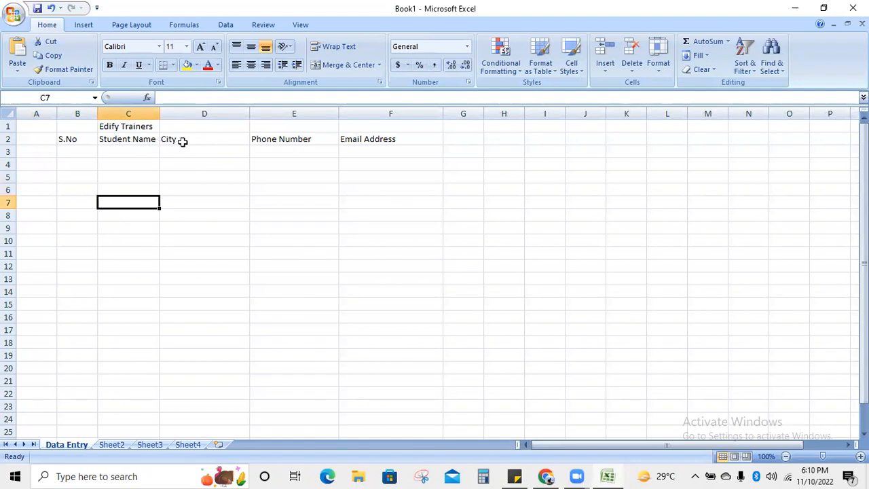
{"action": "right_click", "coordinate": [173, 109]}
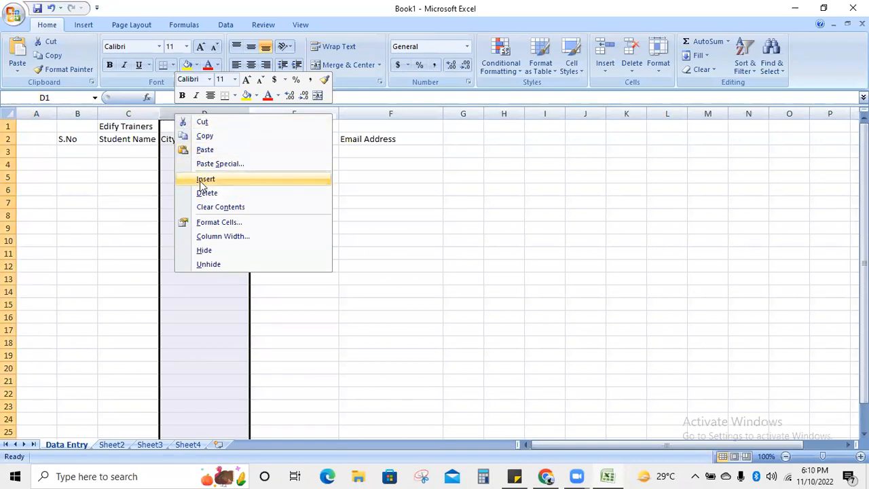
{"action": "key", "text": "Escape"}
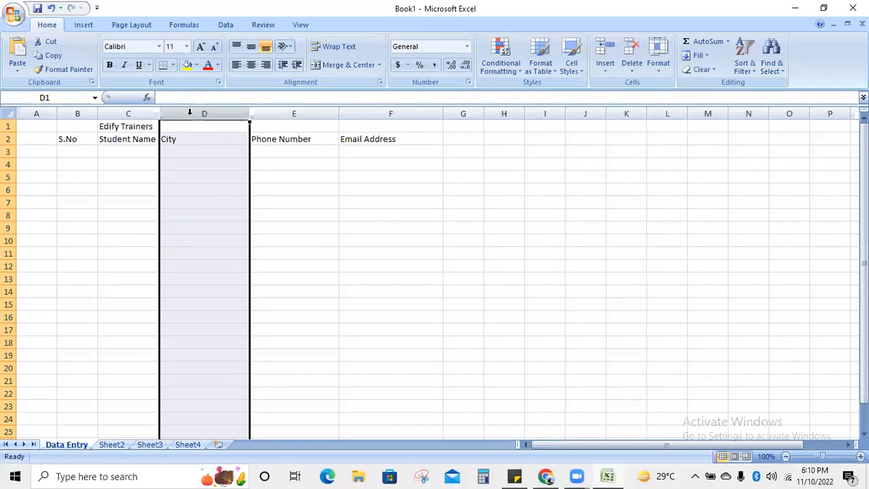
{"action": "right_click", "coordinate": [190, 113]}
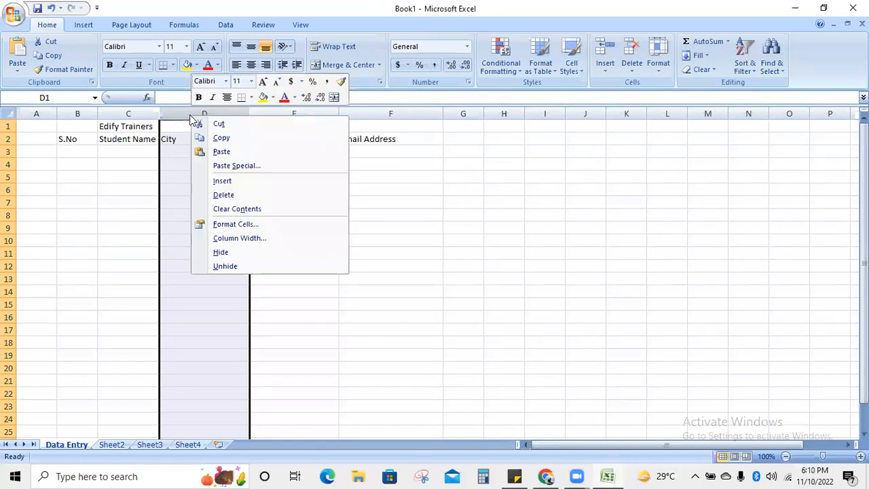
{"action": "left_click", "coordinate": [215, 182]}
{"action": "left_click", "coordinate": [262, 178]}
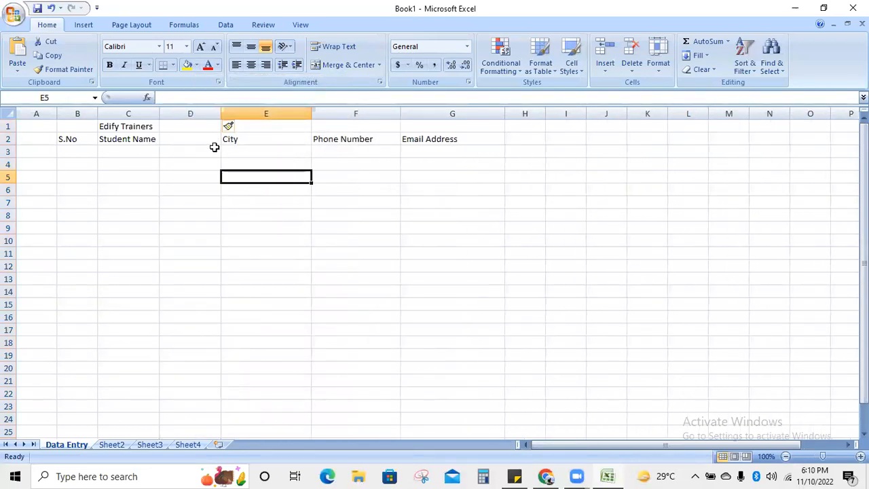
{"action": "left_click", "coordinate": [207, 144]}
{"action": "type", "text": "Course"}
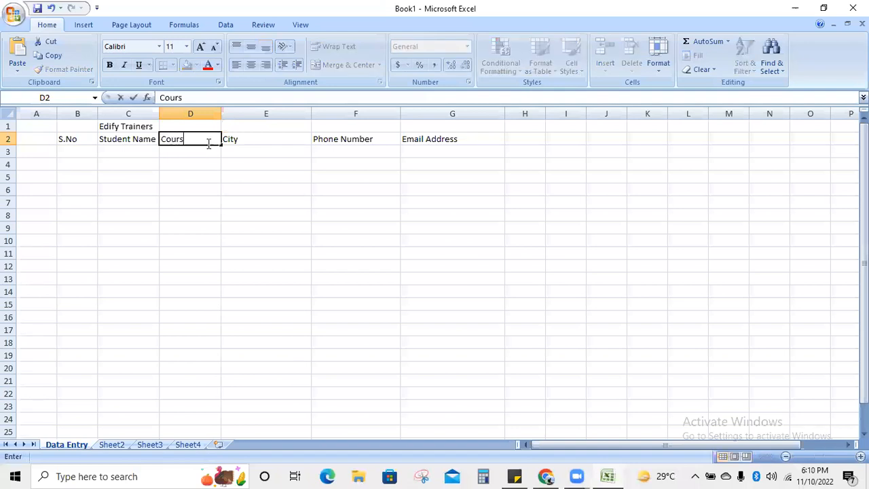
{"action": "left_click", "coordinate": [190, 187]}
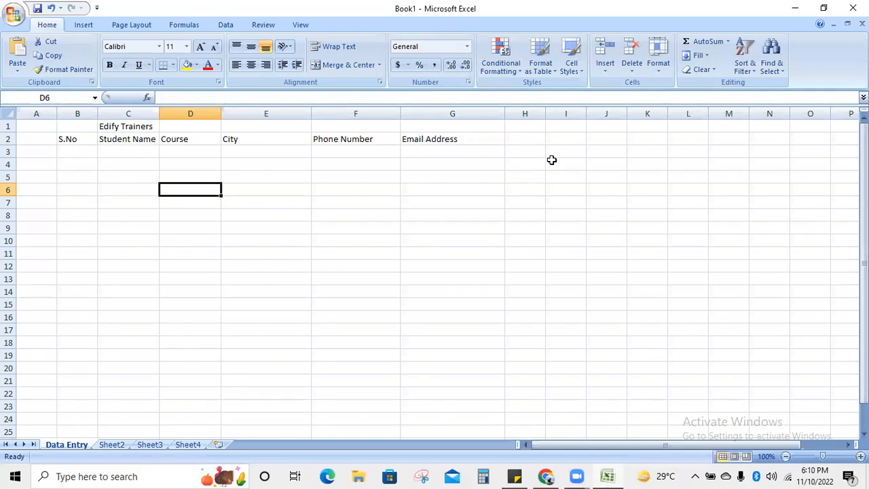
- Enter serial numbers 1 to 5 down B3:B7
{"action": "left_click", "coordinate": [77, 163]}
{"action": "left_click", "coordinate": [77, 153]}
{"action": "type", "text": "1"}
{"action": "key", "text": "Return"}
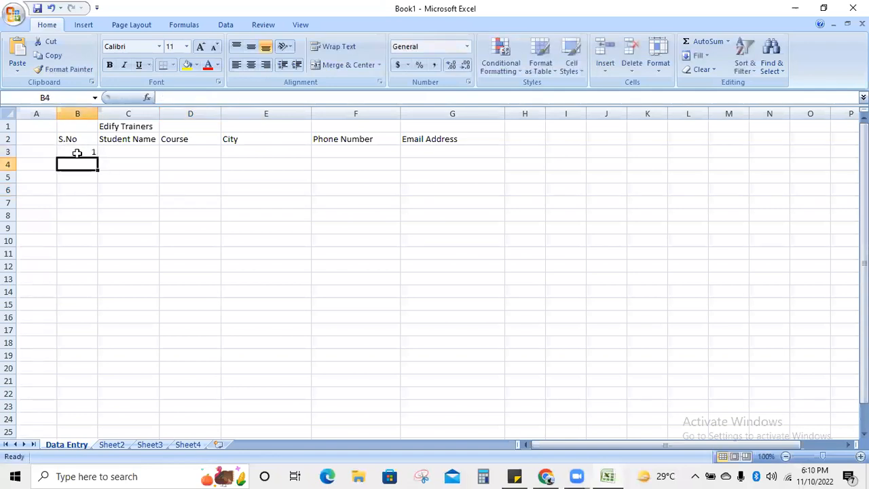
{"action": "type", "text": "2"}
{"action": "key", "text": "Return"}
{"action": "type", "text": "3"}
{"action": "key", "text": "Return"}
{"action": "type", "text": "4"}
{"action": "key", "text": "Return"}
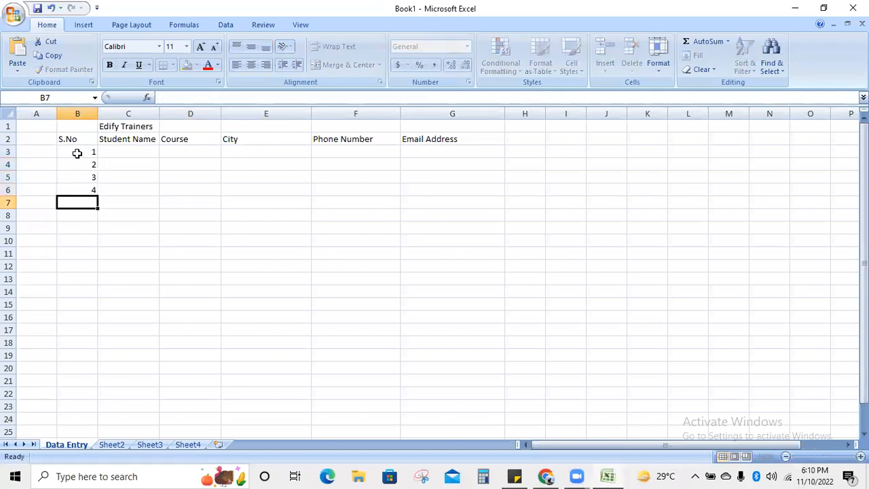
{"action": "key", "text": "Return"}
{"action": "key", "text": "Up"}
{"action": "type", "text": "5"}
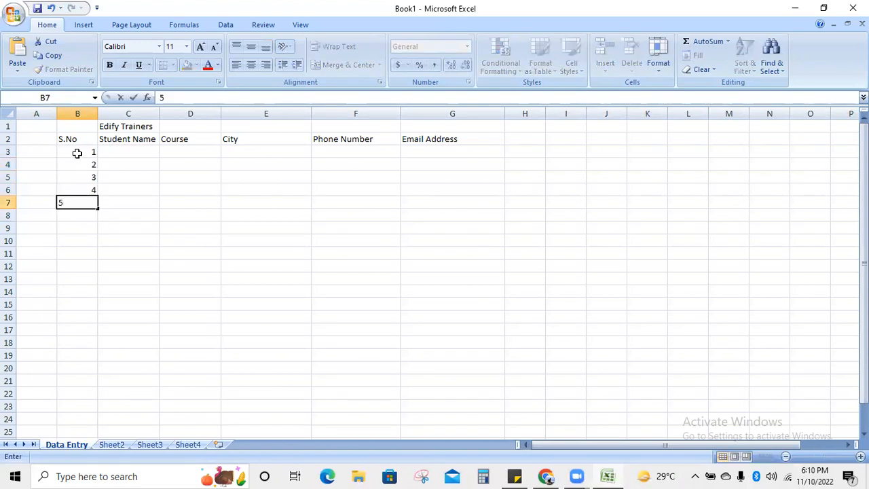
{"action": "left_click", "coordinate": [132, 178]}
- Extend B7 down to row 20 and convert it to a Fill Series
{"action": "left_click", "coordinate": [86, 204]}
{"action": "left_click_drag", "start_coordinate": [99, 209], "coordinate": [102, 368]}
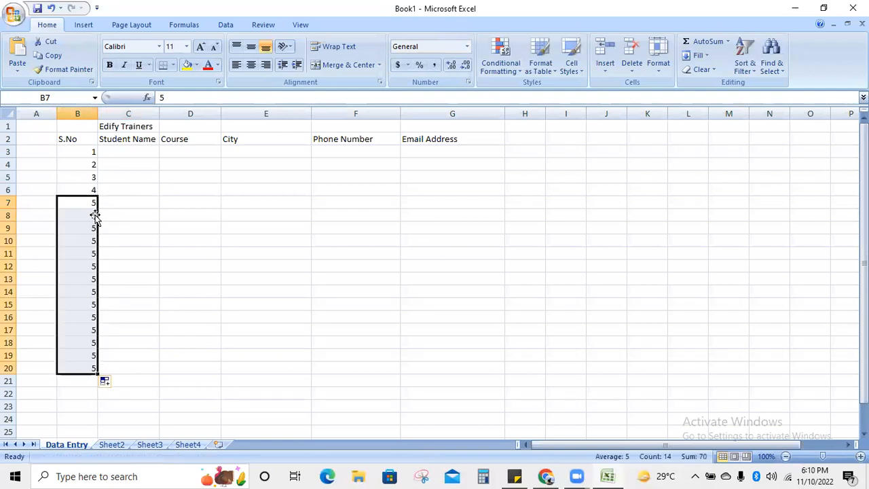
{"action": "left_click", "coordinate": [113, 390]}
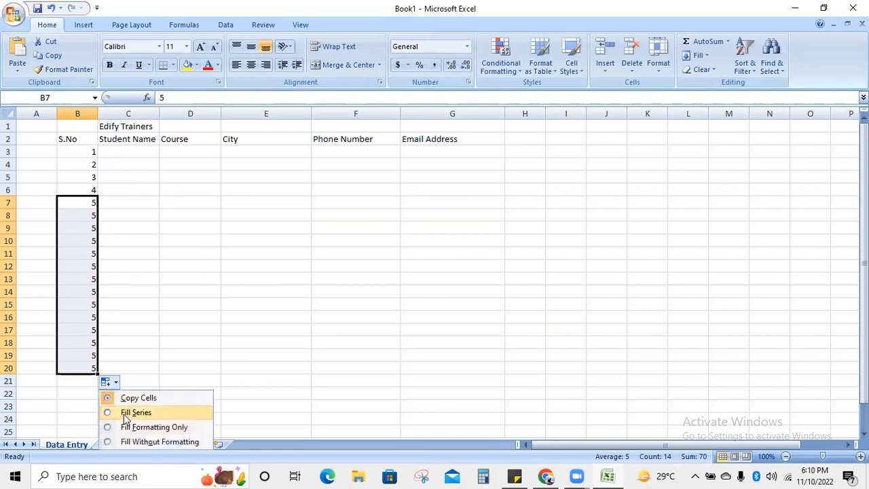
{"action": "left_click", "coordinate": [136, 413]}
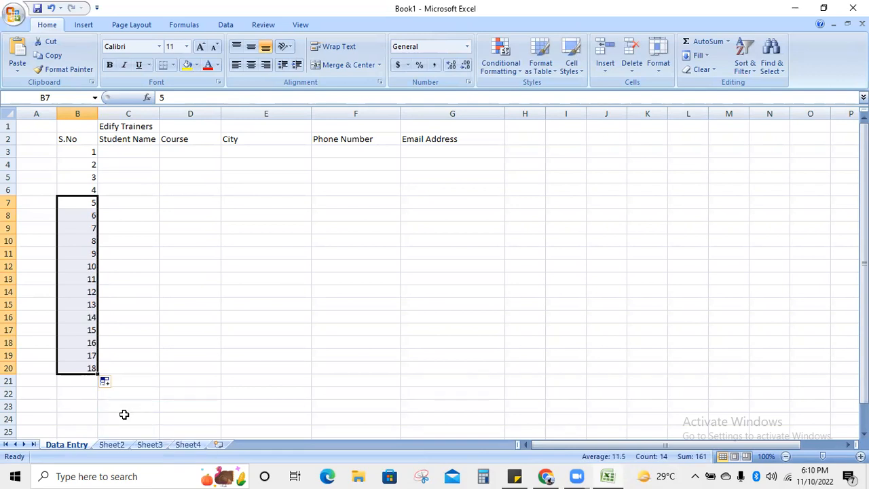
- Undo the fill and correct B5 and B6 to 3 and 4
{"action": "key", "text": "ctrl+z"}
{"action": "key", "text": "ctrl+z"}
{"action": "key", "text": "ctrl+z"}
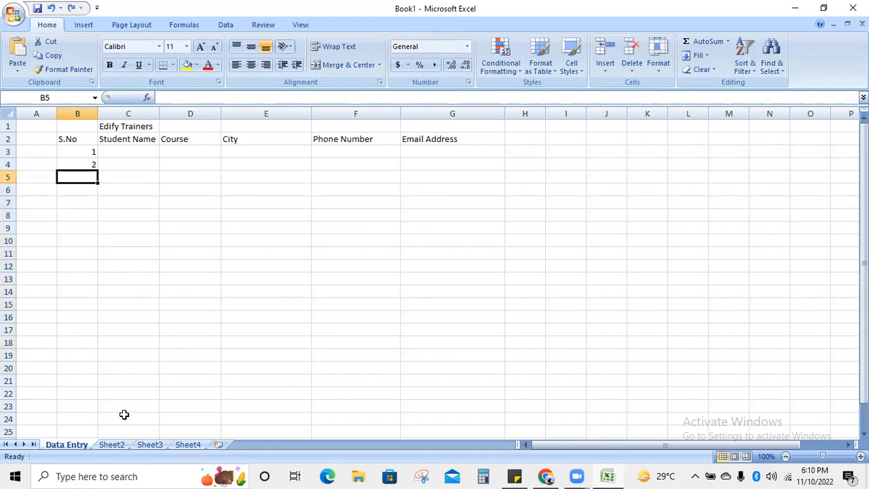
{"action": "type", "text": "zz"}
{"action": "key", "text": "BackSpace"}
{"action": "key", "text": "BackSpace"}
{"action": "type", "text": "4"}
{"action": "key", "text": "Return"}
{"action": "type", "text": "3"}
{"action": "key", "text": "Up"}
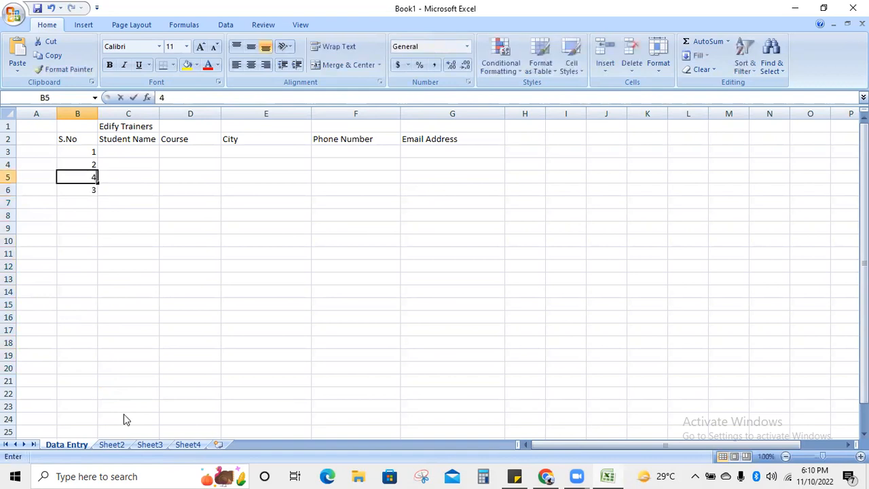
{"action": "key", "text": "BackSpace"}
{"action": "type", "text": "3"}
{"action": "key", "text": "Return"}
{"action": "type", "text": "4"}
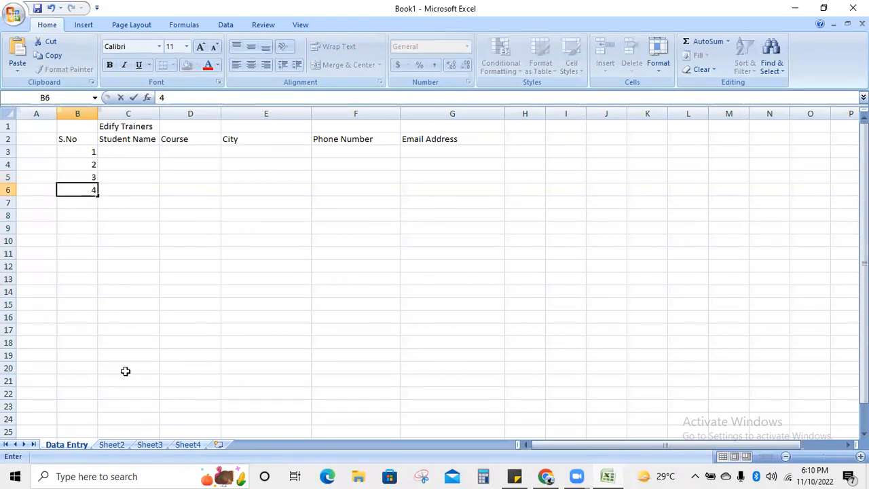
- Fill B6 down to B21 as a series and enter 20 in B22
{"action": "left_click", "coordinate": [89, 192]}
{"action": "left_click_drag", "start_coordinate": [100, 196], "coordinate": [96, 385]}
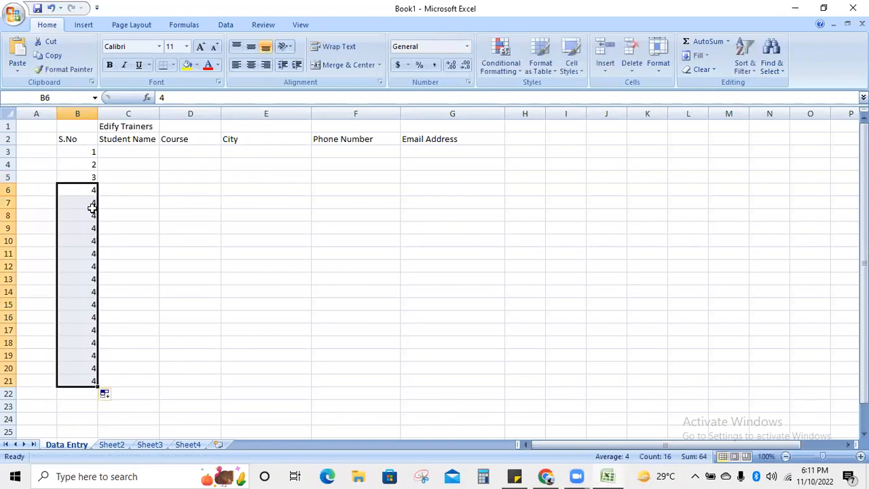
{"action": "left_click", "coordinate": [108, 397]}
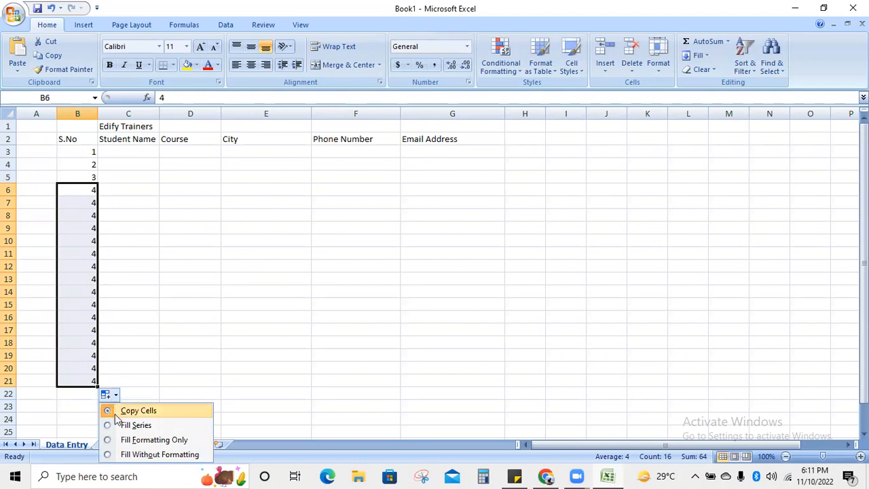
{"action": "left_click", "coordinate": [135, 425]}
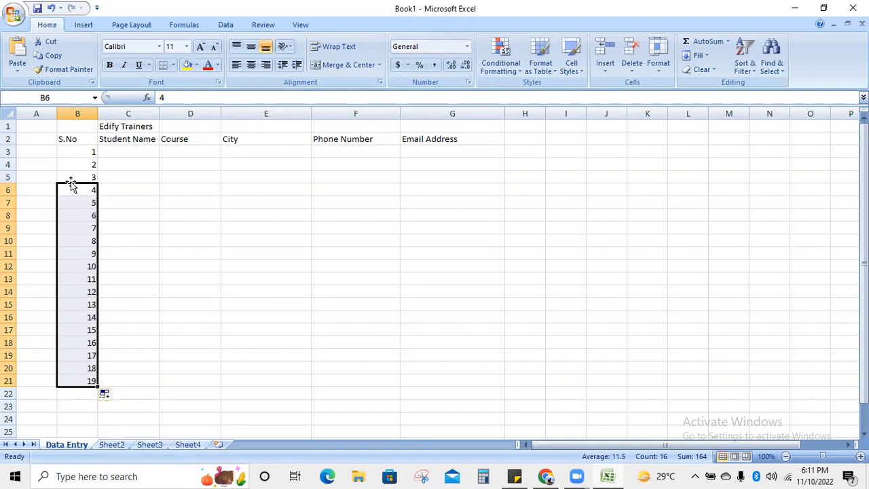
{"action": "left_click", "coordinate": [127, 375]}
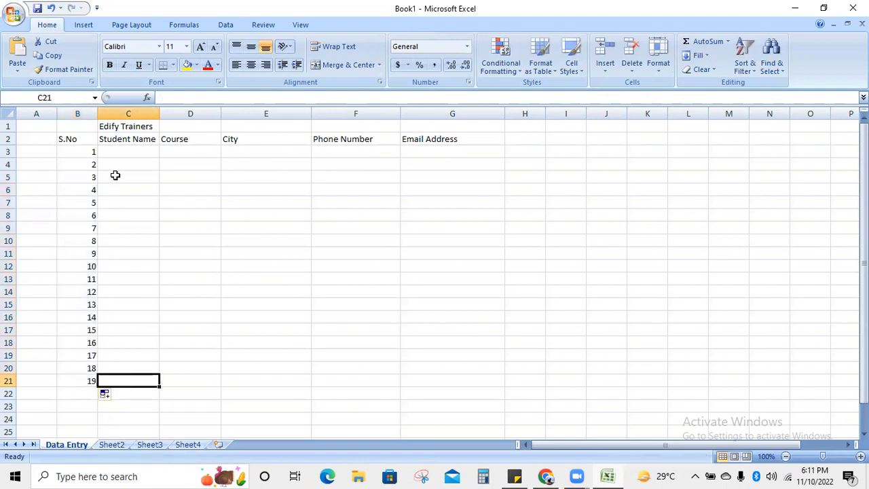
{"action": "left_click", "coordinate": [79, 394]}
{"action": "type", "text": "20"}
{"action": "key", "text": "Tab"}
{"action": "key", "text": "Up"}
{"action": "key", "text": "Up"}
{"action": "key", "text": "Up"}
{"action": "key", "text": "Up"}
{"action": "key", "text": "Up"}
{"action": "key", "text": "Up"}
{"action": "key", "text": "Up"}
{"action": "key", "text": "Up"}
{"action": "key", "text": "Up"}
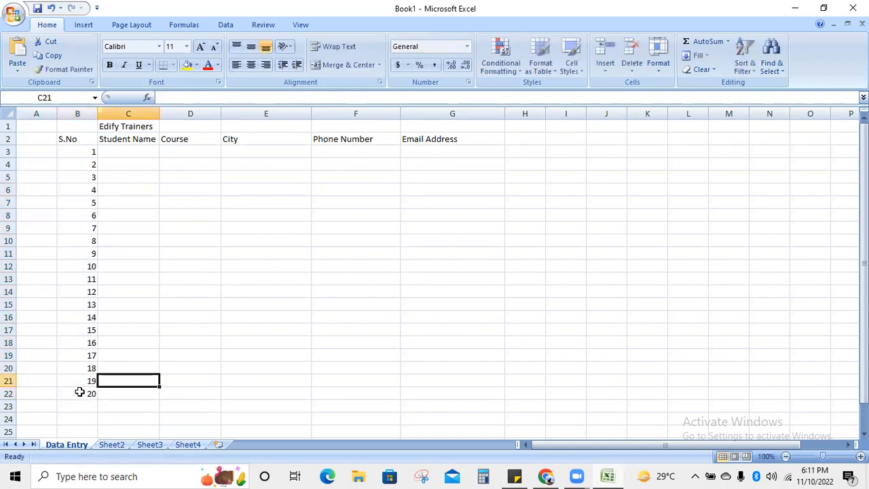
- Enter student names Rita, Aroob, Naheed and Bilal in C3 through C6
{"action": "key", "text": "Up"}
{"action": "key", "text": "Up"}
{"action": "key", "text": "Up"}
{"action": "key", "text": "Up"}
{"action": "key", "text": "Up"}
{"action": "key", "text": "Up"}
{"action": "key", "text": "Up"}
{"action": "key", "text": "Up"}
{"action": "key", "text": "Up"}
{"action": "key", "text": "Up"}
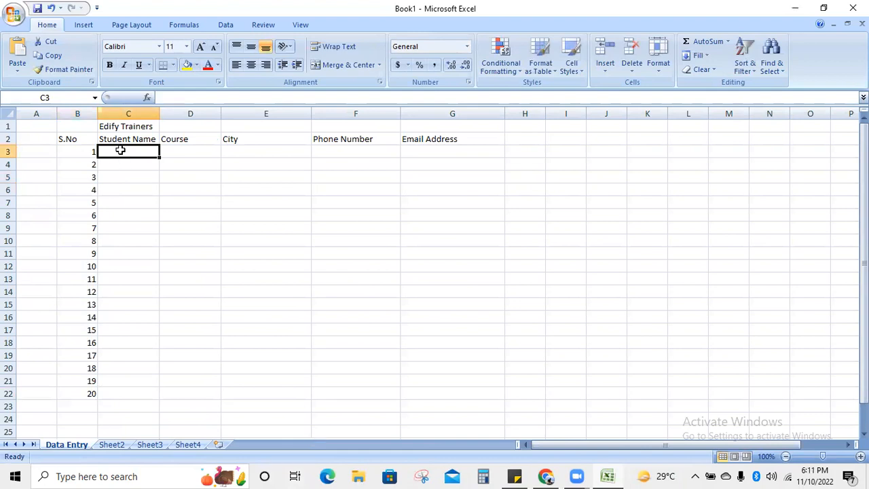
{"action": "type", "text": "Ritaj"}
{"action": "key", "text": "Return"}
{"action": "type", "text": "Aroob"}
{"action": "key", "text": "Return"}
{"action": "type", "text": "Naheed"}
{"action": "key", "text": "Return"}
{"action": "type", "text": "Bilal"}
{"action": "key", "text": "Return"}
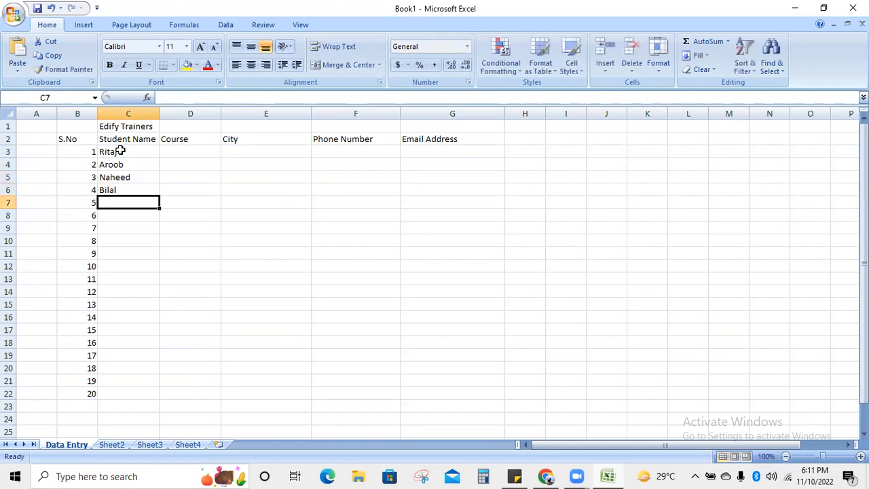
- Enter Javeria, Saba and Laiba in C7 through C9
{"action": "type", "text": "Javeria"}
{"action": "key", "text": "Return"}
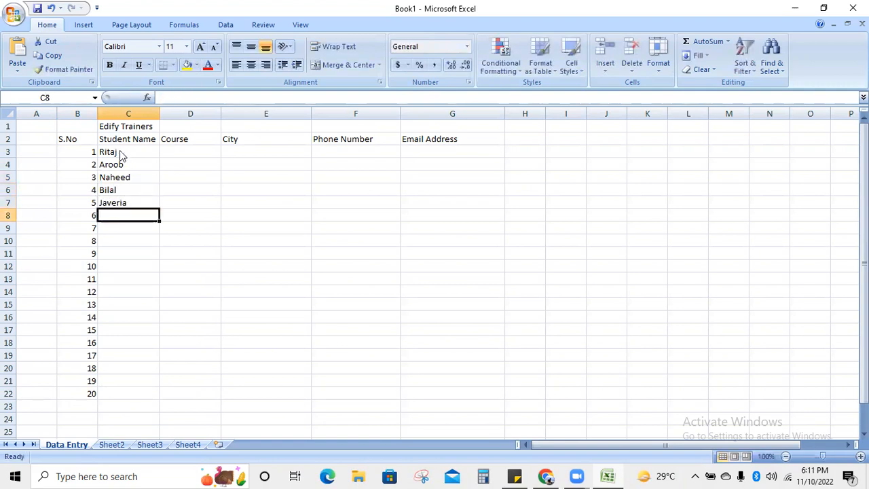
{"action": "type", "text": "Saba"}
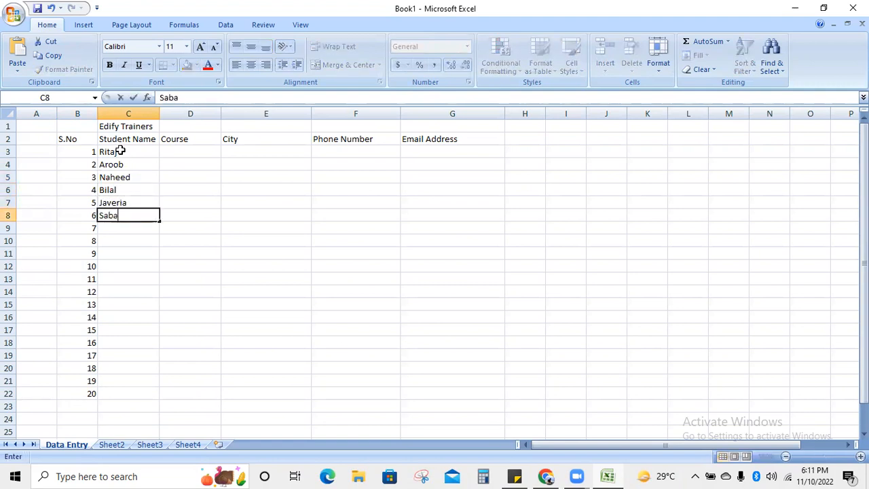
{"action": "key", "text": "Return"}
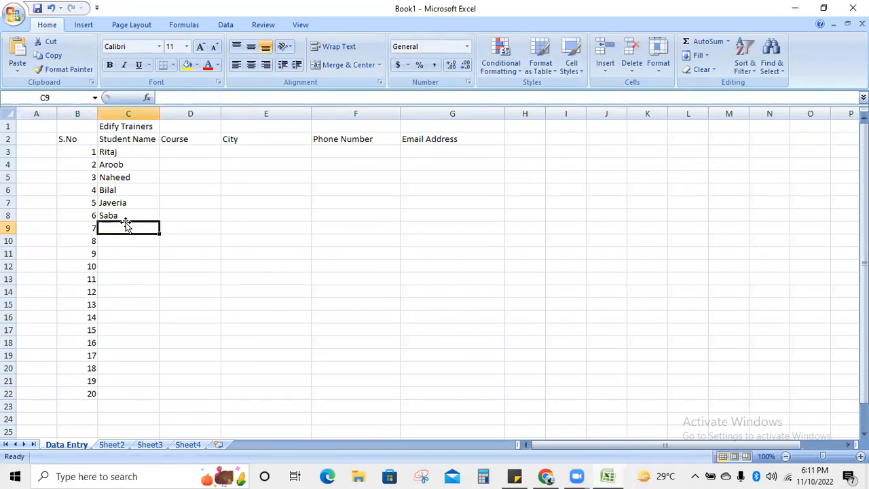
{"action": "type", "text": "Laiba"}
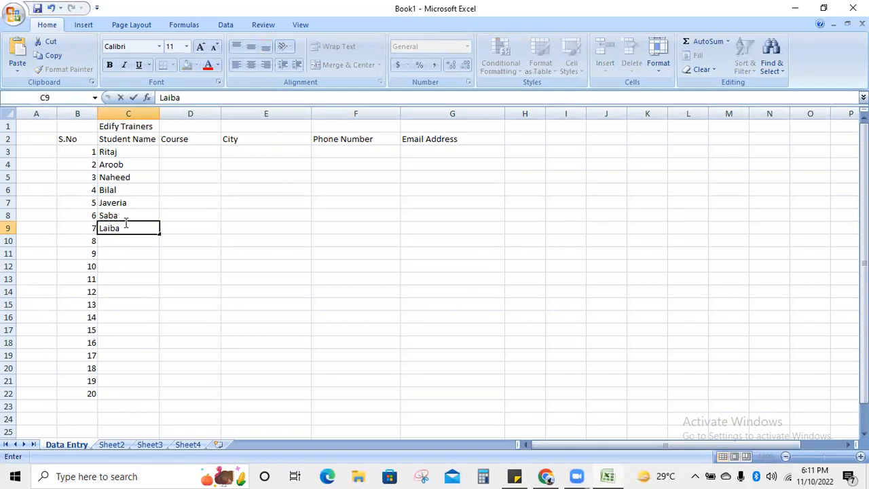
{"action": "left_click", "coordinate": [559, 181]}
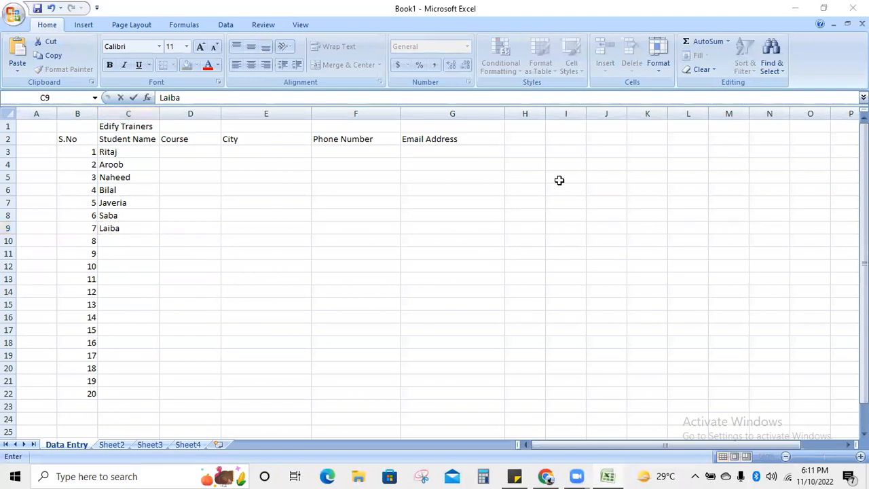
{"action": "left_click", "coordinate": [134, 237]}
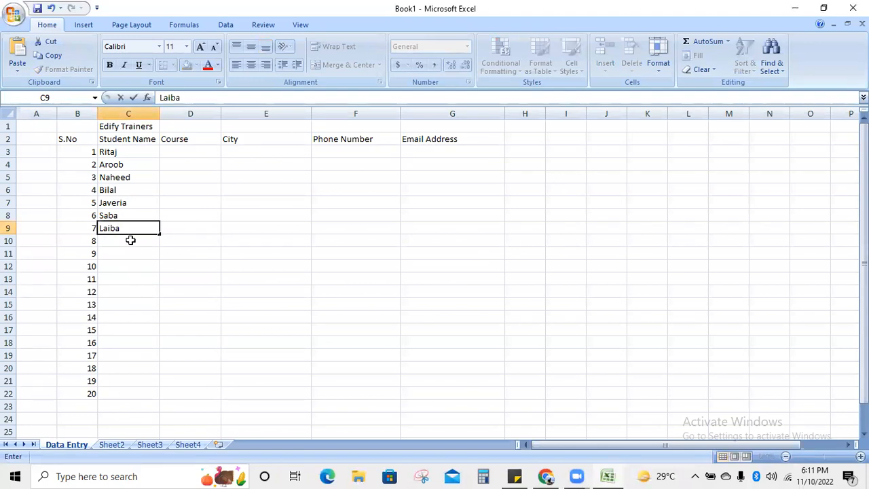
{"action": "left_click", "coordinate": [129, 244]}
- Enter Nazish, Afshan, Mehrun Nisa and Misbah in C10 through C13
{"action": "type", "text": "Nazish"}
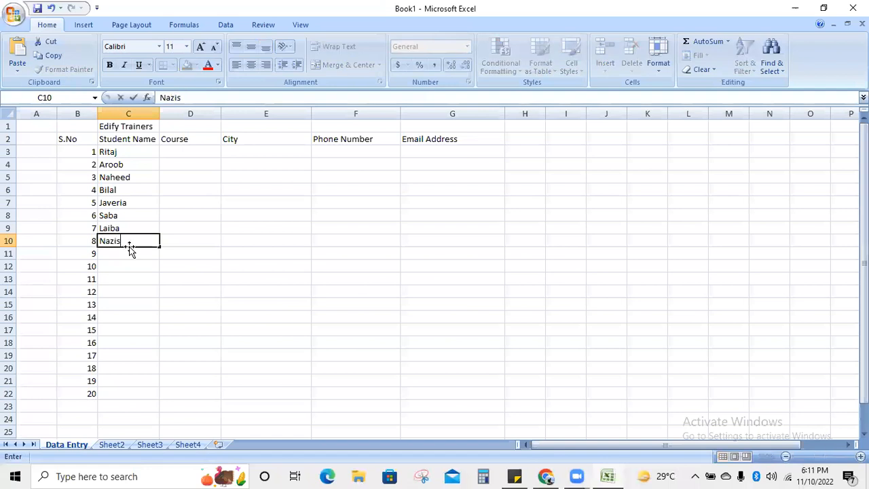
{"action": "left_click", "coordinate": [562, 166]}
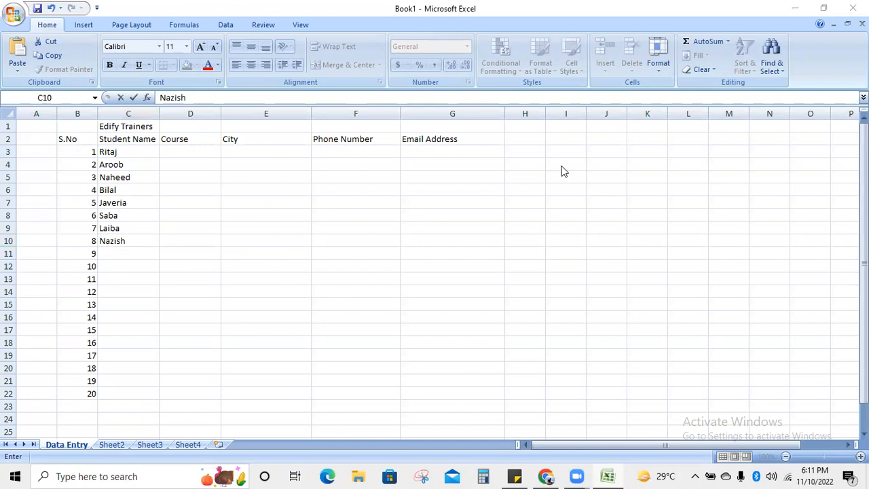
{"action": "left_click", "coordinate": [123, 254]}
{"action": "type", "text": "Afshan"}
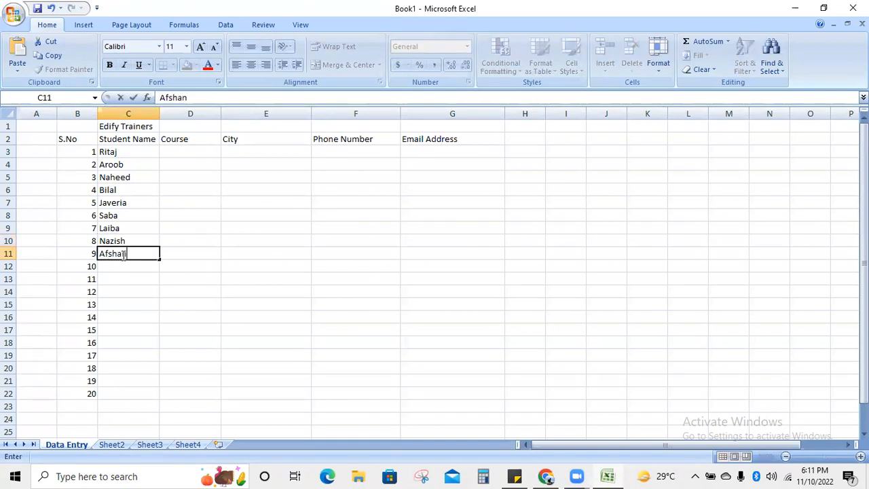
{"action": "left_click", "coordinate": [558, 161]}
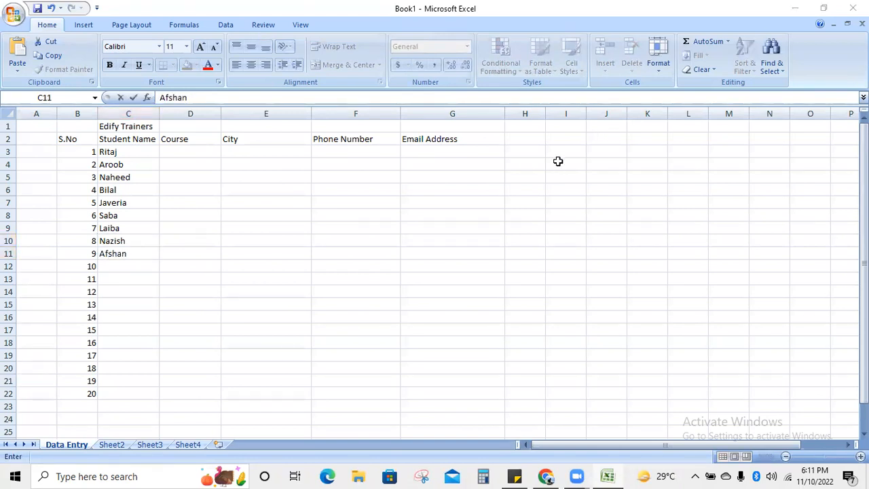
{"action": "left_click", "coordinate": [136, 266]}
{"action": "type", "text": "Me"}
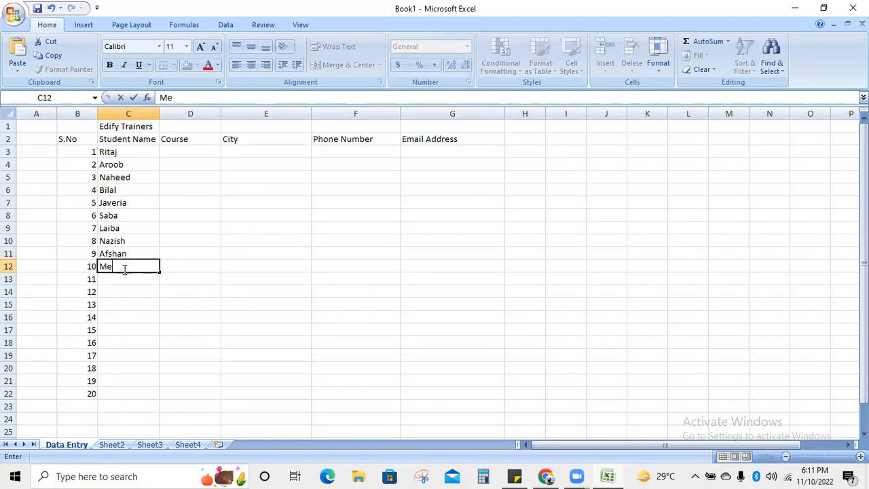
{"action": "type", "text": "hrun Nisa"}
{"action": "key", "text": "Return"}
{"action": "type", "text": "Misba"}
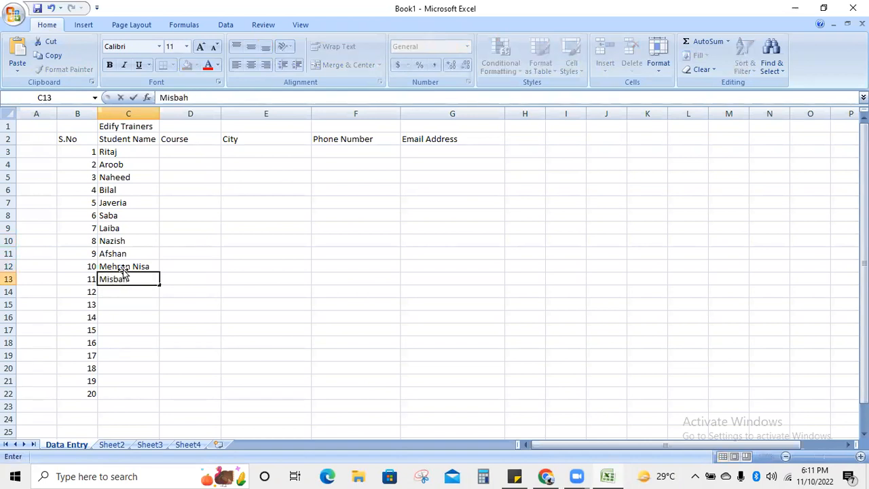
{"action": "type", "text": "h"}
{"action": "key", "text": "Return"}
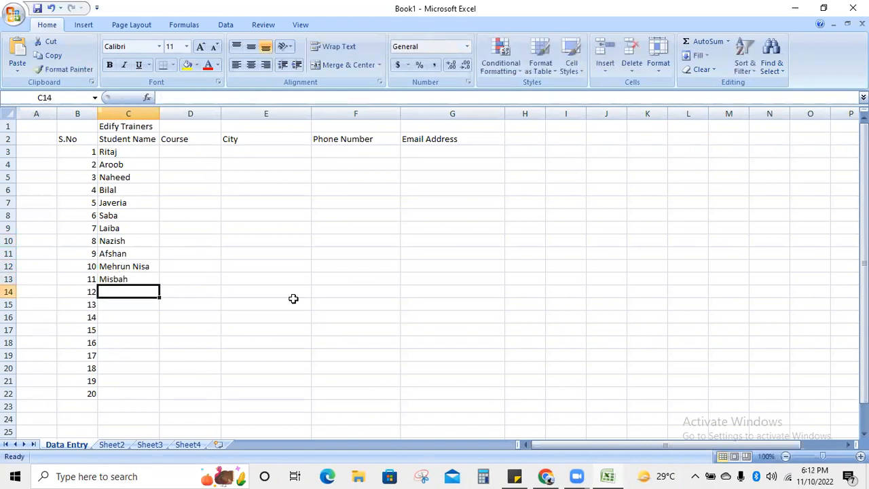
- Enter Mohsinali, Tayyaba, Umme salma and Madiha in C14 through C17
{"action": "left_click", "coordinate": [555, 157]}
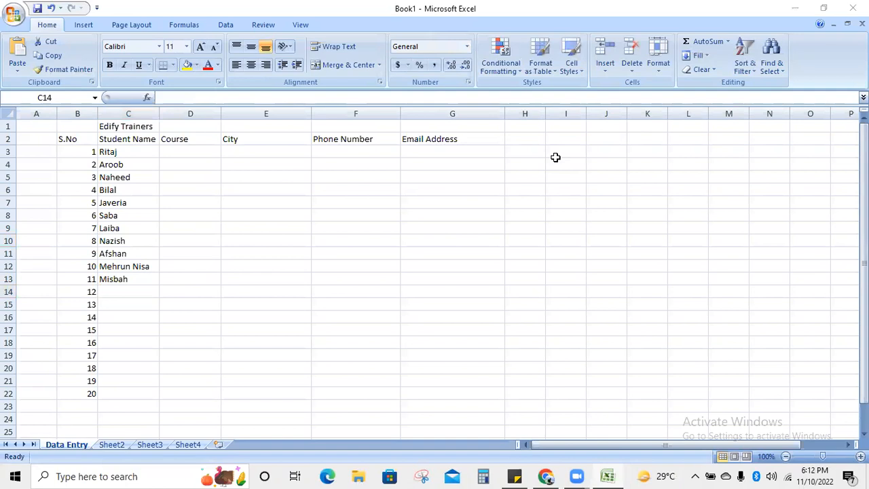
{"action": "left_click", "coordinate": [109, 292]}
{"action": "type", "text": "Mohsinali"}
{"action": "key", "text": "Return"}
{"action": "type", "text": "Tayyab"}
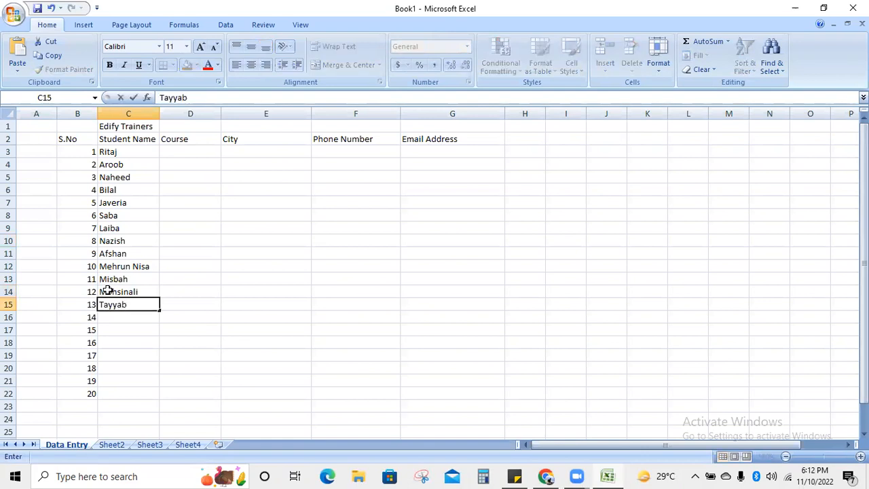
{"action": "type", "text": "a"}
{"action": "key", "text": "Return"}
{"action": "type", "text": "Umme"}
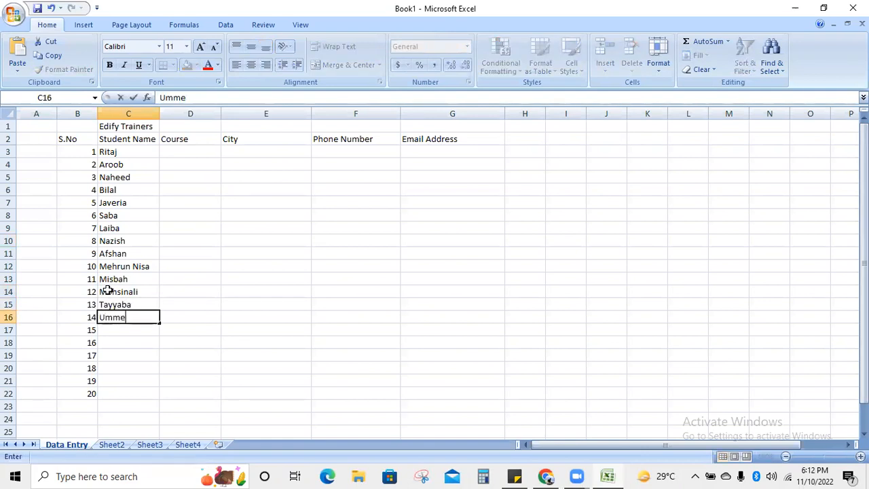
{"action": "type", "text": " salma"}
{"action": "key", "text": "Return"}
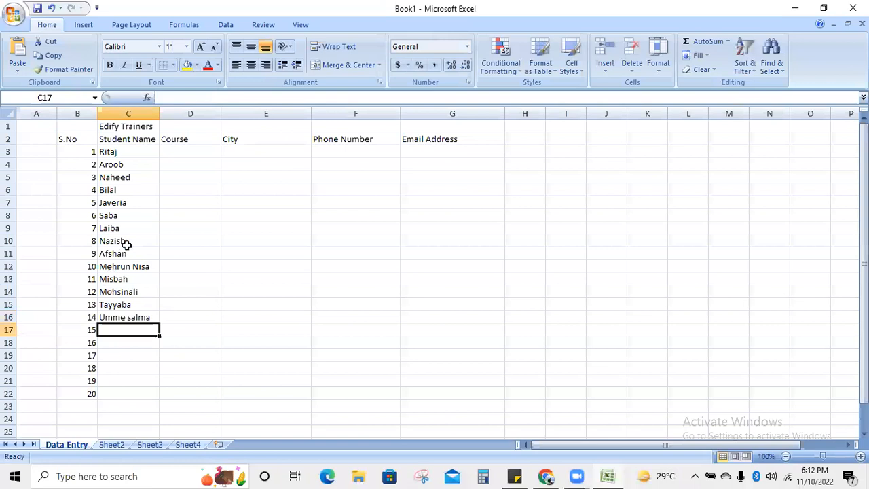
{"action": "key", "text": "alt+Tab"}
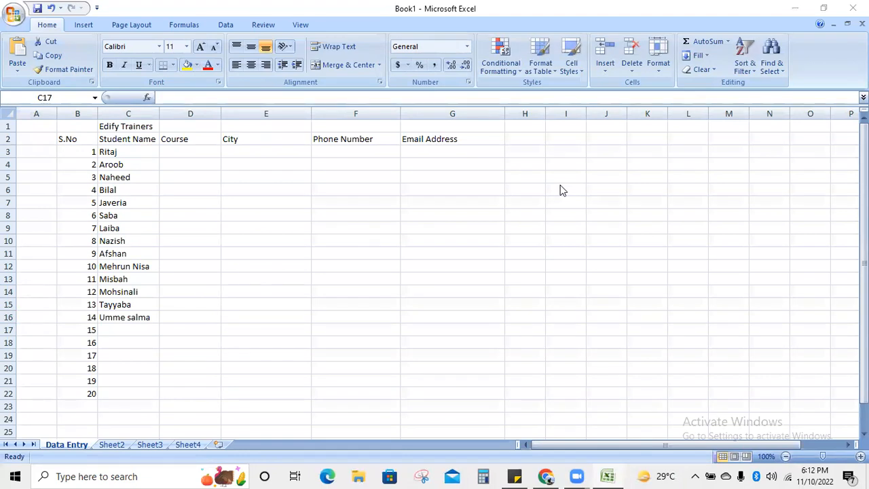
{"action": "left_click", "coordinate": [143, 329]}
{"action": "type", "text": "Madiha"}
{"action": "key", "text": "Return"}
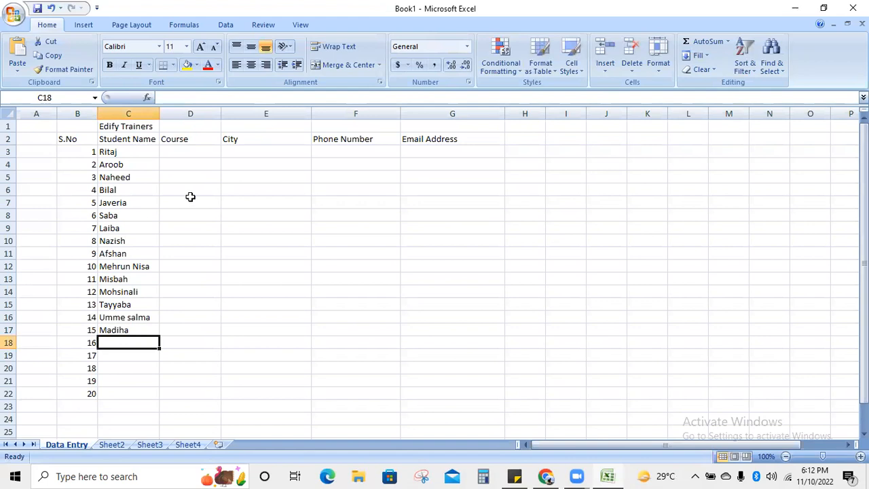
- Enter Iqra, Saliha and Nazia in C18 through C20
{"action": "left_click", "coordinate": [190, 197]}
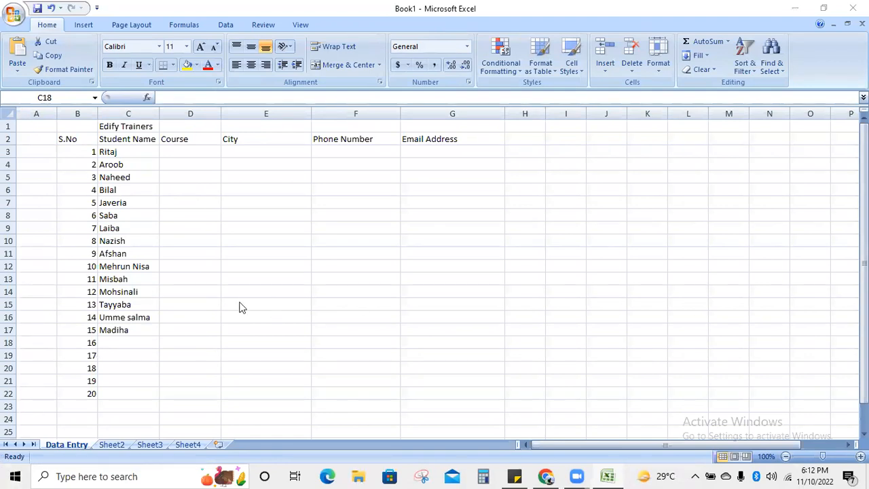
{"action": "left_click", "coordinate": [146, 344]}
{"action": "type", "text": "Iqra"}
{"action": "key", "text": "Return"}
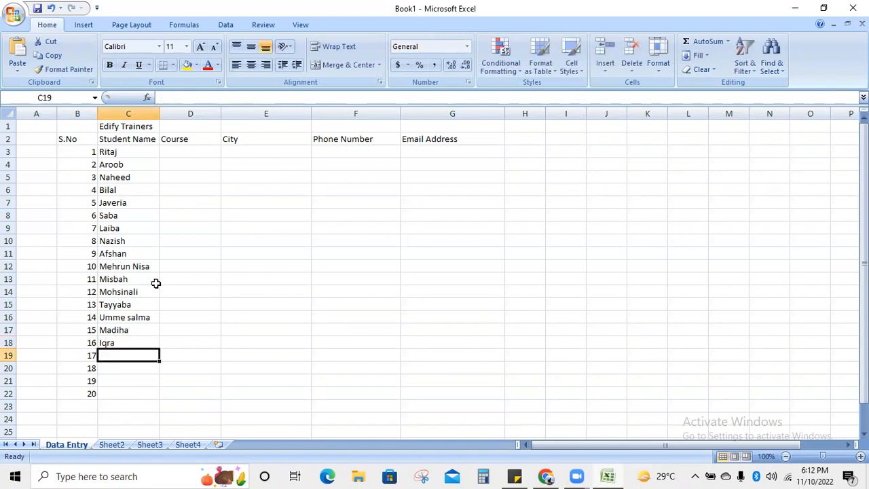
{"action": "left_click", "coordinate": [129, 358]}
{"action": "type", "text": "Saliha"}
{"action": "key", "text": "Return"}
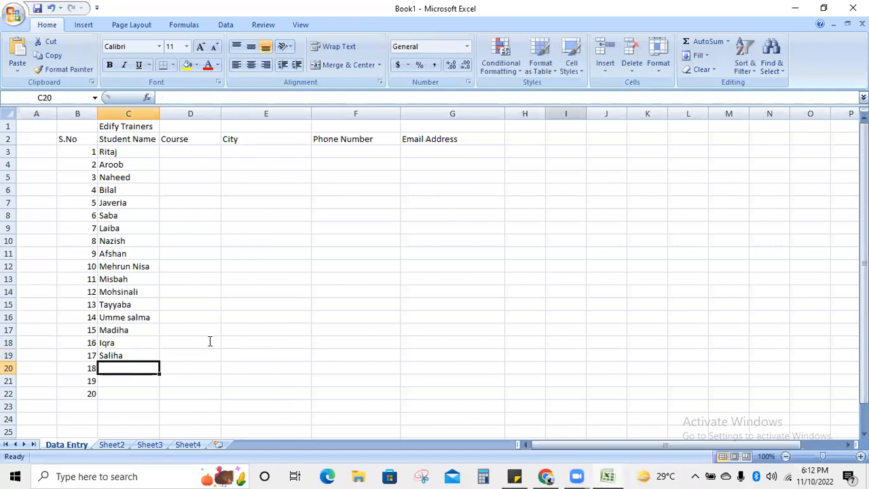
{"action": "type", "text": "Nazia"}
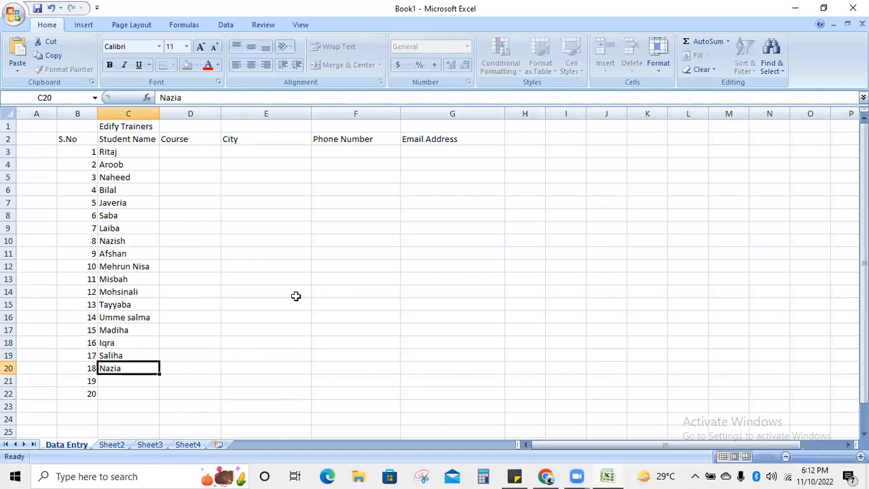
{"action": "key", "text": "Return"}
{"action": "key", "text": "Return"}
{"action": "key", "text": "Up"}
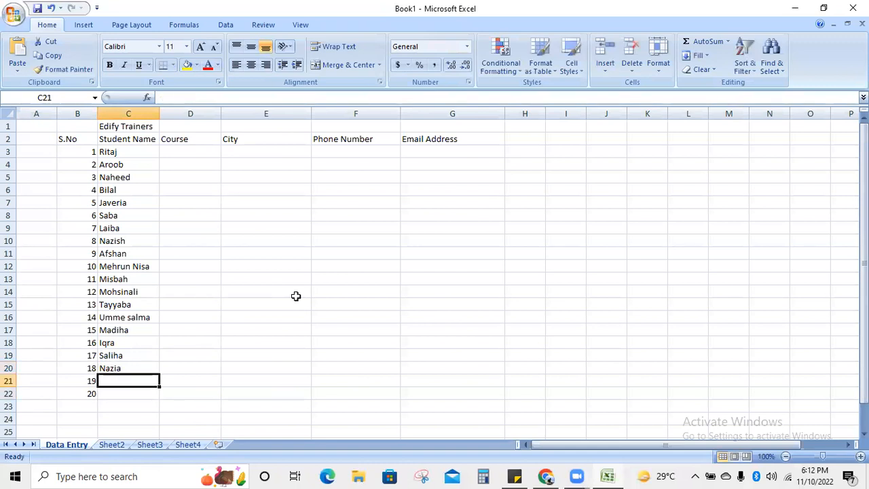
- Enter Sharqa in C21 and Hania in C22
{"action": "left_click", "coordinate": [611, 106]}
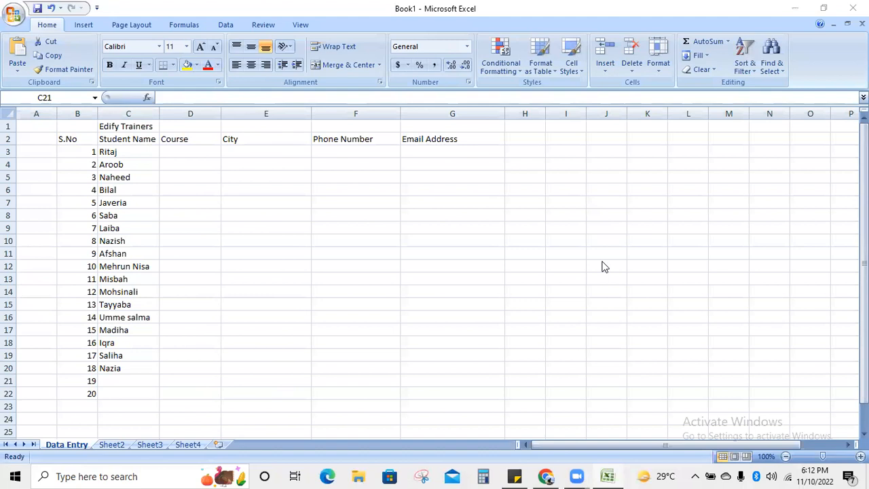
{"action": "left_click", "coordinate": [120, 380]}
{"action": "type", "text": "Sharqa"}
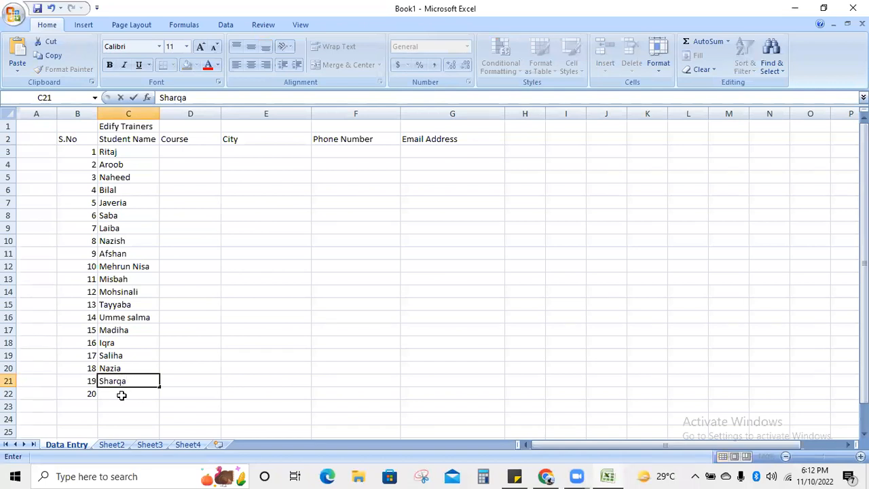
{"action": "left_click", "coordinate": [120, 394]}
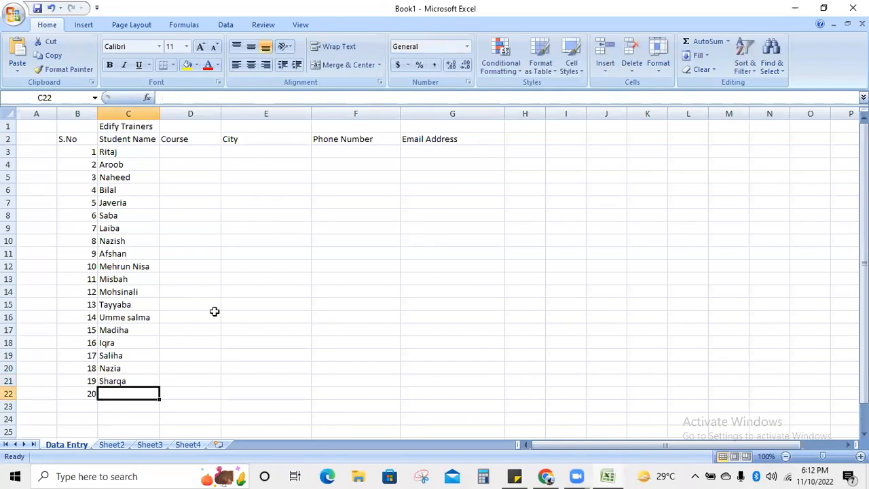
{"action": "left_click", "coordinate": [108, 393]}
{"action": "type", "text": "Hania"}
{"action": "left_click", "coordinate": [313, 353]}
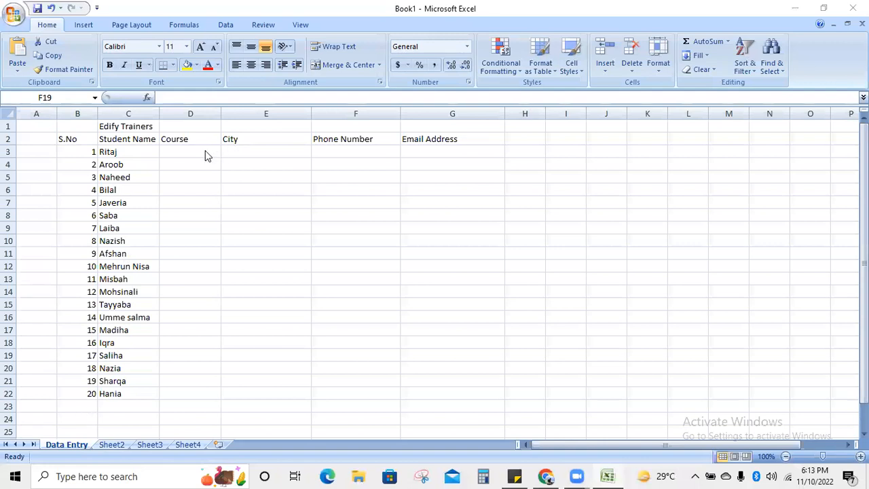
- Enter courses Freelancing, Content Writing, English and Graphic Designing in D3 through D6
{"action": "left_click", "coordinate": [196, 150]}
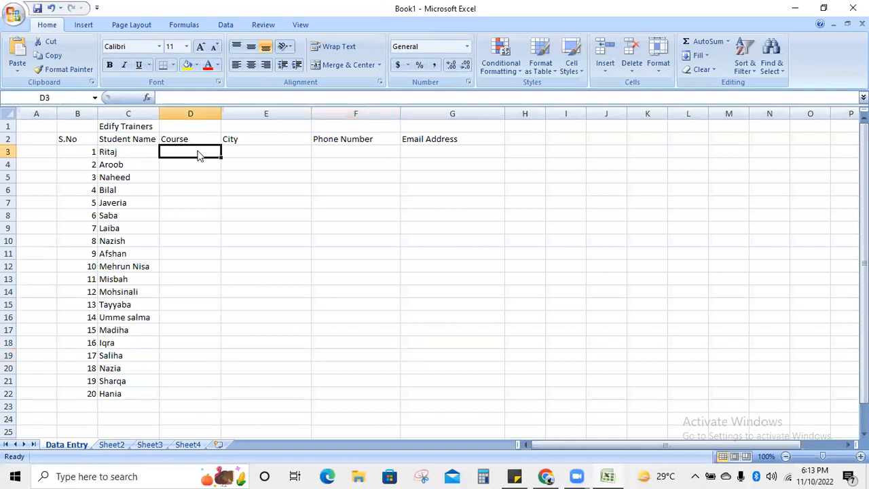
{"action": "type", "text": "Freelancing"}
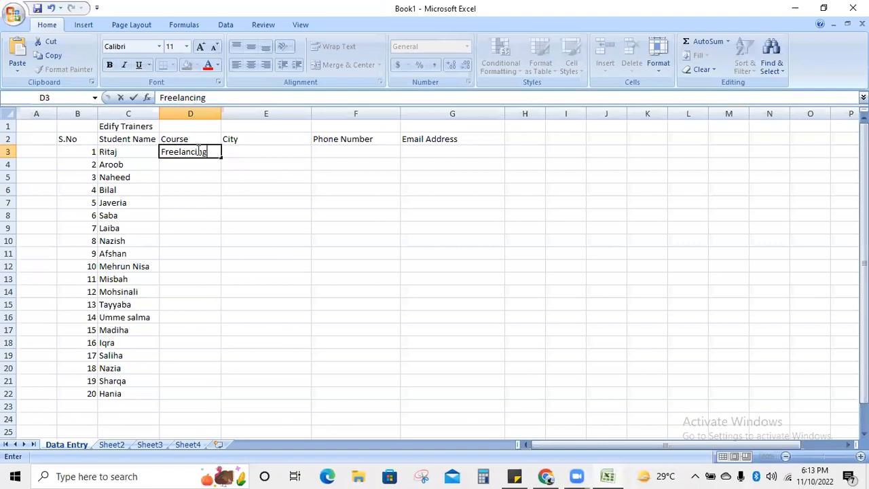
{"action": "key", "text": "Return"}
{"action": "type", "text": "Content "}
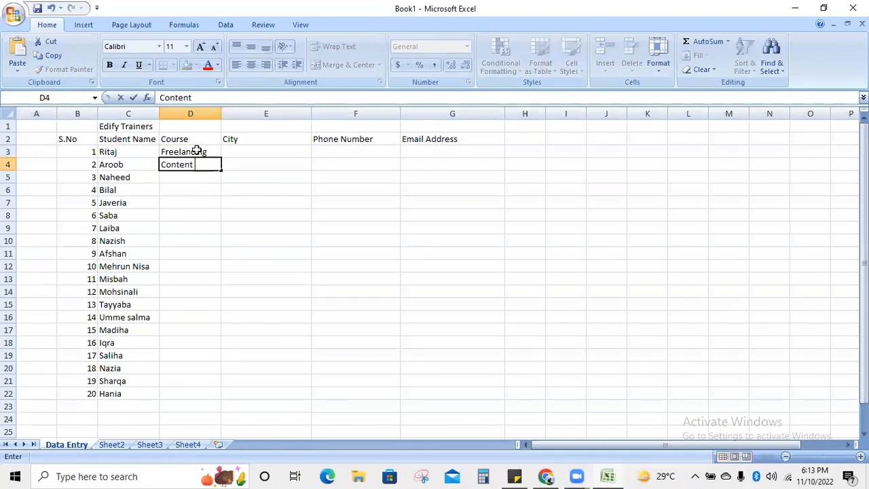
{"action": "type", "text": "Writing"}
{"action": "key", "text": "Return"}
{"action": "type", "text": "English"}
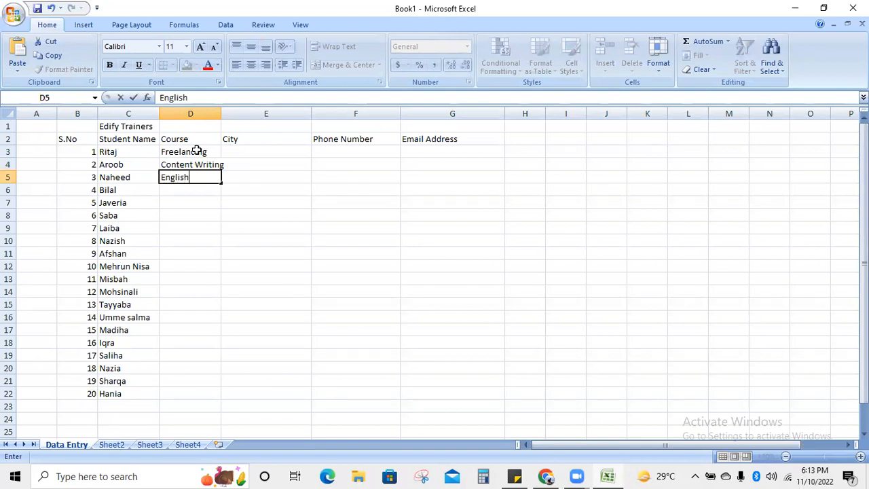
{"action": "key", "text": "Return"}
{"action": "type", "text": "Graphui"}
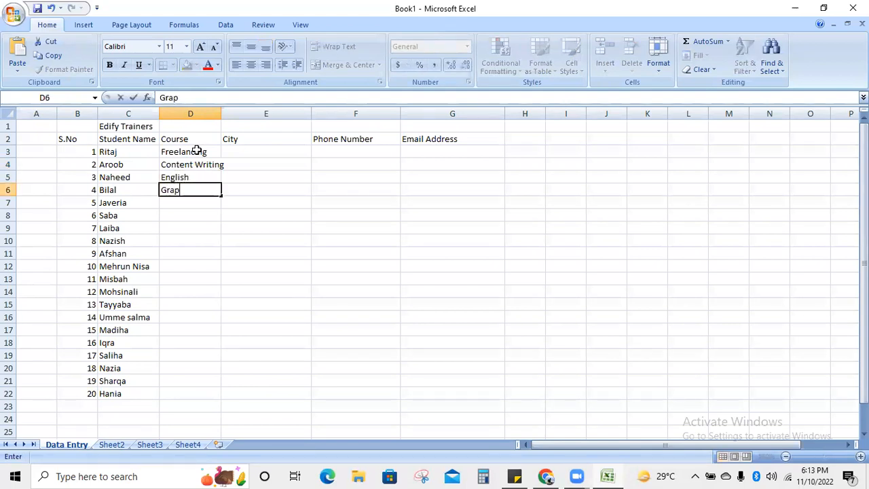
{"action": "key", "text": "BackSpace"}
{"action": "type", "text": "ic Designing"}
{"action": "key", "text": "Return"}
- Fill D7 through D10 with English, Content Writing, Freelancing and Content Writing
{"action": "type", "text": "En"}
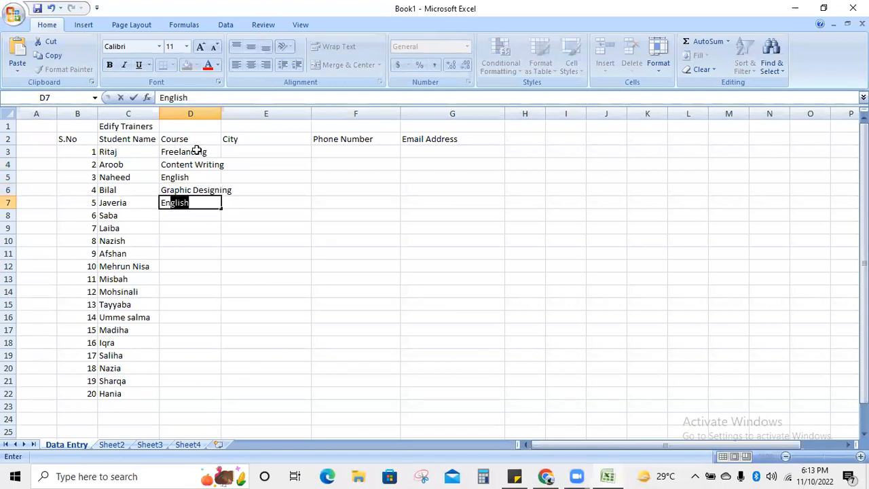
{"action": "key", "text": "Return"}
{"action": "type", "text": "c"}
{"action": "key", "text": "Up"}
{"action": "key", "text": "Down"}
{"action": "key", "text": "Delete"}
{"action": "type", "text": "Content Writing"}
{"action": "key", "text": "Return"}
{"action": "type", "text": "Fre"}
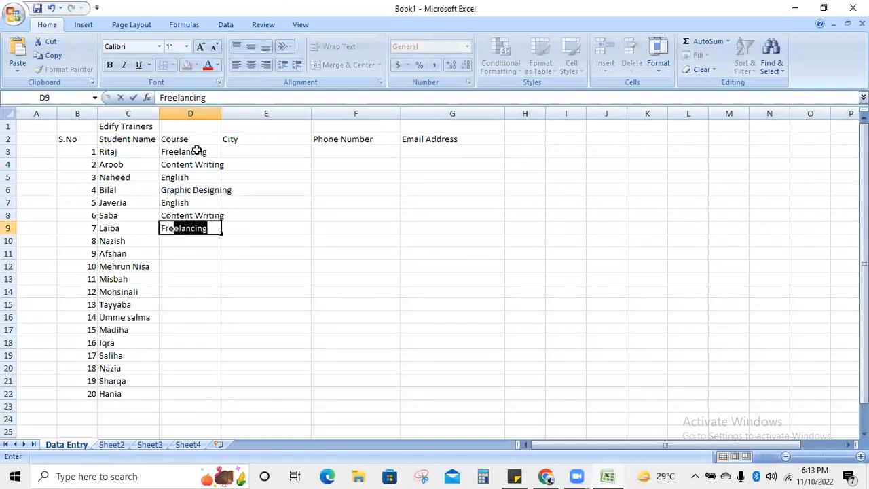
{"action": "key", "text": "Return"}
{"action": "type", "text": "Co"}
{"action": "key", "text": "Return"}
{"action": "key", "text": "Up"}
{"action": "type", "text": "Con"}
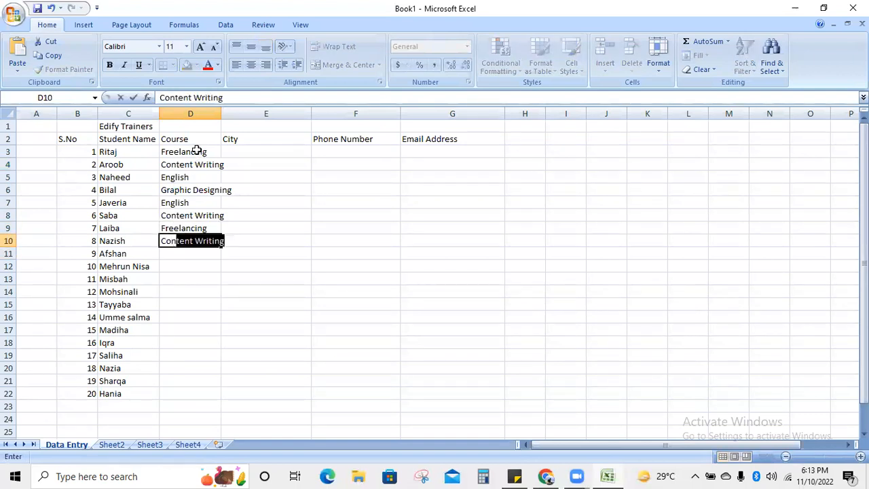
{"action": "key", "text": "Return"}
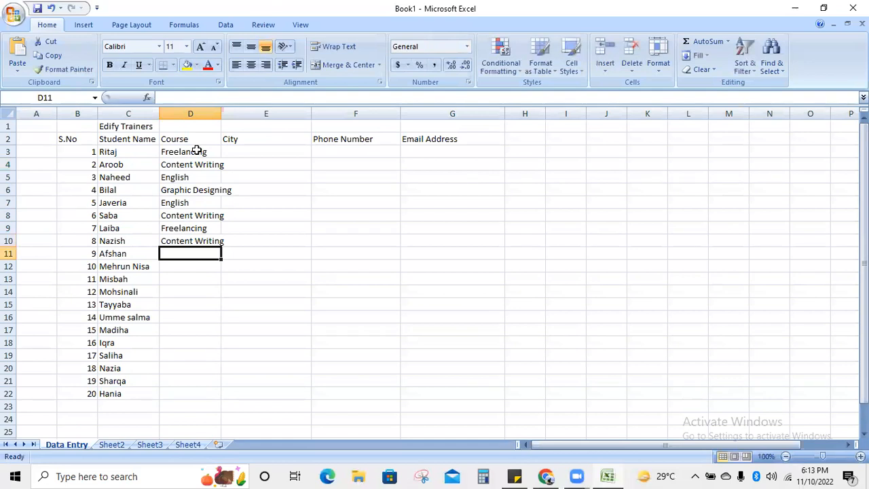
- Fill D11 with English and D12 through D15 with Freelancing
{"action": "type", "text": "E"}
{"action": "key", "text": "Return"}
{"action": "type", "text": "Freelancing"}
{"action": "key", "text": "Return"}
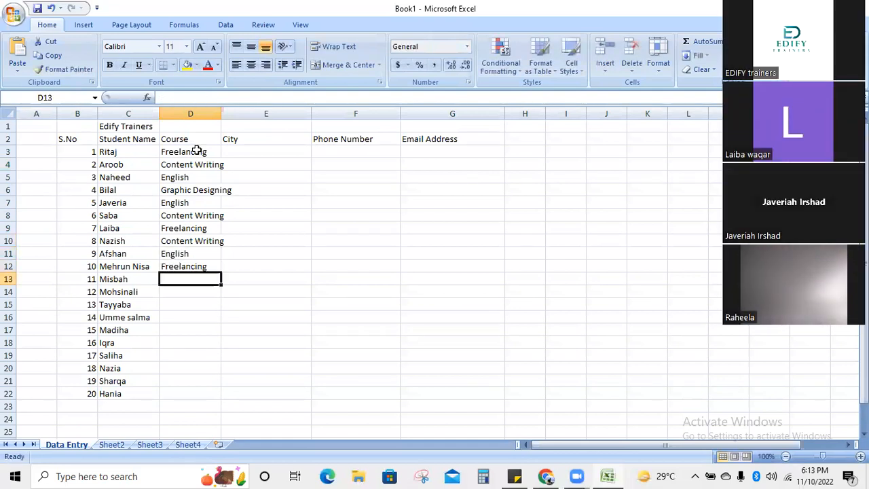
{"action": "type", "text": "F"}
{"action": "key", "text": "Return"}
{"action": "type", "text": "F"}
{"action": "key", "text": "Return"}
{"action": "type", "text": "F"}
{"action": "key", "text": "Return"}
{"action": "type", "text": "C"}
{"action": "key", "text": "Return"}
- Put Content Writing in D16 and English in D17 and D18
{"action": "key", "text": "Up"}
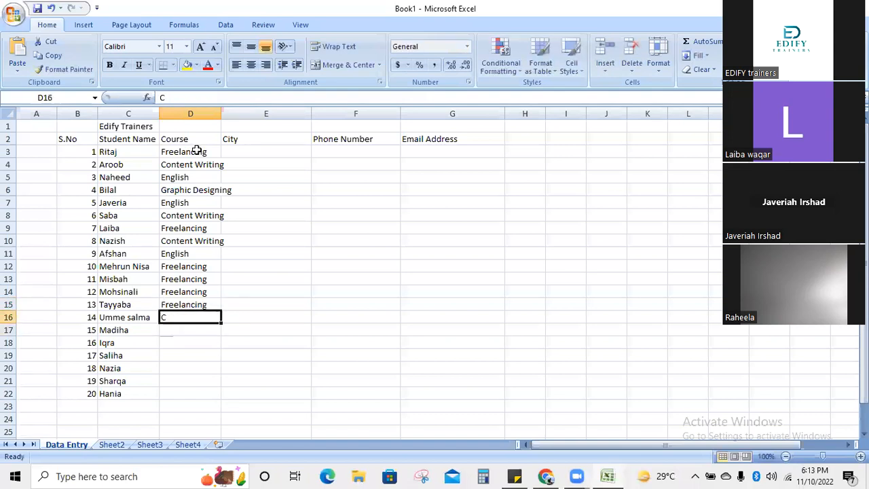
{"action": "type", "text": "O"}
{"action": "key", "text": "BackSpace"}
{"action": "type", "text": "CO"}
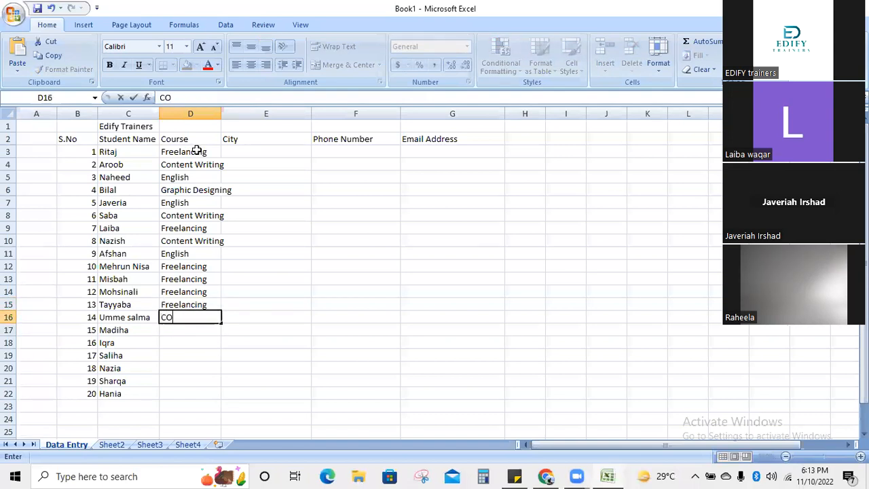
{"action": "type", "text": "nt"}
{"action": "key", "text": "Left"}
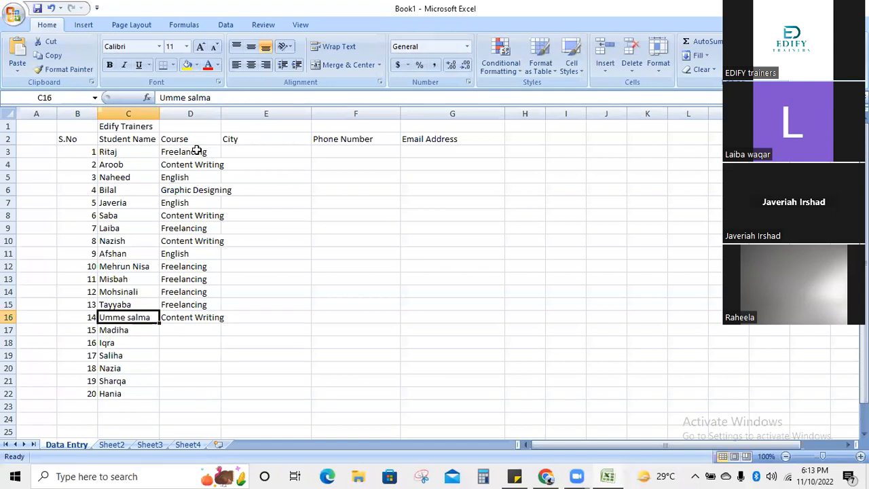
{"action": "key", "text": "Right"}
{"action": "key", "text": "Down"}
{"action": "type", "text": "E"}
{"action": "key", "text": "Return"}
{"action": "type", "text": "E"}
{"action": "key", "text": "Return"}
- Fill D19–D20 with Freelancing and D21–D22 with English
{"action": "type", "text": "F"}
{"action": "key", "text": "Return"}
{"action": "type", "text": "F"}
{"action": "key", "text": "Return"}
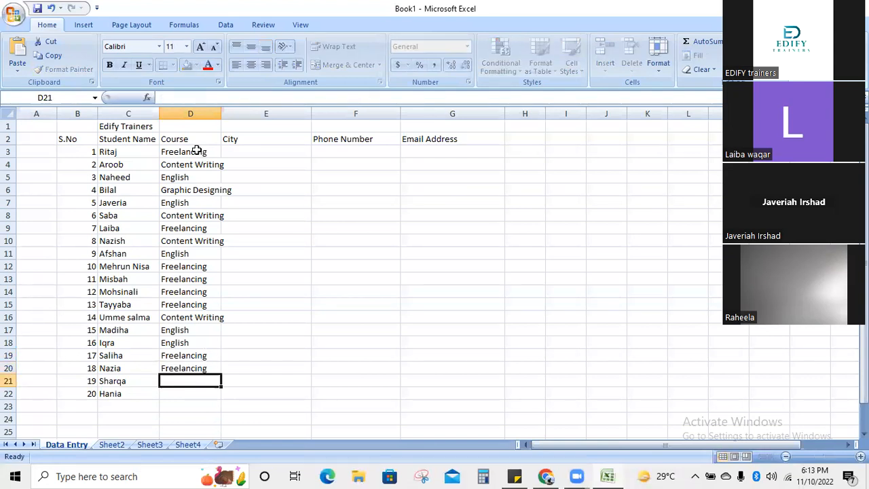
{"action": "type", "text": "English"}
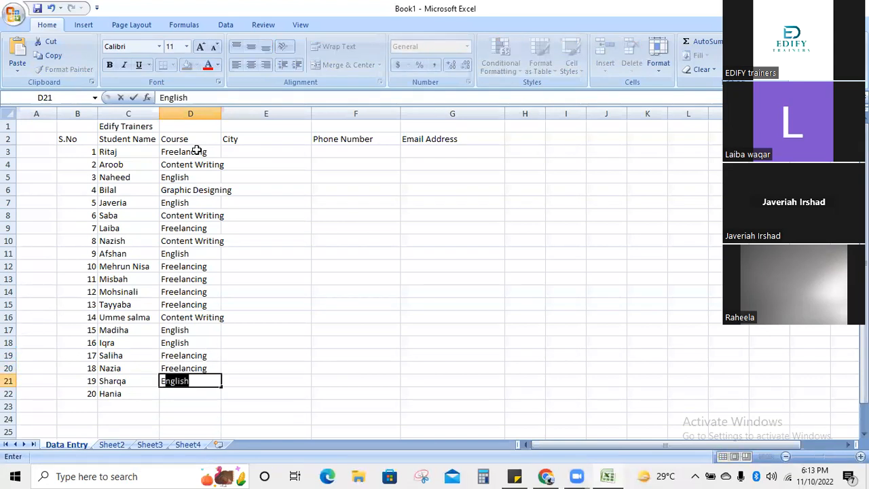
{"action": "key", "text": "Return"}
{"action": "type", "text": "E"}
{"action": "key", "text": "Tab"}
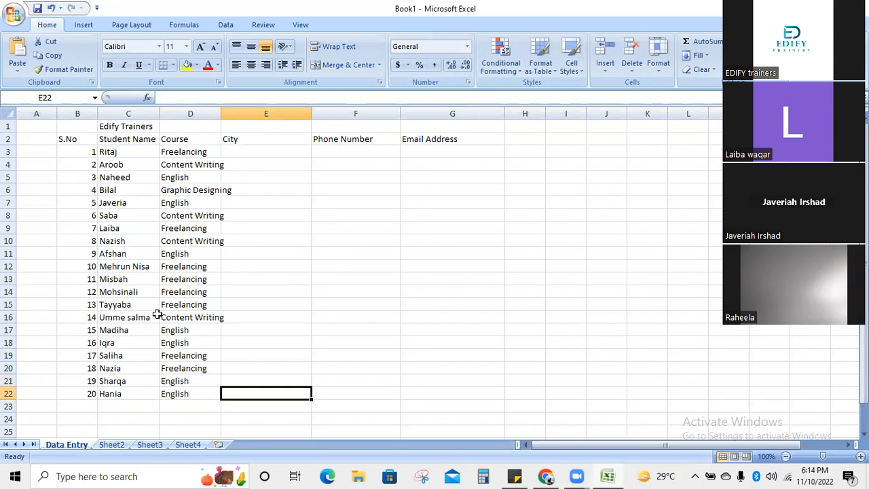
- Widen column D and begin the City column by entering Karachi in E3
{"action": "left_click_drag", "start_coordinate": [221, 113], "coordinate": [239, 114]}
{"action": "left_click", "coordinate": [305, 227]}
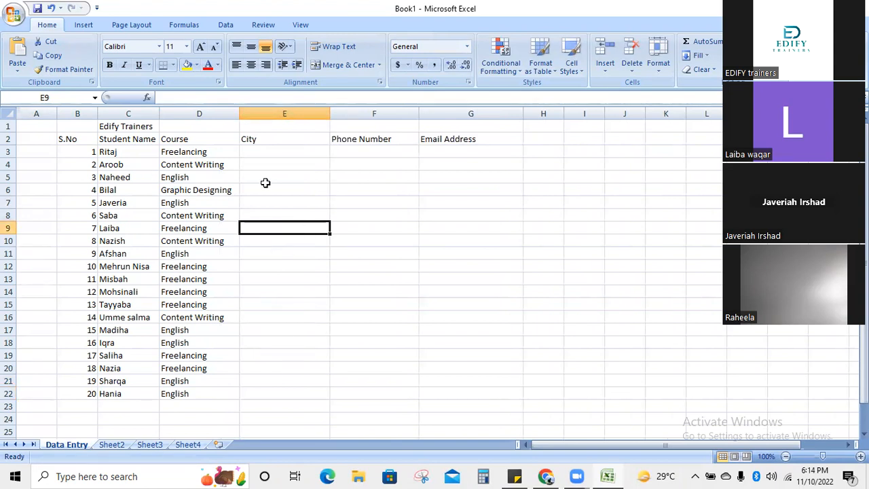
{"action": "left_click", "coordinate": [255, 150]}
{"action": "type", "text": "Karachu"}
{"action": "key", "text": "Return"}
{"action": "left_click", "coordinate": [257, 152]}
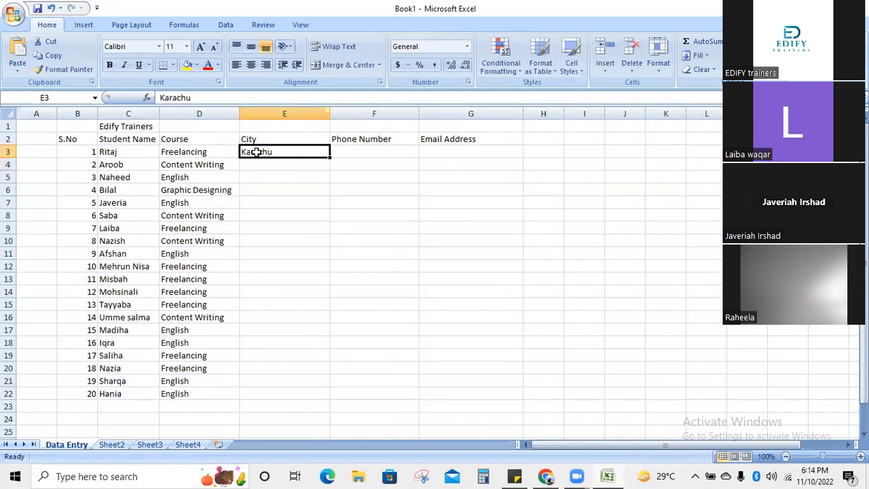
{"action": "double_click", "coordinate": [272, 152]}
{"action": "key", "text": "BackSpace"}
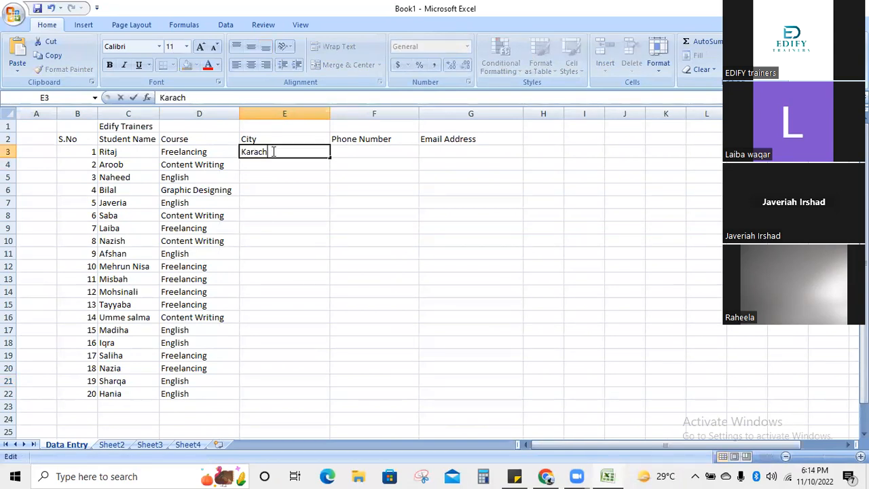
{"action": "type", "text": "iIslamabad"}
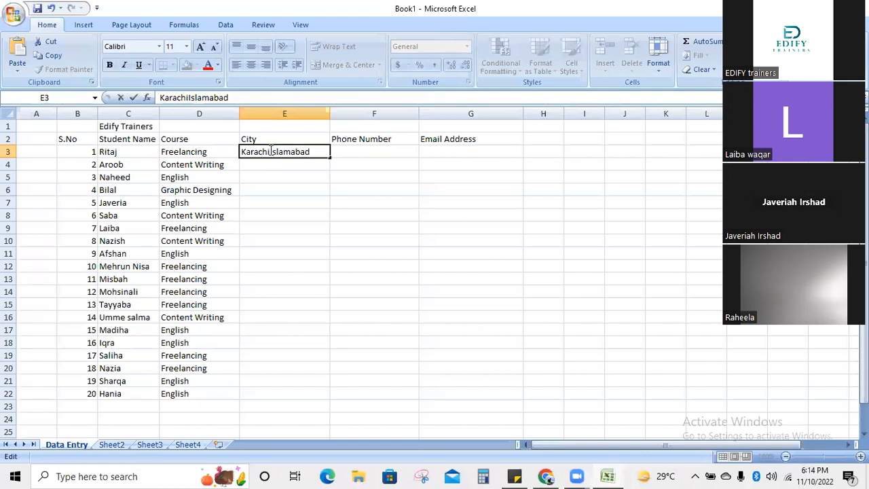
{"action": "key", "text": "Return"}
- Move the stray Islamabad text out of E3 into E4, leaving Karachi in E3
{"action": "left_click", "coordinate": [287, 139]}
{"action": "left_click", "coordinate": [309, 152]}
{"action": "double_click", "coordinate": [311, 151]}
{"action": "left_click_drag", "start_coordinate": [311, 152], "coordinate": [271, 152]}
{"action": "key", "text": "ctrl+c"}
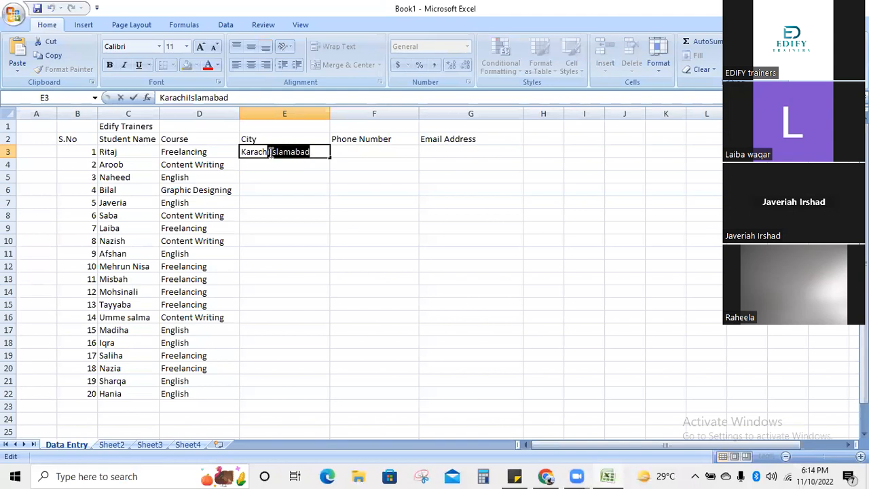
{"action": "key", "text": "BackSpace"}
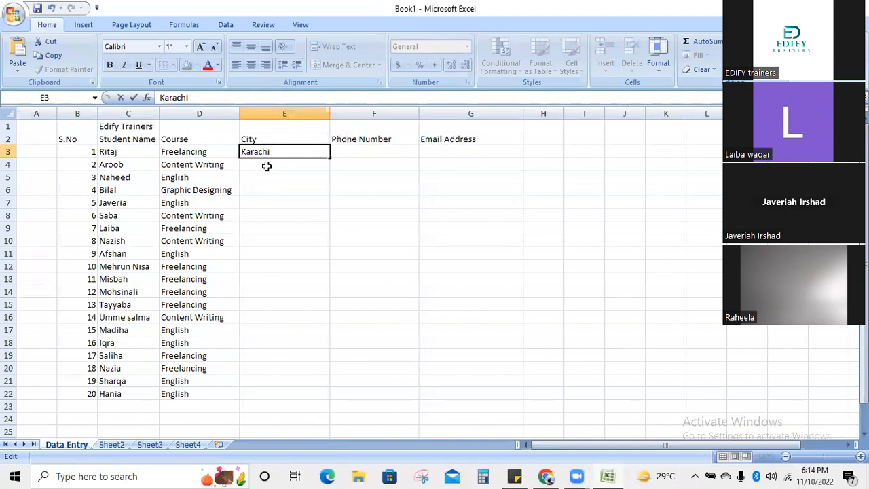
{"action": "left_click", "coordinate": [266, 165]}
{"action": "key", "text": "ctrl+v"}
- Fill E5:E8 with Lahore, Gujranwala, Karachi and Gujranwala
{"action": "left_click", "coordinate": [277, 177]}
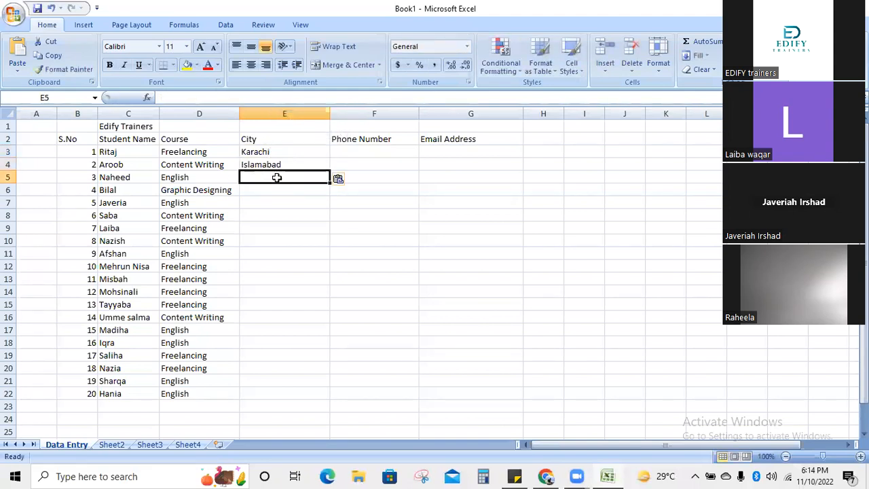
{"action": "type", "text": "Lahore"}
{"action": "key", "text": "Return"}
{"action": "type", "text": "Gujranwa"}
{"action": "key", "text": "BackSpace"}
{"action": "key", "text": "BackSpace"}
{"action": "key", "text": "BackSpace"}
{"action": "type", "text": "anwala"}
{"action": "key", "text": "BackSpace"}
{"action": "key", "text": "BackSpace"}
{"action": "type", "text": "a"}
{"action": "key", "text": "Return"}
{"action": "type", "text": "Karachi"}
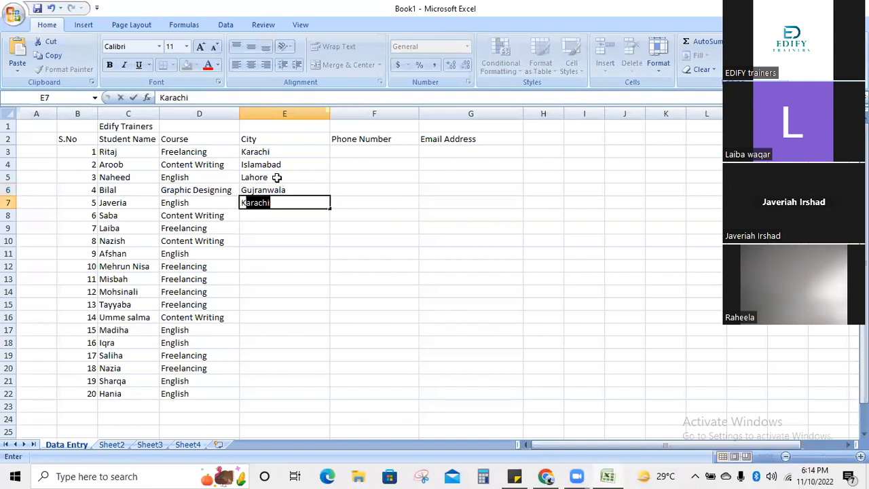
{"action": "key", "text": "Return"}
{"action": "type", "text": "Gujranwala"}
{"action": "key", "text": "Return"}
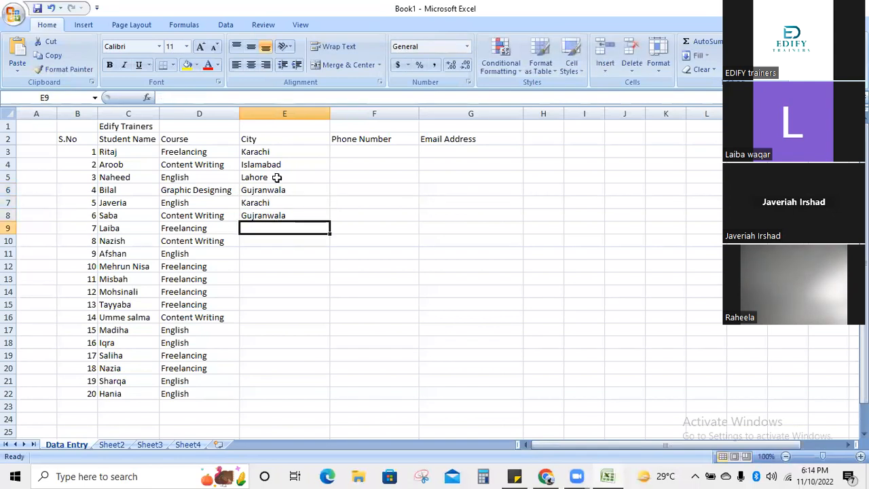
- Fill E9:E14 with Lahore, Islamabad, Lahore, Karachi, Karachi and Karachi
{"action": "type", "text": "Lahore"}
{"action": "key", "text": "Return"}
{"action": "type", "text": "Islamabad"}
{"action": "key", "text": "Return"}
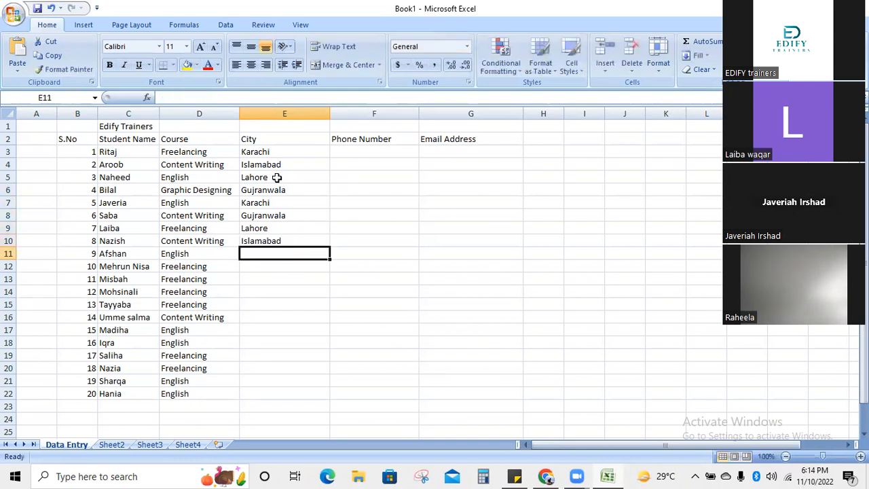
{"action": "type", "text": "Lahore"}
{"action": "key", "text": "Return"}
{"action": "type", "text": "Karachi"}
{"action": "key", "text": "Return"}
{"action": "type", "text": "K"}
{"action": "key", "text": "Return"}
{"action": "type", "text": "Karachi"}
{"action": "key", "text": "Return"}
- Fill E15:E22 via AutoComplete: Karachi, Gujranwala, Islamabad, Lahore, Karachi, Karachi, Islamabad, Lahore
{"action": "type", "text": "K"}
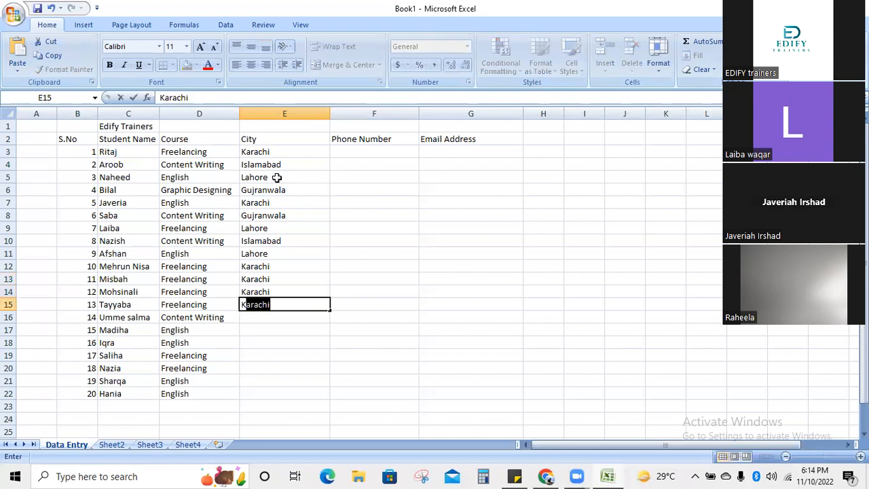
{"action": "key", "text": "Return"}
{"action": "type", "text": "Gujranwala"}
{"action": "key", "text": "Return"}
{"action": "type", "text": "Islamabad"}
{"action": "key", "text": "Return"}
{"action": "type", "text": "Lahore"}
{"action": "key", "text": "Return"}
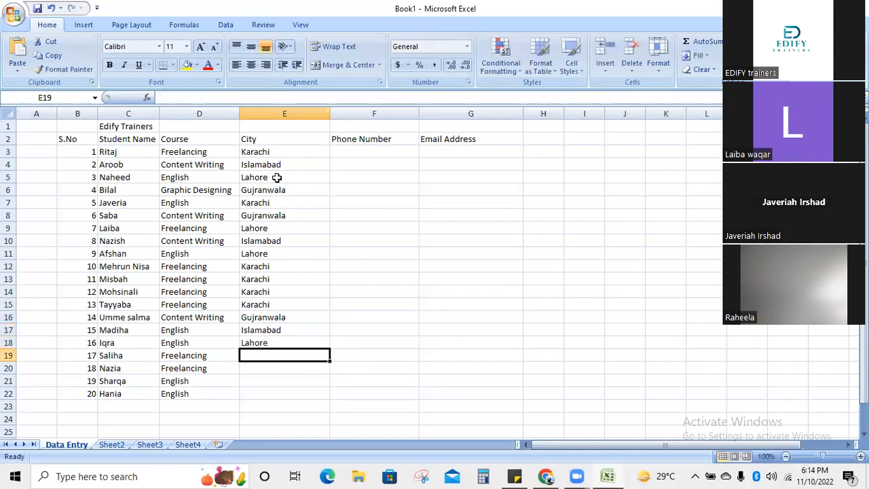
{"action": "type", "text": "K"}
{"action": "key", "text": "Return"}
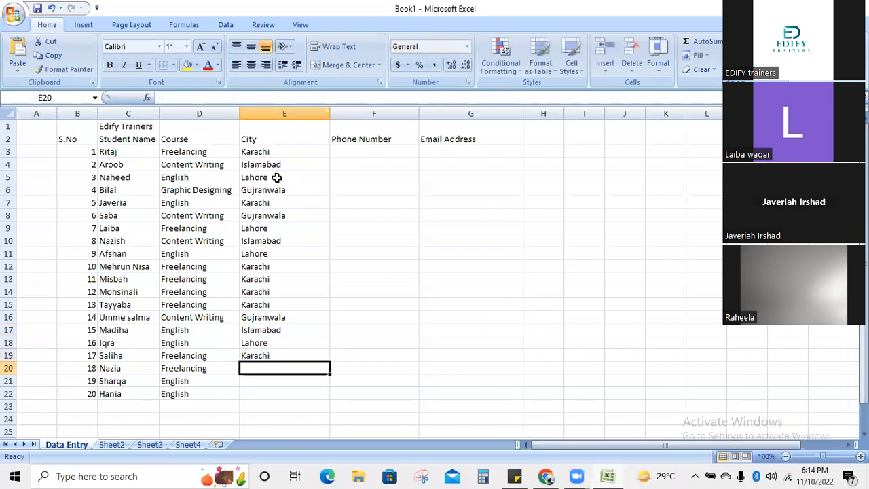
{"action": "type", "text": "K"}
{"action": "key", "text": "Return"}
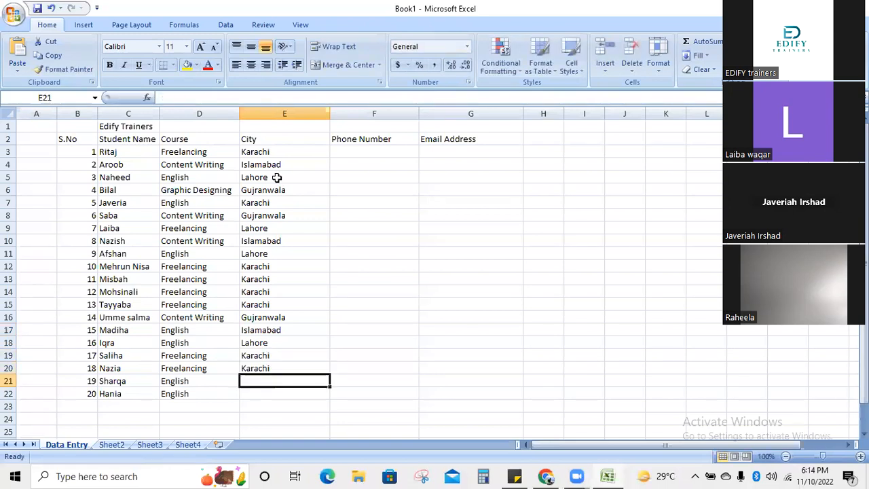
{"action": "type", "text": "I"}
{"action": "key", "text": "Return"}
{"action": "type", "text": "L"}
{"action": "key", "text": "Tab"}
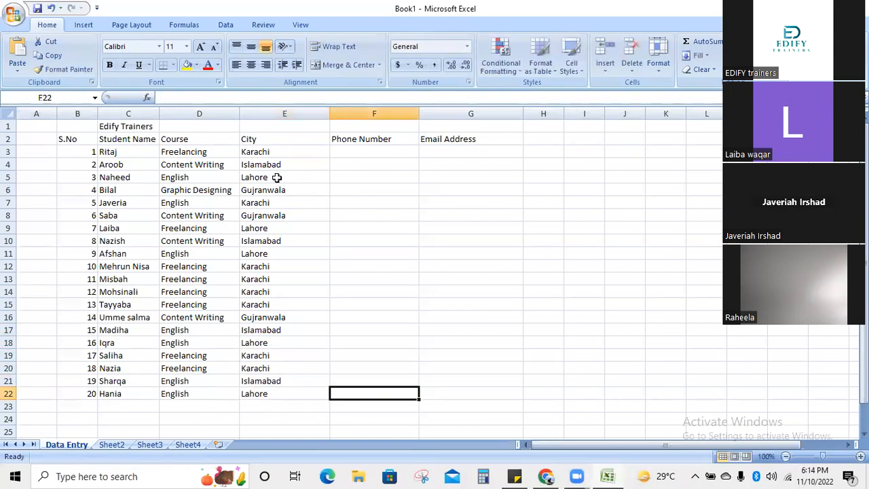
{"action": "left_click", "coordinate": [245, 140]}
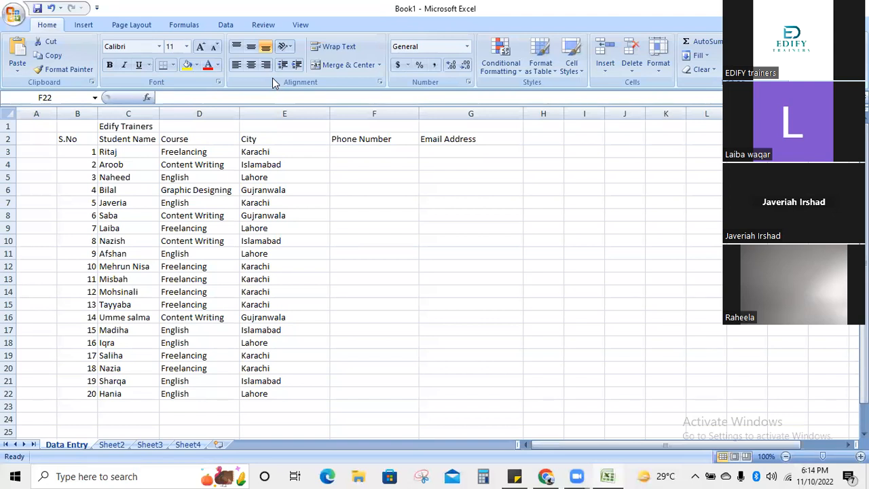
- Enter a phone number in each cell from F3 down to F7, correcting a typo in F6
{"action": "left_click", "coordinate": [348, 150]}
{"action": "left_click", "coordinate": [347, 152]}
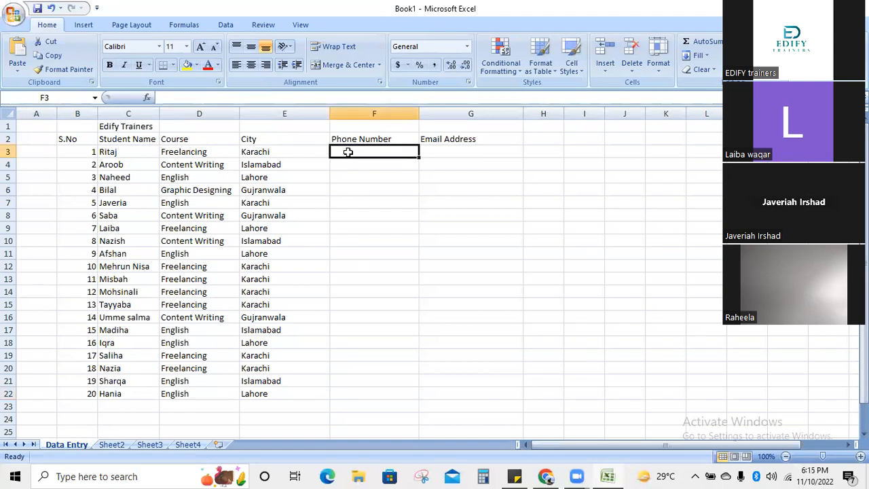
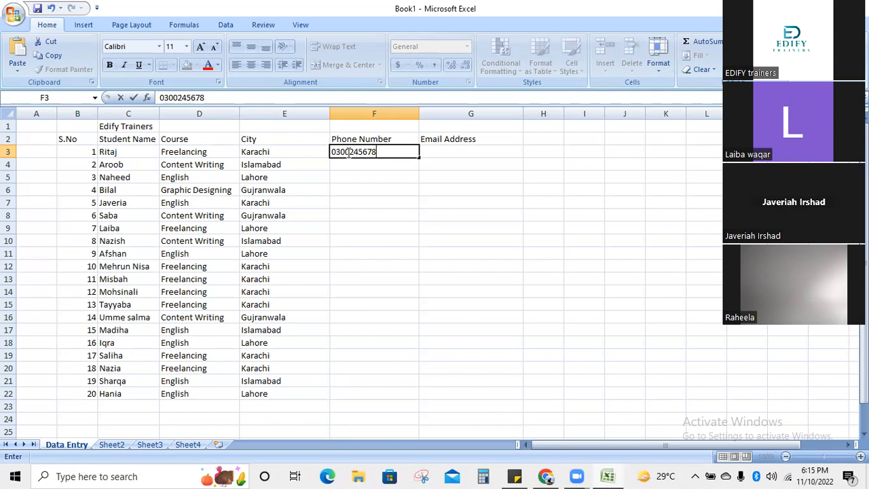
{"action": "key", "text": "Return"}
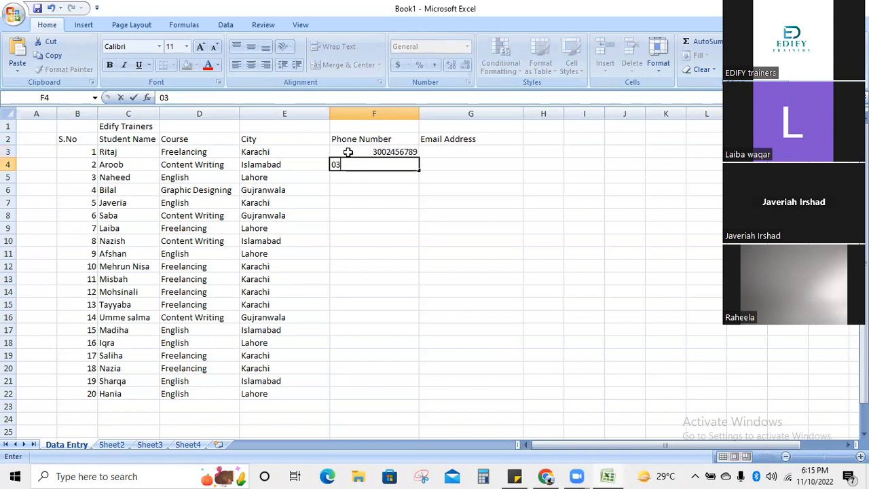
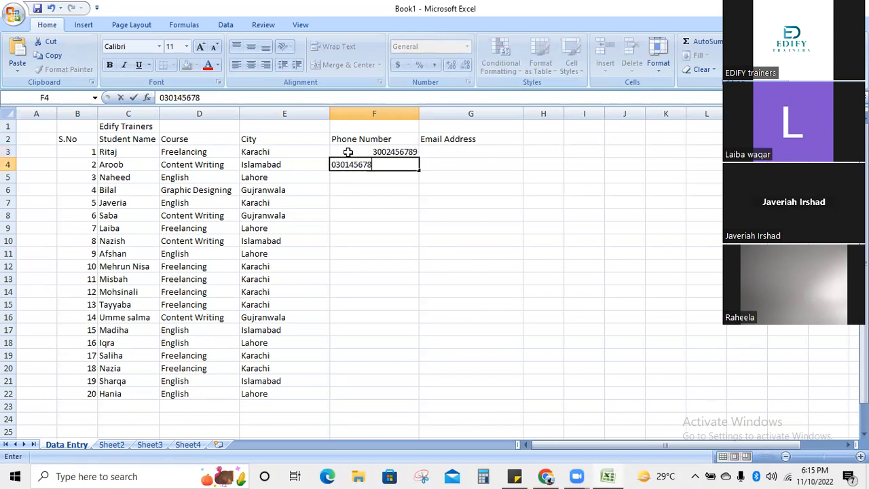
{"action": "key", "text": "Return"}
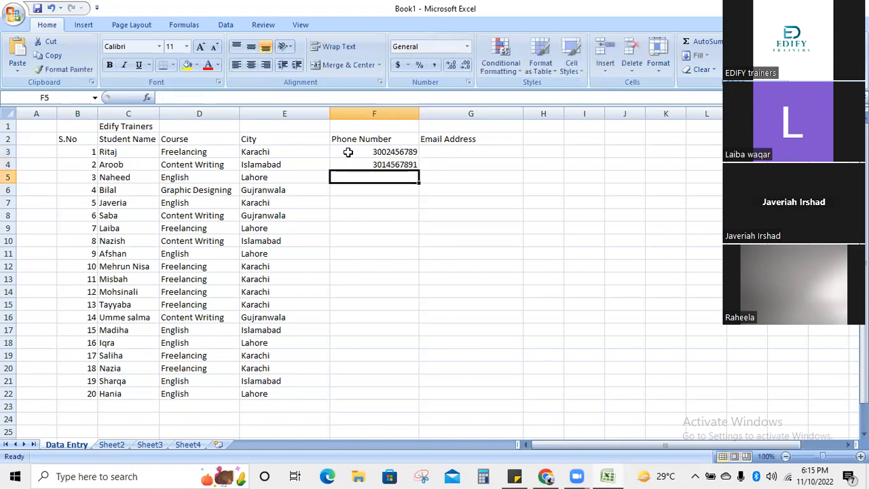
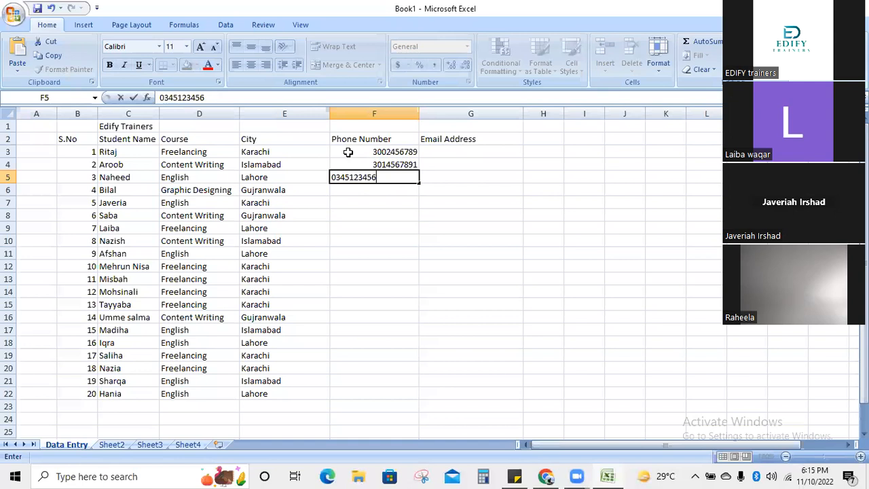
{"action": "key", "text": "Return"}
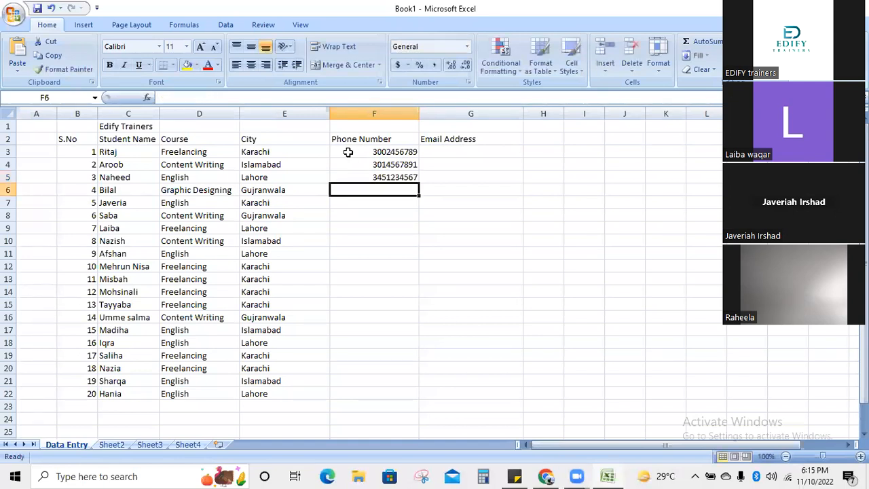
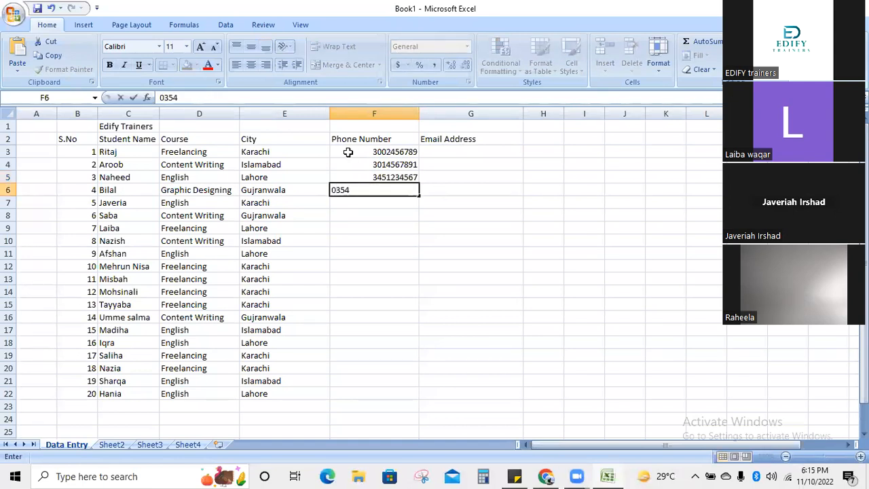
{"action": "key", "text": "BackSpace"}
{"action": "key", "text": "BackSpace"}
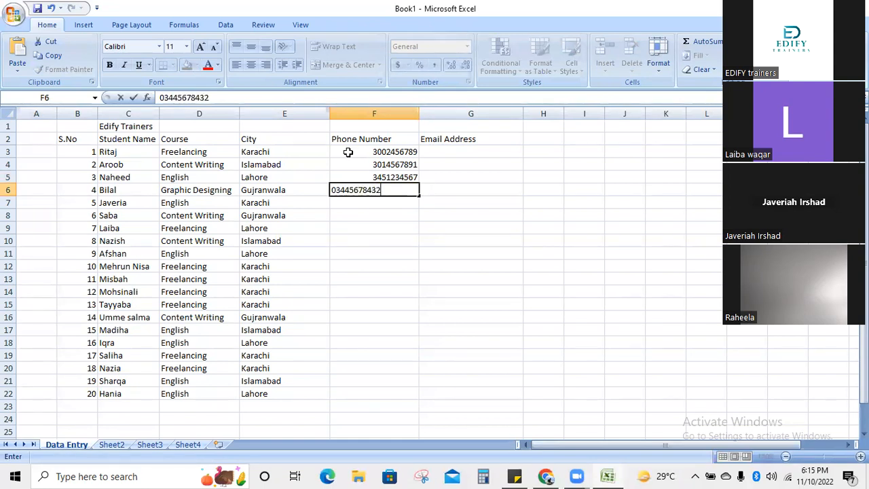
{"action": "key", "text": "Return"}
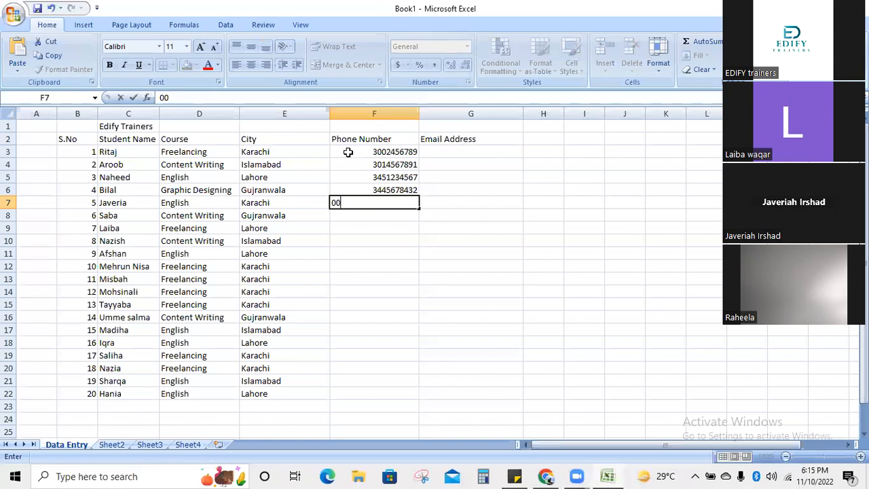
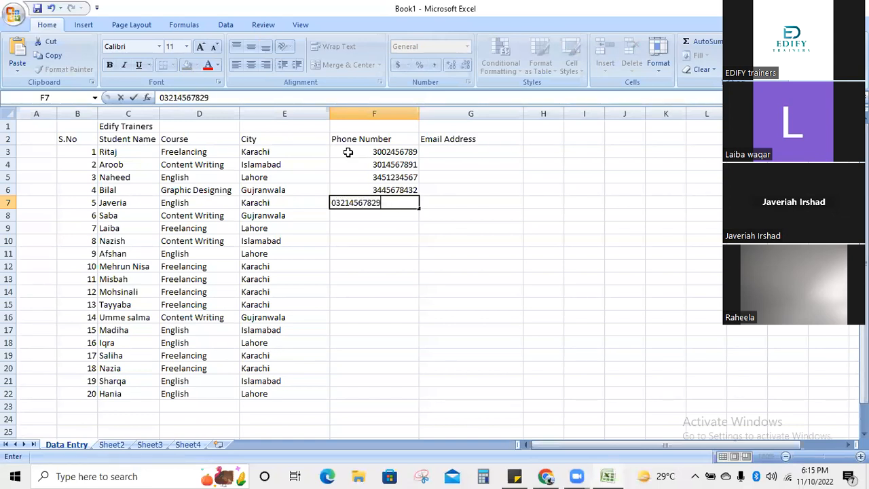
{"action": "key", "text": "Return"}
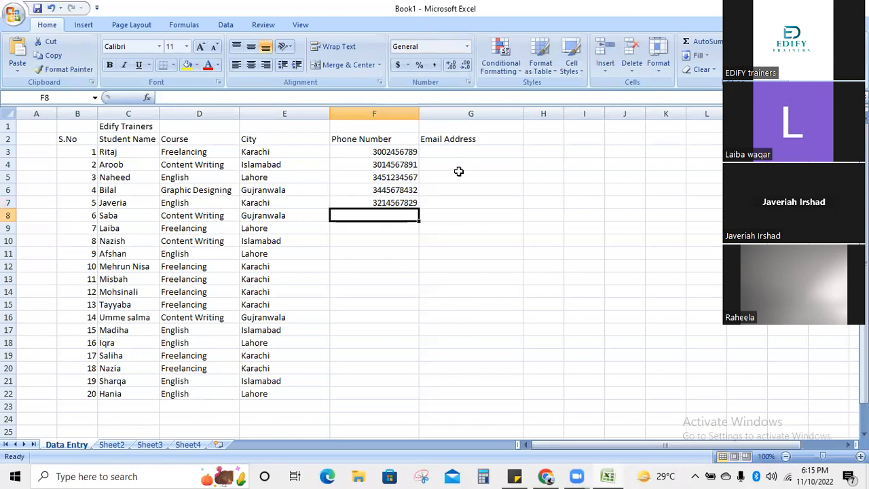
- Copy F7's phone number into F8, F10, F14 and F17
{"action": "left_click", "coordinate": [380, 202]}
{"action": "key", "text": "ctrl+c"}
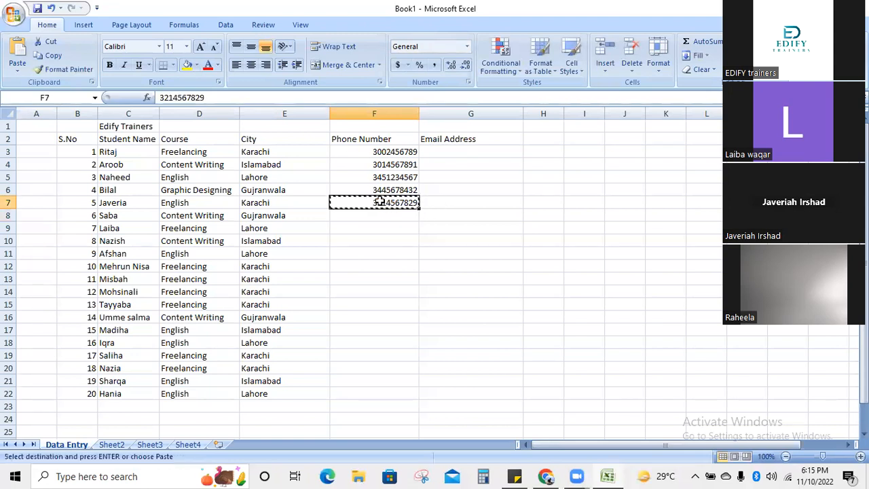
{"action": "left_click", "coordinate": [373, 216]}
{"action": "key", "text": "ctrl+v"}
{"action": "left_click", "coordinate": [372, 240]}
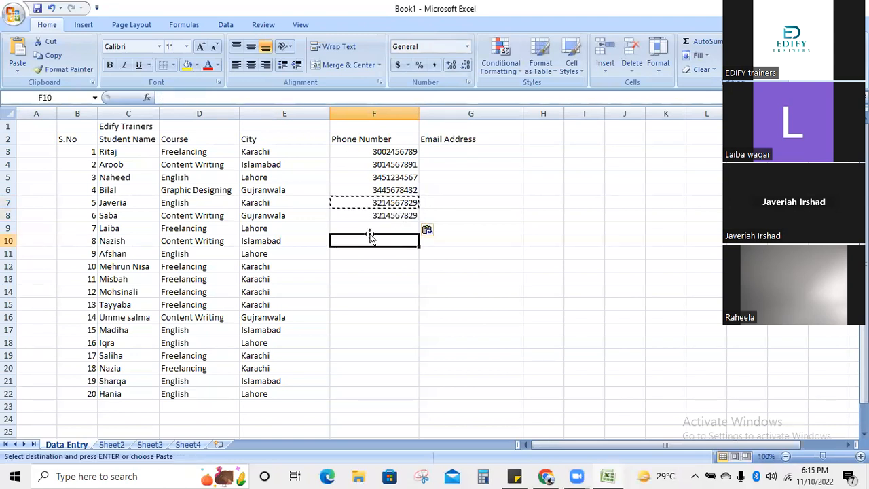
{"action": "key", "text": "ctrl+v"}
{"action": "left_click", "coordinate": [341, 292]}
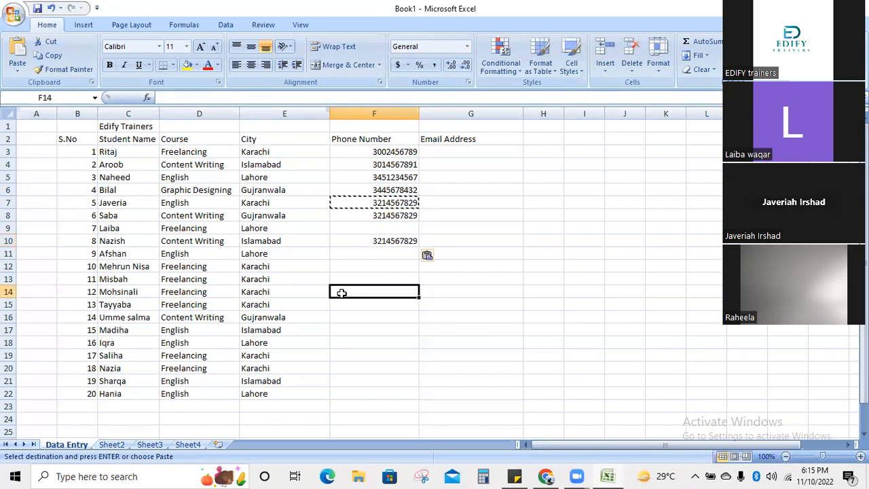
{"action": "key", "text": "ctrl+v"}
{"action": "left_click", "coordinate": [354, 332]}
{"action": "key", "text": "ctrl+v"}
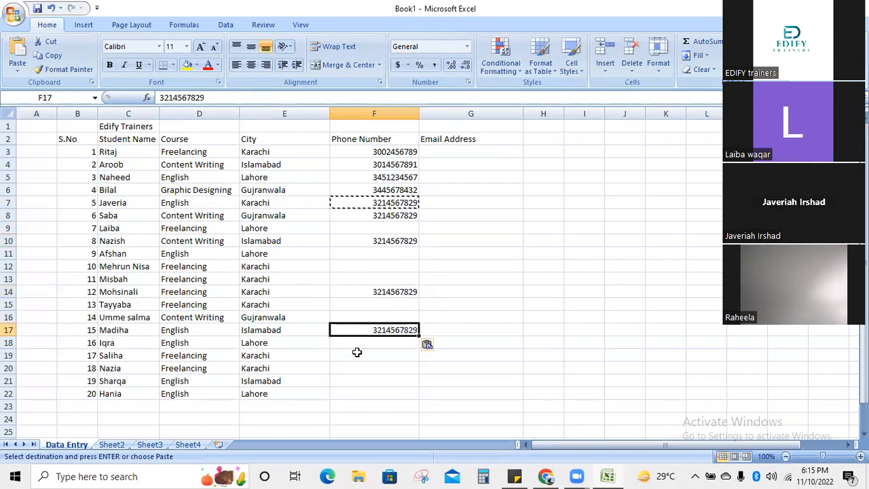
{"action": "left_click", "coordinate": [356, 353]}
{"action": "type", "text": "b"}
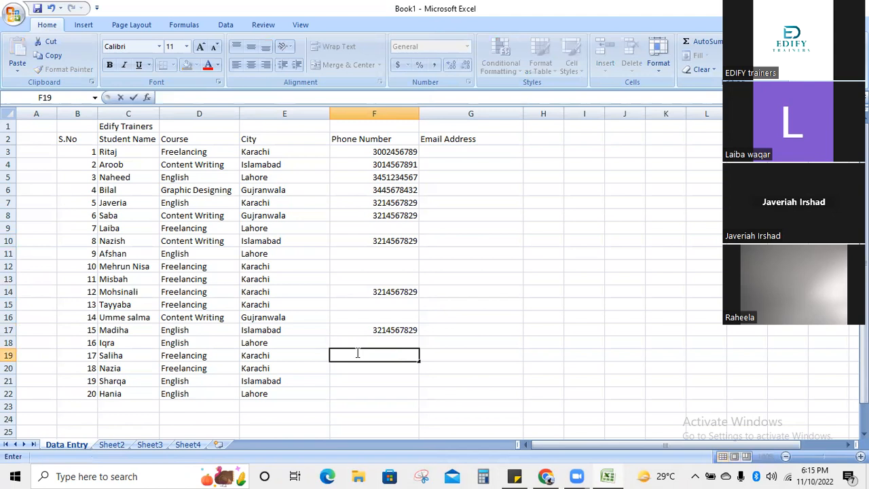
{"action": "left_click", "coordinate": [448, 312]}
- Copy F5's phone number into F9, F13, F16, F19, F21 and F22
{"action": "left_click", "coordinate": [399, 176]}
{"action": "key", "text": "ctrl+c"}
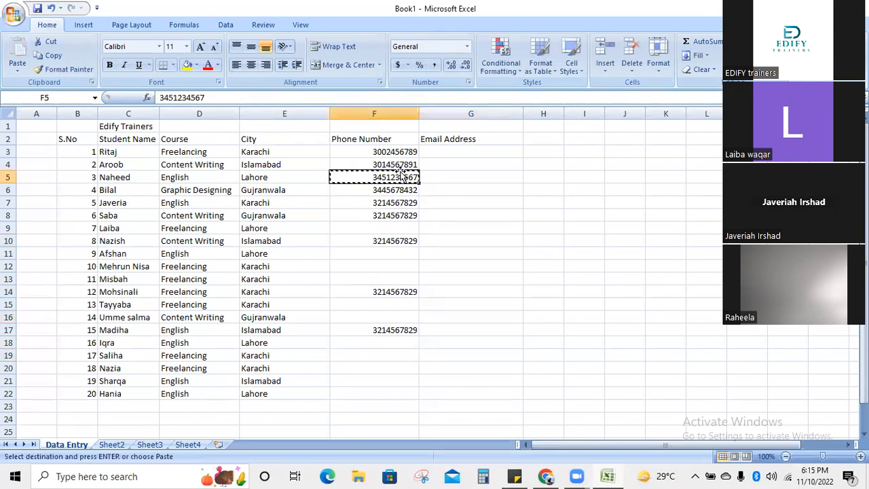
{"action": "left_click", "coordinate": [408, 228]}
{"action": "key", "text": "ctrl+v"}
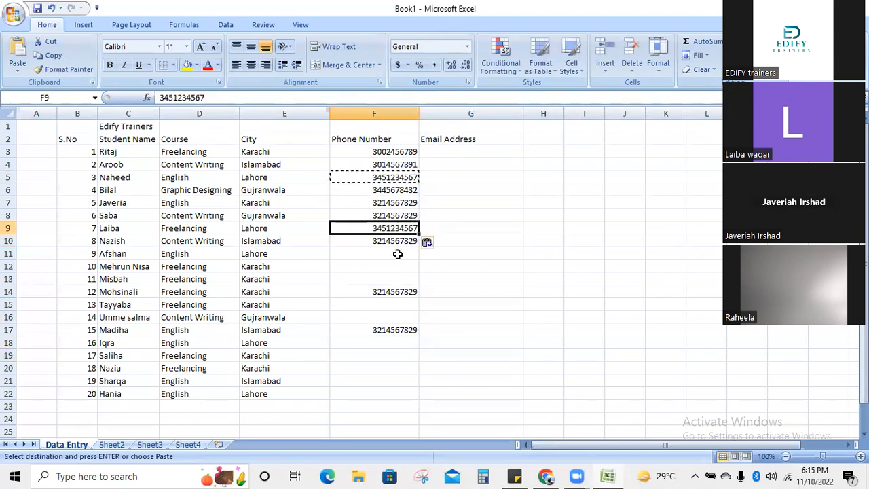
{"action": "left_click", "coordinate": [394, 278]}
{"action": "key", "text": "ctrl+v"}
{"action": "left_click", "coordinate": [385, 317]}
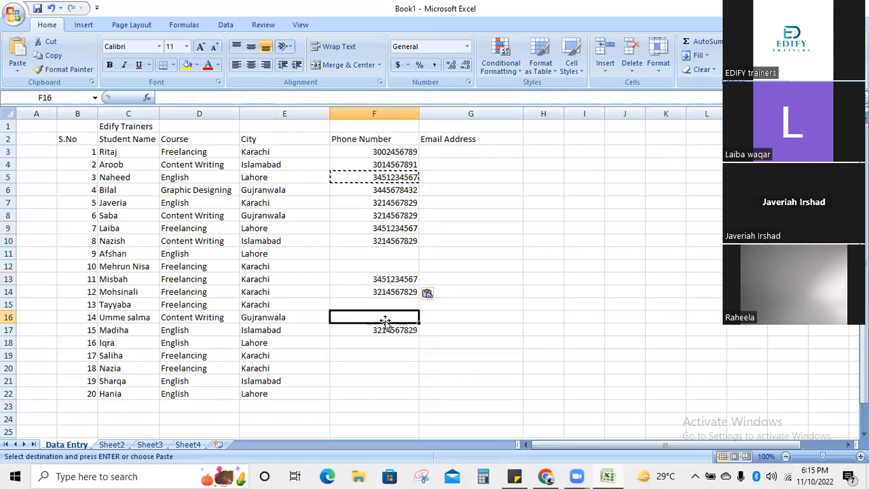
{"action": "key", "text": "ctrl+v"}
{"action": "left_click", "coordinate": [392, 354]}
{"action": "key", "text": "ctrl+v"}
{"action": "left_click", "coordinate": [383, 380]}
{"action": "key", "text": "ctrl+v"}
{"action": "left_click", "coordinate": [375, 394]}
{"action": "key", "text": "ctrl+v"}
- Copy F3's phone number into F11, F15, F18 and F20
{"action": "left_click", "coordinate": [380, 149]}
{"action": "key", "text": "ctrl+c"}
{"action": "left_click", "coordinate": [384, 257]}
{"action": "key", "text": "ctrl+v"}
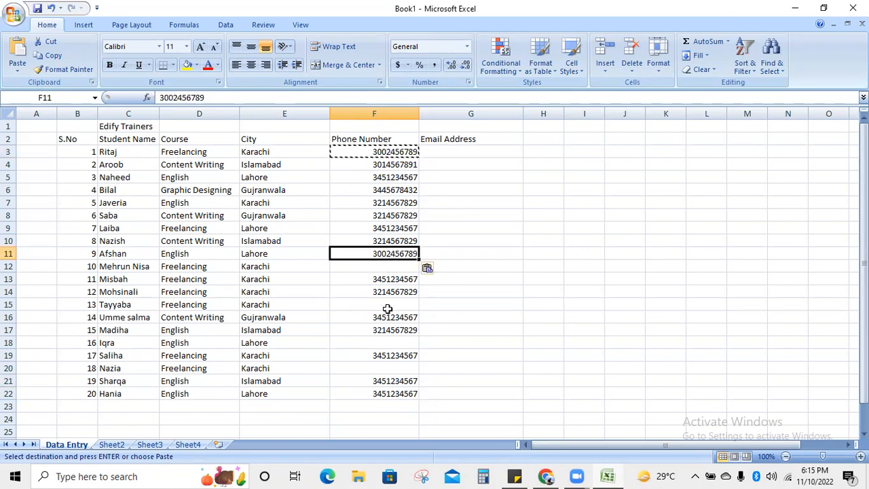
{"action": "left_click", "coordinate": [387, 307]}
{"action": "key", "text": "ctrl+v"}
{"action": "left_click", "coordinate": [393, 344]}
{"action": "key", "text": "ctrl+v"}
{"action": "left_click", "coordinate": [396, 370]}
{"action": "key", "text": "ctrl+v"}
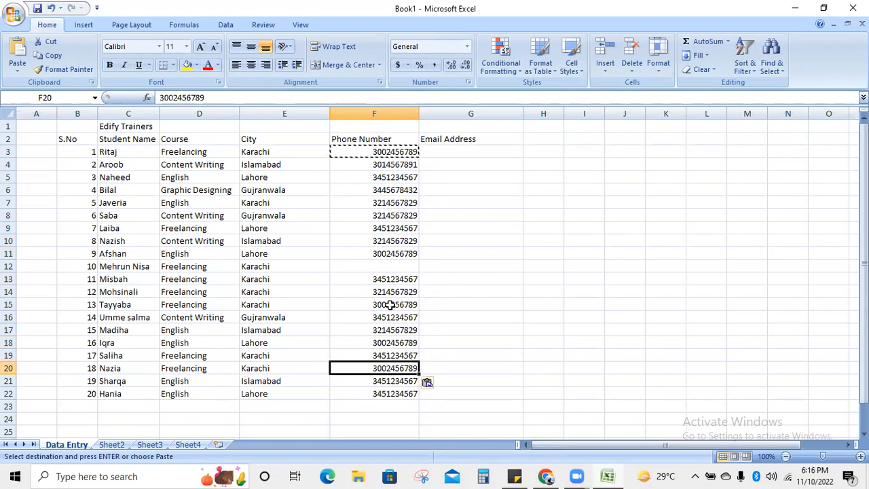
- Type a new phone number in F12, then add its missing digit
{"action": "left_click", "coordinate": [401, 264]}
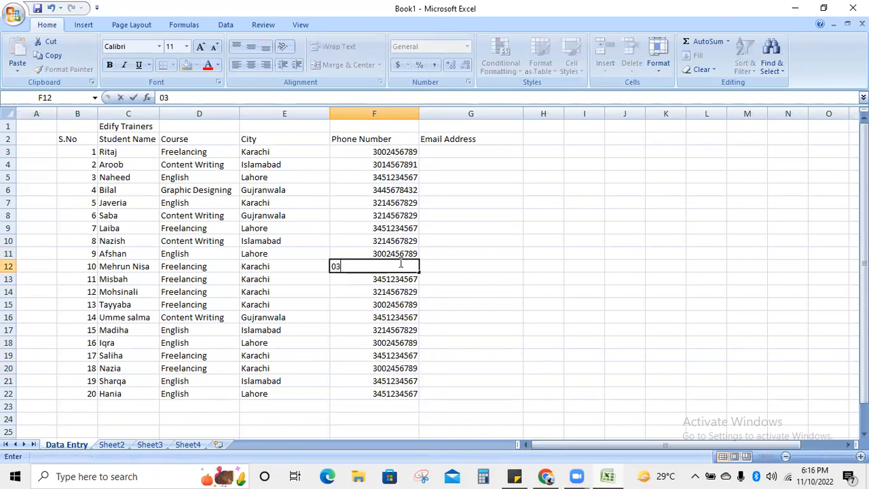
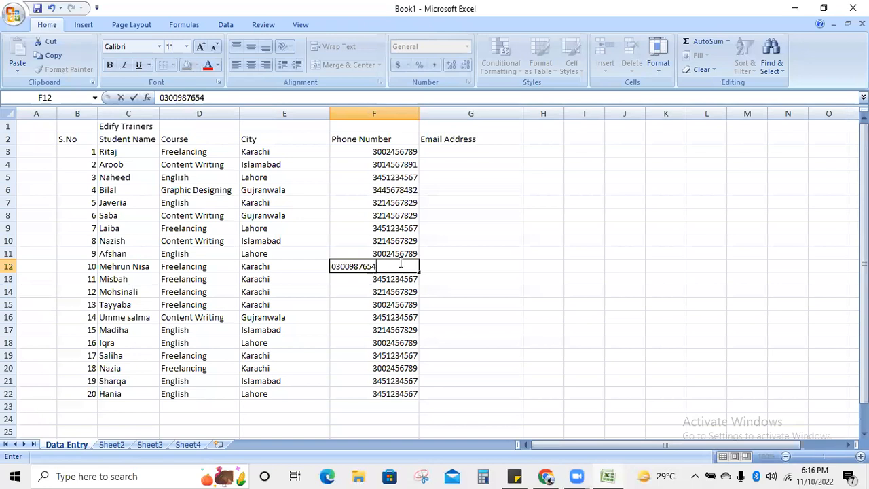
{"action": "left_click", "coordinate": [444, 305]}
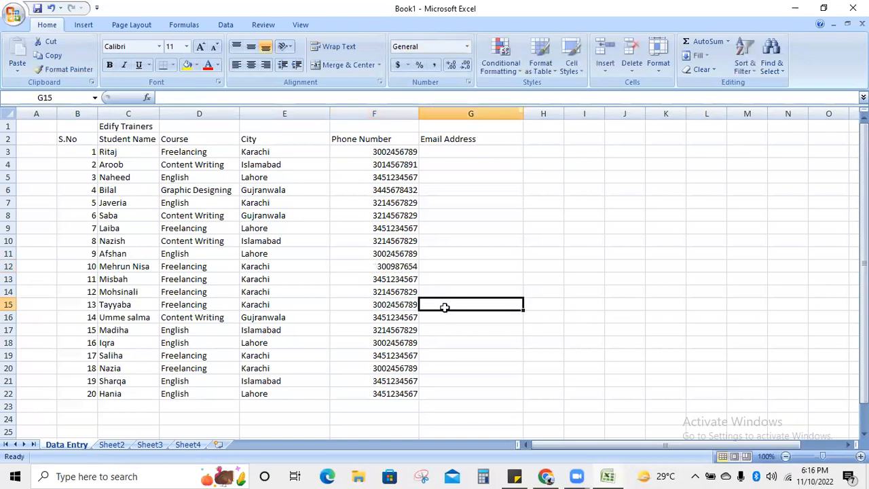
{"action": "left_click", "coordinate": [383, 266]}
{"action": "double_click", "coordinate": [413, 266]}
{"action": "type", "text": "1"}
{"action": "left_click", "coordinate": [479, 251]}
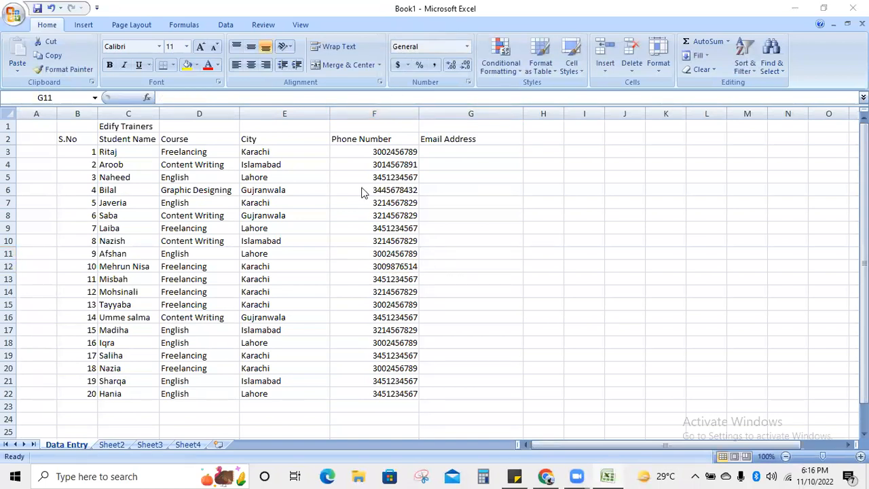
- Type the first student's email address in G3, widen column G, and dismiss the link-opening prompt
{"action": "left_click", "coordinate": [476, 152]}
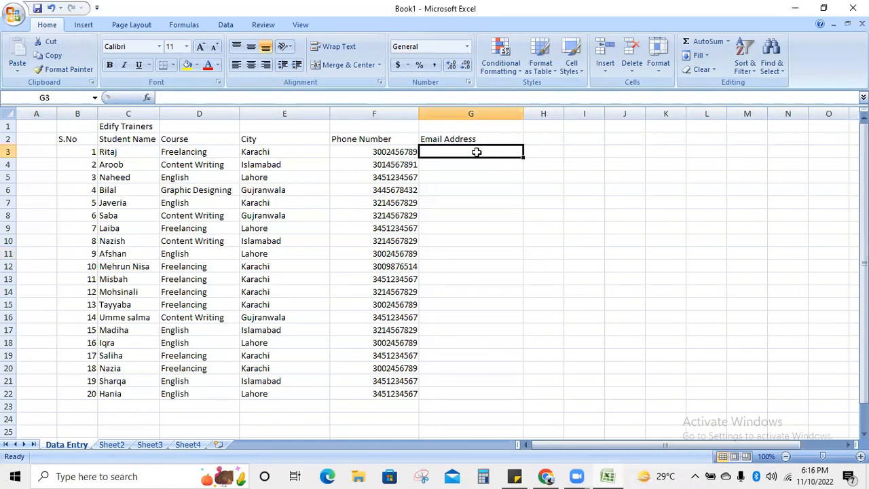
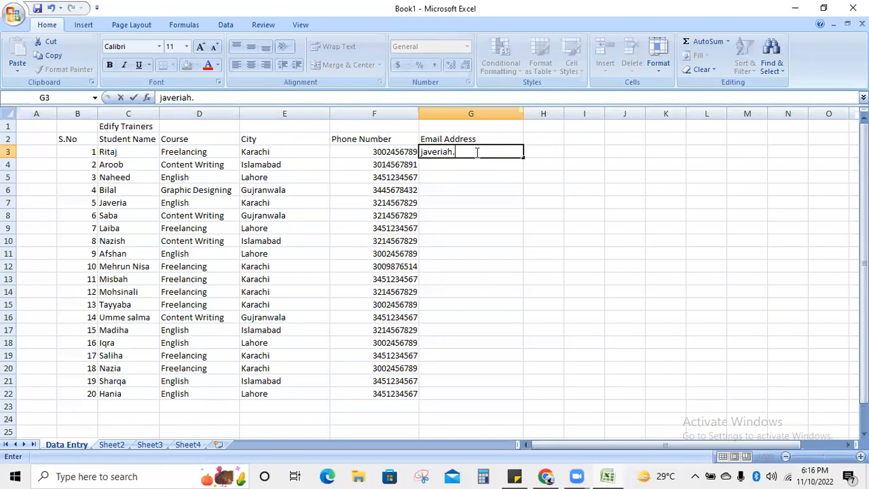
{"action": "left_click", "coordinate": [606, 178]}
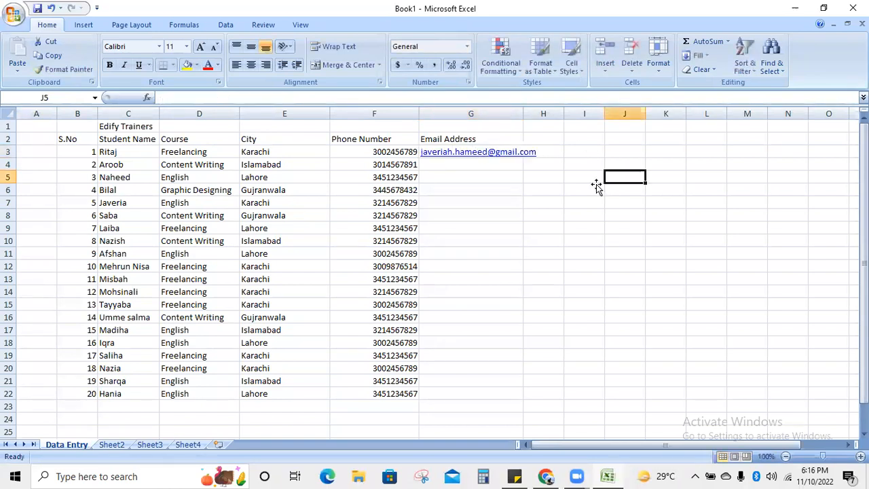
{"action": "left_click_drag", "start_coordinate": [524, 115], "coordinate": [569, 115]}
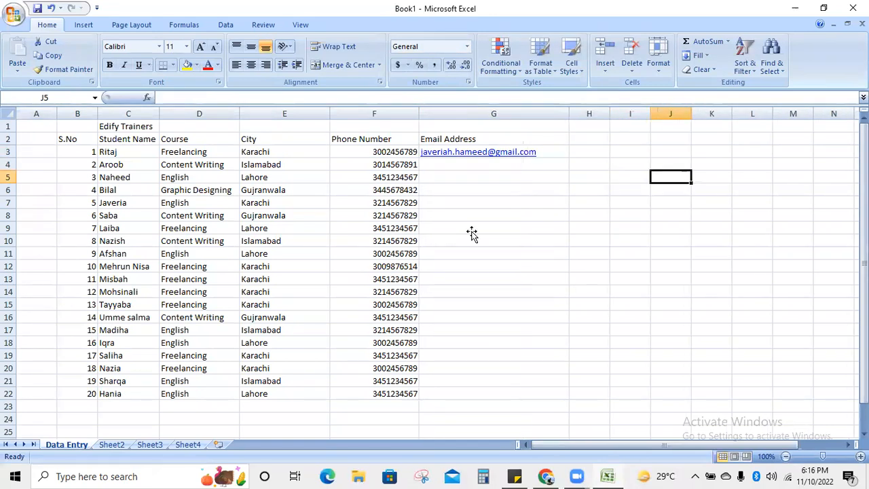
{"action": "left_click", "coordinate": [471, 230]}
{"action": "left_click", "coordinate": [460, 154]}
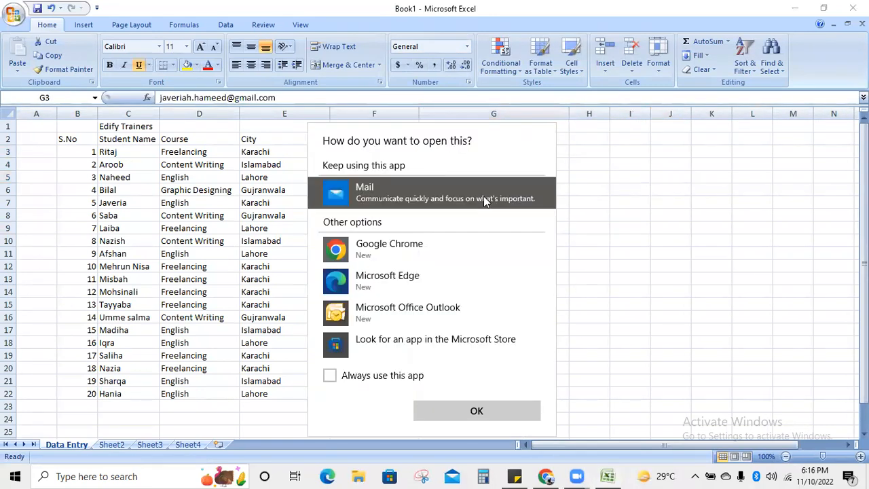
{"action": "left_click", "coordinate": [511, 406]}
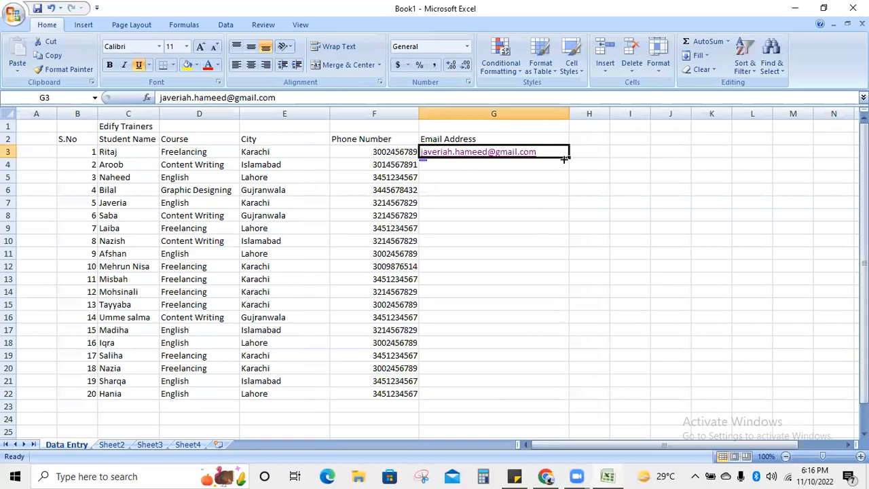
{"action": "left_click", "coordinate": [506, 291]}
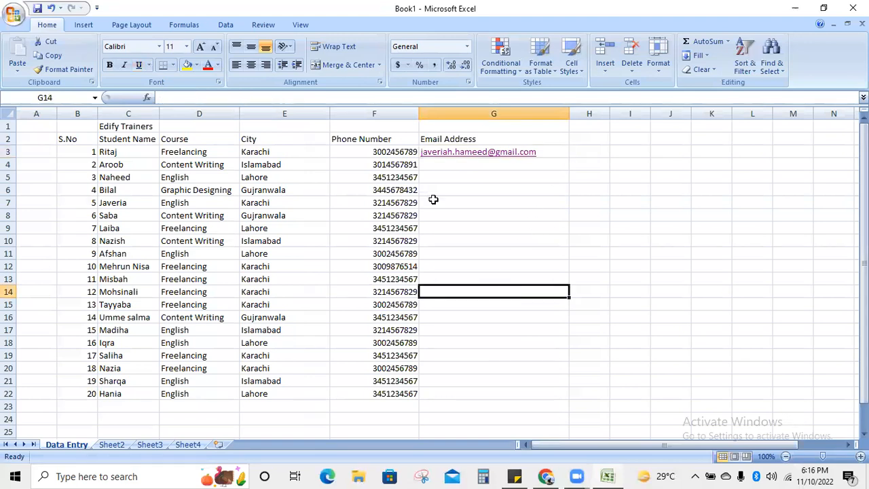
- Try copying the whole email column from G3, then undo it and click back into the sheet
{"action": "left_click", "coordinate": [560, 152]}
{"action": "key", "text": "ctrl+space"}
{"action": "key", "text": "ctrl+c"}
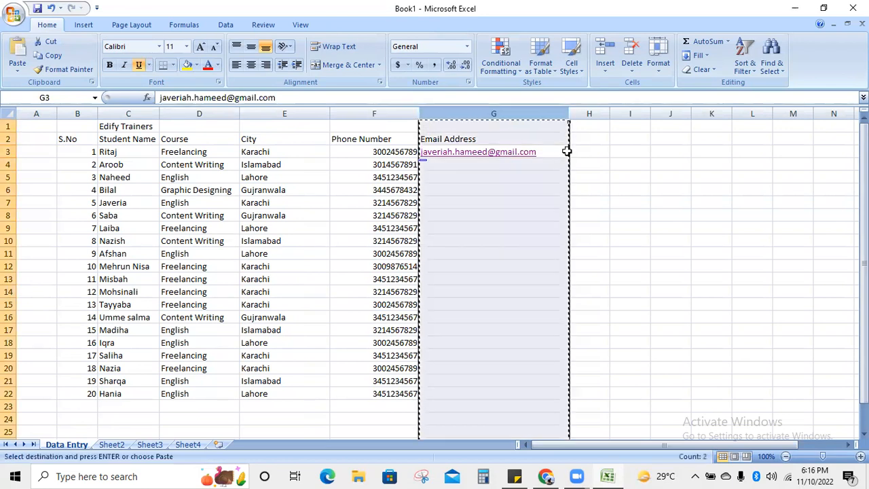
{"action": "key", "text": "ctrl+z"}
{"action": "left_click", "coordinate": [655, 228]}
{"action": "left_click", "coordinate": [608, 180]}
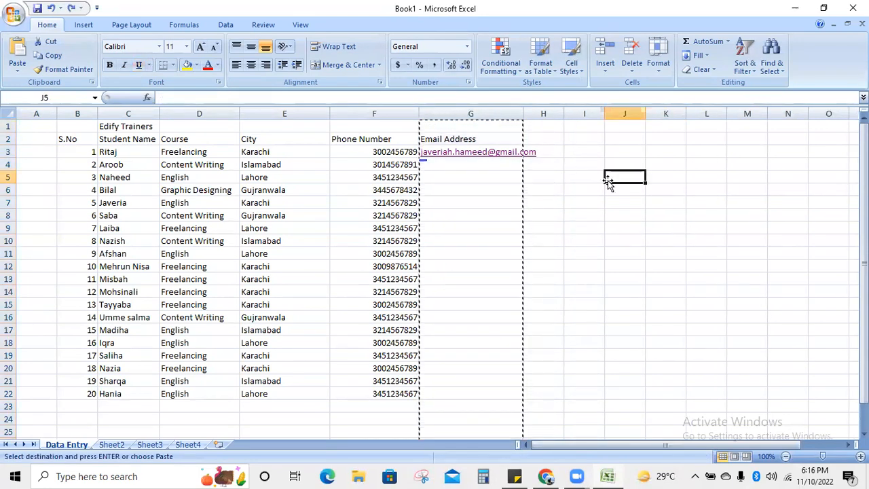
{"action": "double_click", "coordinate": [594, 184]}
{"action": "double_click", "coordinate": [574, 188]}
{"action": "left_click", "coordinate": [397, 207]}
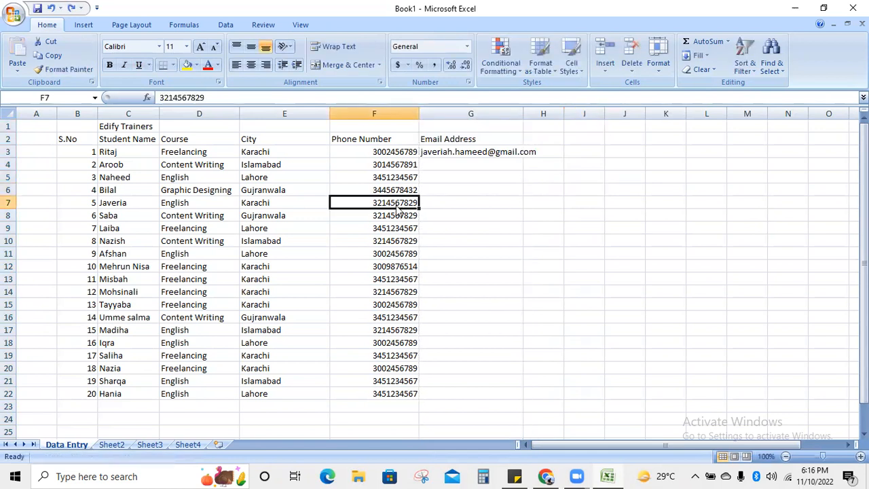
- Copy the email address in G3 and paste it into G4, G5, G6 and G7
{"action": "left_click", "coordinate": [465, 155]}
{"action": "key", "text": "ctrl+c"}
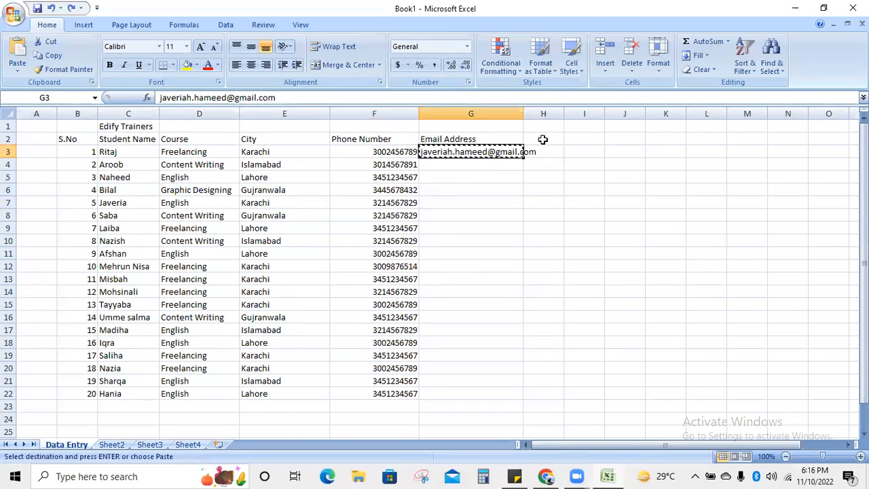
{"action": "left_click", "coordinate": [481, 165]}
{"action": "key", "text": "ctrl+v"}
{"action": "left_click", "coordinate": [469, 179]}
{"action": "key", "text": "ctrl+v"}
{"action": "left_click", "coordinate": [468, 189]}
{"action": "key", "text": "ctrl+v"}
{"action": "left_click", "coordinate": [460, 200]}
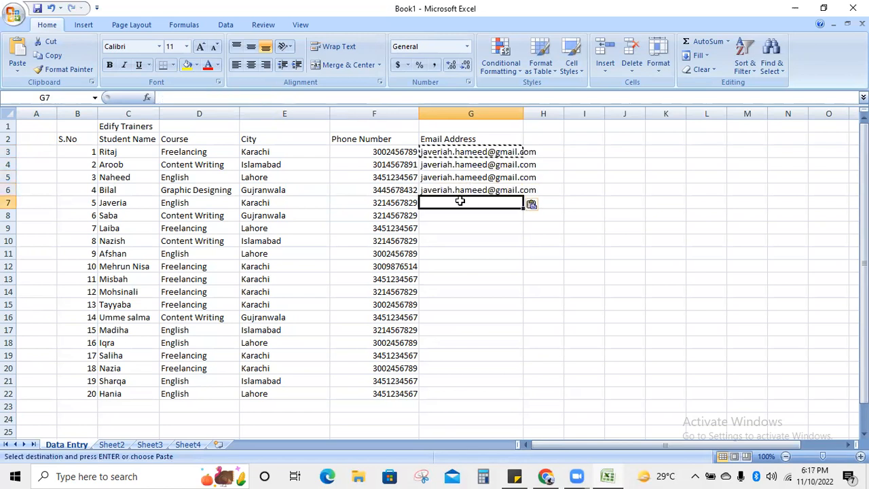
{"action": "key", "text": "ctrl+v"}
- Fill the email down to G22 and widen column G
{"action": "left_click_drag", "start_coordinate": [523, 208], "coordinate": [523, 403]}
{"action": "left_click", "coordinate": [643, 372]}
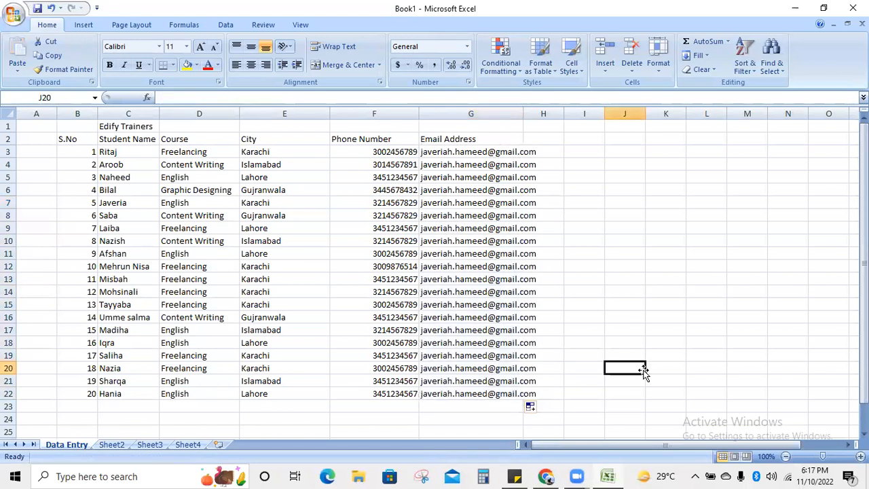
{"action": "left_click_drag", "start_coordinate": [526, 116], "coordinate": [628, 116]}
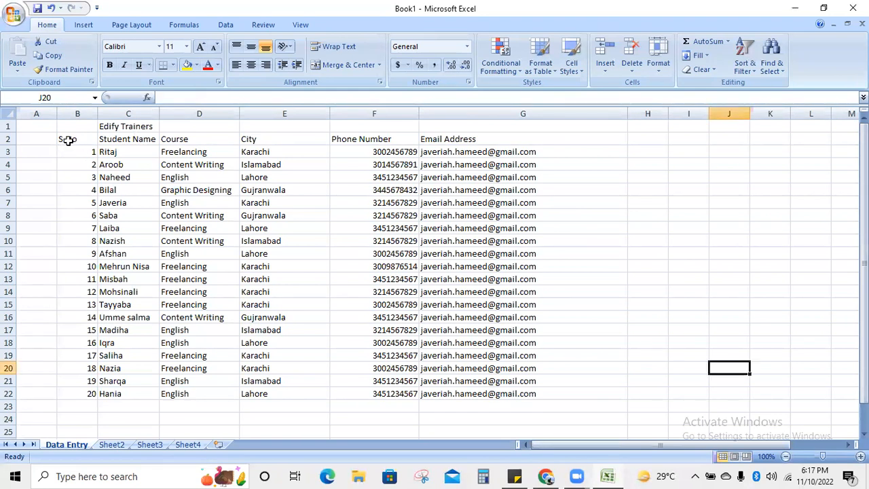
- Centre, bold and yellow-fill the S.No to Email Address headings in B2:G2
{"action": "left_click_drag", "start_coordinate": [67, 139], "coordinate": [468, 136]}
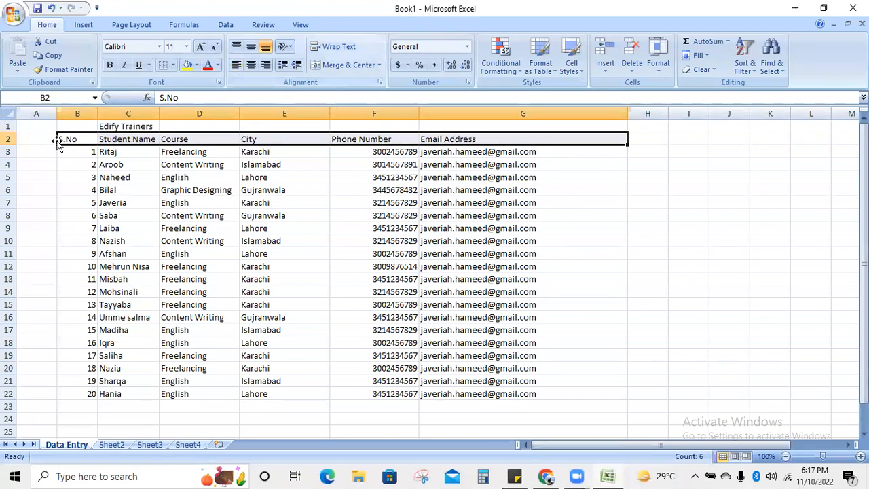
{"action": "left_click", "coordinate": [252, 64]}
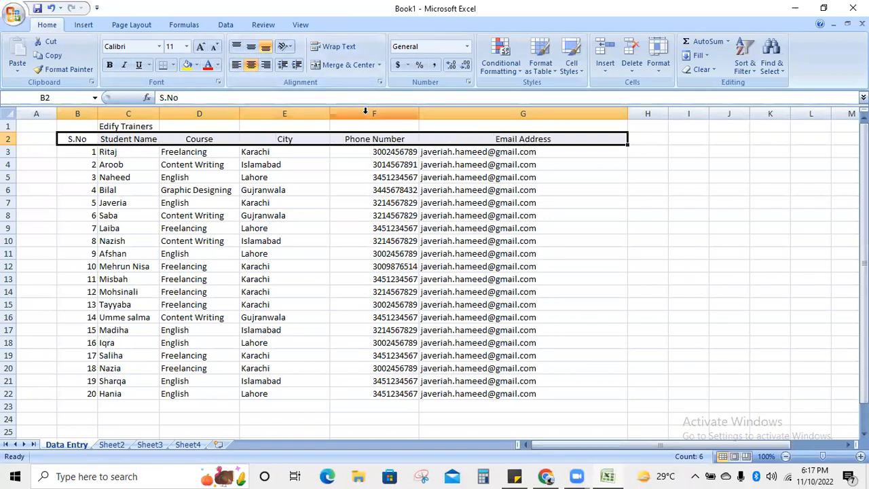
{"action": "left_click", "coordinate": [110, 64]}
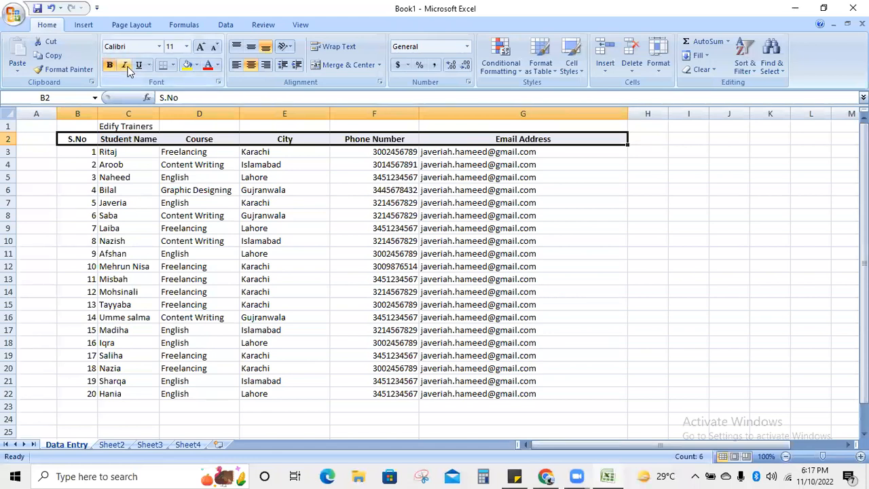
{"action": "left_click", "coordinate": [185, 67]}
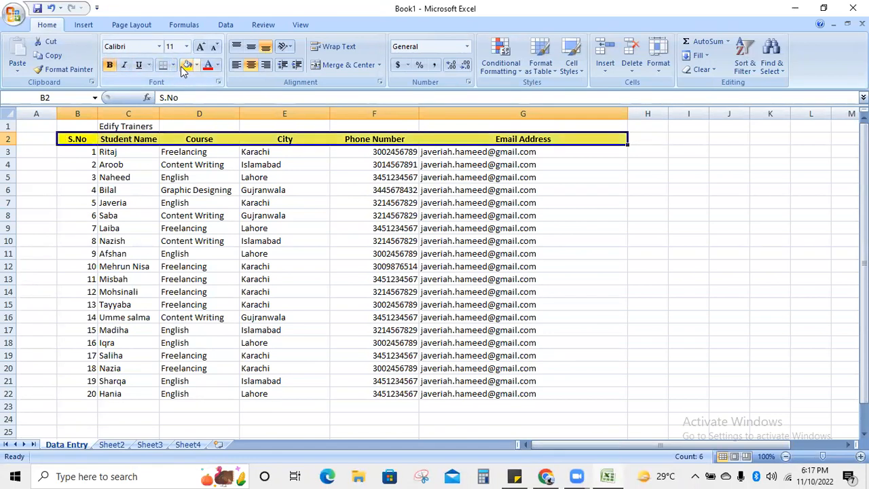
{"action": "left_click", "coordinate": [182, 290]}
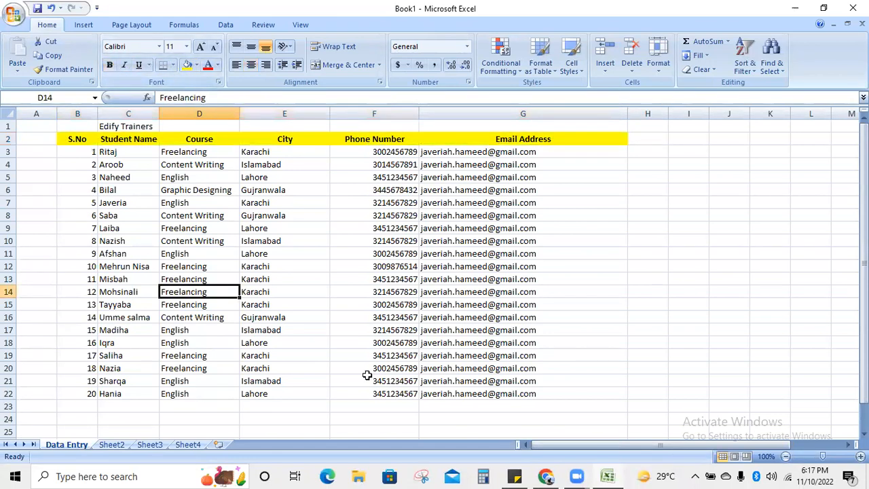
{"action": "left_click", "coordinate": [112, 127]}
{"action": "left_click_drag", "start_coordinate": [86, 127], "coordinate": [537, 126]}
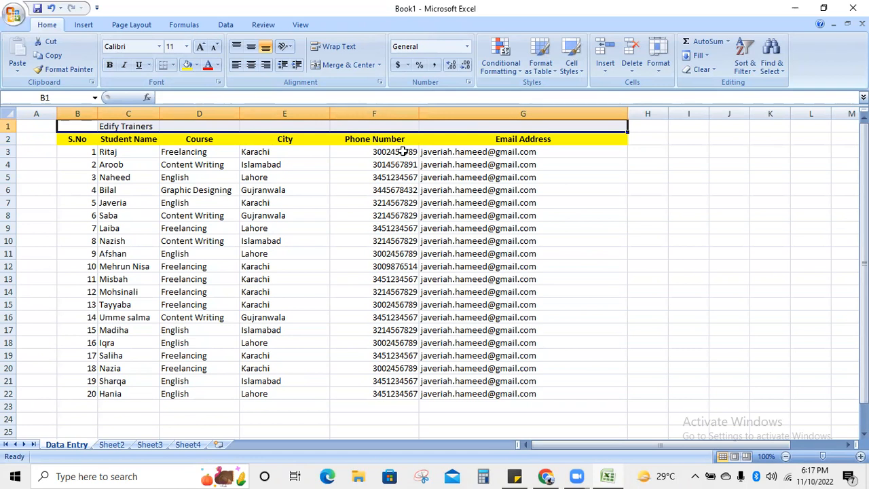
- Merge and centre the Edify Trainers title across B1:G1
{"action": "left_click", "coordinate": [286, 225]}
{"action": "left_click", "coordinate": [81, 125]}
{"action": "left_click_drag", "start_coordinate": [82, 125], "coordinate": [556, 120]}
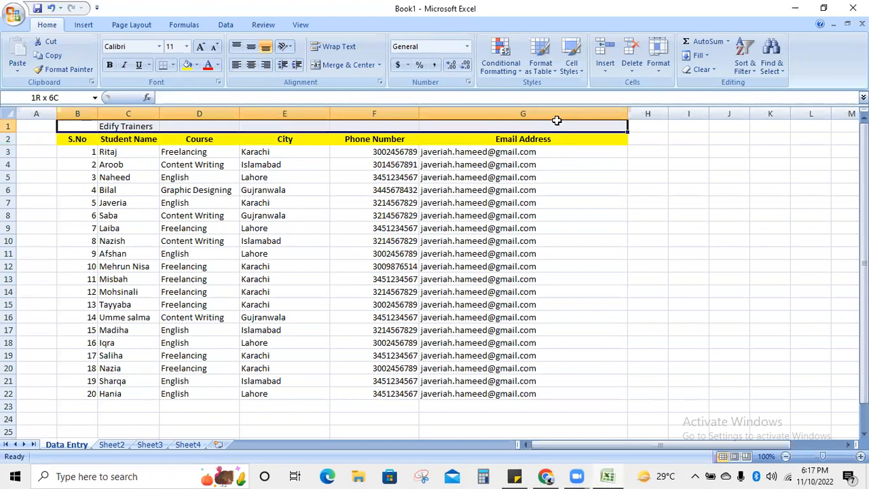
{"action": "left_click_drag", "start_coordinate": [556, 120], "coordinate": [556, 120]}
{"action": "left_click", "coordinate": [335, 66]}
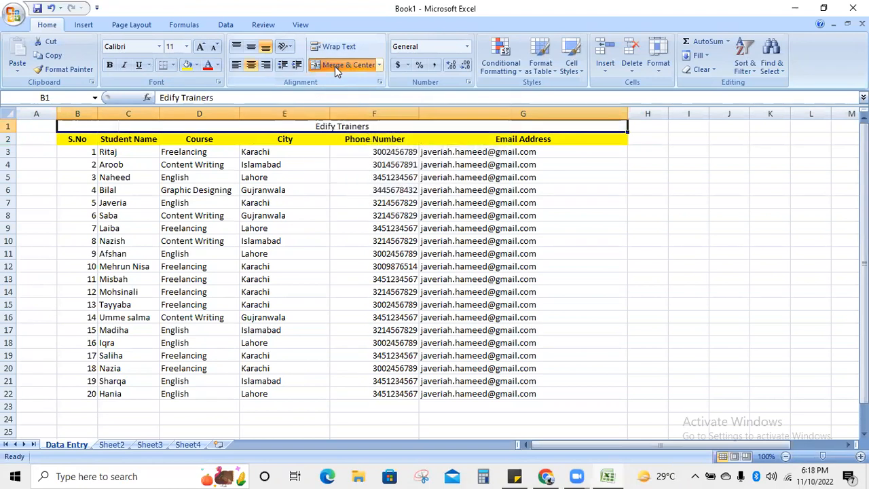
{"action": "left_click", "coordinate": [306, 252]}
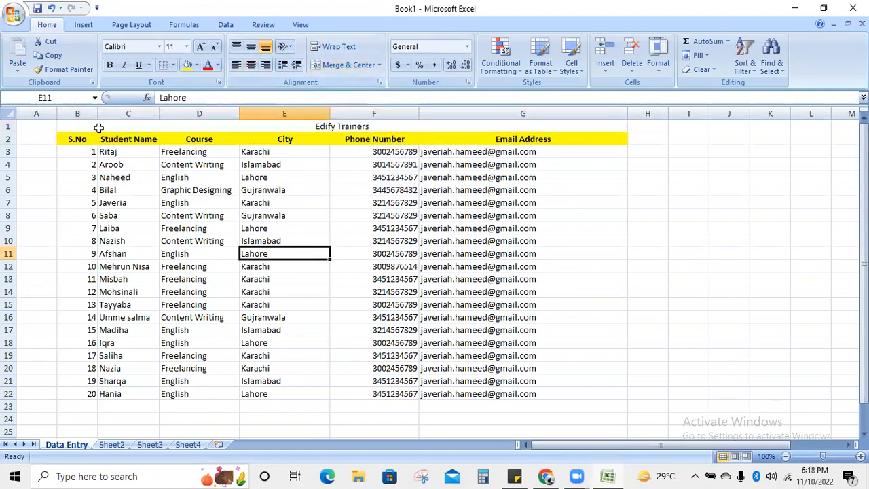
- Fill the merged Edify Trainers title orange
{"action": "left_click", "coordinate": [214, 129]}
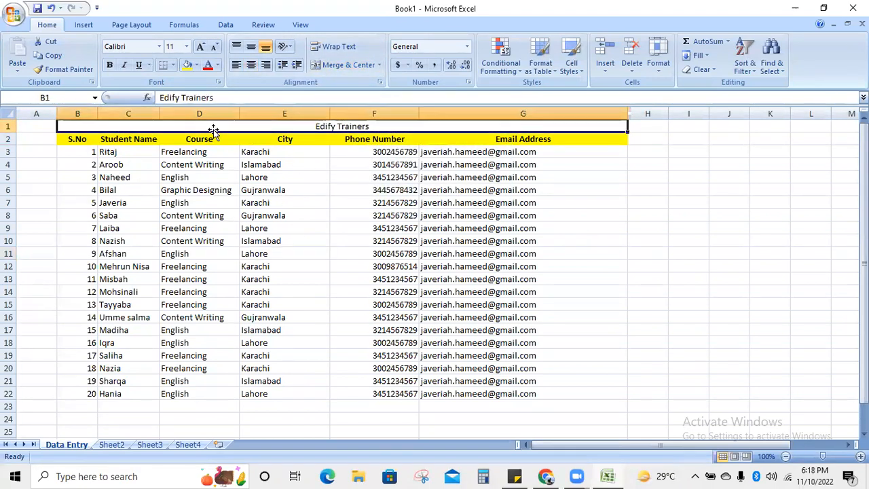
{"action": "left_click", "coordinate": [196, 65]}
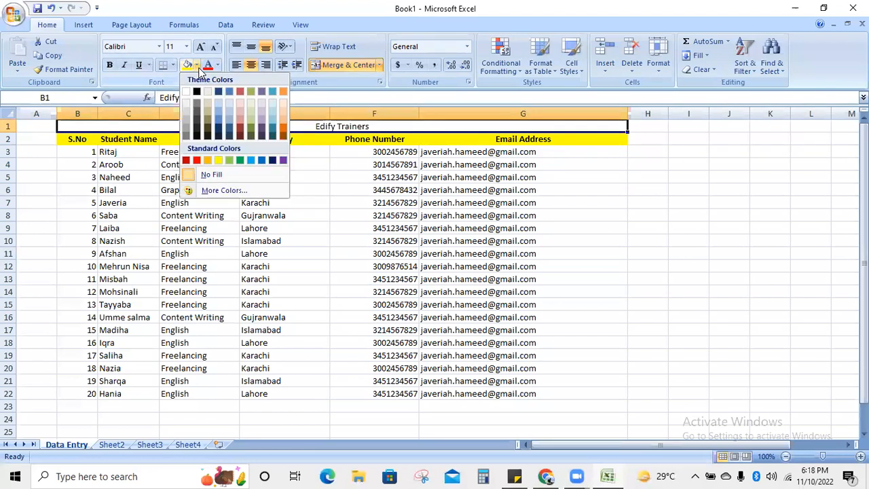
{"action": "left_click", "coordinate": [283, 92]}
{"action": "left_click", "coordinate": [351, 272]}
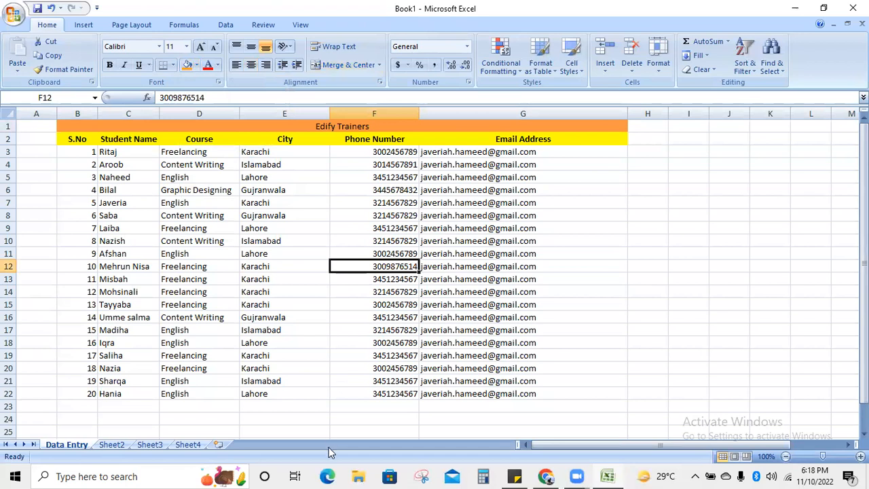
{"action": "left_click", "coordinate": [281, 233]}
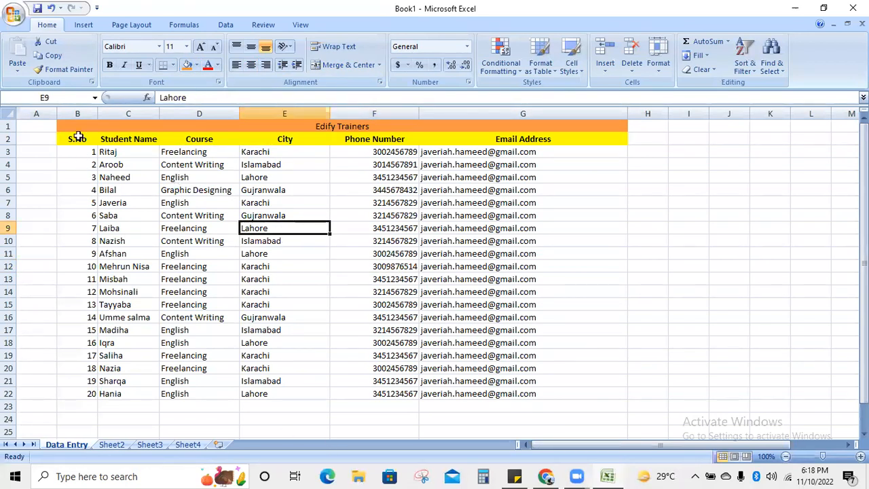
- Put a Thick Box Border around the table B1:G22
{"action": "left_click_drag", "start_coordinate": [76, 131], "coordinate": [90, 394]}
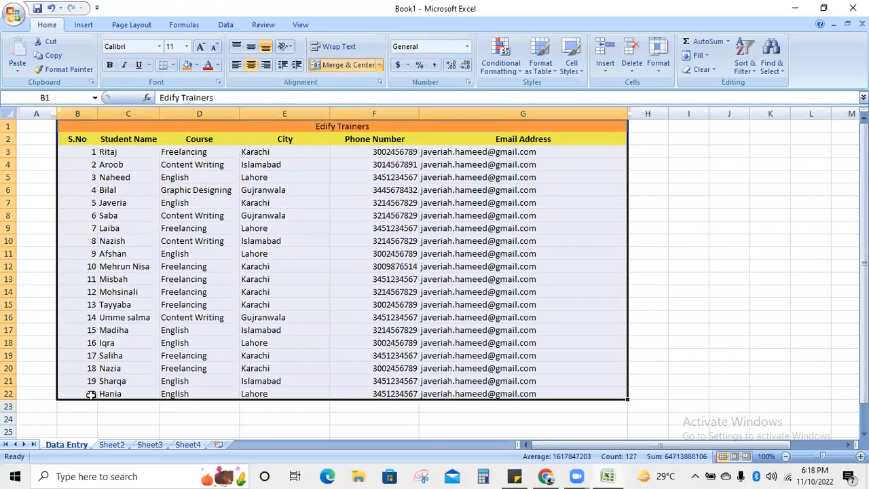
{"action": "left_click", "coordinate": [612, 370]}
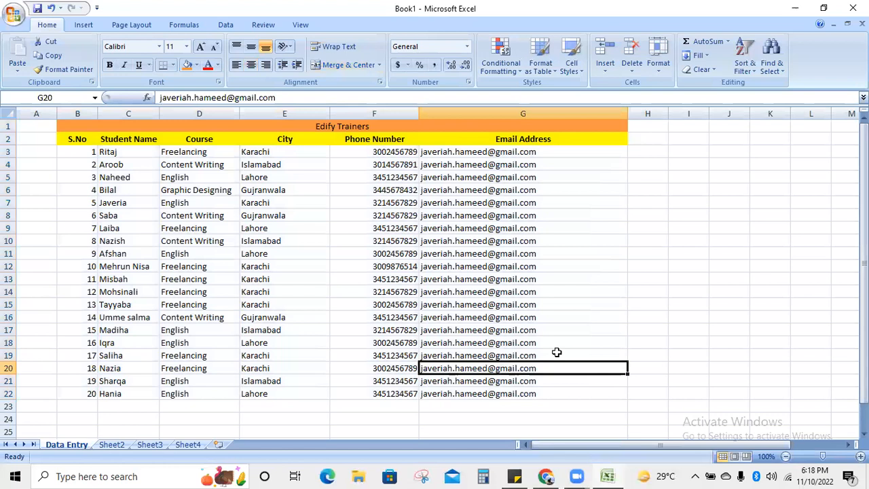
{"action": "left_click_drag", "start_coordinate": [77, 126], "coordinate": [108, 390]}
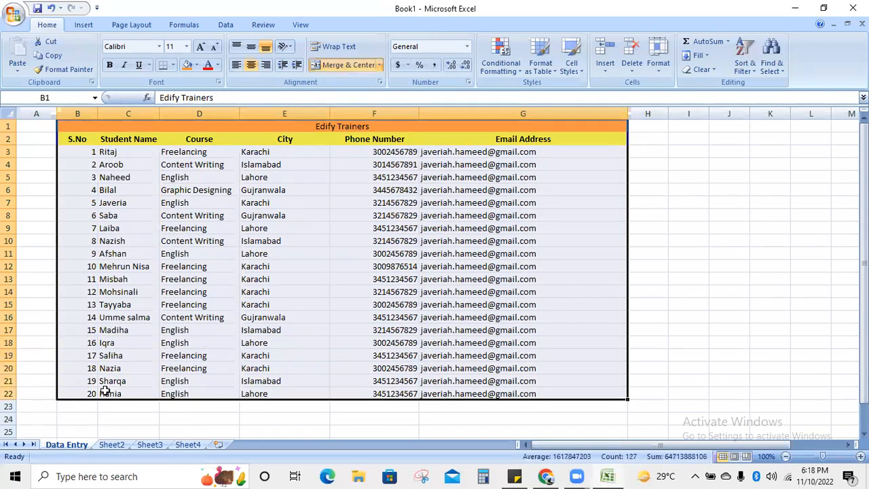
{"action": "left_click", "coordinate": [172, 66]}
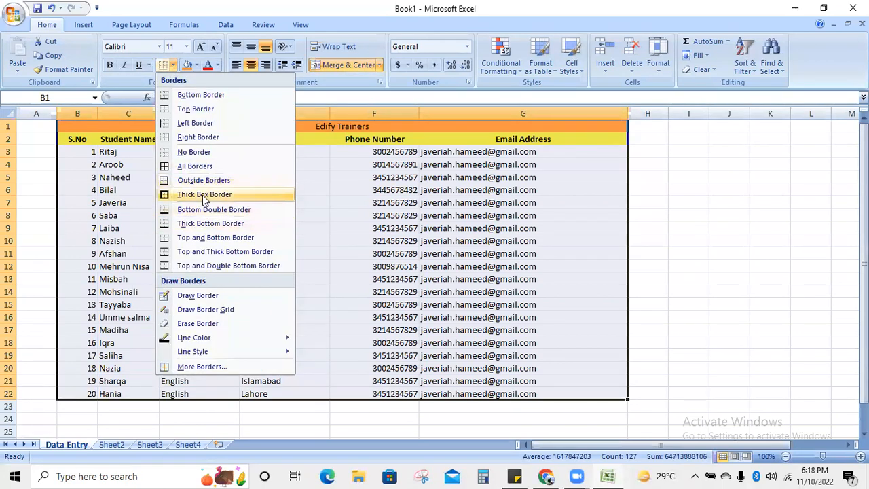
{"action": "left_click", "coordinate": [201, 195]}
{"action": "left_click", "coordinate": [308, 340]}
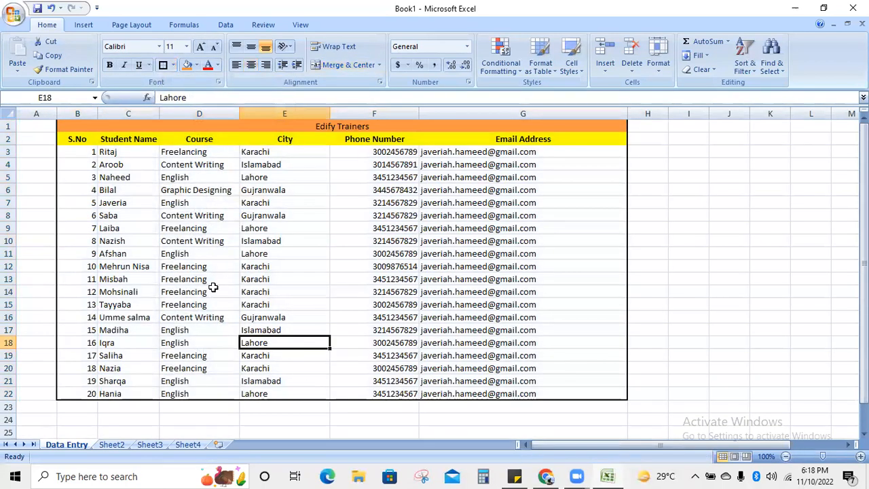
- Apply All Borders to every cell in B1:G22
{"action": "left_click_drag", "start_coordinate": [84, 129], "coordinate": [145, 389]}
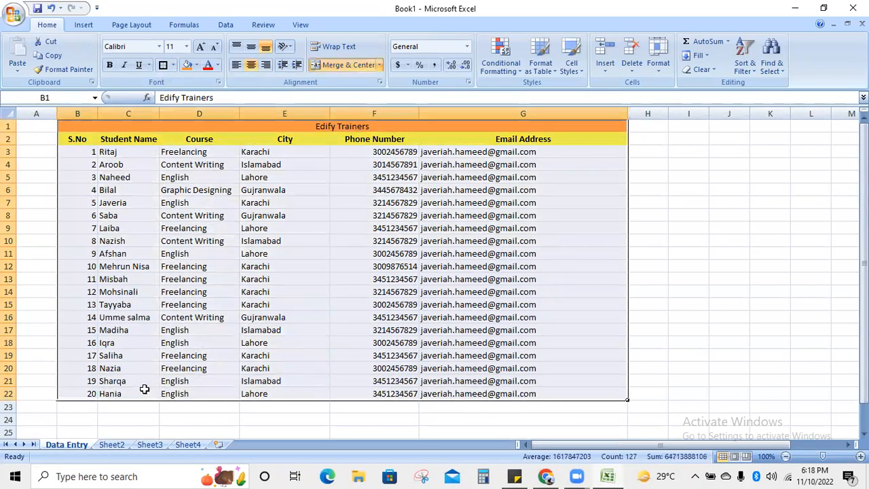
{"action": "left_click", "coordinate": [173, 65]}
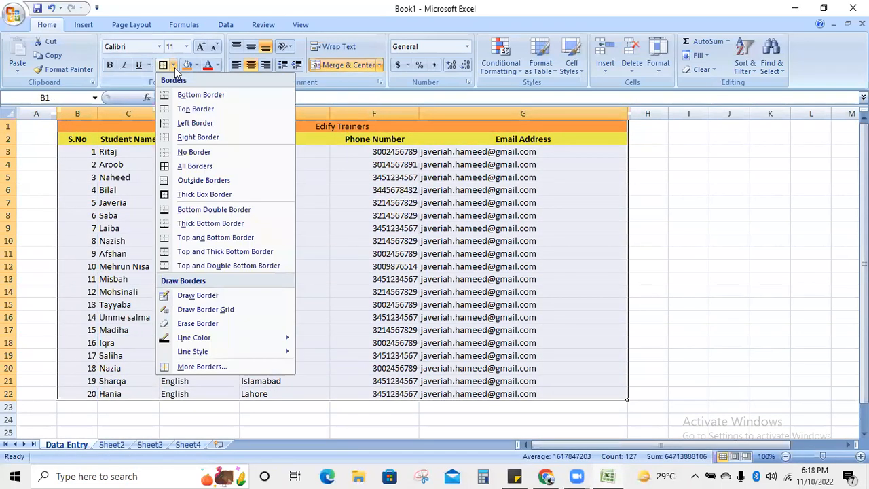
{"action": "left_click", "coordinate": [189, 167]}
{"action": "left_click", "coordinate": [391, 278]}
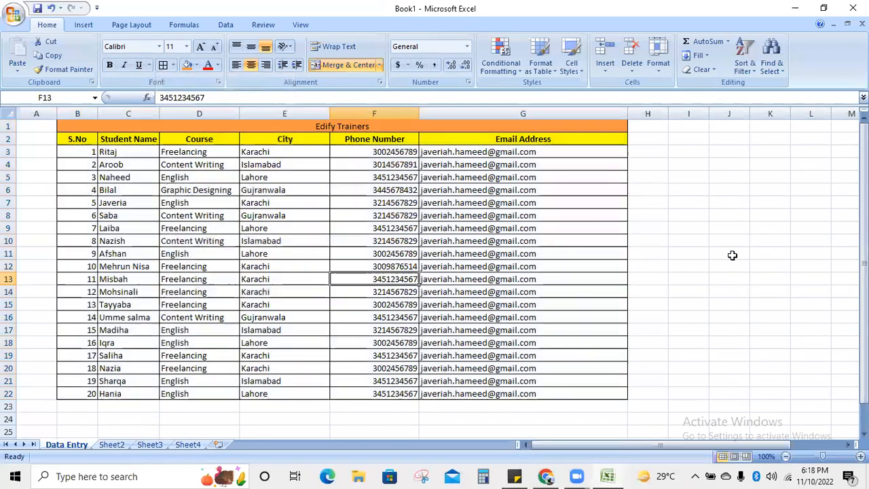
{"action": "left_click", "coordinate": [733, 255]}
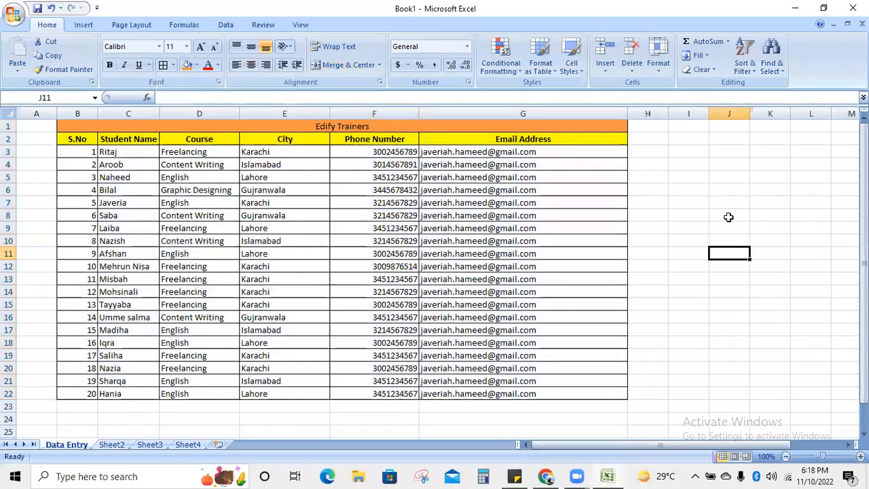
{"action": "left_click", "coordinate": [864, 169]}
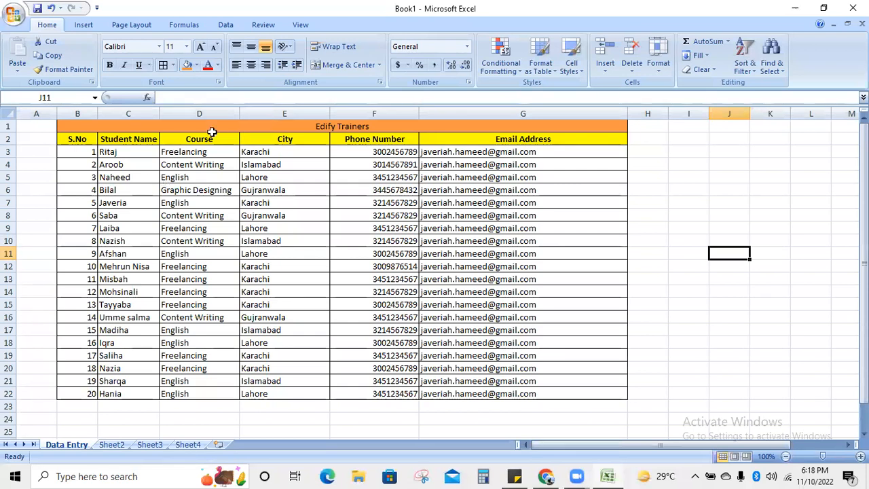
{"action": "right_click", "coordinate": [9, 256]}
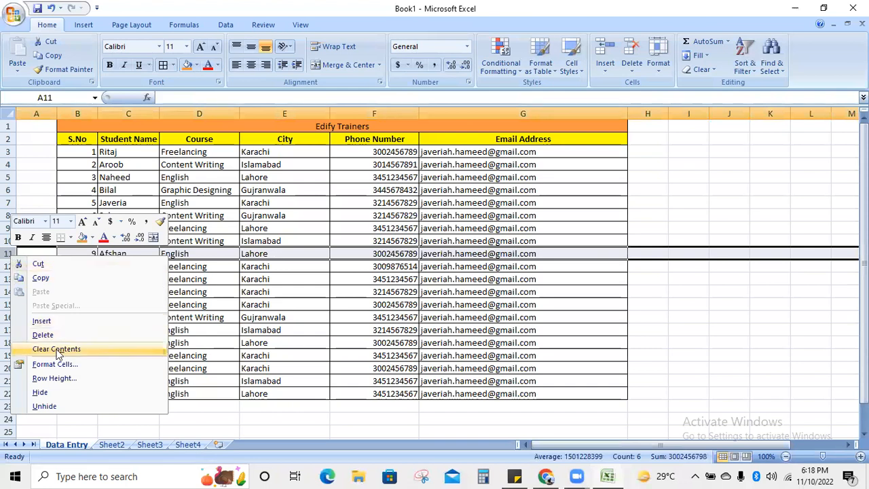
{"action": "left_click", "coordinate": [58, 188]}
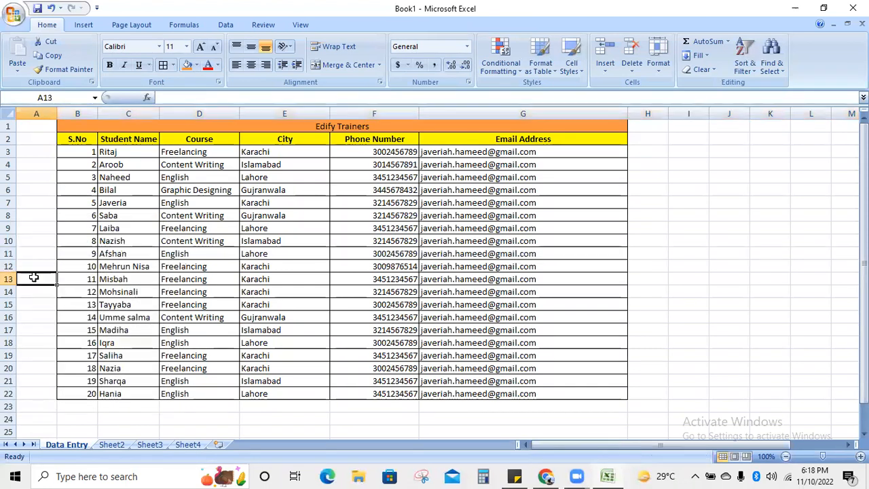
{"action": "left_click", "coordinate": [9, 266]}
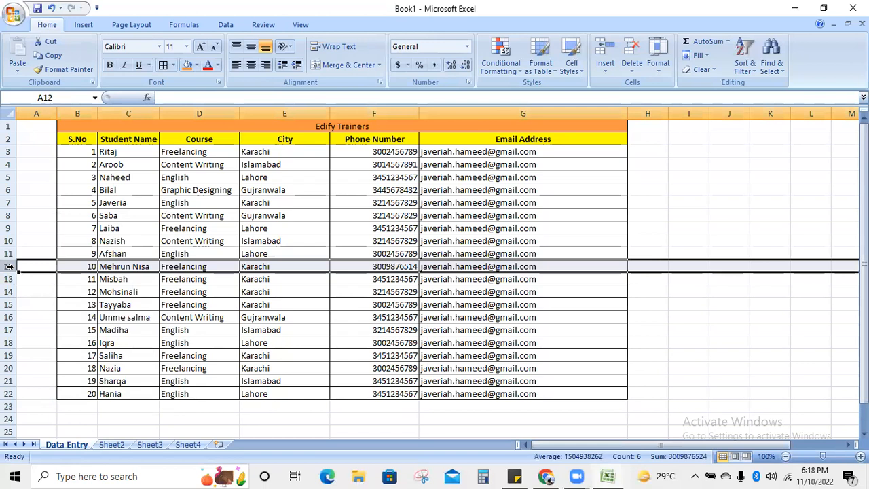
{"action": "right_click", "coordinate": [10, 267]}
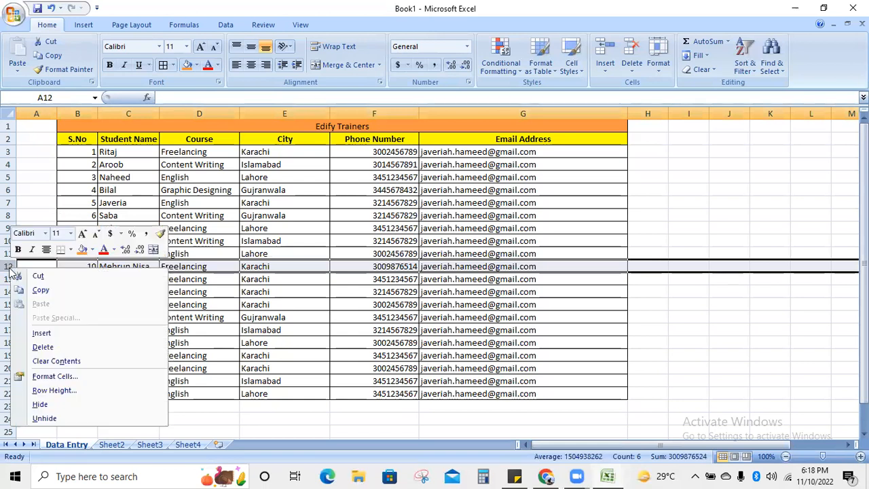
{"action": "left_click", "coordinate": [42, 333]}
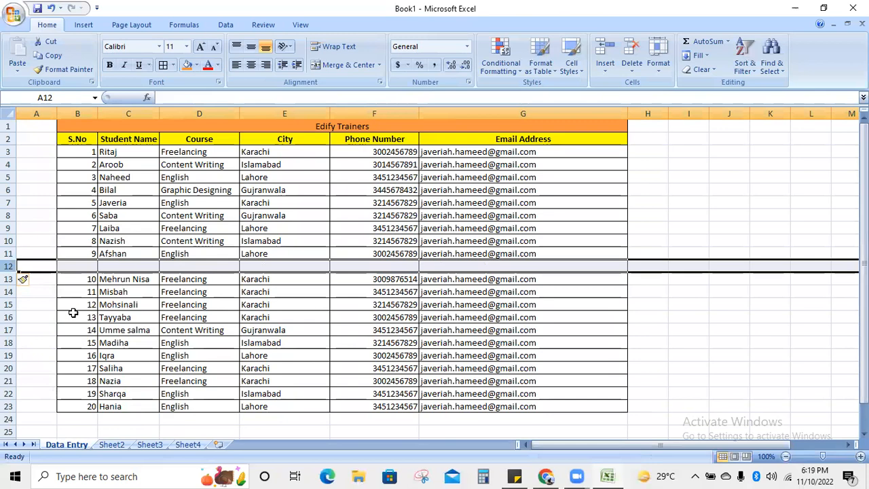
{"action": "key", "text": "ctrl+z"}
{"action": "left_click", "coordinate": [712, 329]}
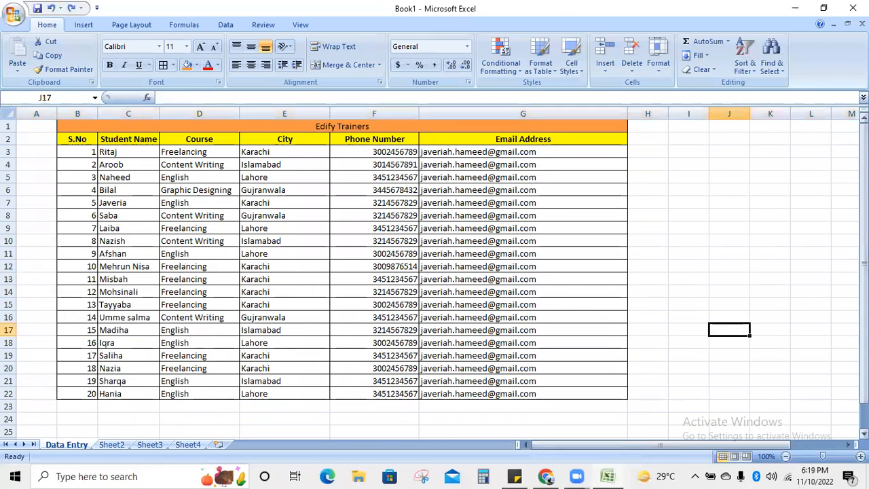
{"action": "left_click", "coordinate": [849, 240]}
{"action": "left_click_drag", "start_coordinate": [691, 446], "coordinate": [555, 456]}
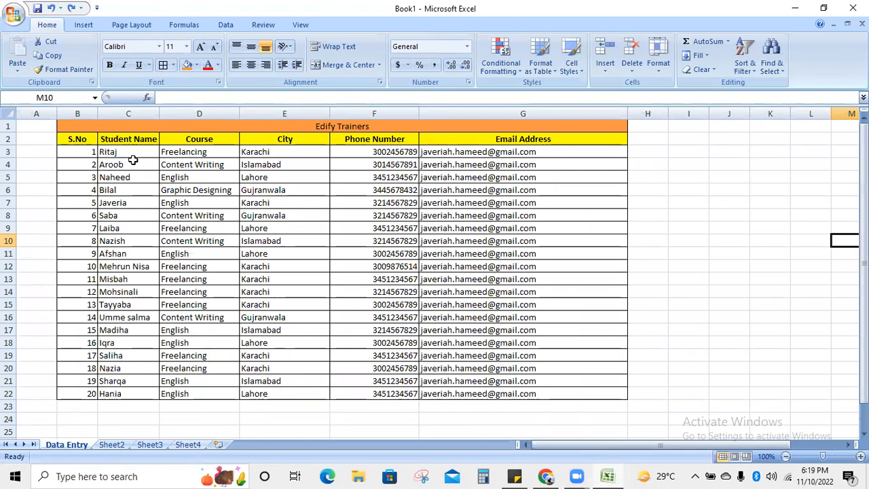
{"action": "left_click_drag", "start_coordinate": [129, 150], "coordinate": [496, 215]}
{"action": "left_click", "coordinate": [772, 290]}
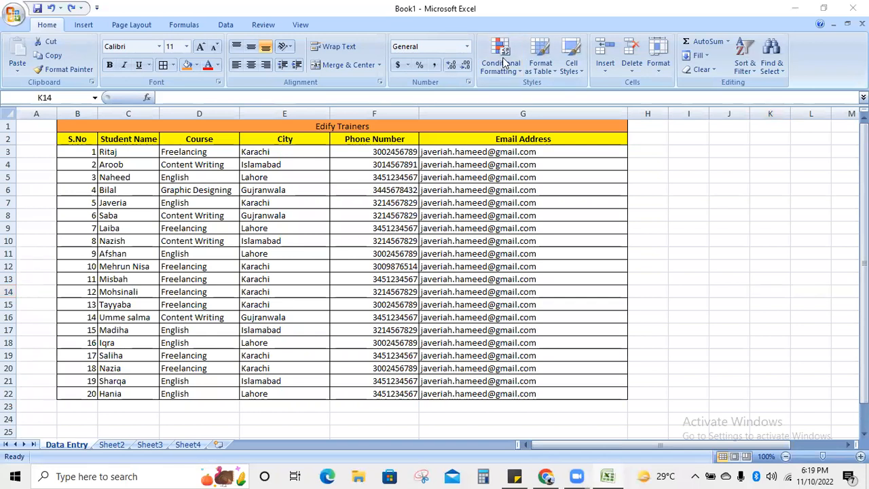
- Turn header filters on from City cell E2, switch them off again, then show Sticky Notes
{"action": "left_click", "coordinate": [291, 140]}
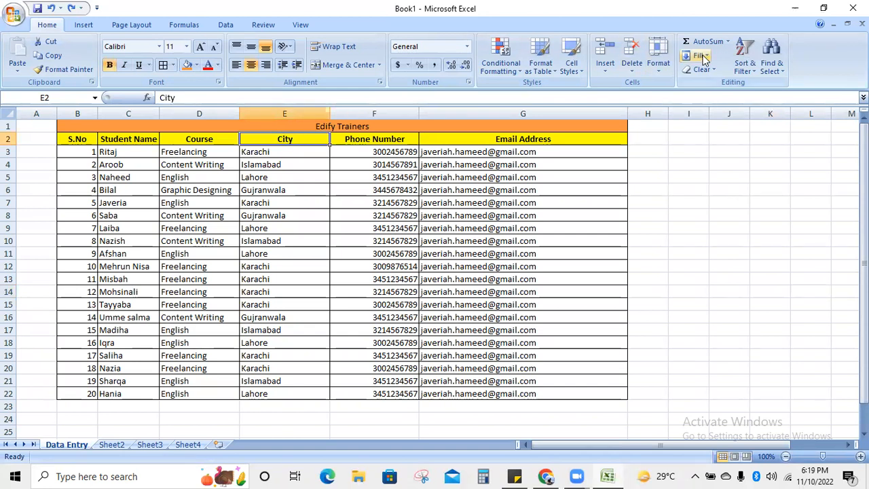
{"action": "left_click", "coordinate": [743, 64]}
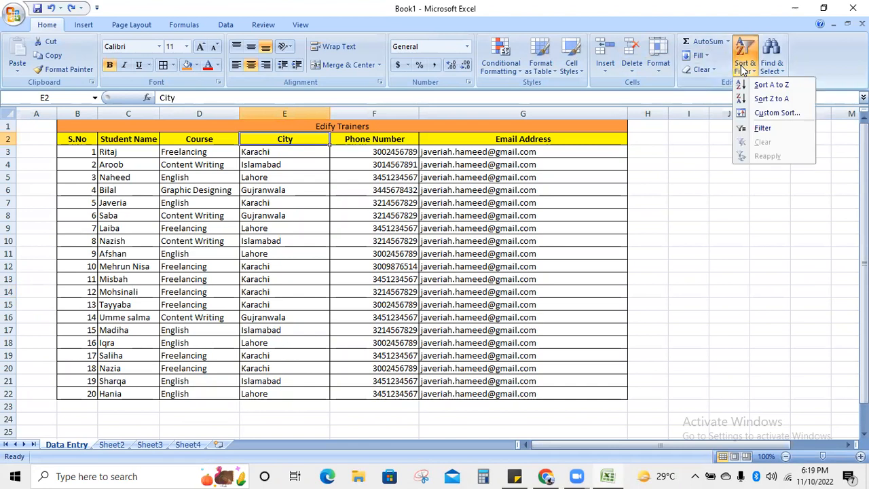
{"action": "left_click", "coordinate": [762, 129]}
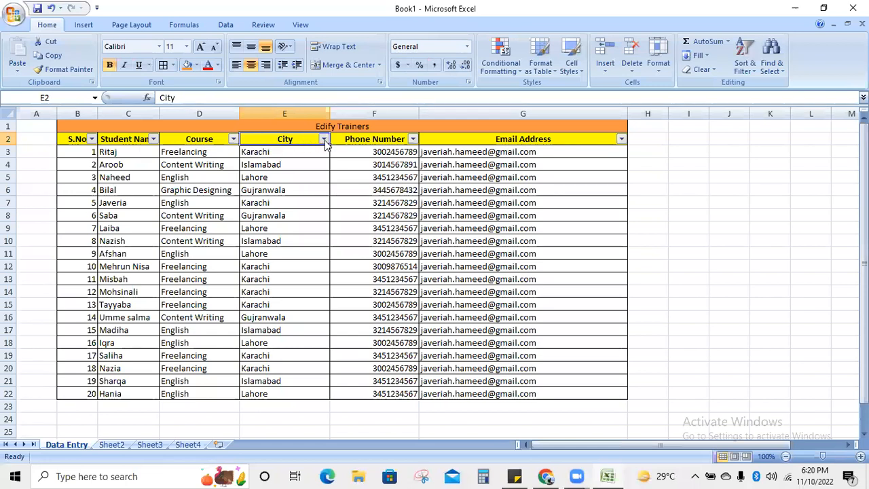
{"action": "key", "text": "ctrl+shift+l"}
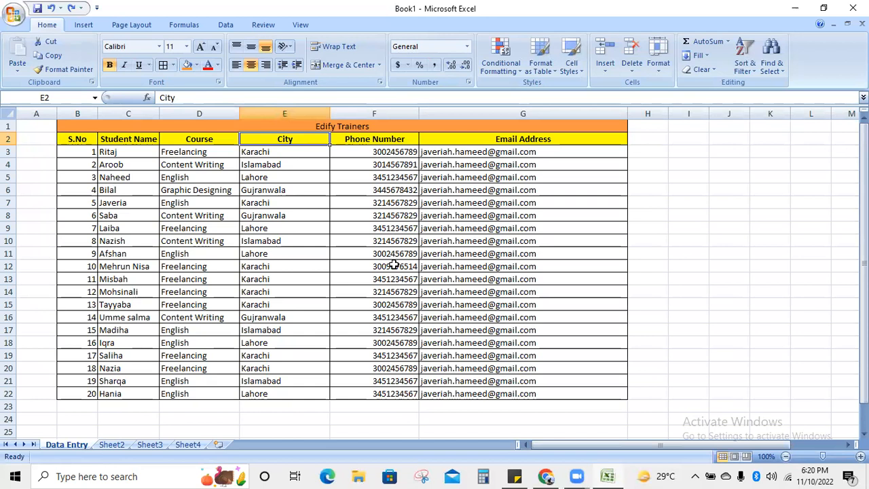
{"action": "left_click", "coordinate": [514, 476]}
- Replace the old note with one listing '- Enter the data in a table', '- Separate sheets for each city', and each course
{"action": "left_click", "coordinate": [521, 32]}
{"action": "left_click_drag", "start_coordinate": [616, 26], "coordinate": [629, 36]}
{"action": "left_click", "coordinate": [700, 47]}
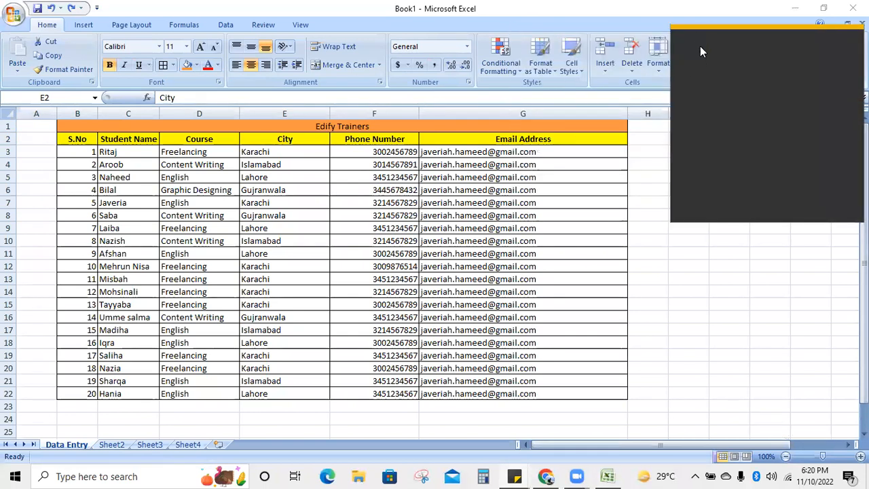
{"action": "type", "text": "-"}
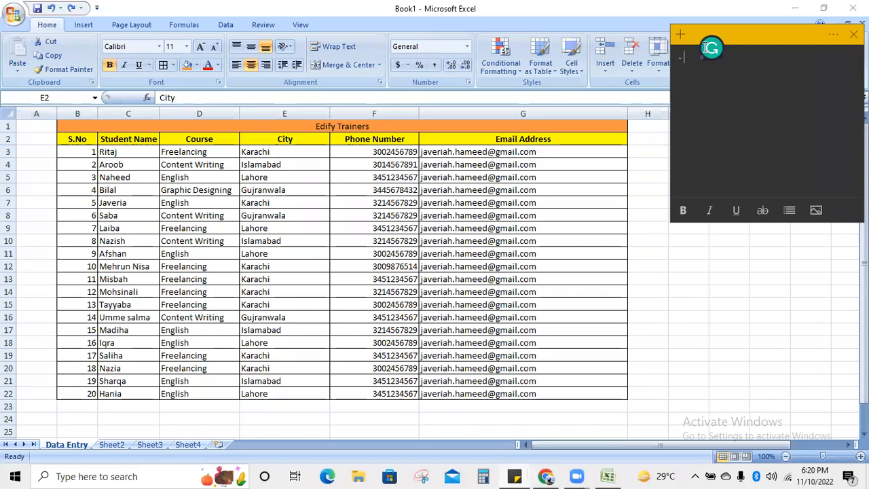
{"action": "type", "text": " Enter the data in a table"}
{"action": "key", "text": "Return"}
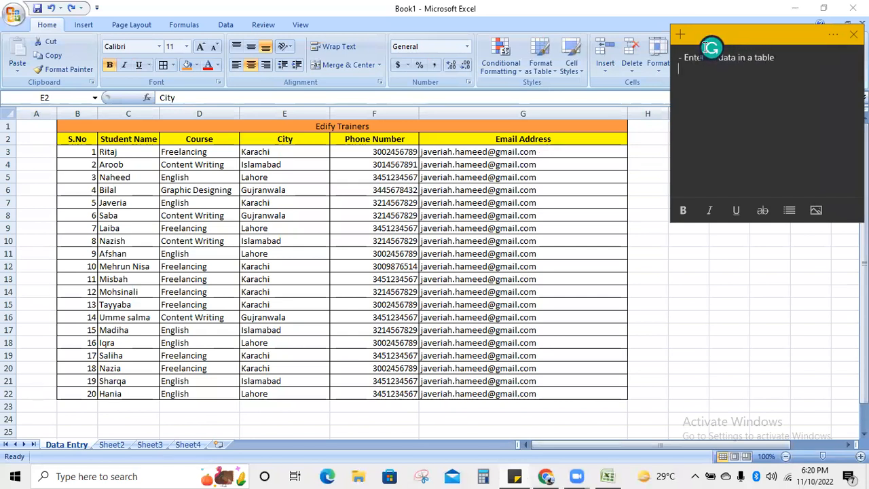
{"action": "type", "text": "- Separate sheets for each city"}
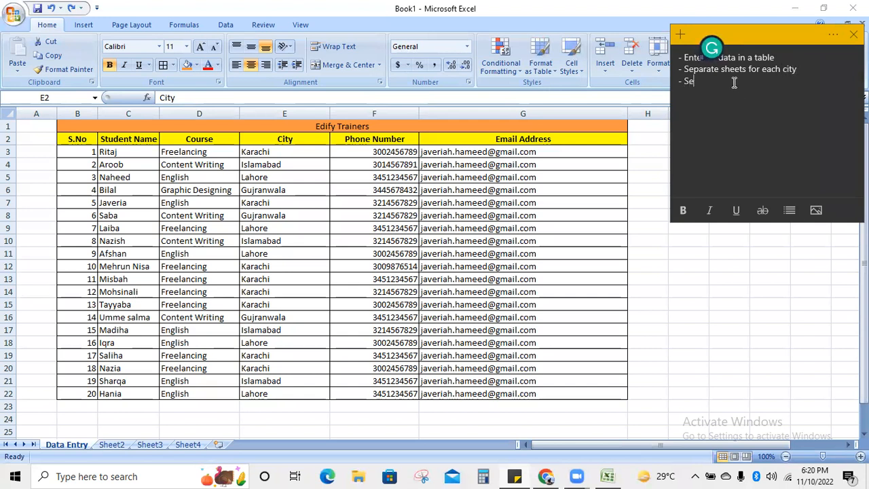
{"action": "type", "text": "sheet for each course"}
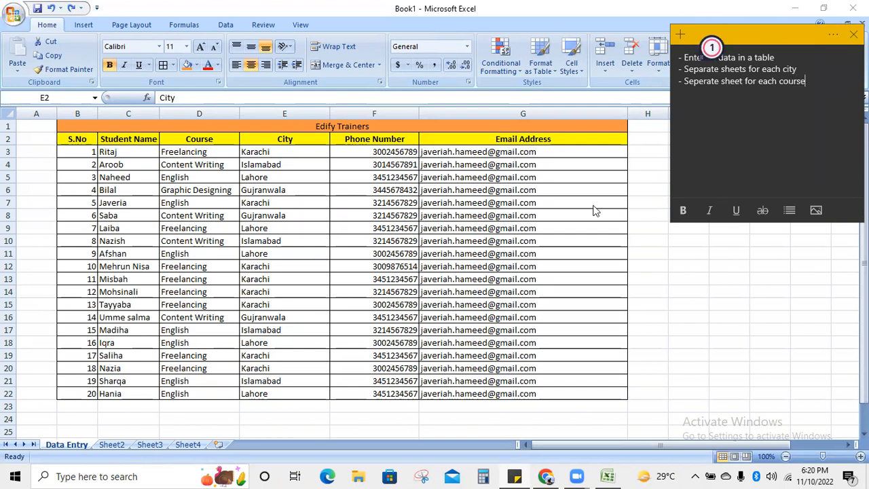
{"action": "left_click", "coordinate": [247, 141]}
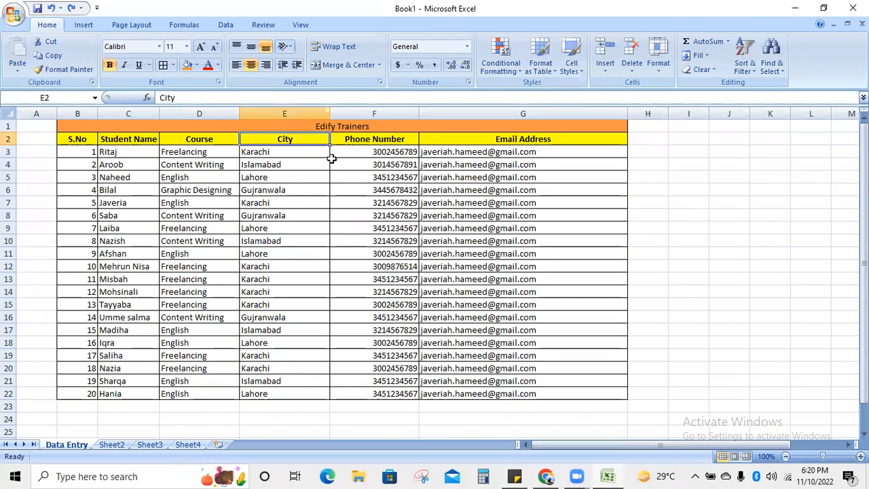
- Turn on header filters and set the City filter to Karachi only
{"action": "left_click", "coordinate": [744, 68]}
{"action": "left_click", "coordinate": [773, 128]}
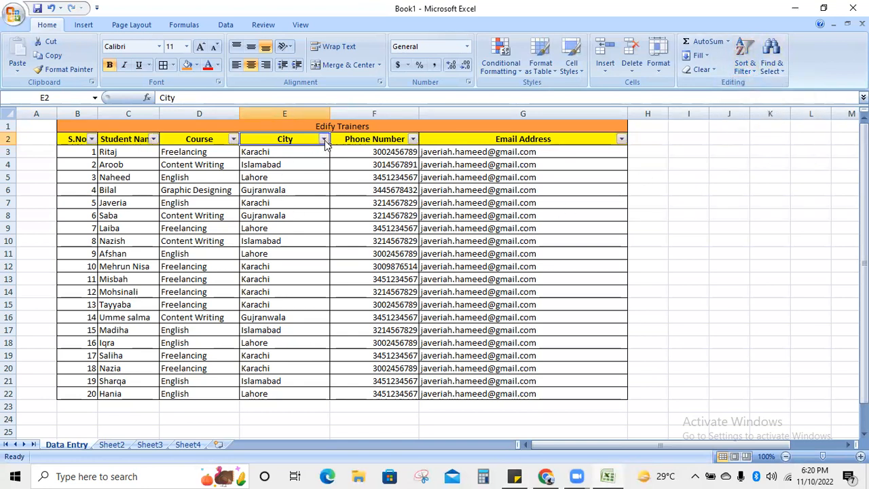
{"action": "left_click", "coordinate": [324, 140]}
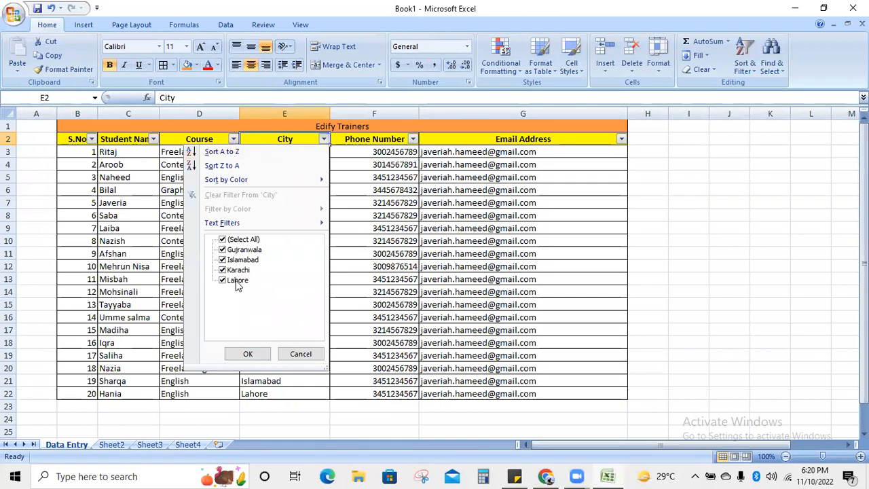
{"action": "left_click", "coordinate": [222, 240]}
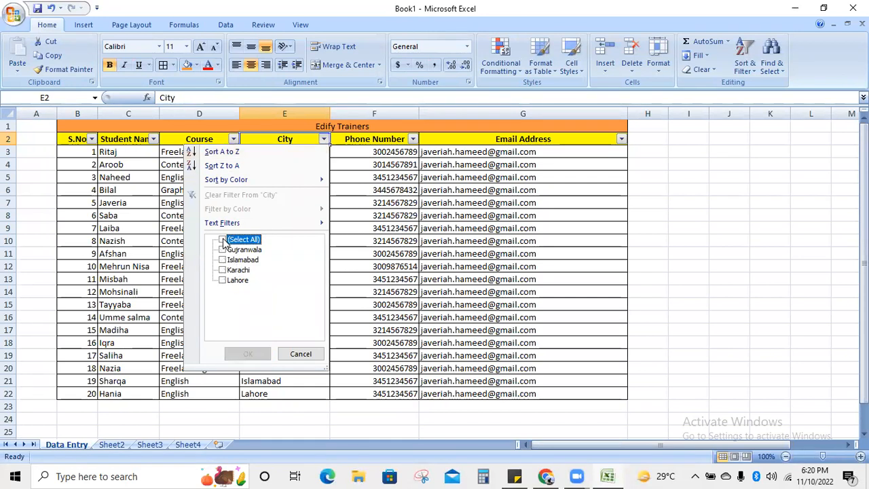
{"action": "left_click", "coordinate": [222, 270]}
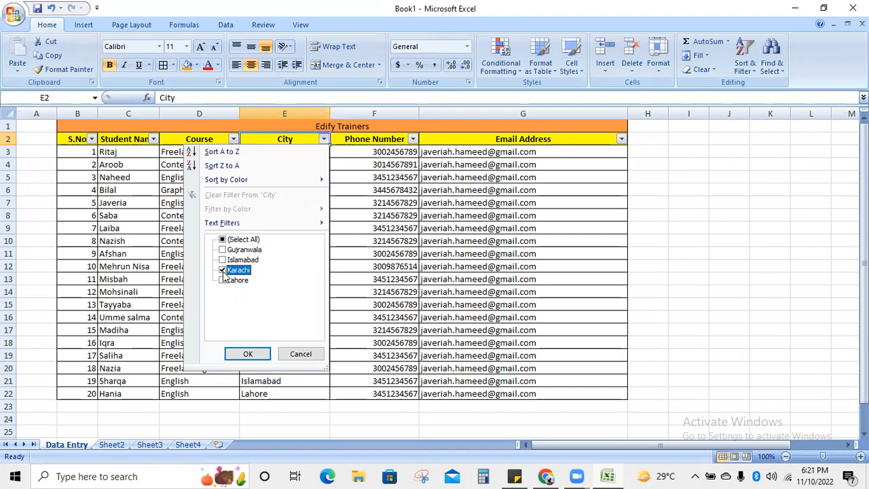
{"action": "left_click", "coordinate": [248, 354]}
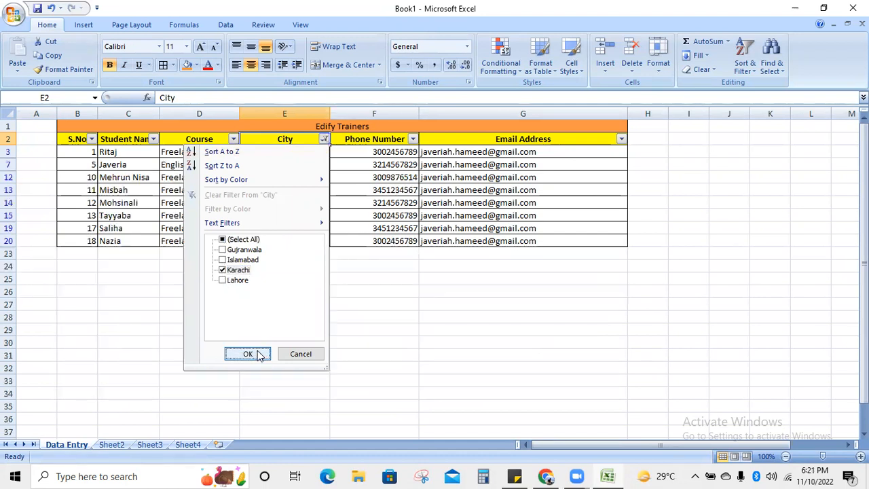
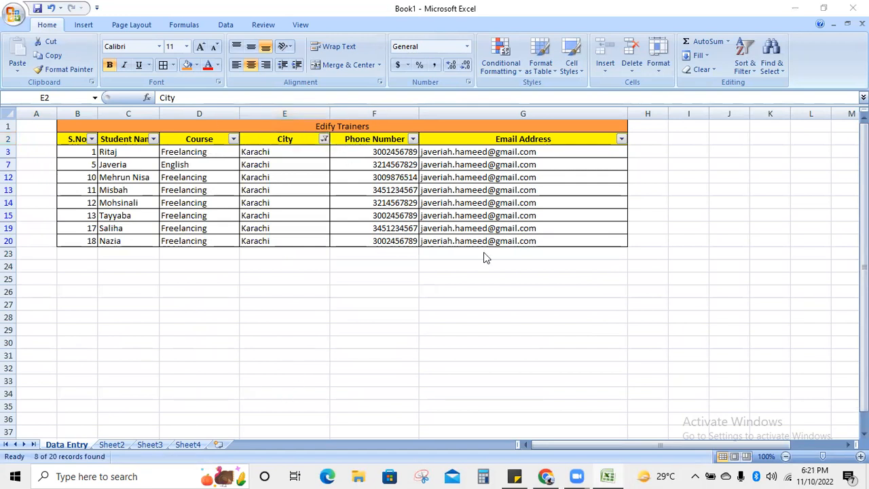
- Rename Sheet2 to 'Karachi', then go back to the filtered Data Entry sheet
{"action": "left_click", "coordinate": [109, 446]}
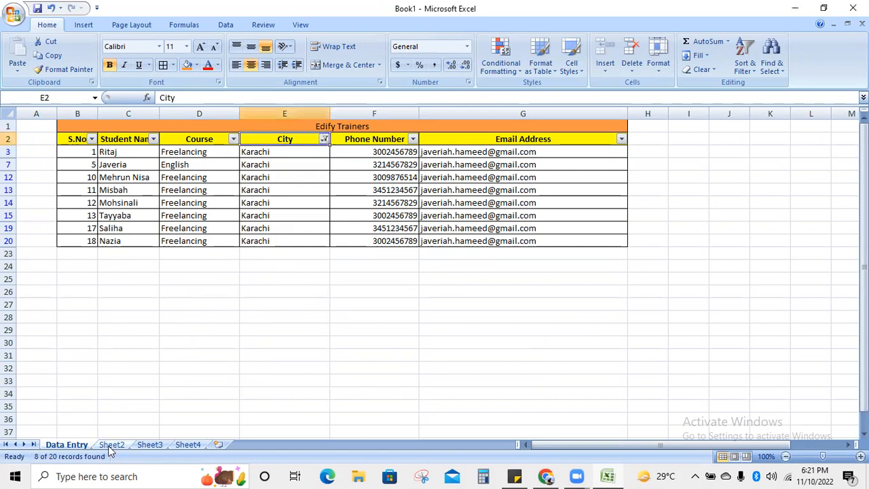
{"action": "left_click", "coordinate": [110, 445]}
{"action": "right_click", "coordinate": [111, 448]}
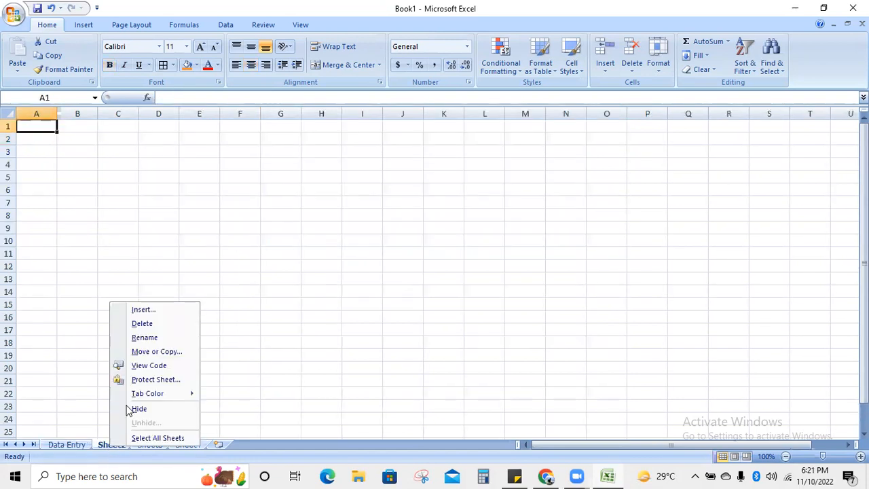
{"action": "left_click", "coordinate": [169, 338]}
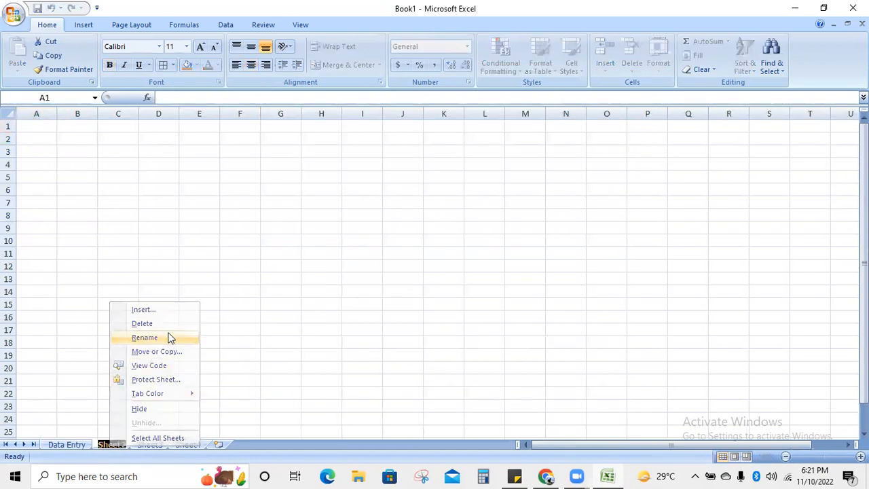
{"action": "type", "text": "Karachi"}
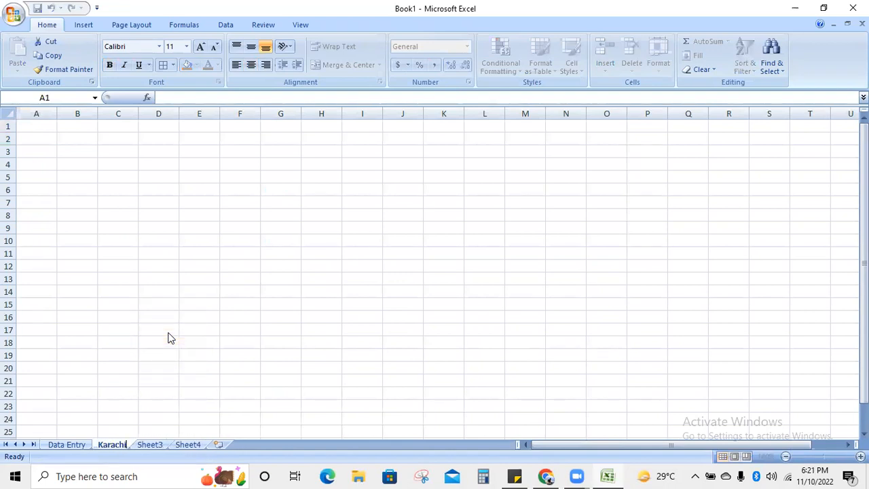
{"action": "left_click", "coordinate": [87, 354]}
{"action": "left_click", "coordinate": [64, 445]}
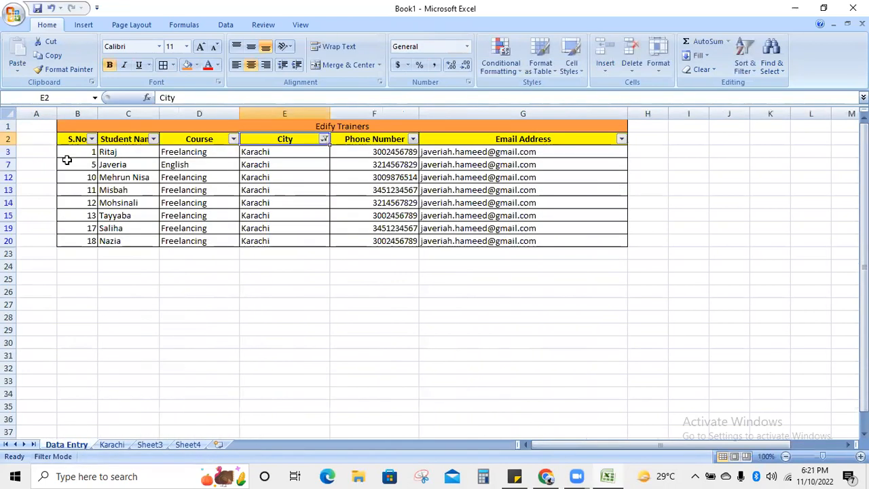
- Copy the filtered Karachi trainers table and paste it at B2 on the Karachi sheet
{"action": "left_click_drag", "start_coordinate": [65, 124], "coordinate": [100, 232]}
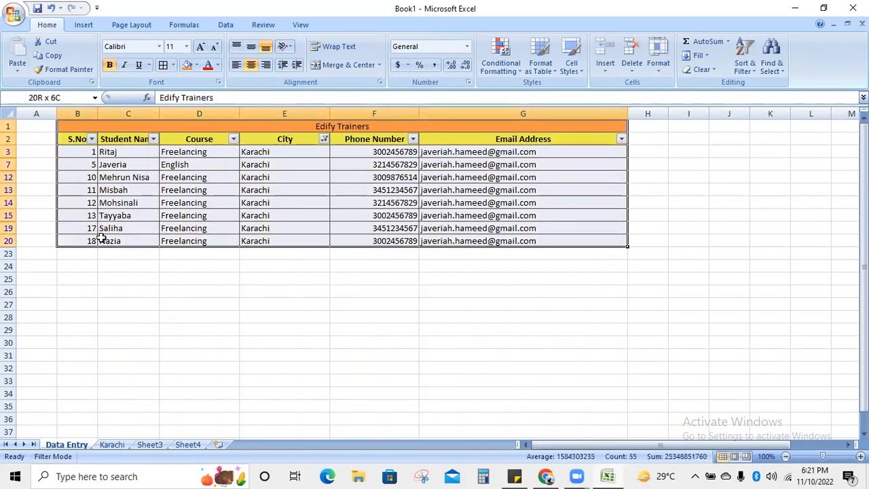
{"action": "key", "text": "ctrl+c"}
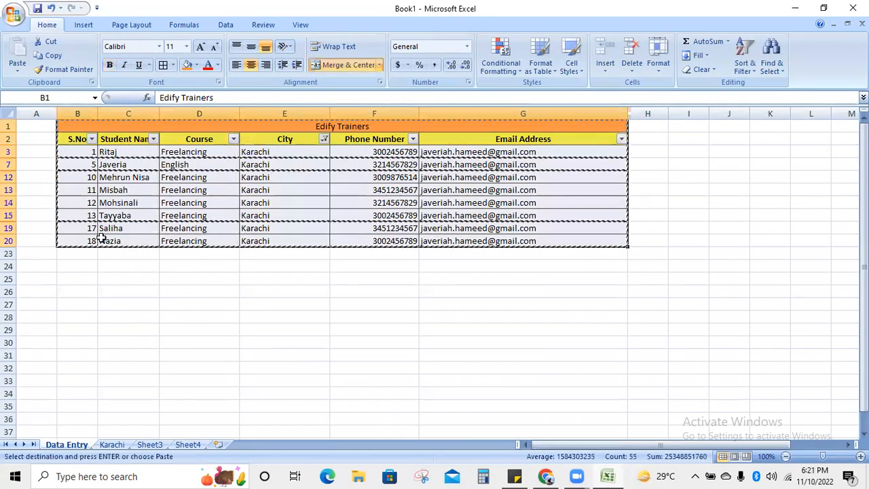
{"action": "left_click", "coordinate": [119, 444]}
{"action": "left_click", "coordinate": [72, 144]}
{"action": "key", "text": "ctrl+v"}
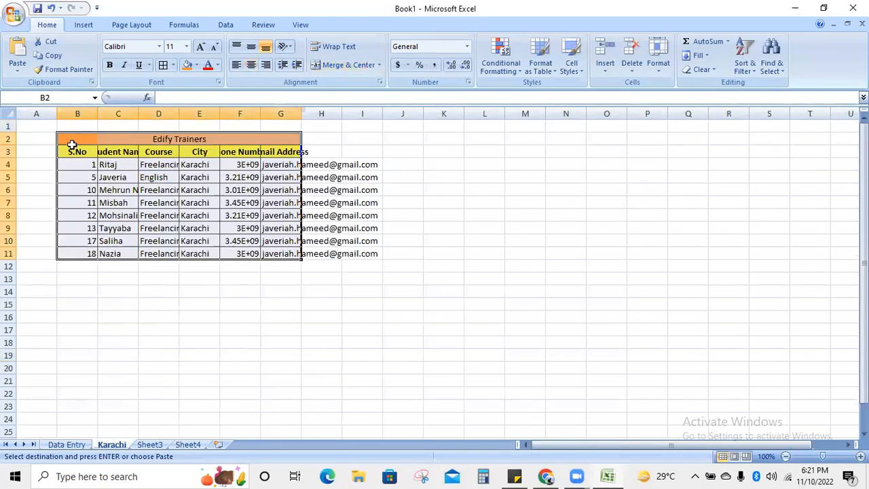
- Autofit columns C through G to the names, courses, cities, phones and emails
{"action": "double_click", "coordinate": [139, 110]}
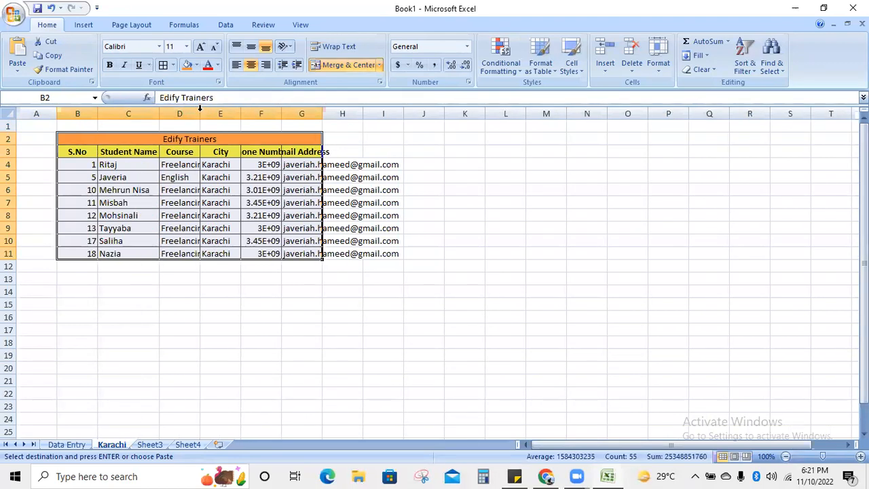
{"action": "double_click", "coordinate": [200, 111]}
{"action": "double_click", "coordinate": [250, 111]}
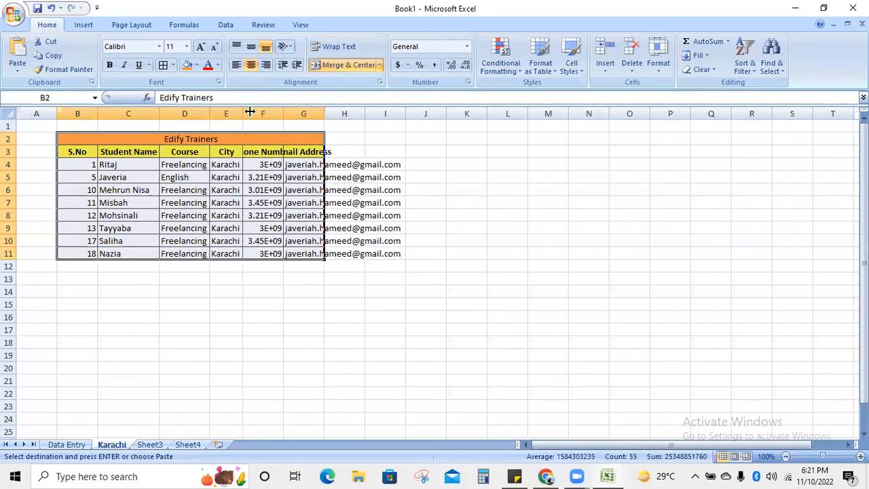
{"action": "double_click", "coordinate": [283, 113]}
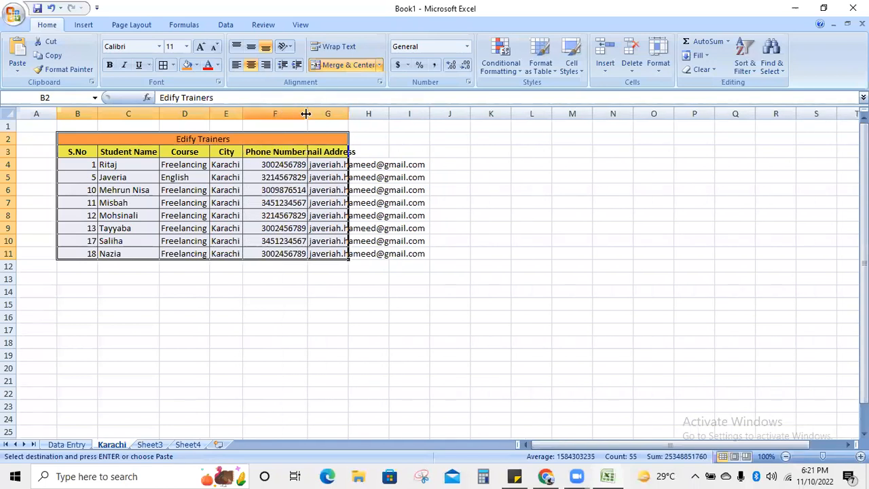
{"action": "double_click", "coordinate": [349, 114]}
{"action": "left_click", "coordinate": [535, 250]}
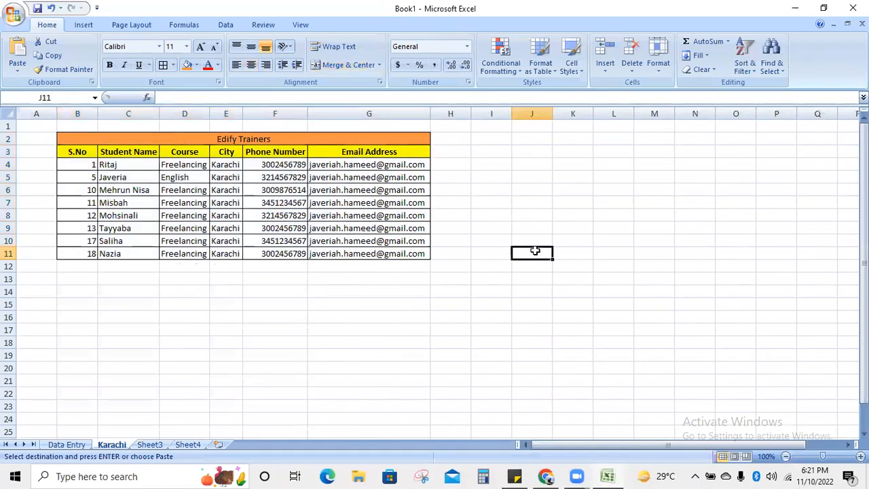
- Renumber the S.No column B4:B11 as a fill series 1 to 8
{"action": "double_click", "coordinate": [89, 165]}
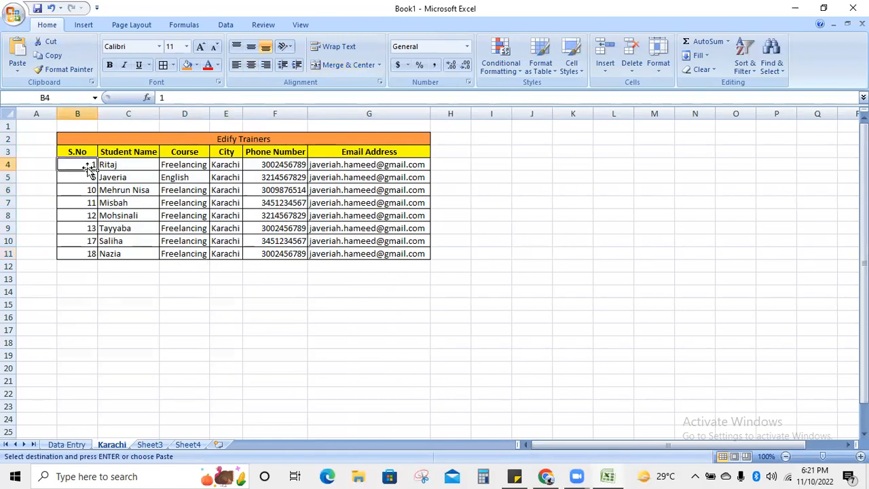
{"action": "left_click", "coordinate": [89, 240]}
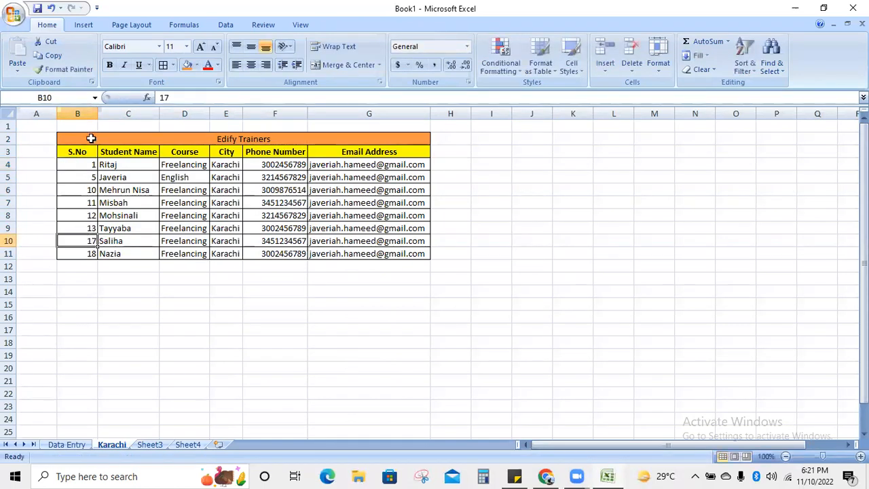
{"action": "left_click", "coordinate": [94, 165]}
{"action": "left_click_drag", "start_coordinate": [97, 170], "coordinate": [92, 262]}
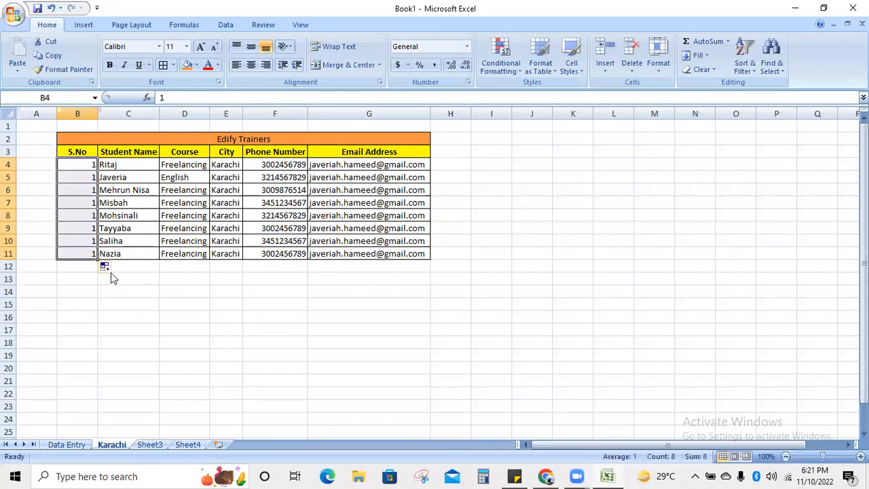
{"action": "left_click", "coordinate": [113, 268]}
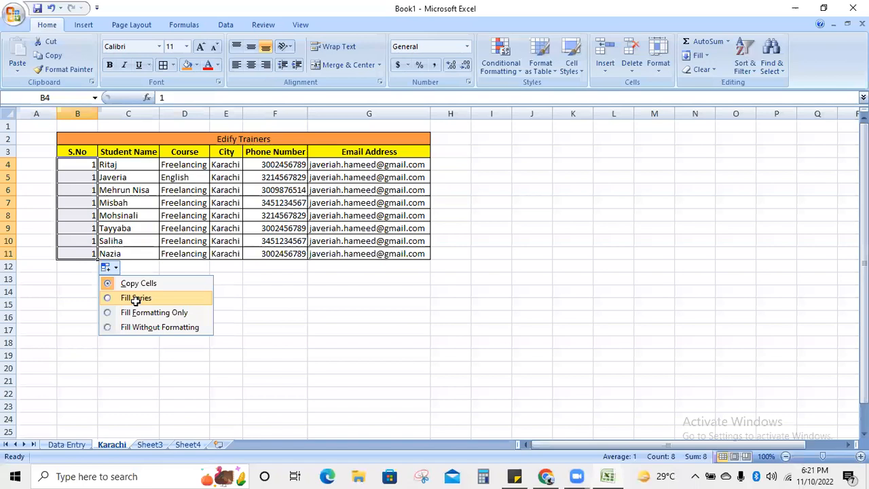
{"action": "left_click", "coordinate": [135, 298]}
{"action": "left_click", "coordinate": [122, 390]}
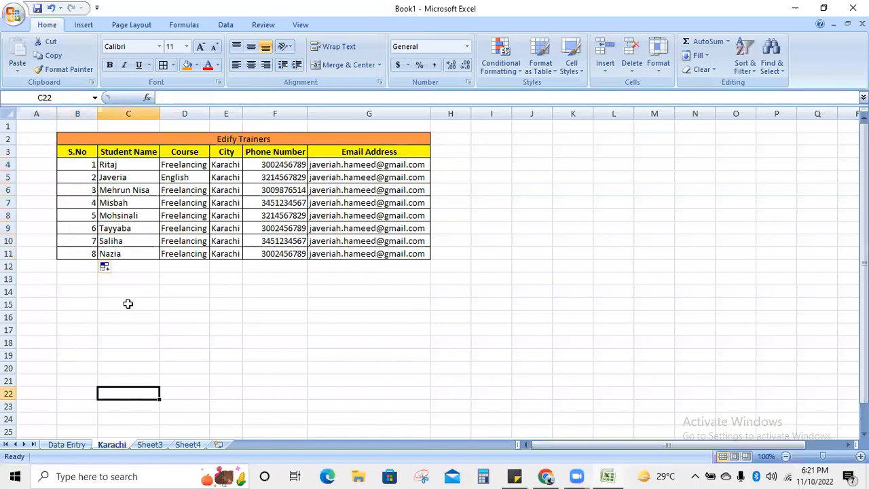
{"action": "left_click", "coordinate": [127, 304]}
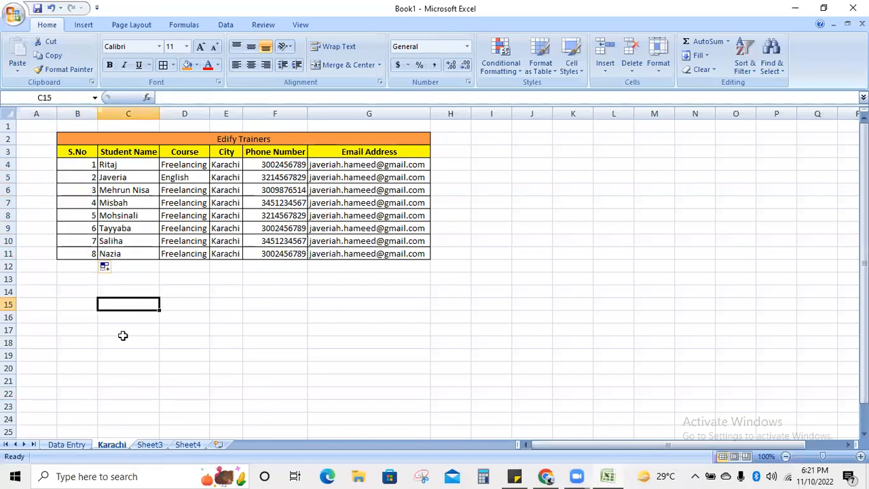
{"action": "left_click", "coordinate": [149, 446]}
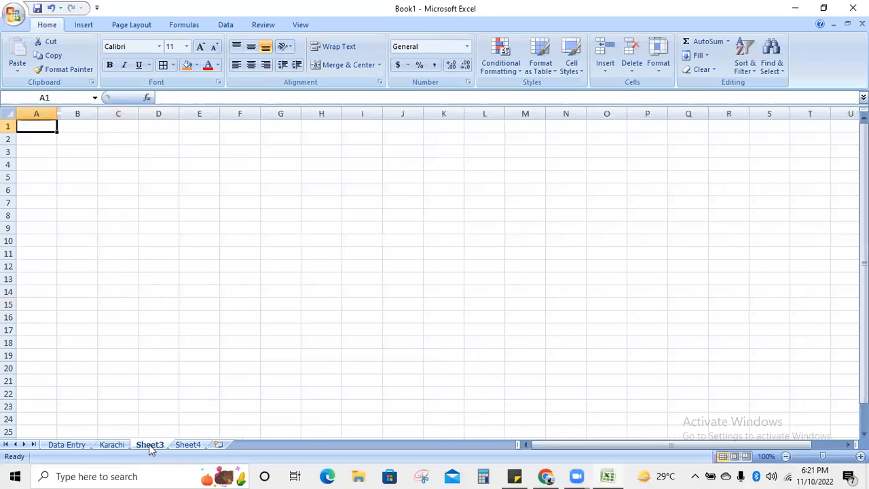
- Rename Sheet3 to 'Islamabad'
{"action": "right_click", "coordinate": [152, 443]}
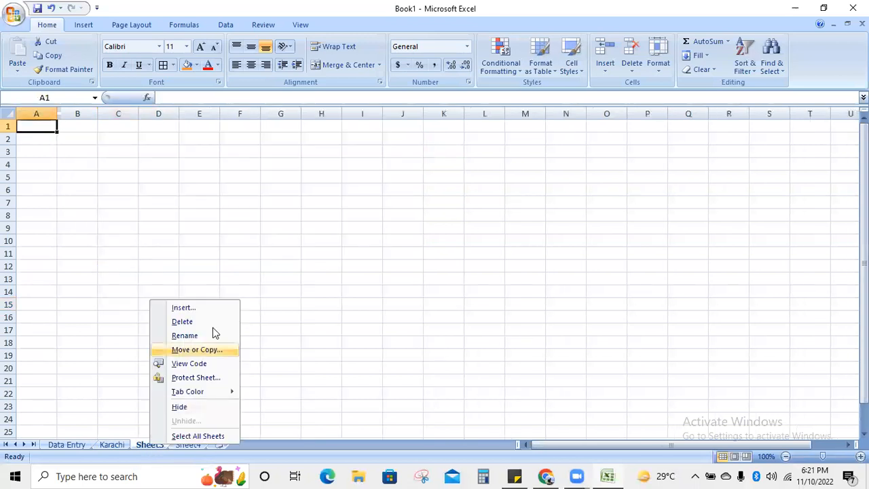
{"action": "left_click", "coordinate": [213, 335]}
{"action": "type", "text": "Islamabad"}
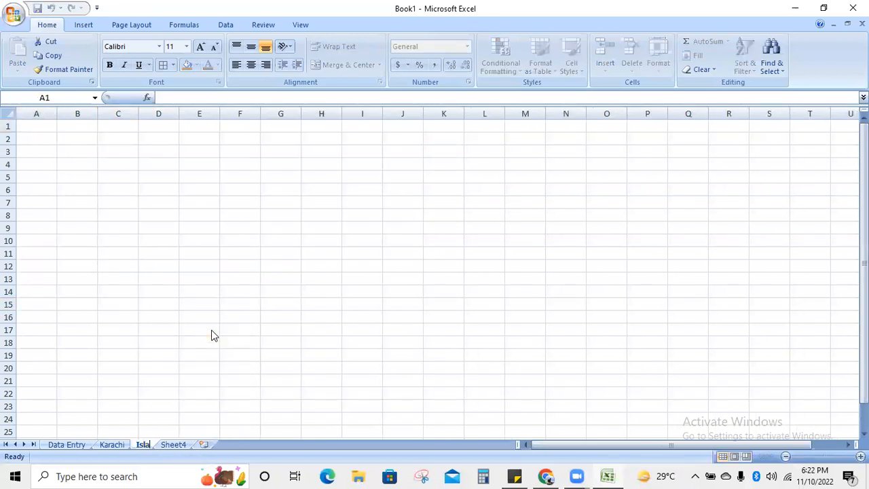
{"action": "left_click", "coordinate": [70, 319]}
- Filter the Data Entry City column to Islamabad only and select the four resulting rows
{"action": "left_click", "coordinate": [66, 444]}
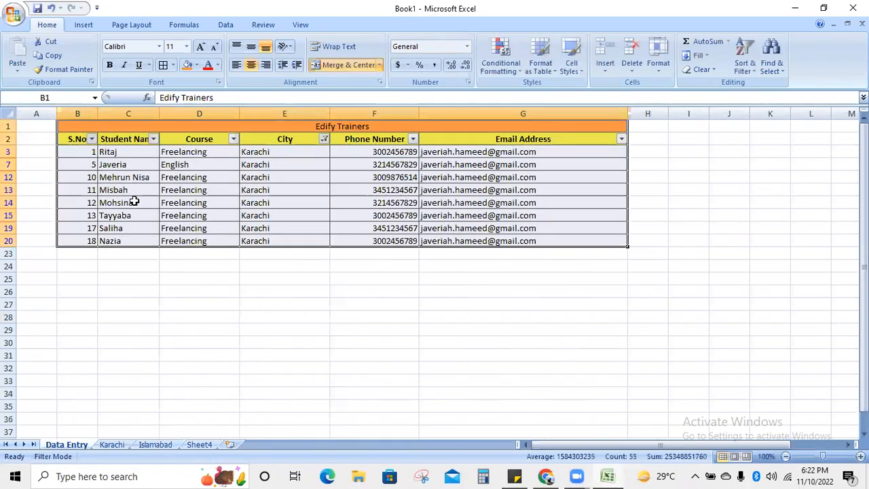
{"action": "left_click", "coordinate": [188, 251]}
{"action": "left_click", "coordinate": [324, 139]}
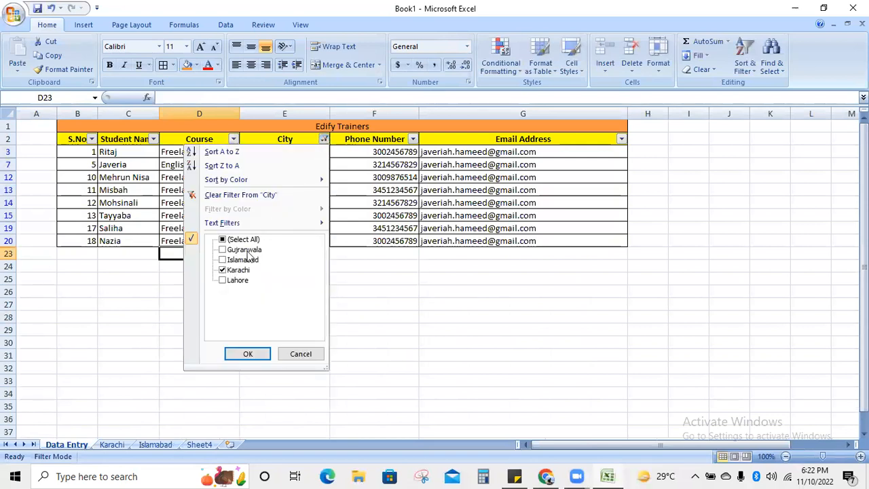
{"action": "left_click", "coordinate": [223, 260]}
{"action": "left_click", "coordinate": [223, 270]}
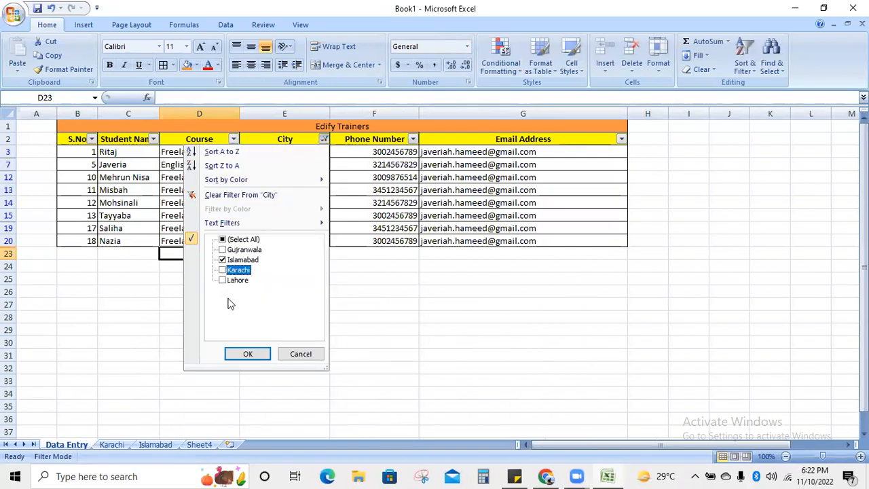
{"action": "left_click", "coordinate": [247, 355]}
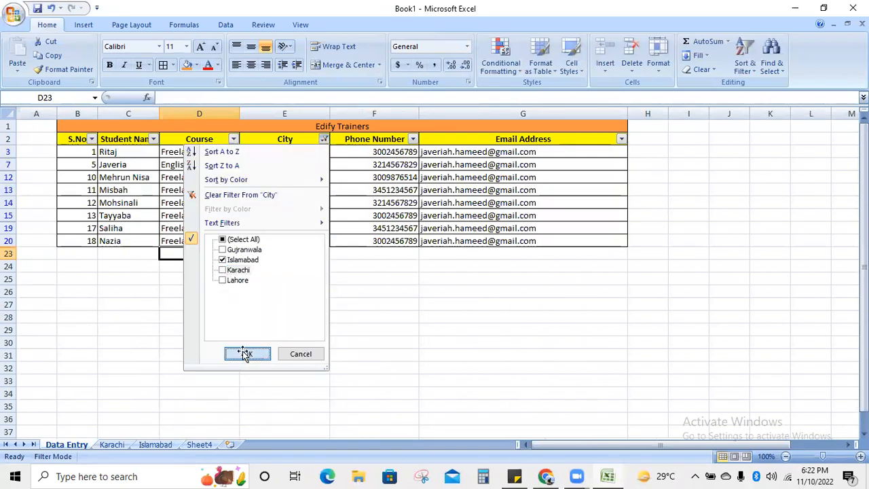
{"action": "left_click_drag", "start_coordinate": [85, 152], "coordinate": [499, 191]}
- Copy the Islamabad rows to B2 on the Islamabad sheet, reselecting the table with its title row
{"action": "key", "text": "ctrl+c"}
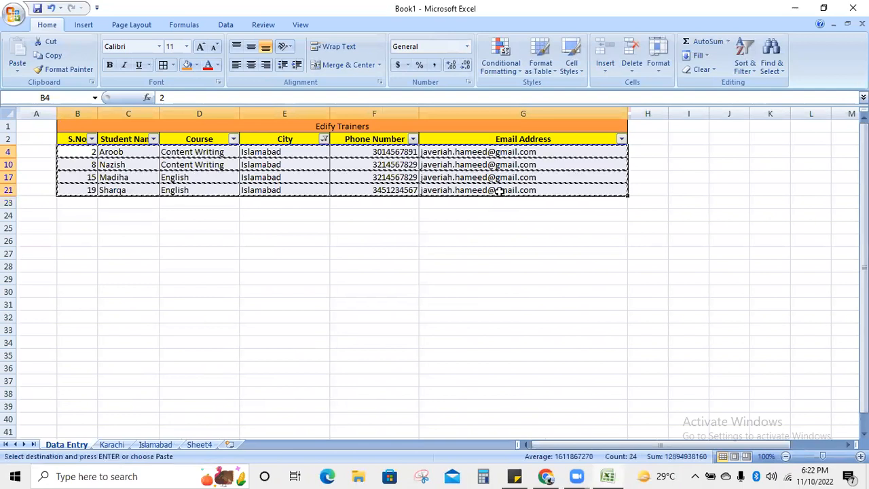
{"action": "left_click", "coordinate": [153, 445]}
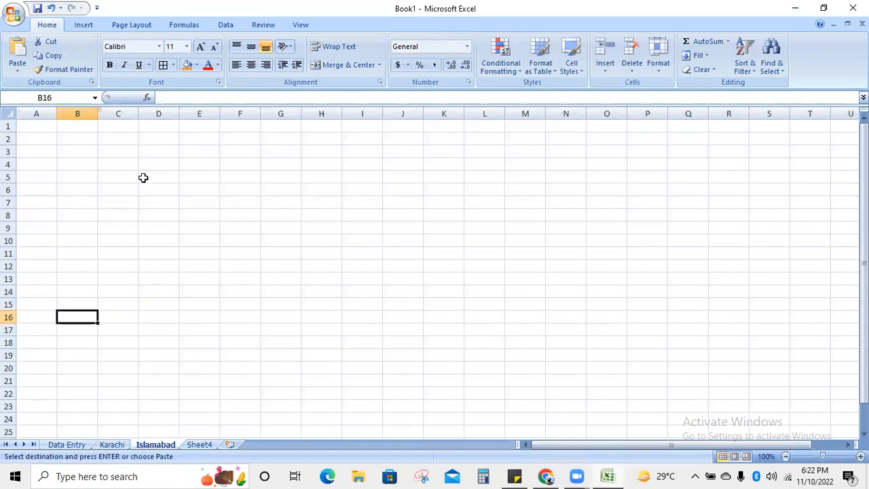
{"action": "left_click", "coordinate": [77, 148]}
{"action": "left_click", "coordinate": [77, 139]}
{"action": "key", "text": "ctrl+v"}
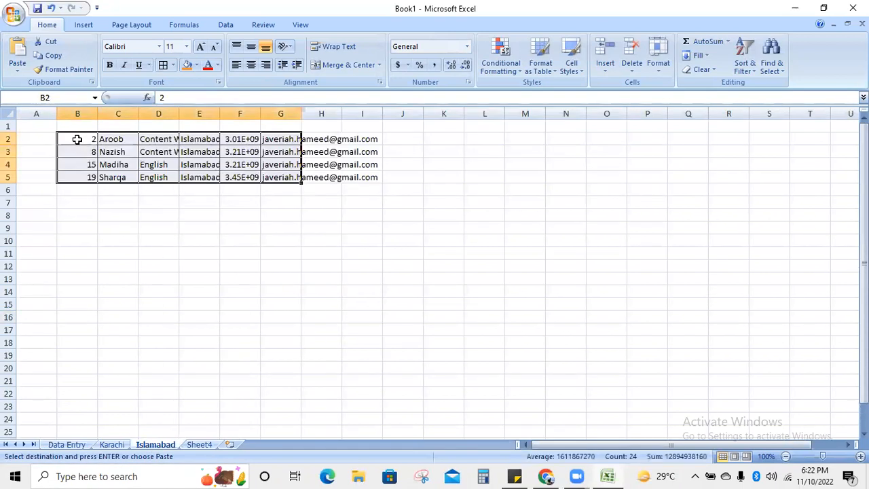
{"action": "key", "text": "Delete"}
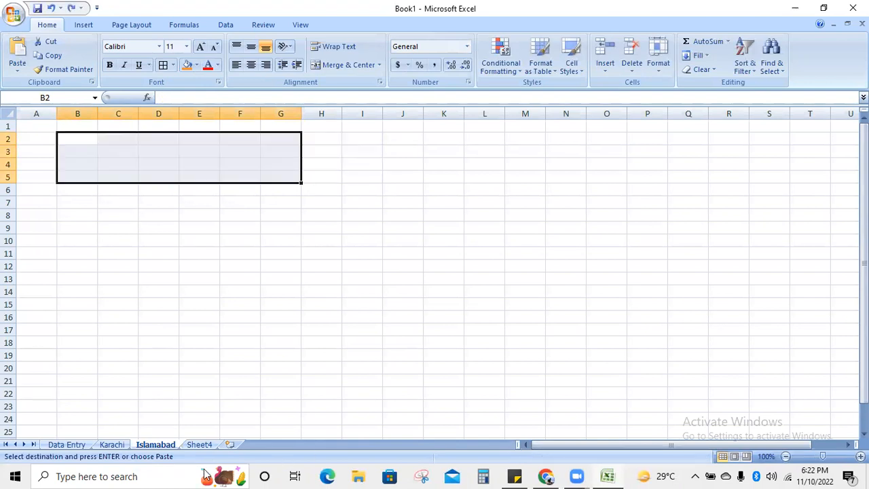
{"action": "left_click", "coordinate": [67, 445]}
{"action": "left_click", "coordinate": [39, 279]}
{"action": "left_click_drag", "start_coordinate": [58, 127], "coordinate": [71, 190]}
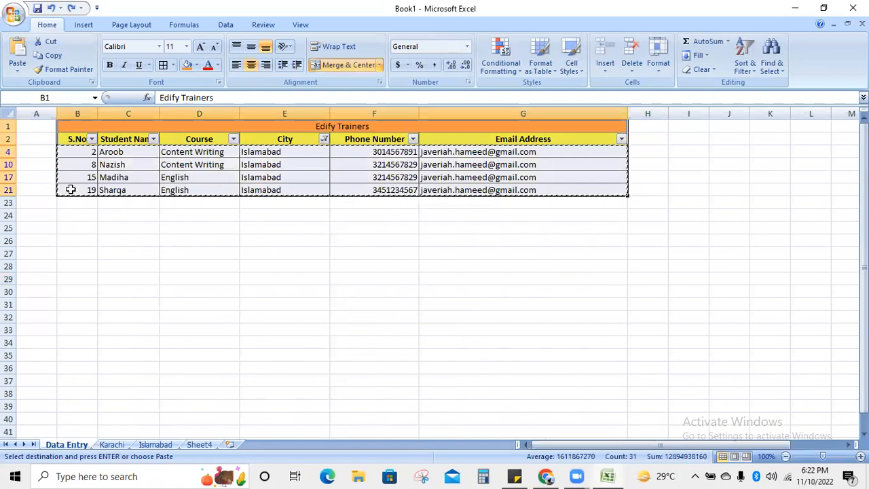
{"action": "left_click", "coordinate": [159, 445]}
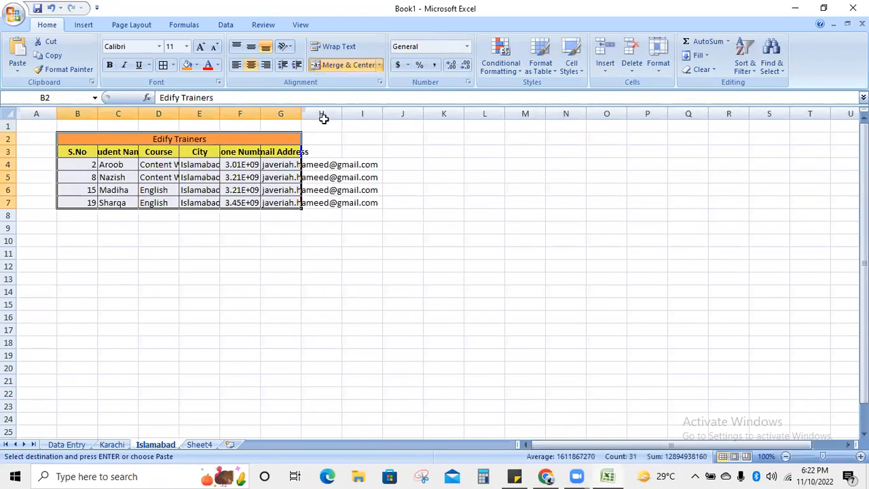
- Autofit columns D through G for course, city, phone and email values
{"action": "double_click", "coordinate": [298, 107]}
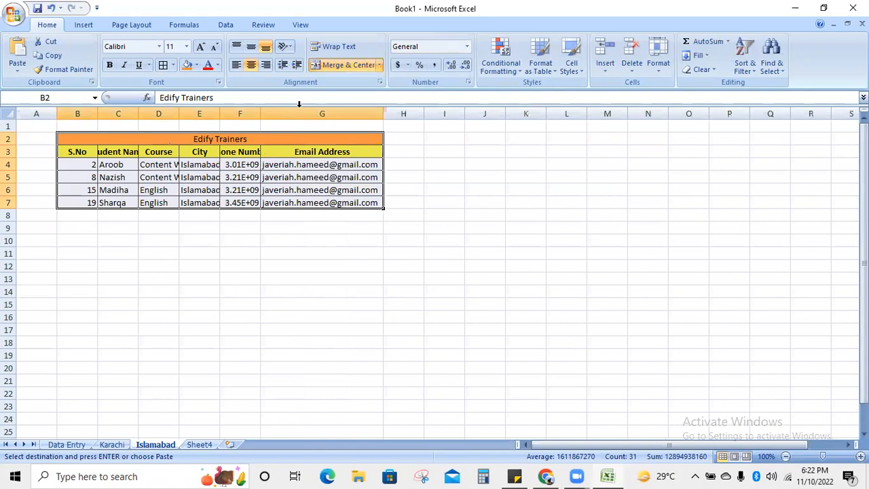
{"action": "double_click", "coordinate": [260, 111]}
{"action": "double_click", "coordinate": [220, 111]}
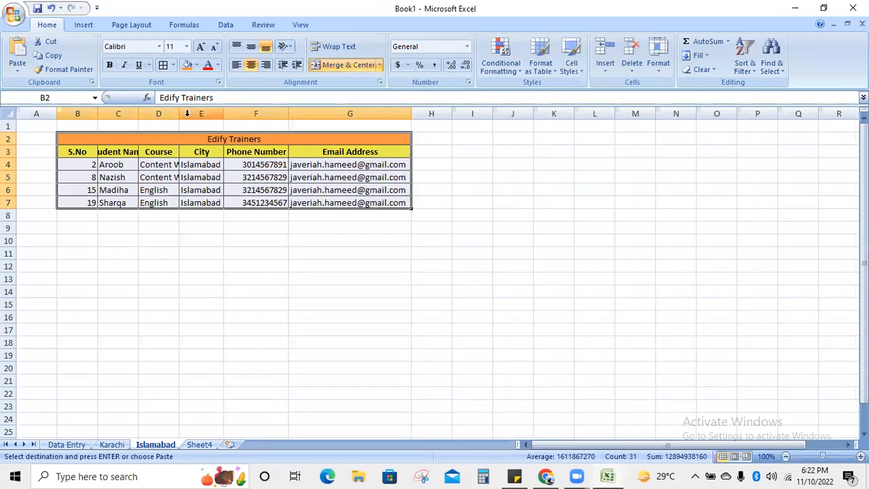
{"action": "double_click", "coordinate": [179, 113]}
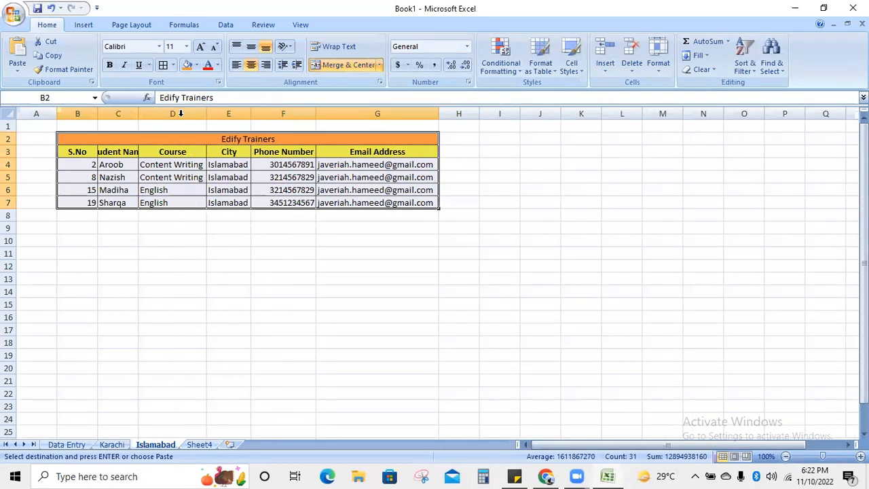
{"action": "left_click", "coordinate": [133, 283]}
- Enter 1 in B4 and fill the S.No column down as a series 1 to 4
{"action": "left_click", "coordinate": [83, 163]}
{"action": "type", "text": "1"}
{"action": "key", "text": "Return"}
{"action": "left_click", "coordinate": [82, 164]}
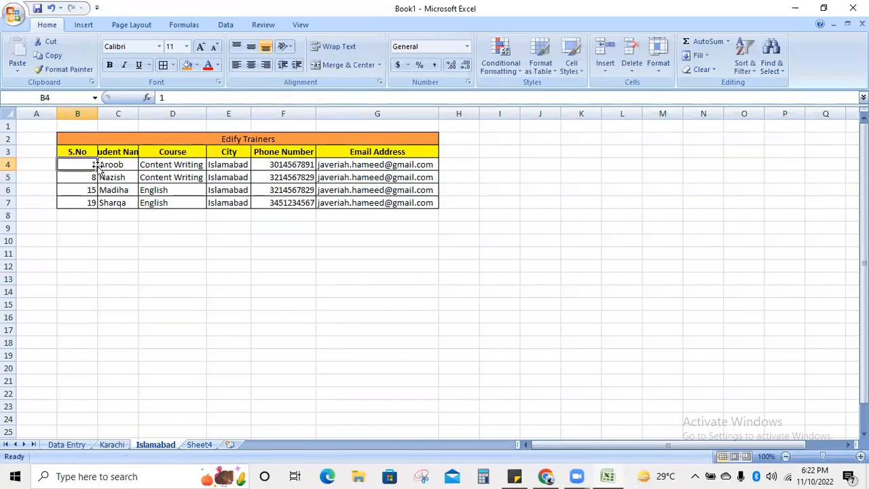
{"action": "left_click_drag", "start_coordinate": [98, 170], "coordinate": [99, 206]}
{"action": "left_click", "coordinate": [112, 220]}
{"action": "left_click", "coordinate": [119, 247]}
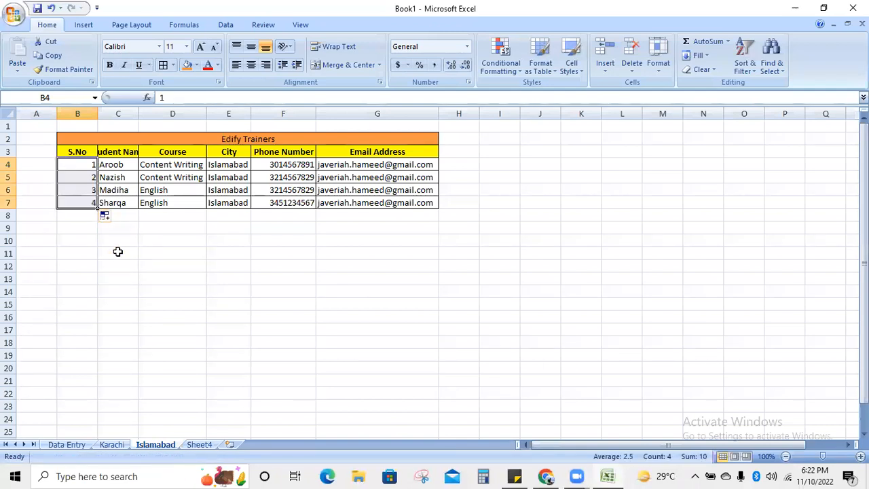
{"action": "left_click", "coordinate": [197, 253]}
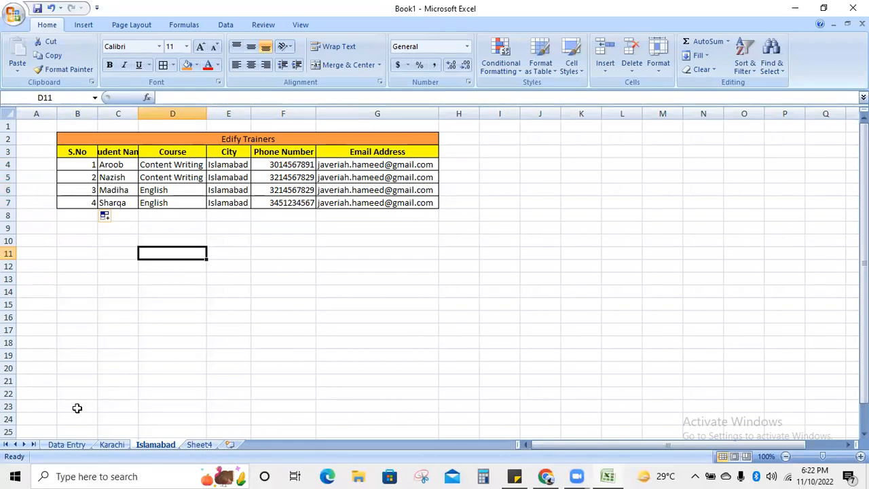
- Type the title 'Karachi' in row 1 and merge and center it across B1:G1
{"action": "left_click", "coordinate": [111, 444]}
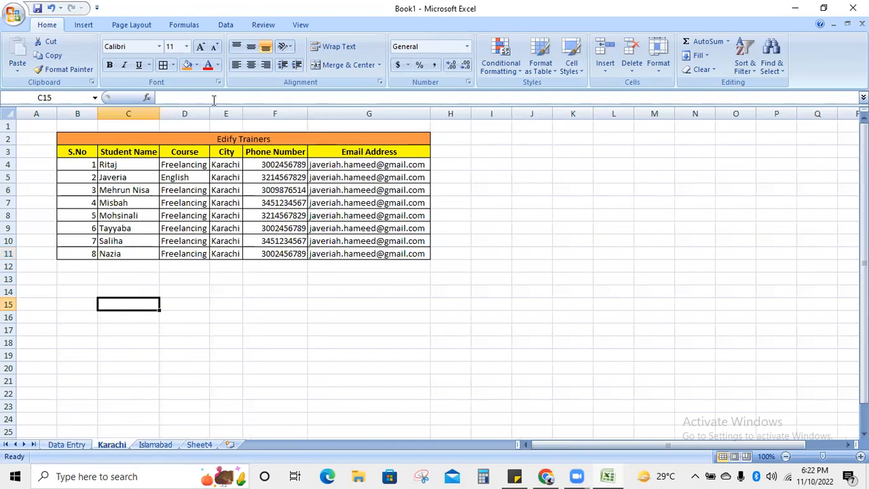
{"action": "left_click", "coordinate": [204, 126]}
{"action": "type", "text": "Karachi"}
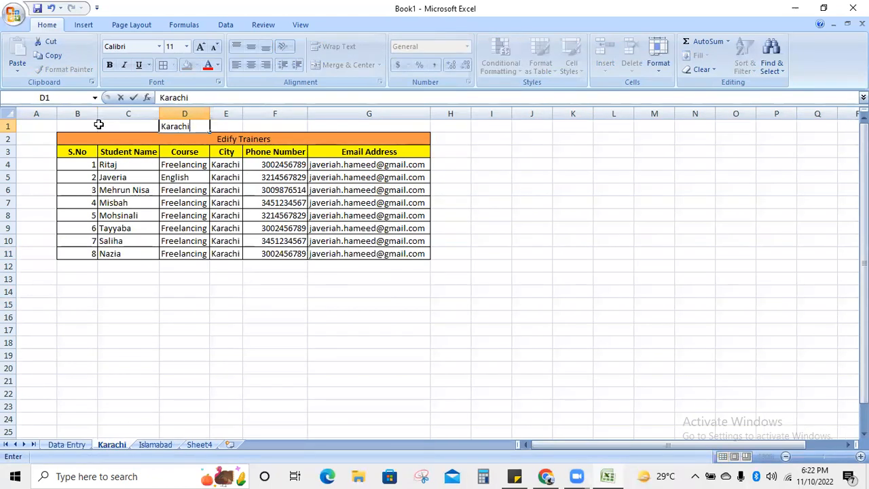
{"action": "left_click_drag", "start_coordinate": [85, 125], "coordinate": [376, 129]}
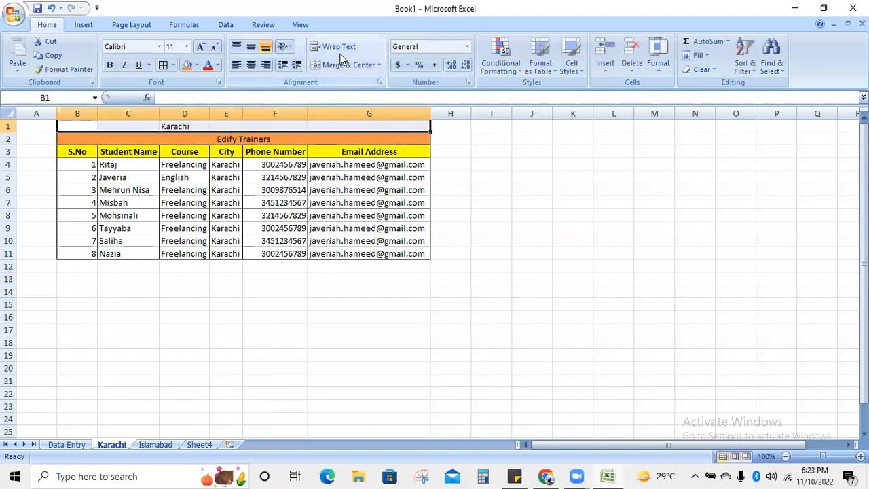
{"action": "left_click", "coordinate": [343, 65]}
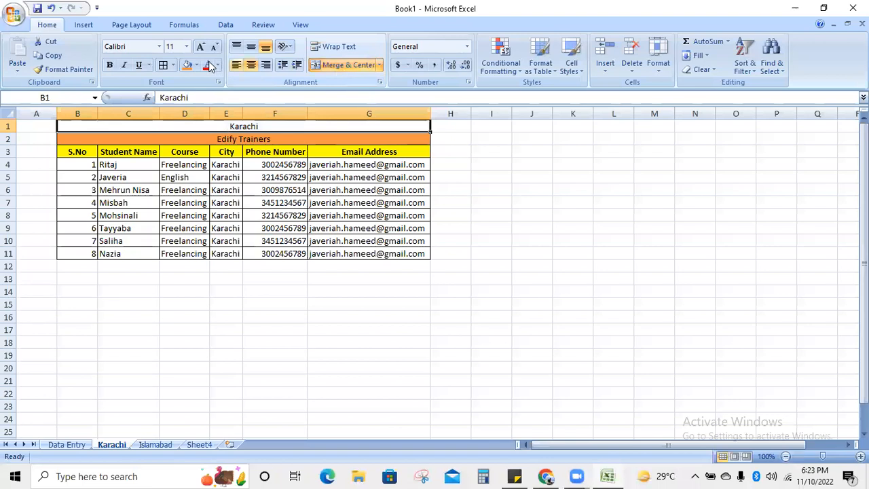
- Enlarge the Karachi title to size 24 and fill it light green
{"action": "left_click", "coordinate": [199, 49]}
{"action": "left_click", "coordinate": [200, 49]}
{"action": "left_click", "coordinate": [200, 48]}
{"action": "left_click", "coordinate": [201, 49]}
{"action": "left_click", "coordinate": [201, 49]}
{"action": "left_click", "coordinate": [202, 49]}
{"action": "left_click", "coordinate": [202, 49]}
{"action": "left_click", "coordinate": [187, 65]}
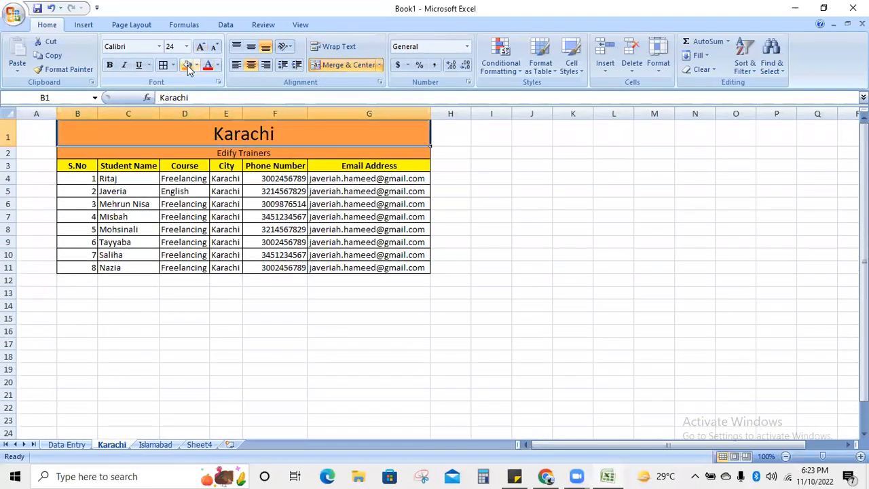
{"action": "left_click", "coordinate": [195, 66]}
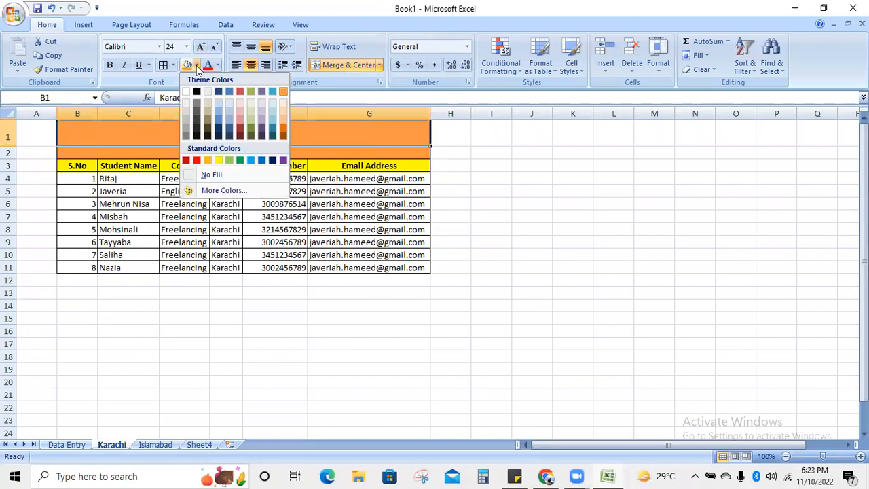
{"action": "left_click", "coordinate": [231, 161]}
{"action": "left_click", "coordinate": [527, 201]}
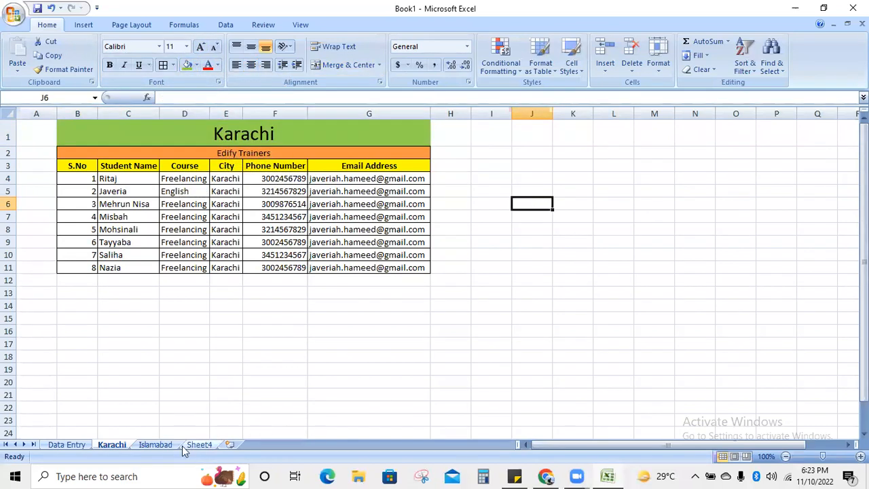
- On the Islamabad sheet, type 'Islamabad' in D1 and merge and center it across B1:G1
{"action": "left_click", "coordinate": [285, 143]}
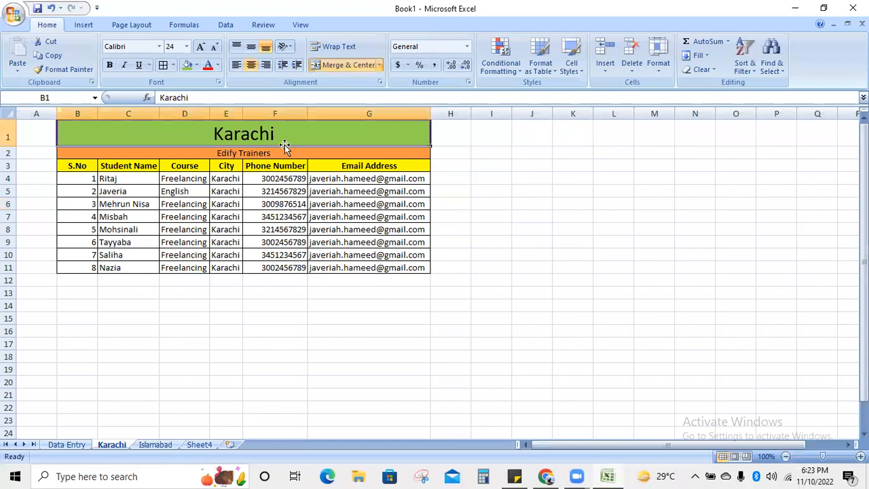
{"action": "left_click", "coordinate": [155, 444]}
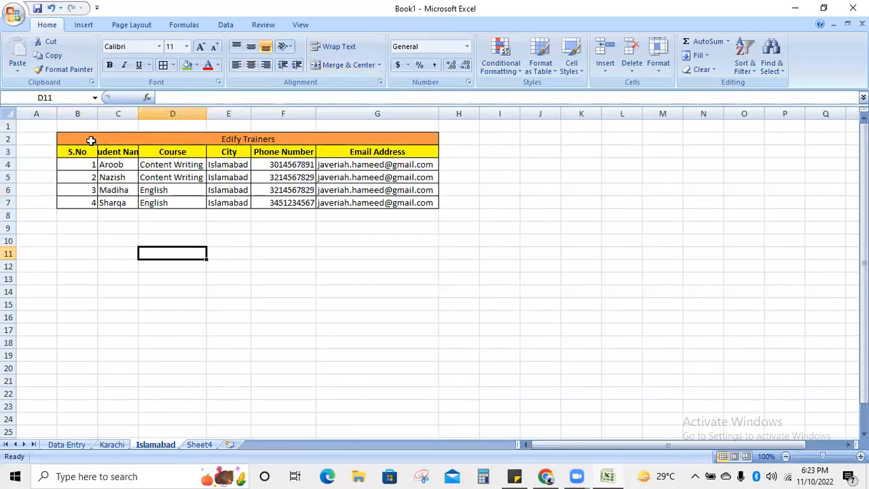
{"action": "left_click", "coordinate": [158, 127]}
{"action": "type", "text": "Islamabad"}
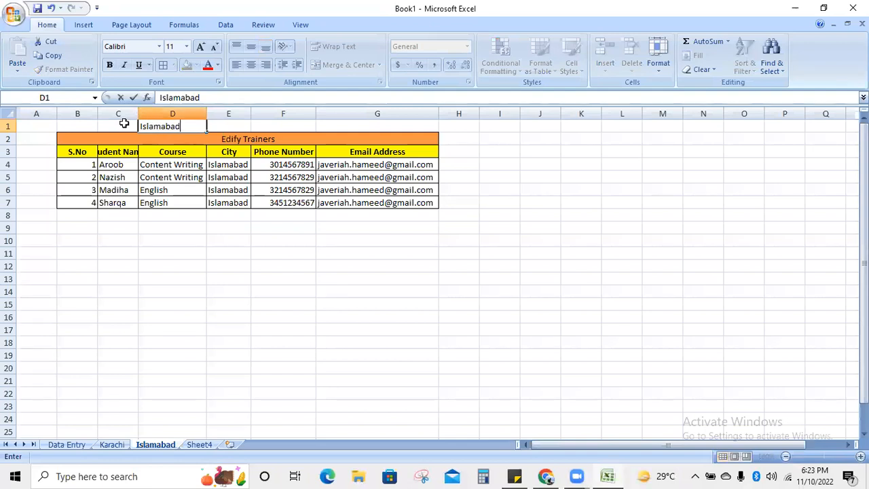
{"action": "left_click_drag", "start_coordinate": [88, 126], "coordinate": [375, 125]}
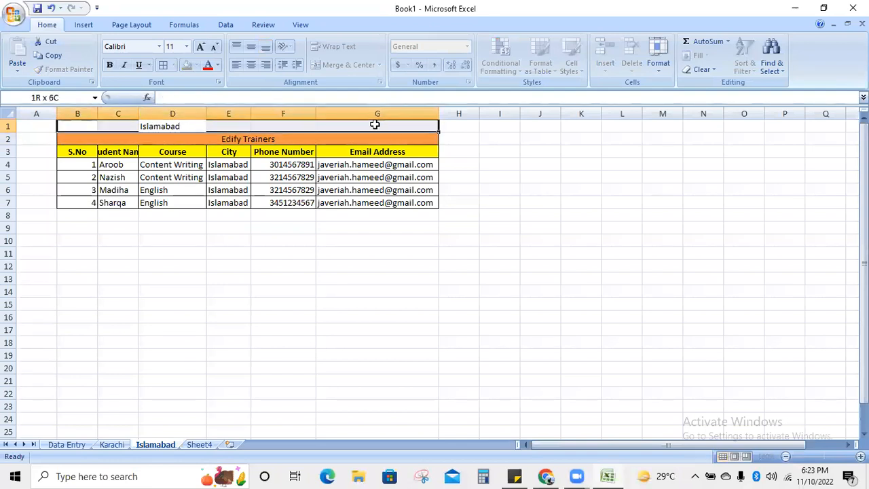
{"action": "left_click", "coordinate": [341, 66]}
- Enlarge the Islamabad title to size 24, fill it green, and return to Karachi
{"action": "left_click", "coordinate": [198, 47]}
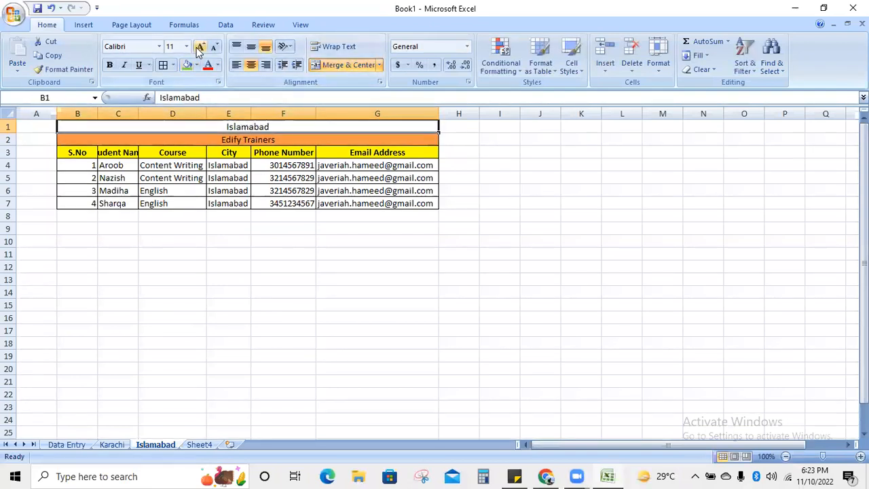
{"action": "left_click", "coordinate": [199, 47]}
{"action": "left_click", "coordinate": [198, 47]}
{"action": "left_click", "coordinate": [198, 48]}
{"action": "left_click", "coordinate": [198, 48]}
{"action": "left_click", "coordinate": [199, 49]}
{"action": "left_click", "coordinate": [199, 48]}
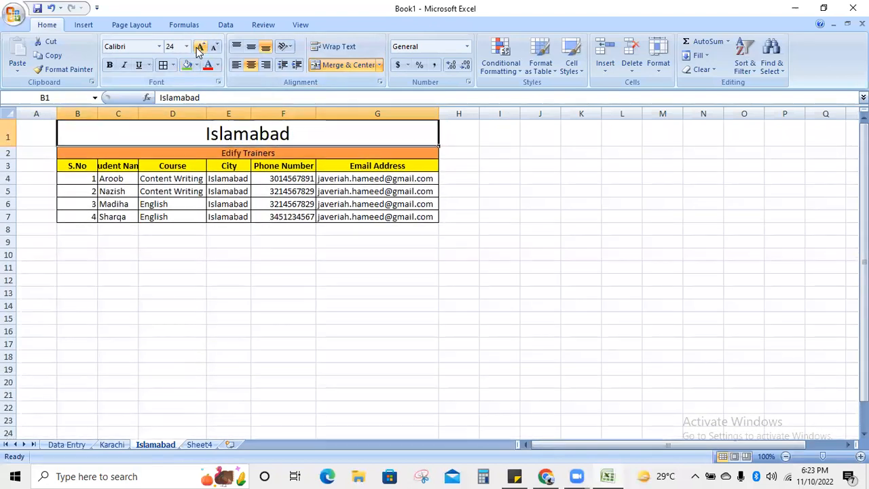
{"action": "left_click", "coordinate": [187, 65]}
{"action": "left_click", "coordinate": [519, 228]}
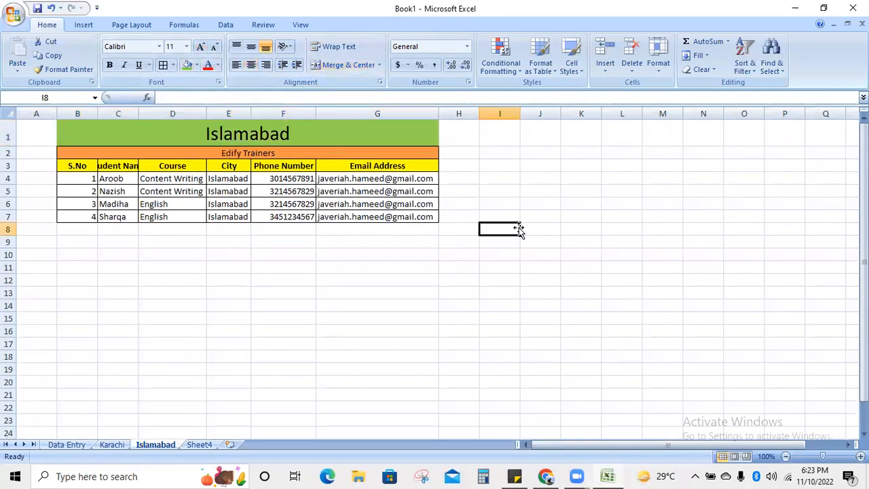
{"action": "left_click", "coordinate": [111, 443]}
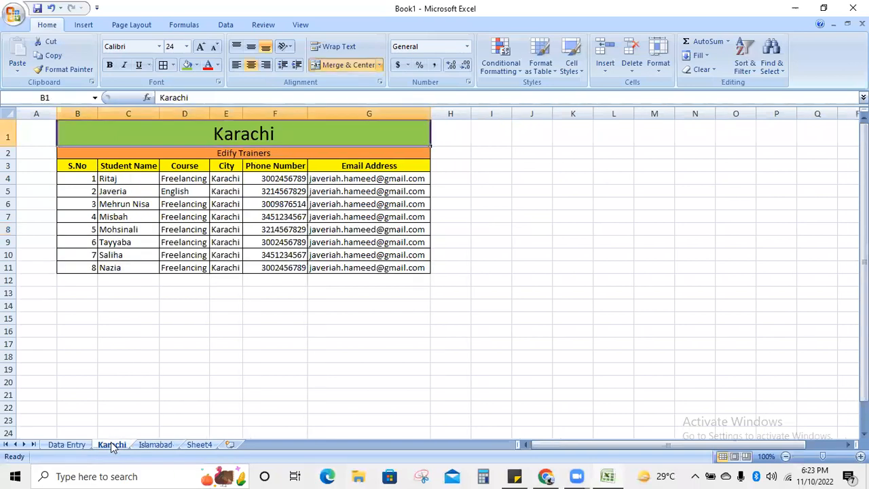
- Clear the City filter on the Data Entry table so all cities show again
{"action": "left_click", "coordinate": [148, 445]}
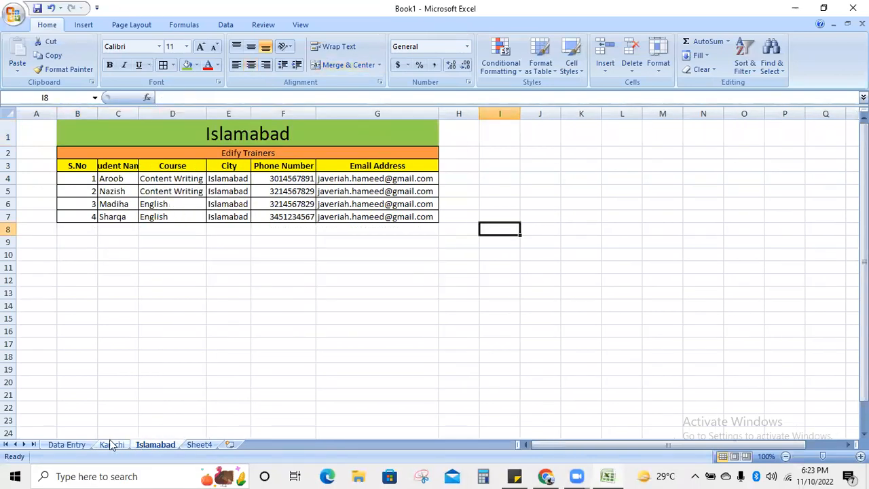
{"action": "left_click", "coordinate": [70, 444]}
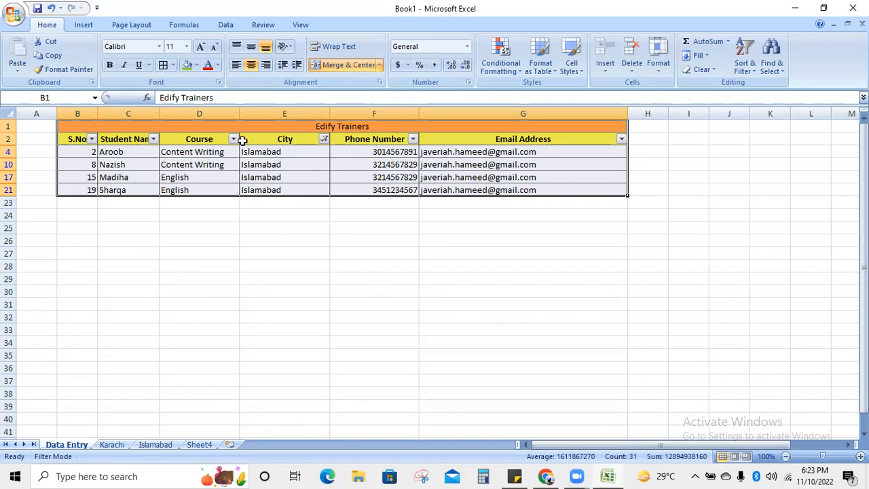
{"action": "left_click", "coordinate": [324, 139]}
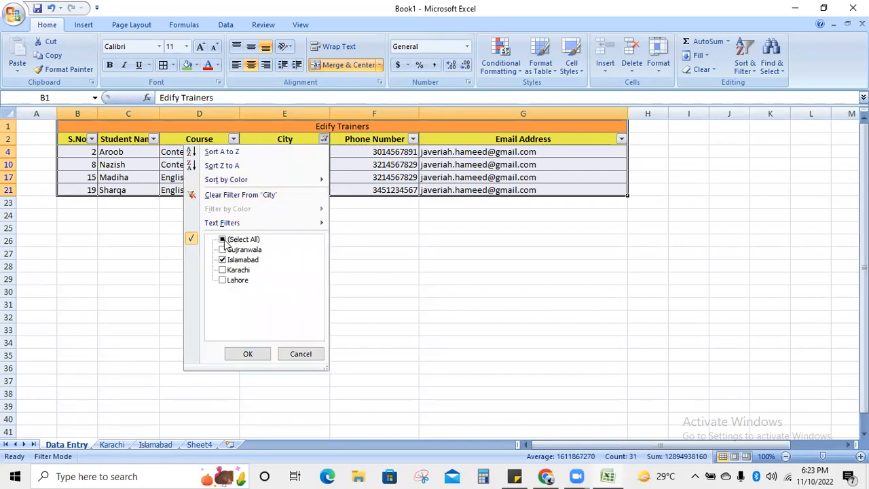
{"action": "left_click", "coordinate": [225, 243]}
{"action": "left_click", "coordinate": [245, 359]}
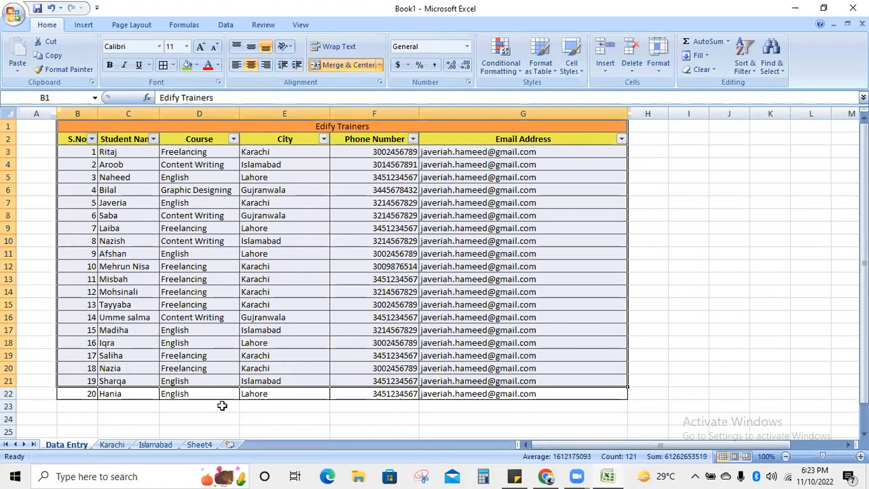
{"action": "left_click", "coordinate": [219, 405]}
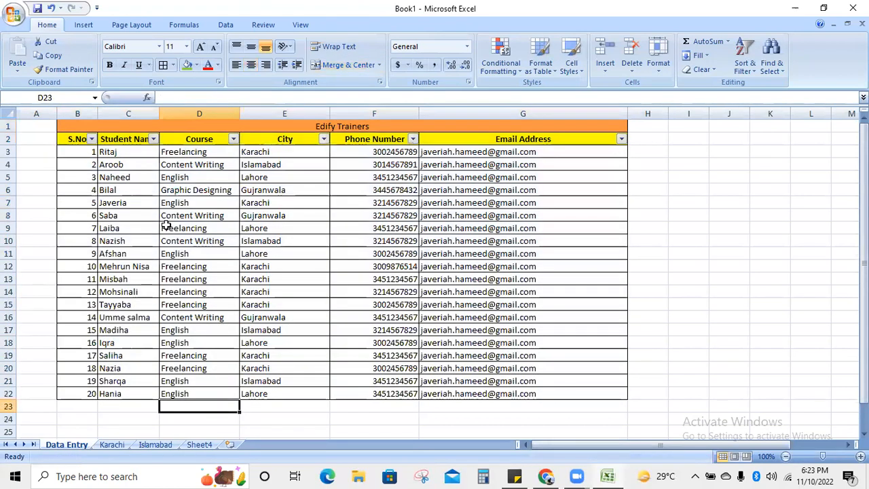
- Filter the Course column to show only Freelancing
{"action": "left_click", "coordinate": [233, 139]}
{"action": "left_click", "coordinate": [133, 240]}
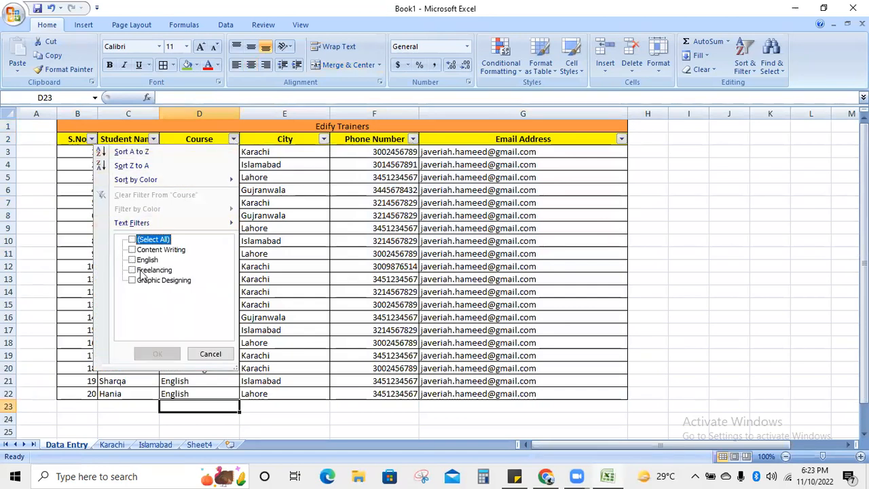
{"action": "left_click", "coordinate": [133, 270]}
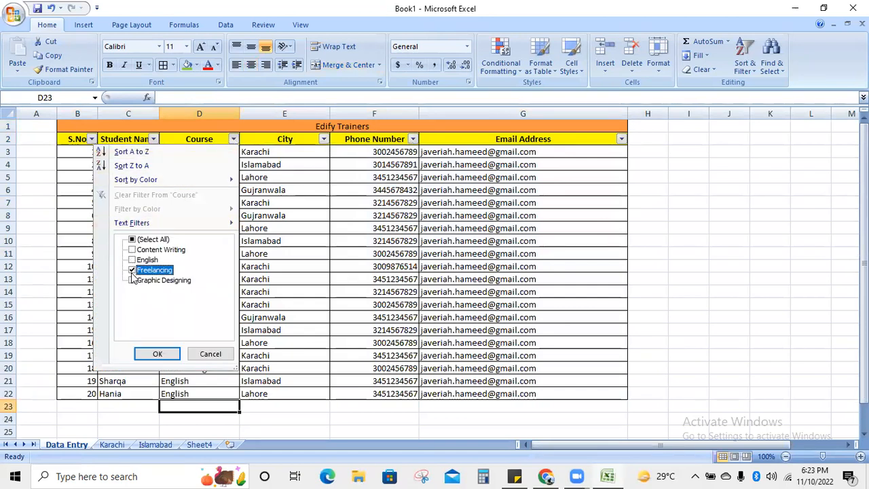
{"action": "left_click", "coordinate": [155, 355]}
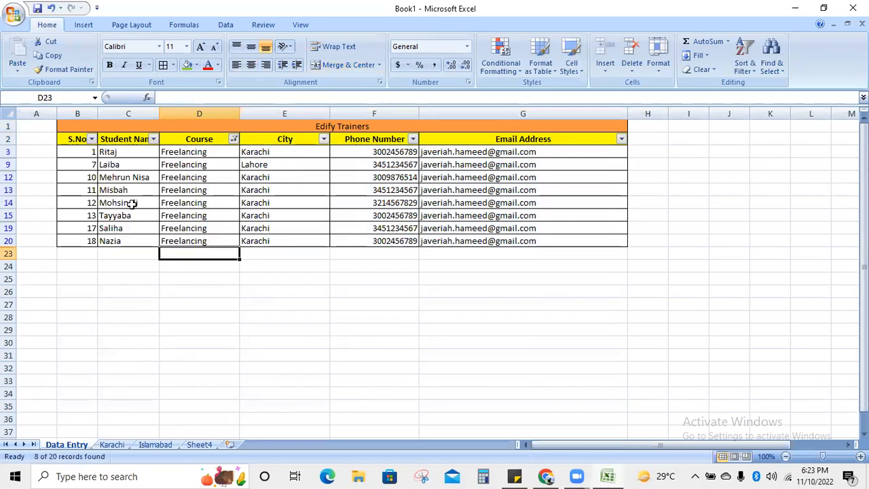
- Delete the empty Sheet4
{"action": "left_click", "coordinate": [199, 445]}
{"action": "right_click", "coordinate": [202, 445]}
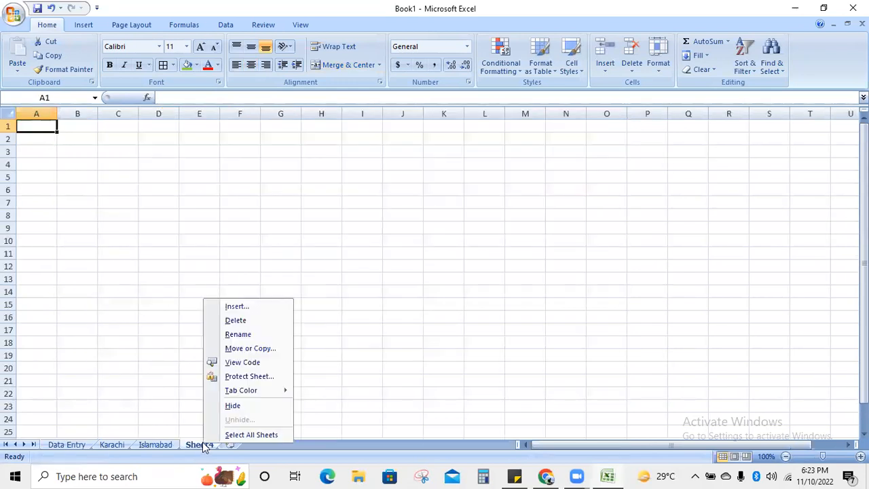
{"action": "left_click", "coordinate": [272, 322]}
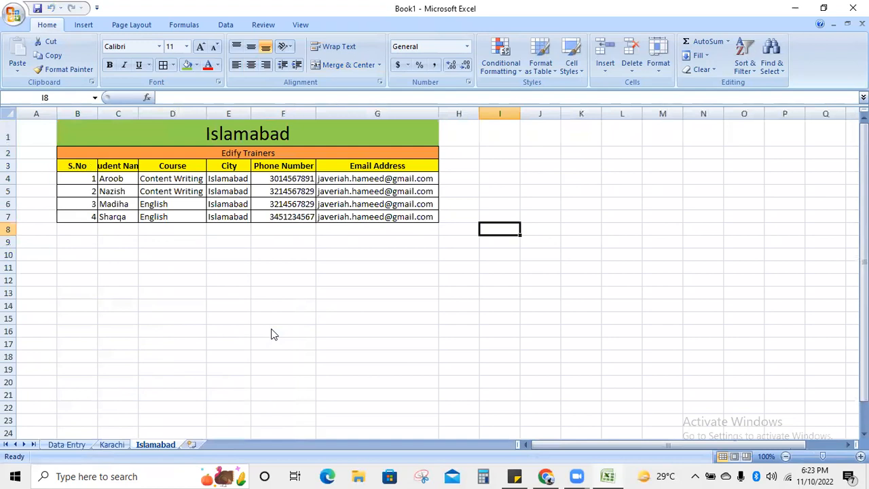
- Insert a new worksheet named 'Freelancing', then go back to Data Entry
{"action": "left_click", "coordinate": [193, 444]}
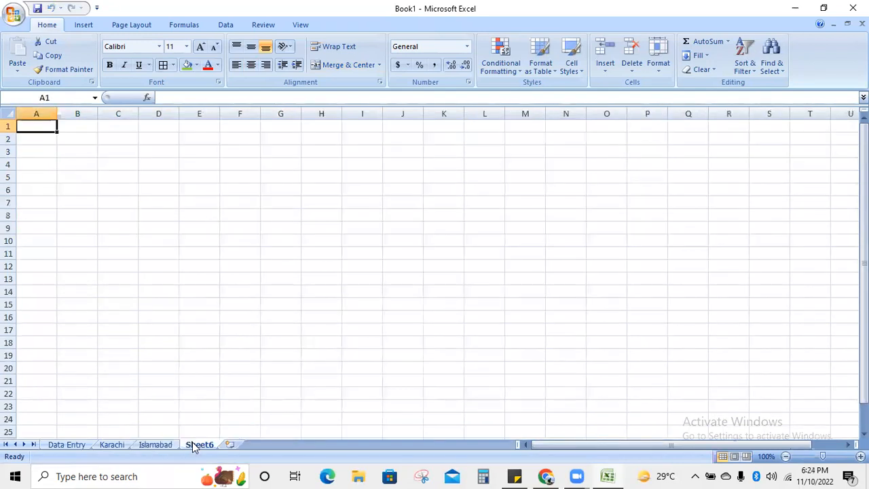
{"action": "right_click", "coordinate": [194, 446]}
{"action": "left_click", "coordinate": [215, 335]}
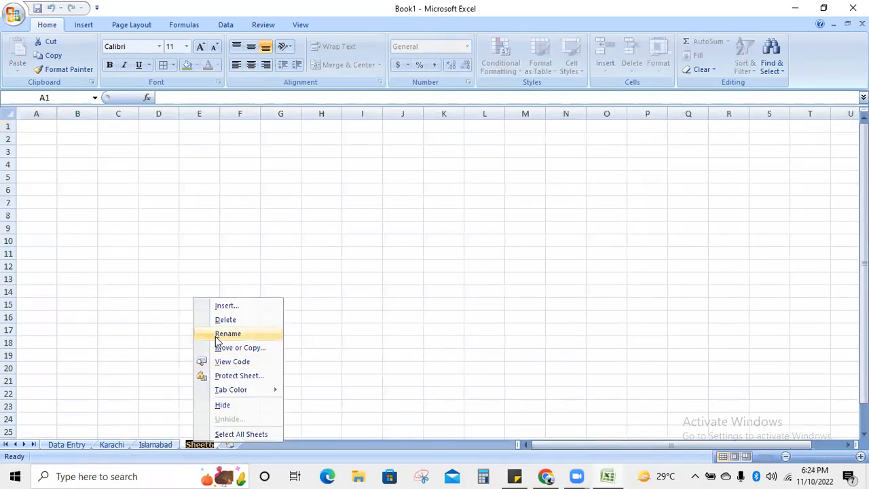
{"action": "key", "text": "BackSpace"}
{"action": "type", "text": "F"}
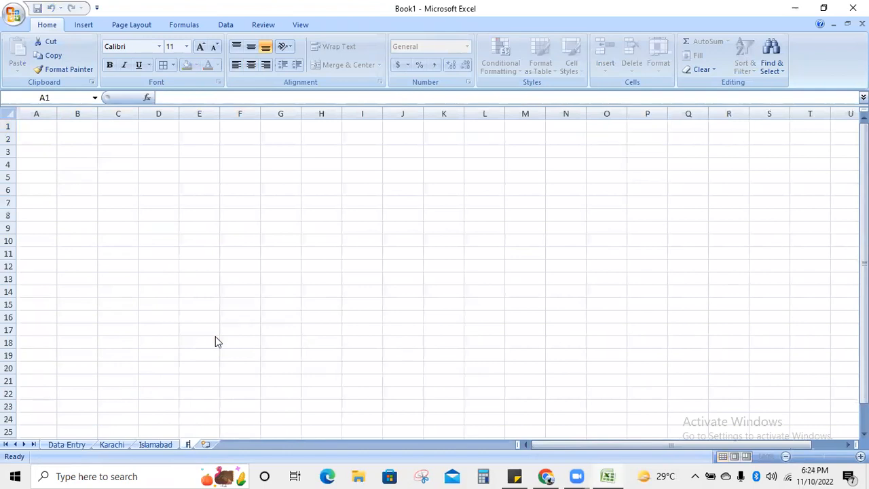
{"action": "type", "text": "reelancing"}
{"action": "key", "text": "Return"}
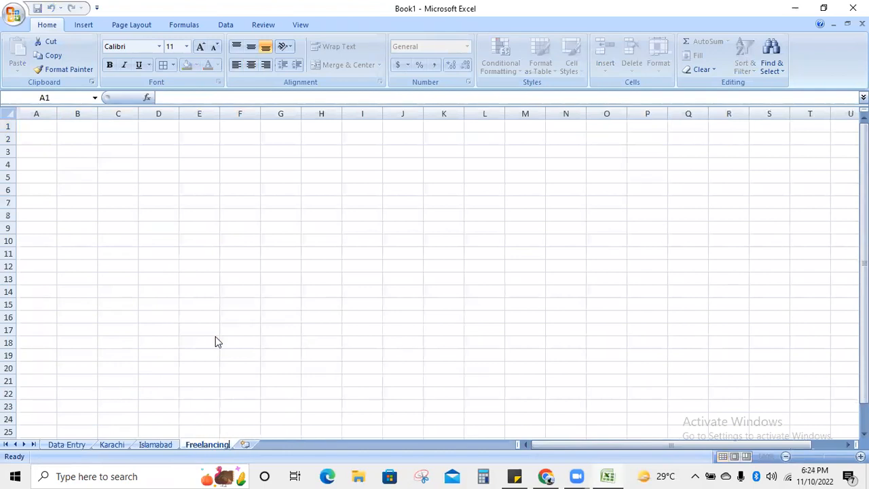
{"action": "left_click", "coordinate": [286, 281]}
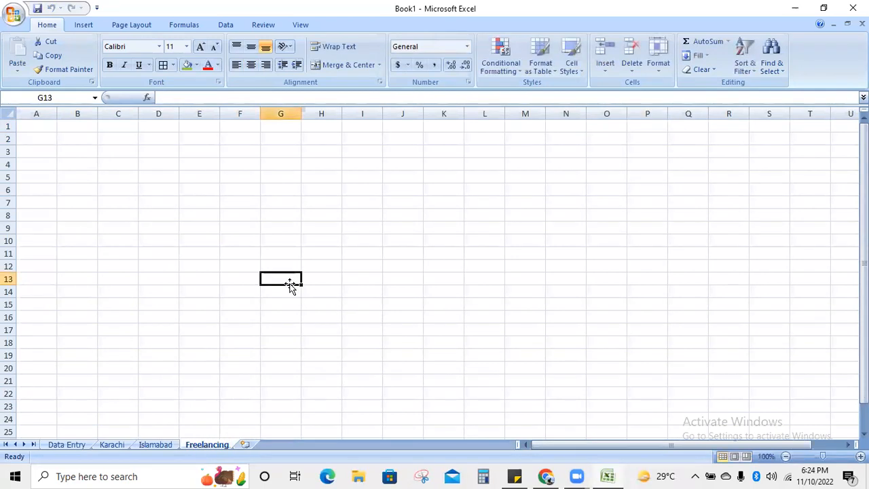
{"action": "left_click", "coordinate": [79, 434]}
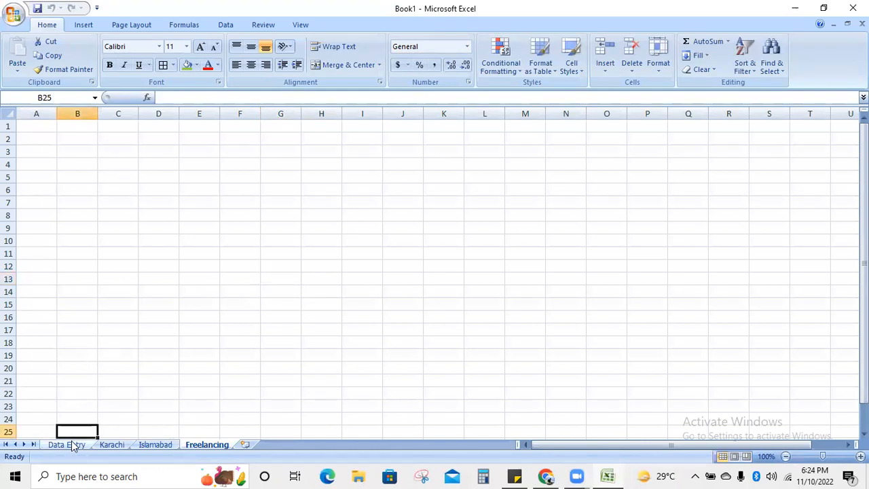
{"action": "left_click", "coordinate": [72, 444]}
- Copy the filtered Freelancing table and paste it at B2 on the Freelancing sheet
{"action": "left_click_drag", "start_coordinate": [77, 128], "coordinate": [109, 237]}
{"action": "key", "text": "ctrl+c"}
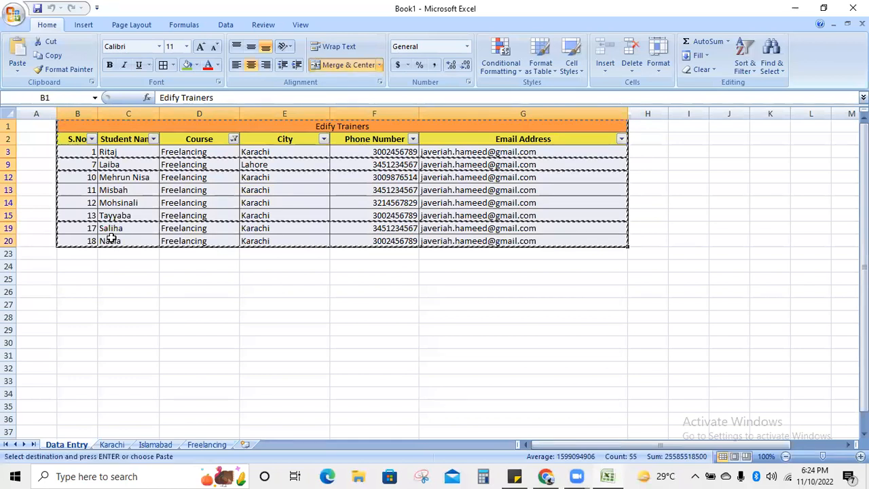
{"action": "left_click", "coordinate": [203, 444]}
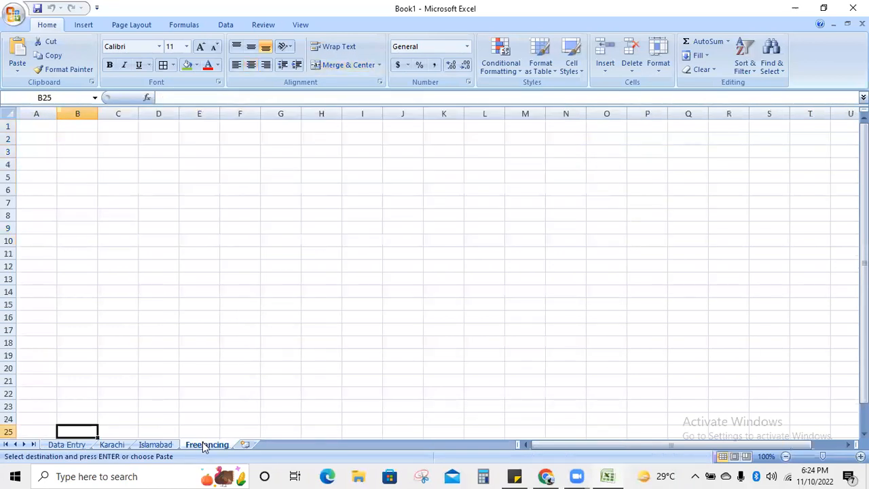
{"action": "left_click", "coordinate": [84, 137]}
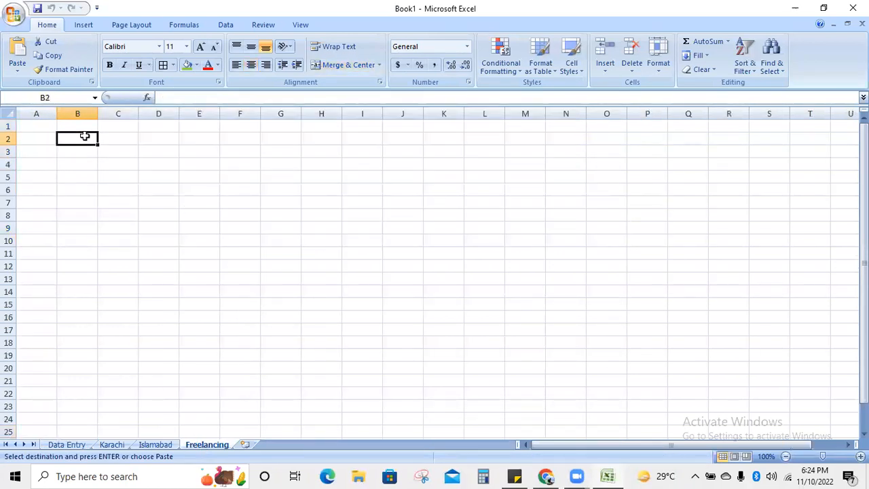
{"action": "key", "text": "ctrl+v"}
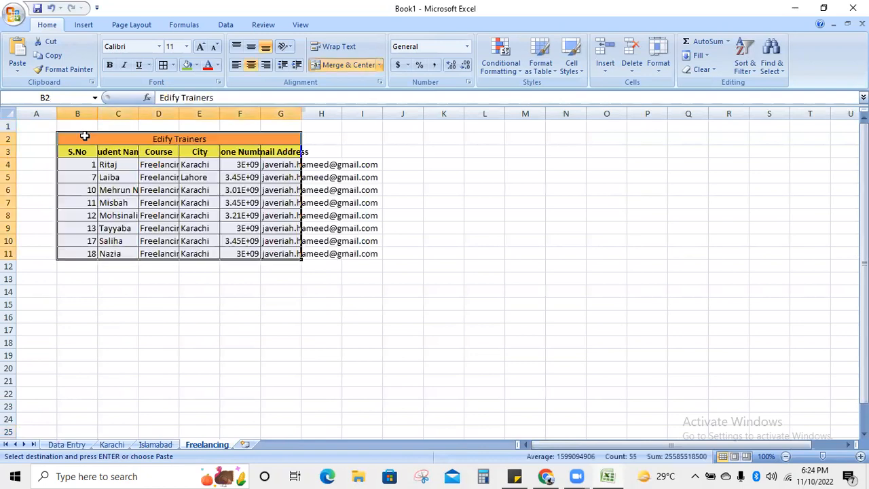
- Autofit columns C through G to the names, course, cities, phones and emails
{"action": "double_click", "coordinate": [137, 111]}
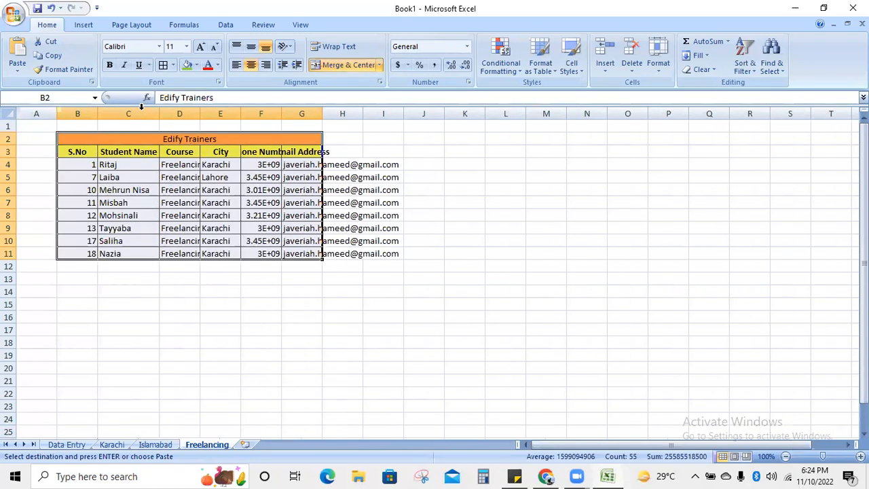
{"action": "double_click", "coordinate": [200, 111]}
{"action": "double_click", "coordinate": [250, 111]}
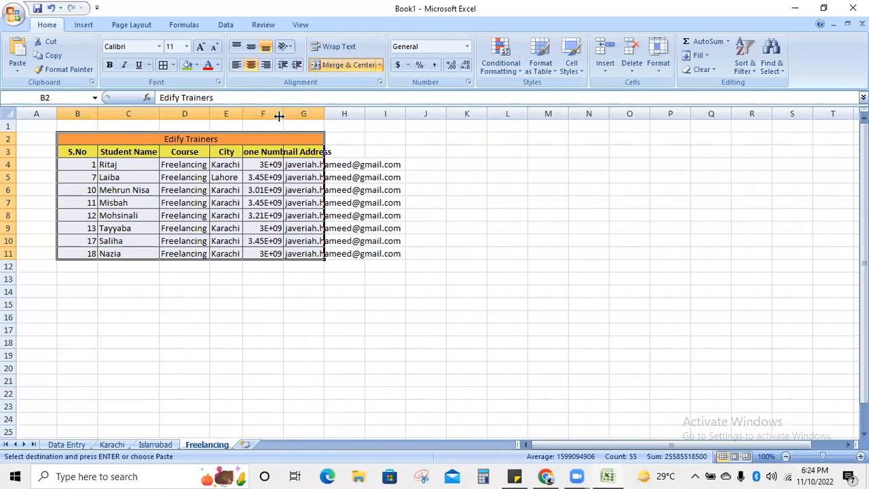
{"action": "double_click", "coordinate": [279, 114]}
{"action": "double_click", "coordinate": [348, 114]}
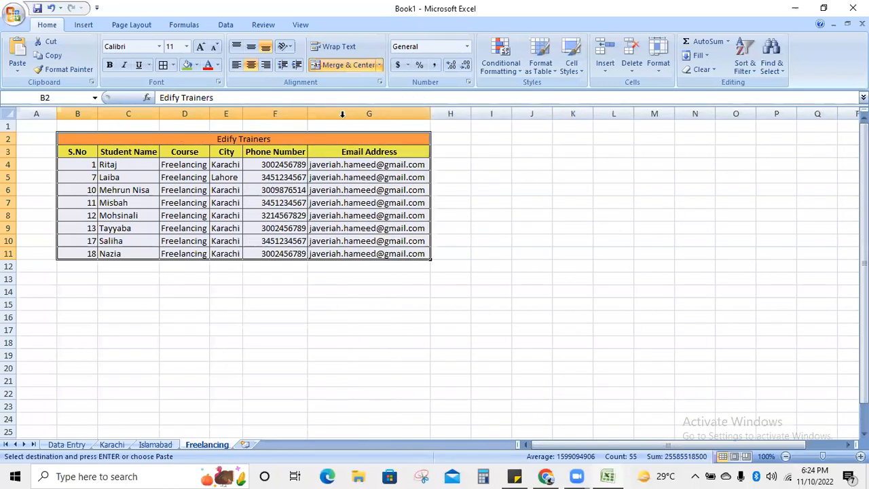
{"action": "left_click", "coordinate": [43, 339]}
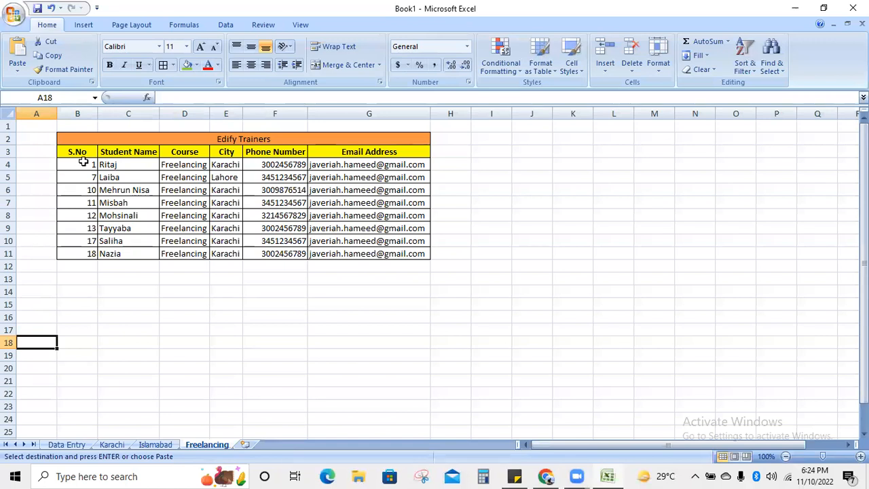
- Renumber the S.No column B4:B11 as a fill series 1 to 8
{"action": "left_click_drag", "start_coordinate": [82, 164], "coordinate": [92, 250]}
{"action": "left_click", "coordinate": [81, 302]}
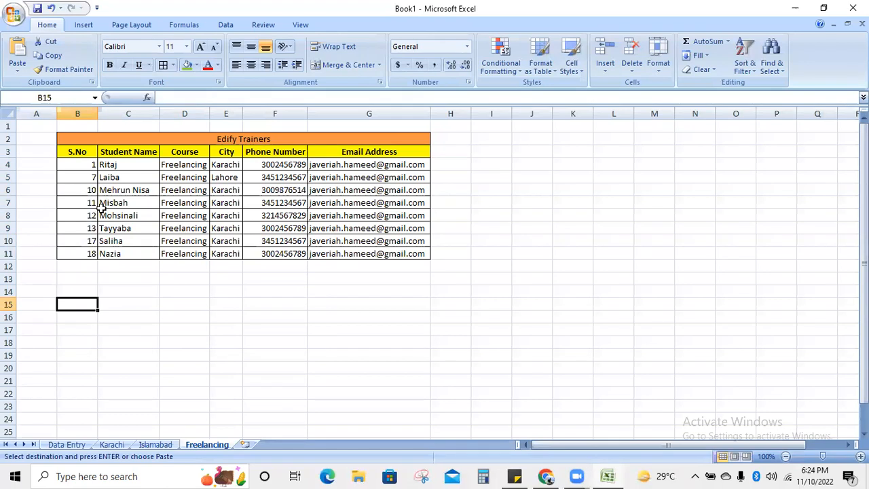
{"action": "left_click_drag", "start_coordinate": [86, 163], "coordinate": [87, 253]}
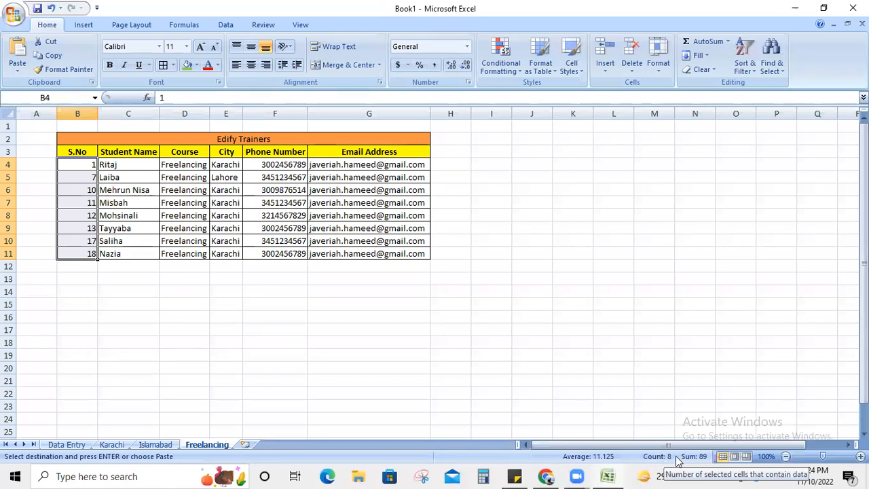
{"action": "left_click", "coordinate": [25, 352]}
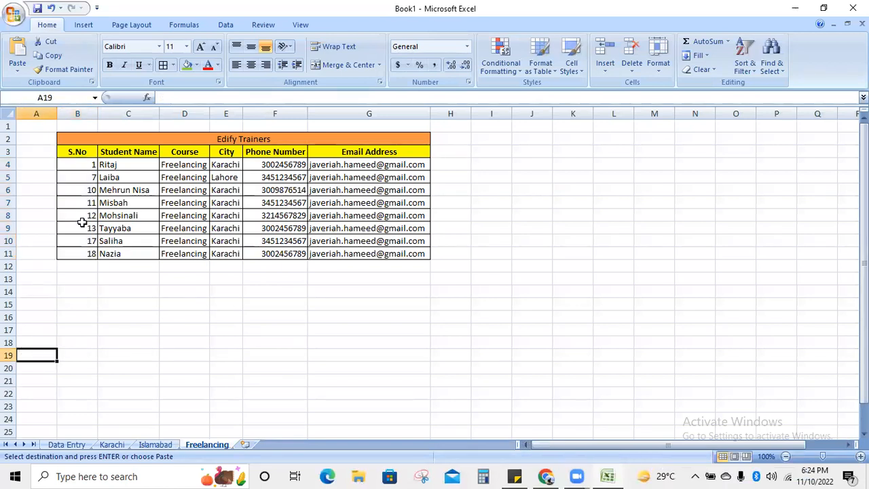
{"action": "left_click", "coordinate": [83, 168]}
{"action": "left_click_drag", "start_coordinate": [98, 170], "coordinate": [109, 259]}
{"action": "left_click", "coordinate": [113, 269]}
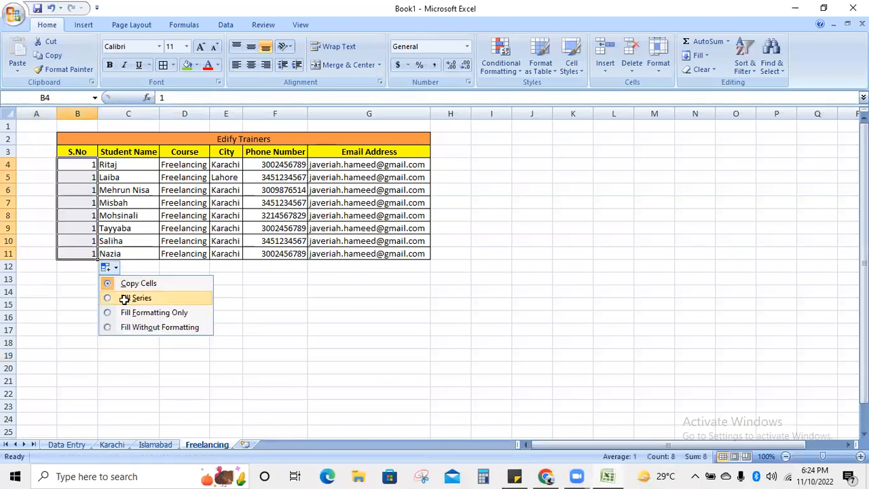
{"action": "left_click", "coordinate": [136, 298]}
{"action": "left_click", "coordinate": [72, 327]}
{"action": "left_click", "coordinate": [161, 127]}
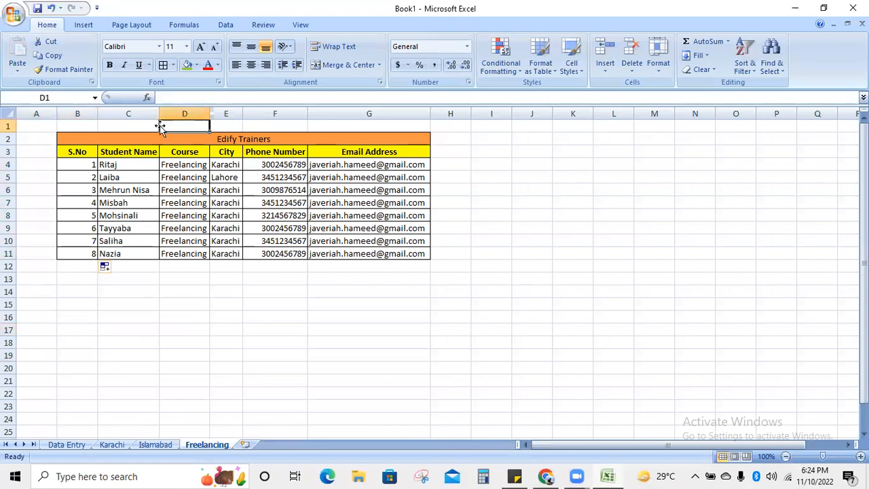
- Enter 'Freelancing' in D1 and merge and centre it across B1:G1
{"action": "type", "text": "Freel"}
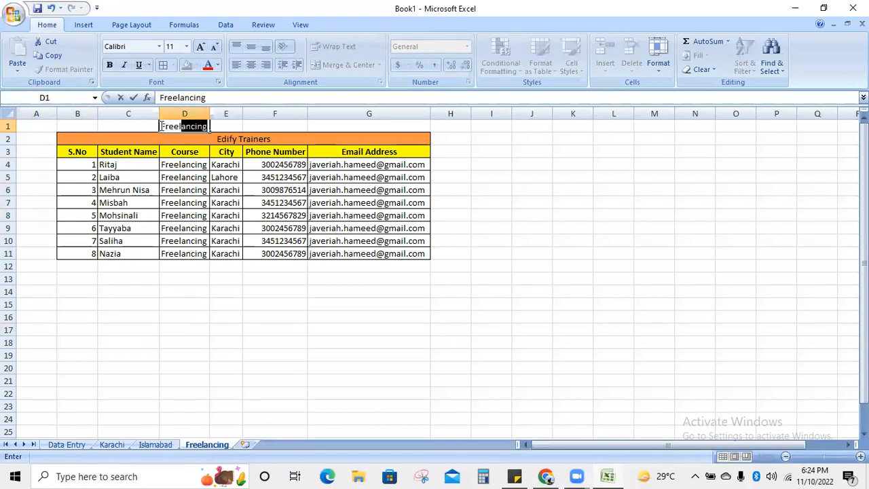
{"action": "key", "text": "Return"}
{"action": "left_click_drag", "start_coordinate": [89, 125], "coordinate": [349, 132]}
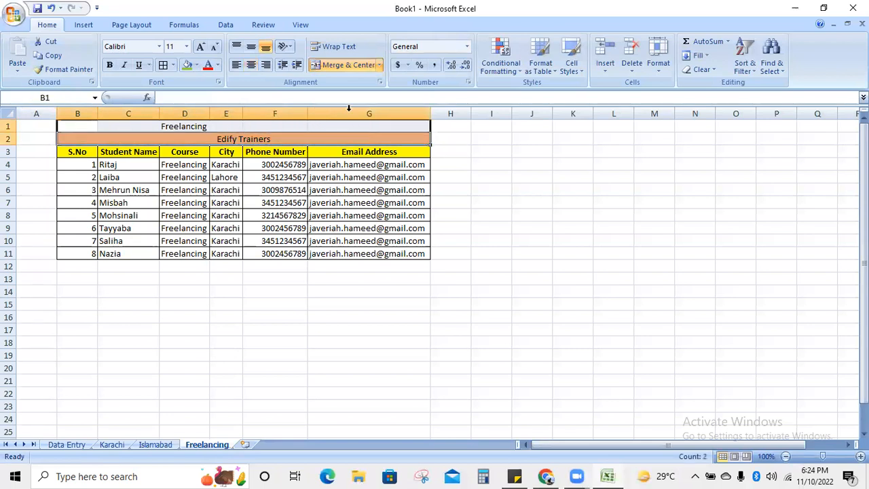
{"action": "left_click", "coordinate": [350, 66]}
{"action": "key", "text": "ctrl+z"}
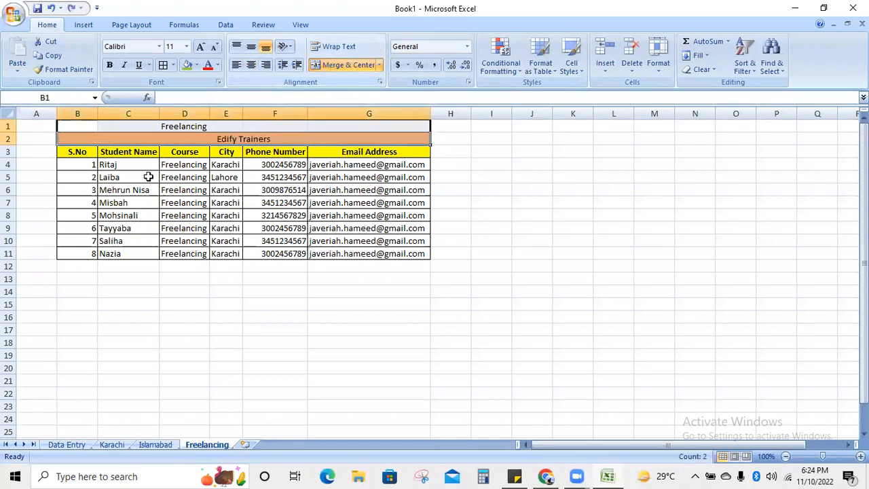
{"action": "left_click", "coordinate": [146, 177]}
{"action": "left_click_drag", "start_coordinate": [60, 124], "coordinate": [354, 129]}
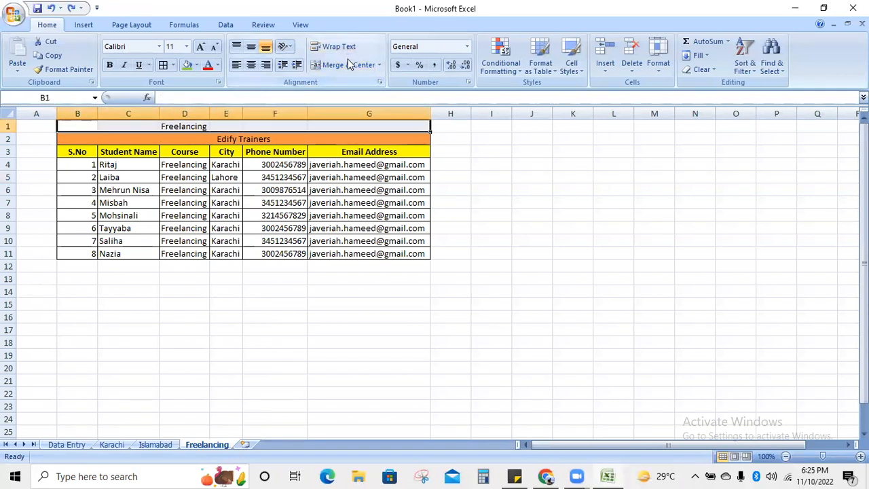
{"action": "left_click", "coordinate": [348, 64]}
- Give the Freelancing title a green fill and enlarge its font five steps
{"action": "left_click", "coordinate": [187, 64]}
{"action": "left_click", "coordinate": [201, 47]}
{"action": "left_click", "coordinate": [201, 47]}
{"action": "left_click", "coordinate": [200, 47]}
{"action": "left_click", "coordinate": [201, 47]}
{"action": "left_click", "coordinate": [201, 47]}
{"action": "left_click", "coordinate": [200, 47]}
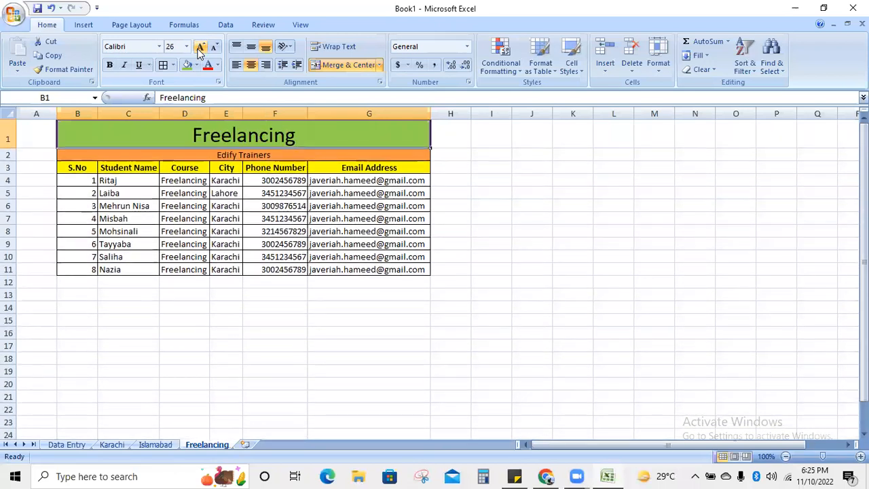
{"action": "left_click", "coordinate": [200, 47]}
{"action": "left_click", "coordinate": [477, 179]}
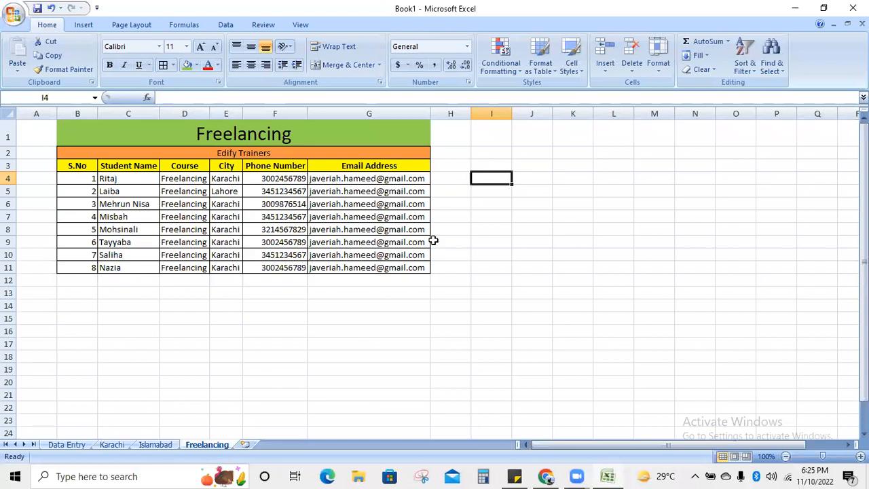
{"action": "left_click", "coordinate": [518, 476]}
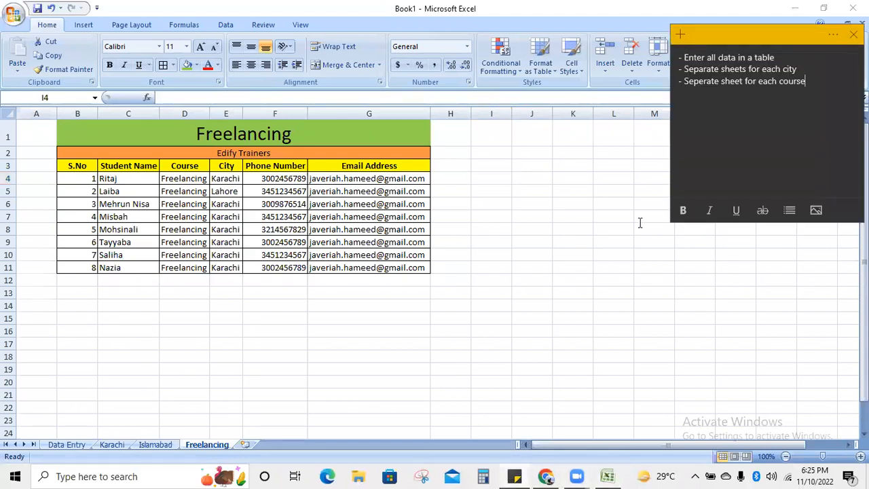
{"action": "left_click", "coordinate": [71, 444]}
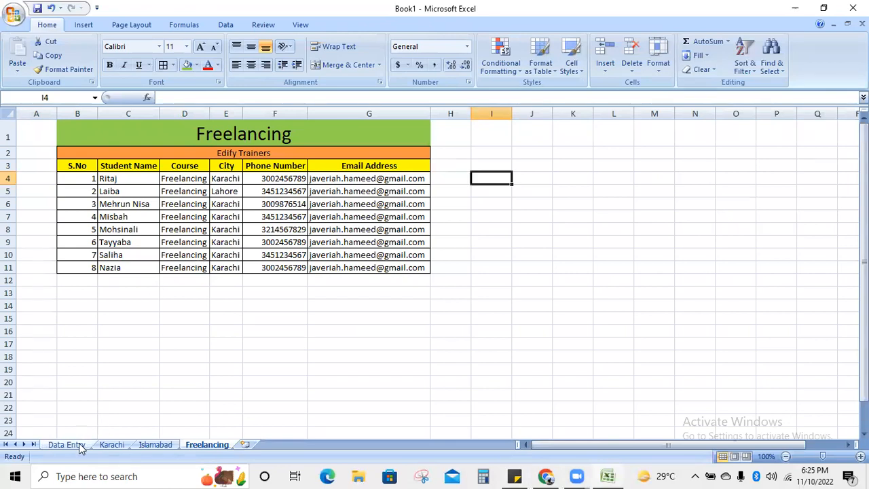
{"action": "left_click", "coordinate": [79, 446]}
- On the Data Entry sheet, clear the Course filter so all courses show
{"action": "left_click", "coordinate": [235, 151]}
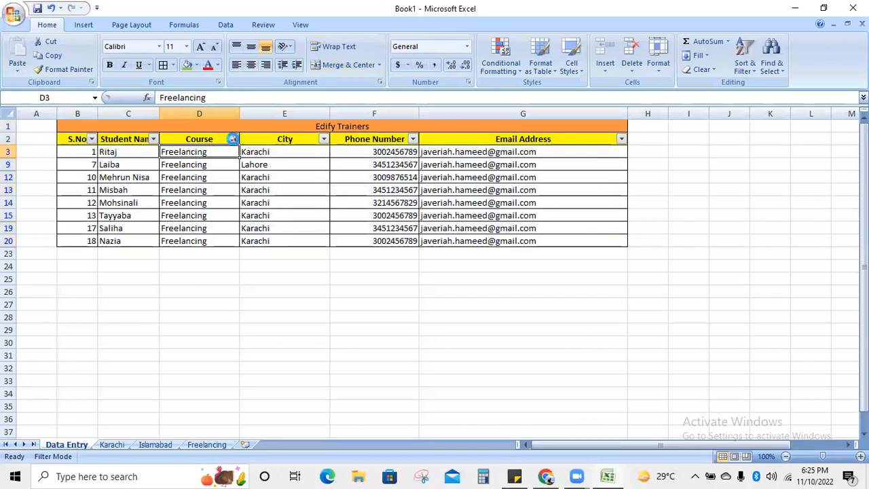
{"action": "left_click", "coordinate": [232, 138]}
{"action": "left_click", "coordinate": [133, 239]}
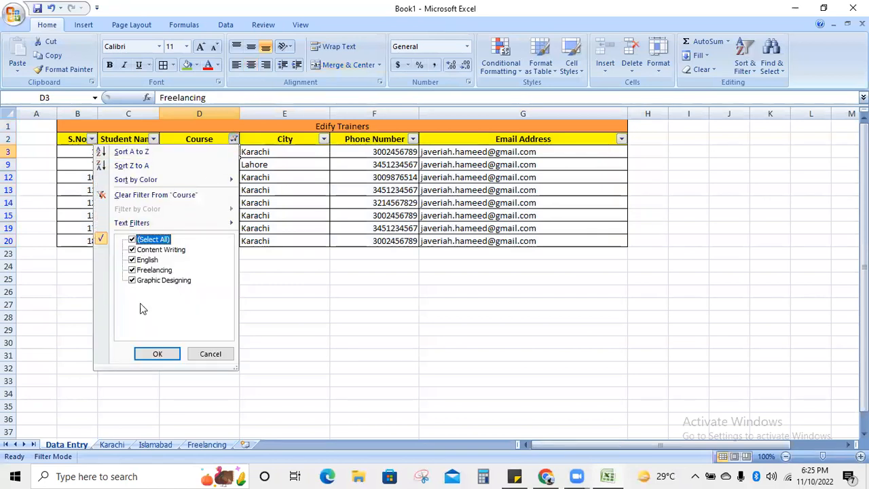
{"action": "left_click", "coordinate": [157, 353]}
- Turn off AutoFilter on the header row from S.No to Email Address
{"action": "left_click", "coordinate": [601, 240]}
{"action": "left_click_drag", "start_coordinate": [80, 141], "coordinate": [615, 122]}
{"action": "left_click", "coordinate": [743, 67]}
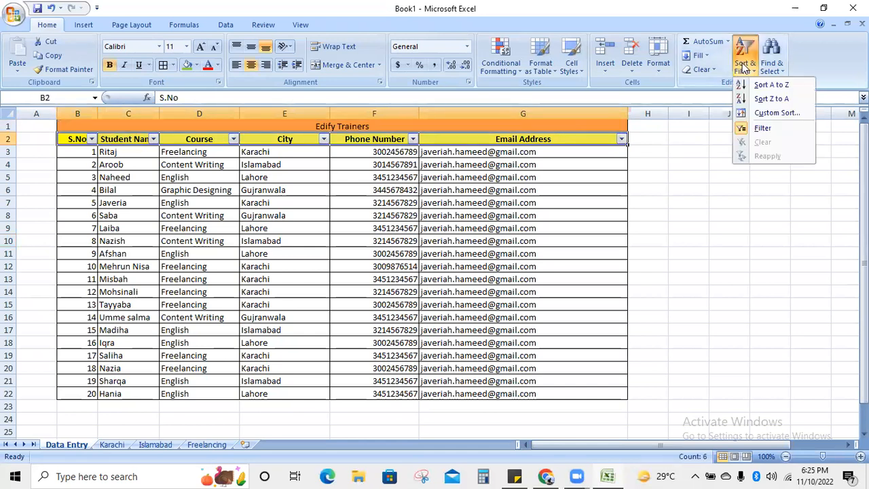
{"action": "left_click", "coordinate": [757, 128]}
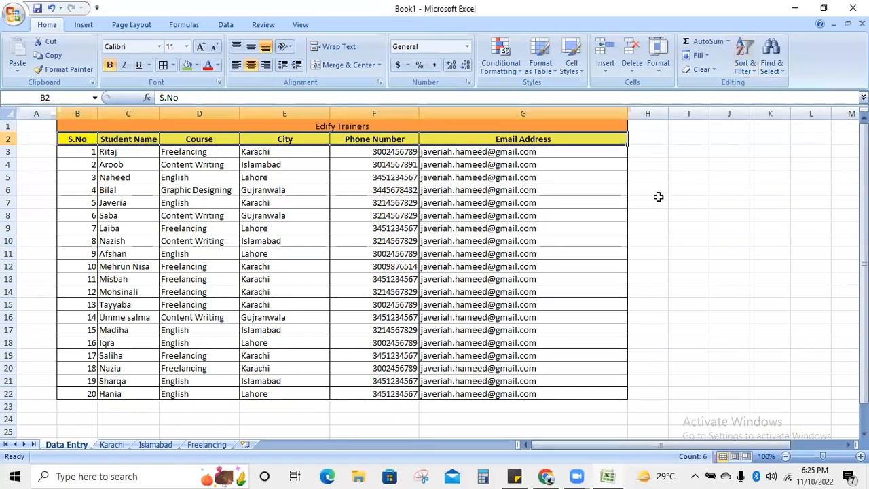
{"action": "left_click", "coordinate": [658, 198]}
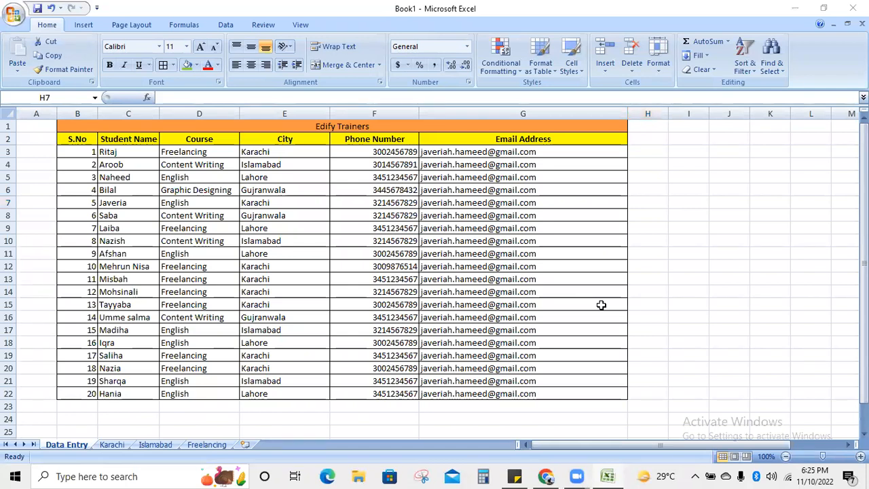
{"action": "left_click", "coordinate": [111, 444]}
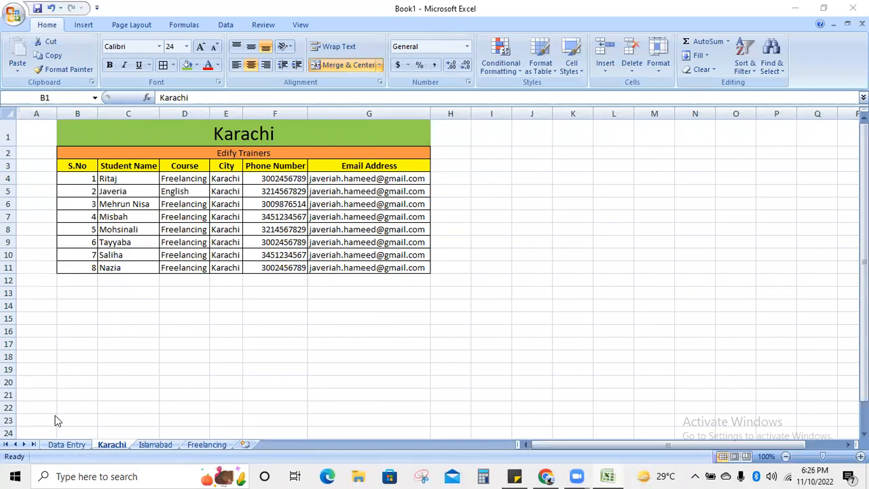
{"action": "left_click", "coordinate": [57, 448]}
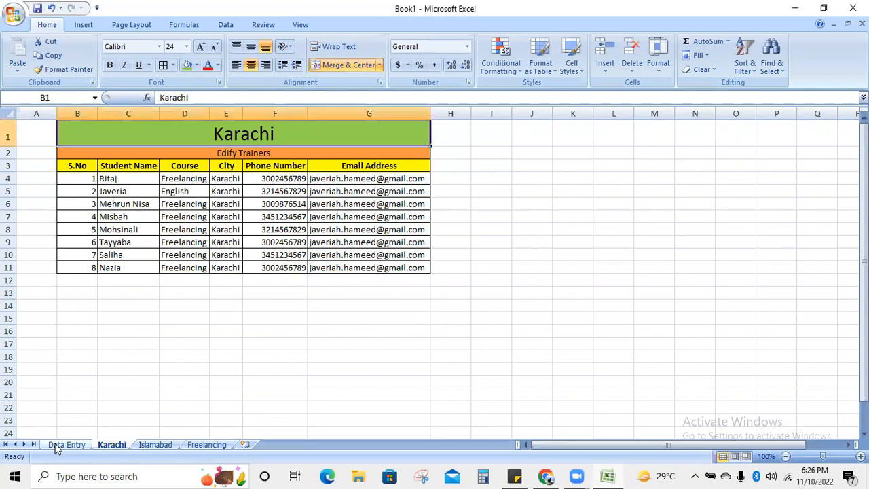
{"action": "left_click", "coordinate": [58, 446]}
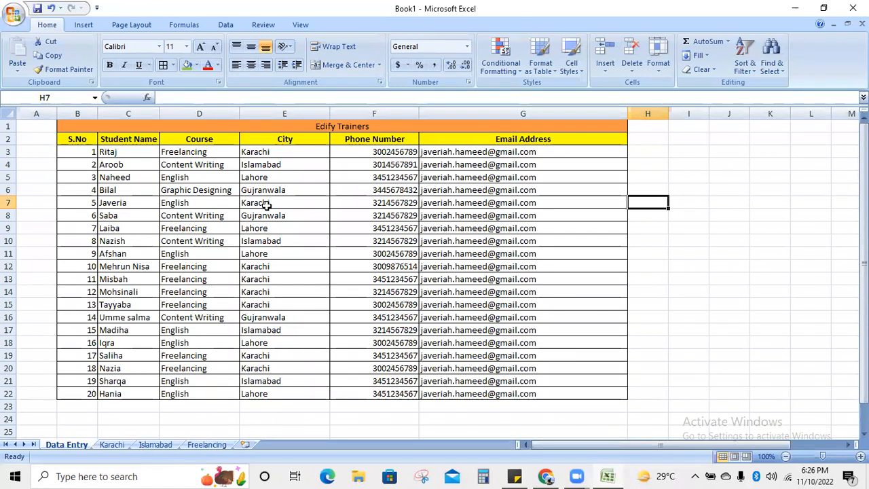
{"action": "left_click", "coordinate": [112, 445]}
{"action": "left_click", "coordinate": [155, 445]}
{"action": "left_click", "coordinate": [206, 445]}
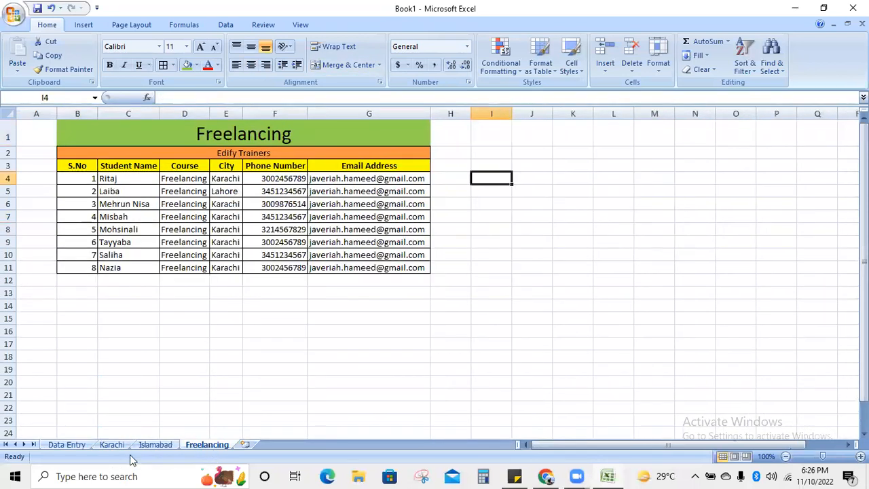
{"action": "left_click", "coordinate": [64, 446]}
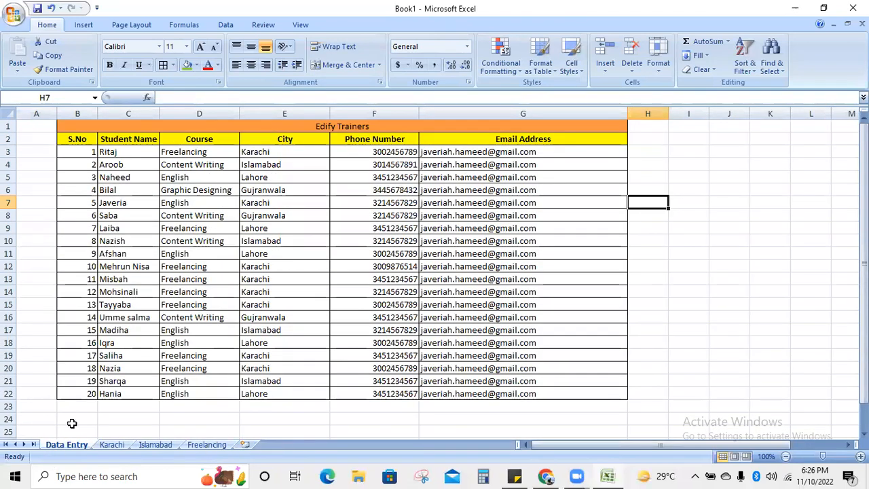
{"action": "left_click", "coordinate": [47, 407]}
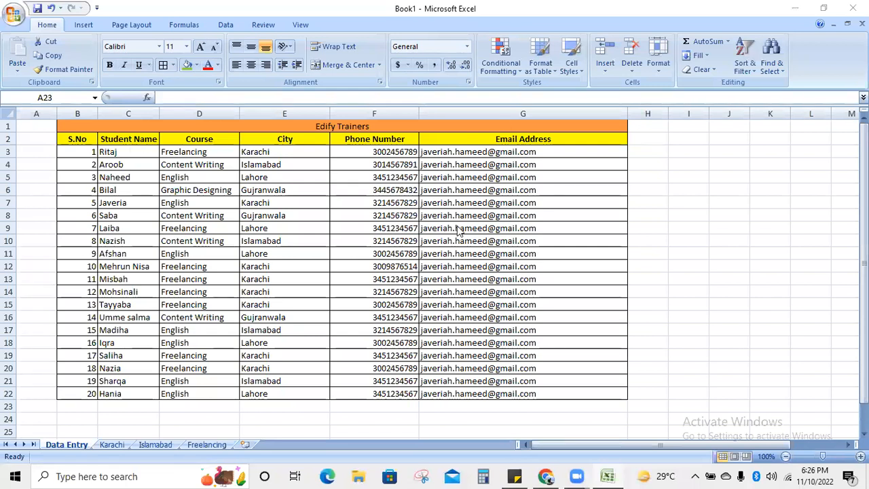
{"action": "left_click", "coordinate": [120, 135]}
{"action": "left_click", "coordinate": [121, 137]}
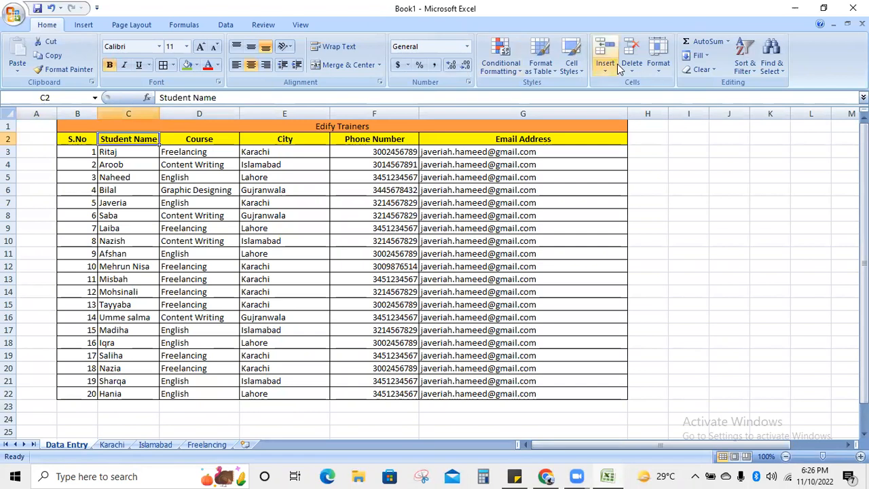
{"action": "left_click", "coordinate": [745, 66]}
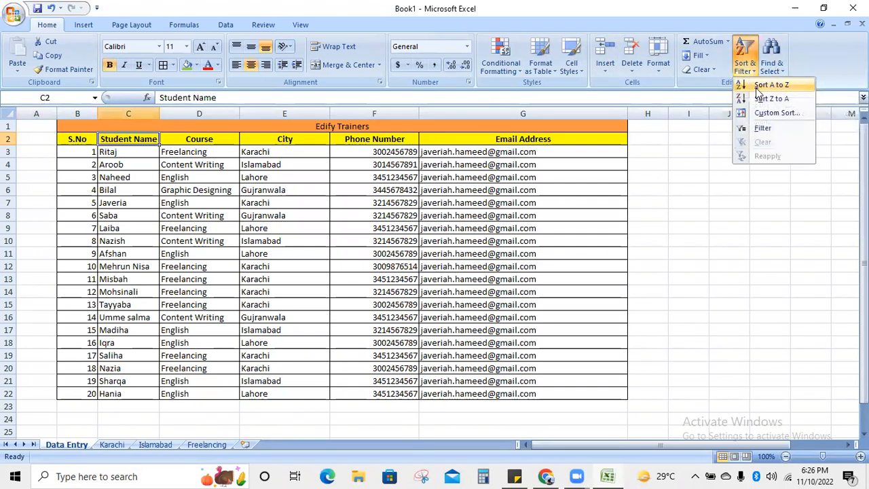
{"action": "left_click", "coordinate": [758, 91]}
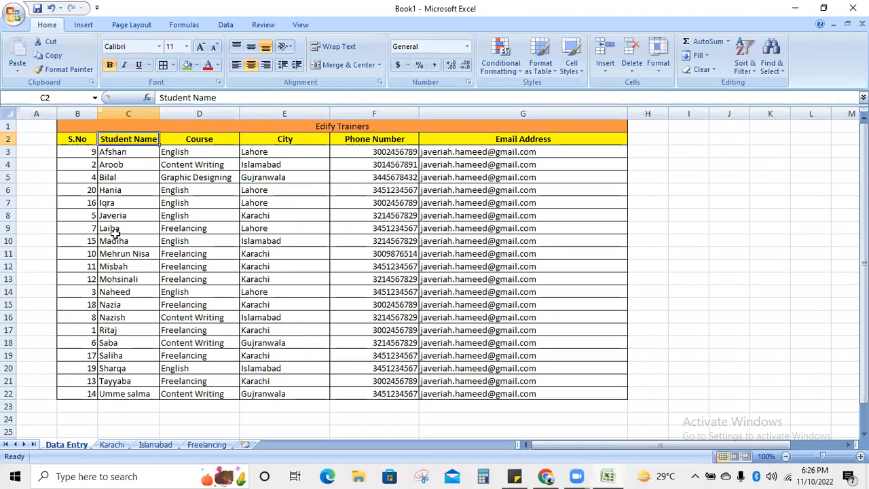
{"action": "key", "text": "ctrl+z"}
{"action": "left_click", "coordinate": [671, 279]}
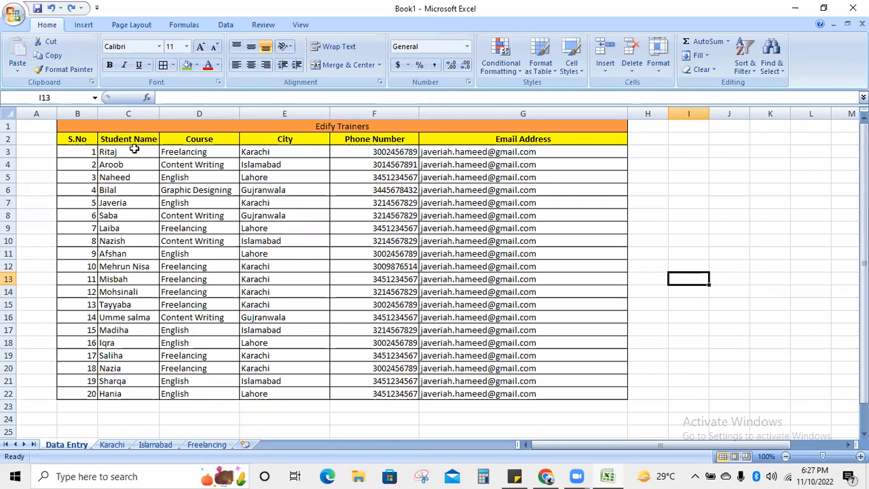
- Sort the Data Entry table A to Z by Student Name
{"action": "left_click", "coordinate": [131, 139]}
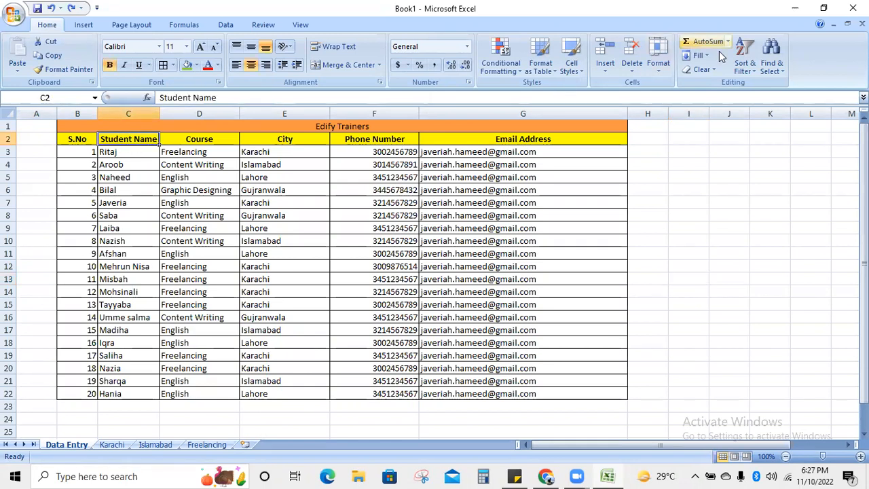
{"action": "left_click", "coordinate": [745, 65]}
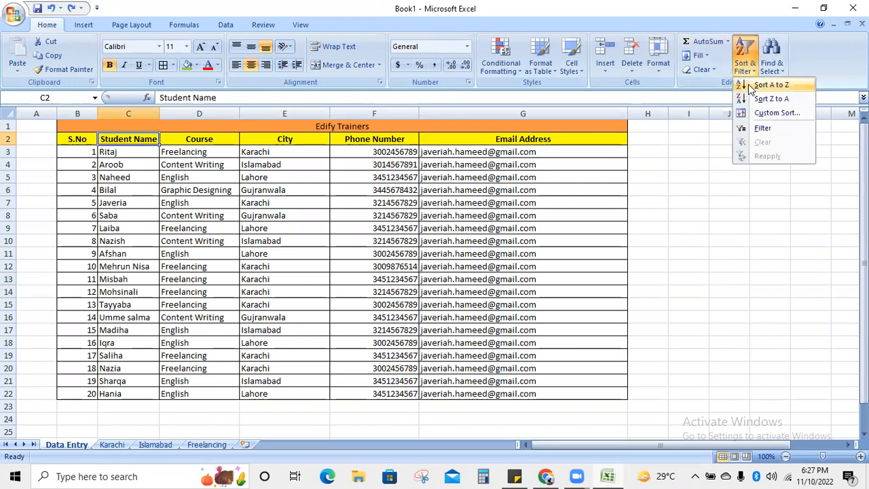
{"action": "left_click", "coordinate": [772, 85]}
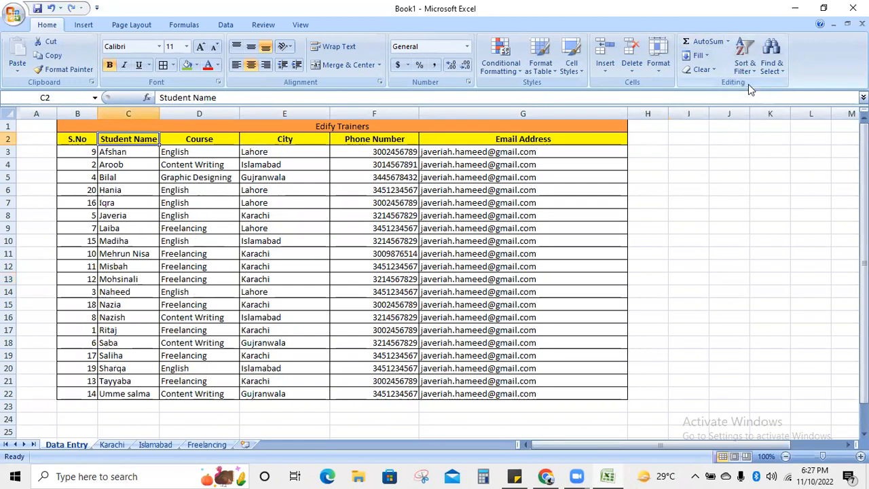
{"action": "left_click", "coordinate": [700, 325]}
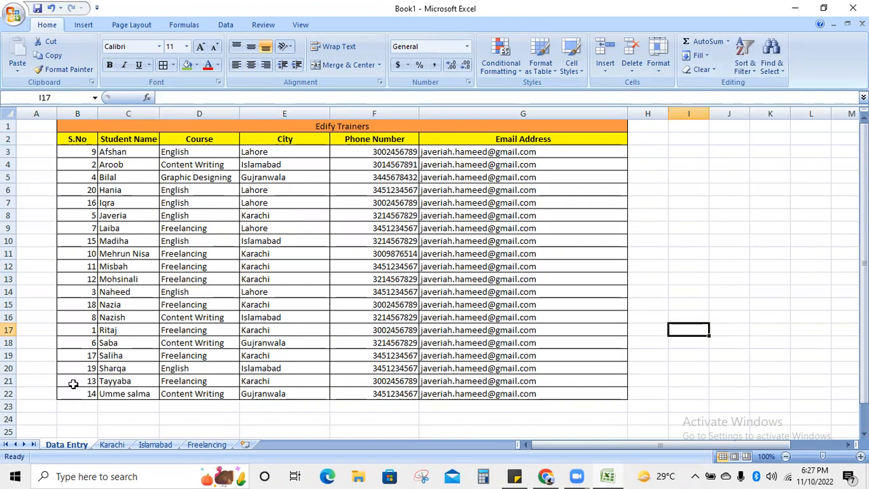
- Renumber the S.No column as a 1–20 series from B3 to B22
{"action": "left_click", "coordinate": [88, 158]}
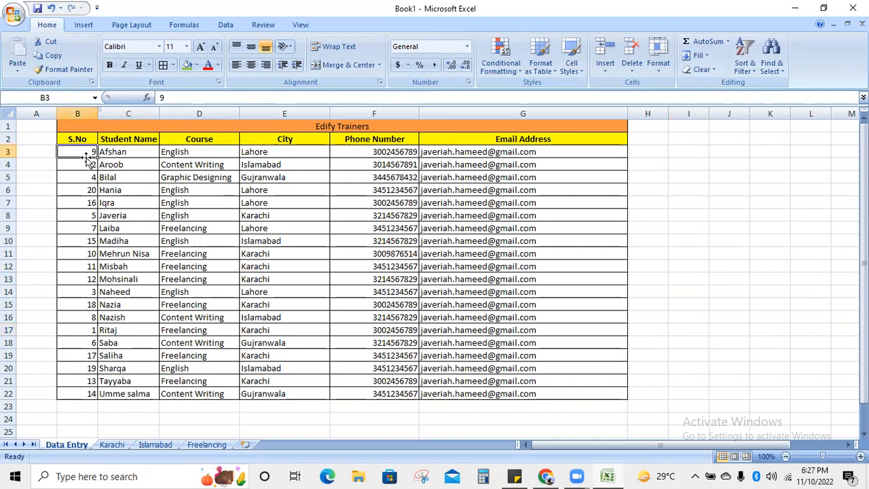
{"action": "type", "text": "1"}
{"action": "left_click_drag", "start_coordinate": [97, 158], "coordinate": [91, 395]}
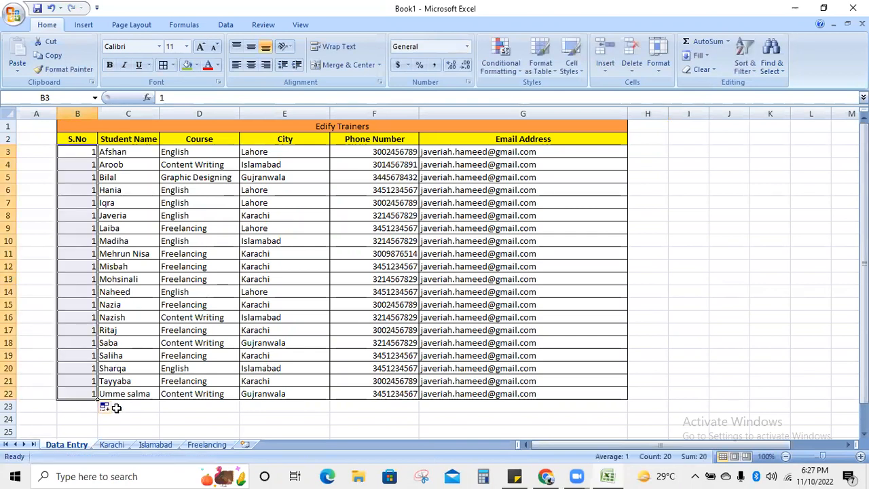
{"action": "left_click", "coordinate": [112, 407]}
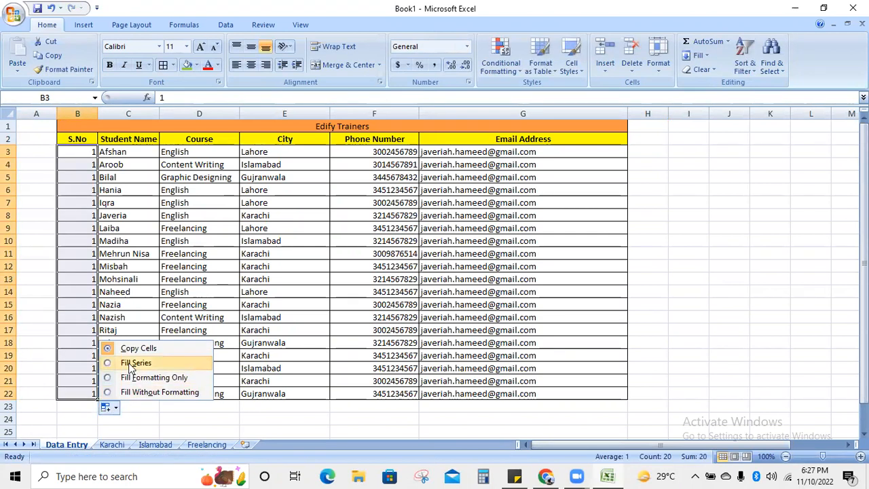
{"action": "left_click", "coordinate": [132, 364]}
{"action": "left_click", "coordinate": [208, 419]}
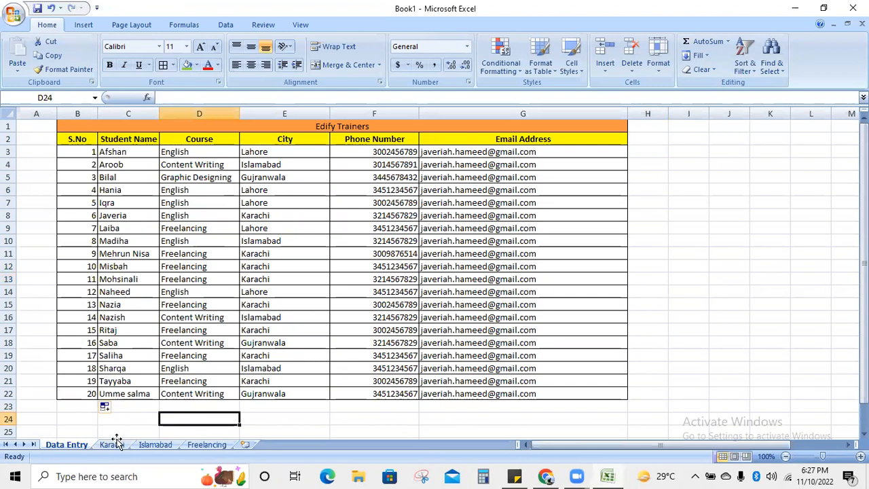
- Check the Karachi and Islamabad sheets, selecting Karachi names C4:C11, then return to Data Entry
{"action": "left_click", "coordinate": [112, 444]}
{"action": "left_click", "coordinate": [163, 445]}
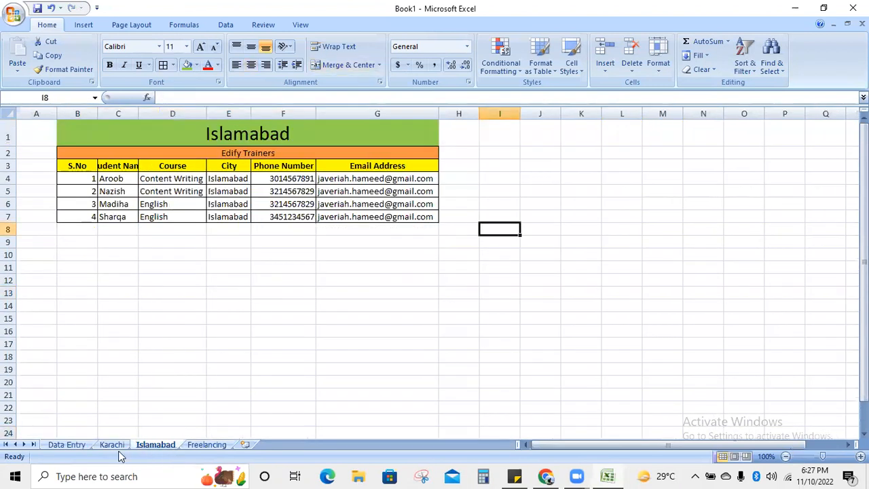
{"action": "left_click", "coordinate": [107, 445]}
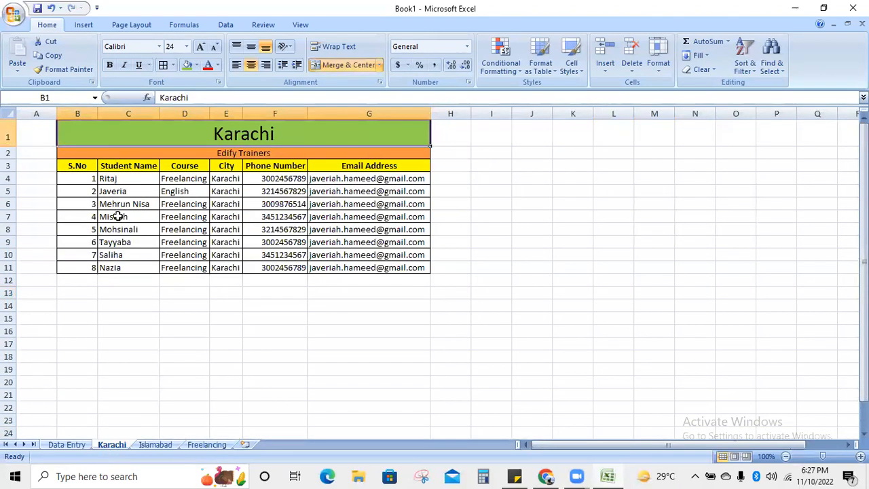
{"action": "left_click_drag", "start_coordinate": [118, 179], "coordinate": [119, 268]}
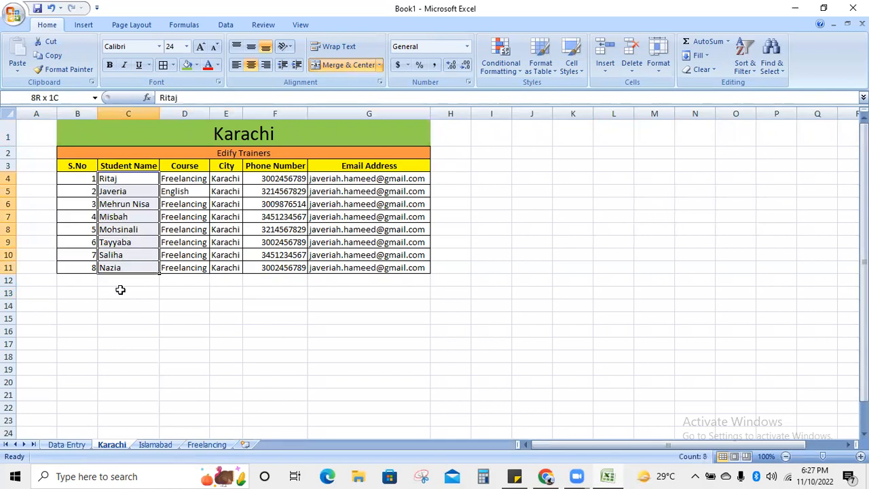
{"action": "left_click", "coordinate": [115, 363]}
{"action": "left_click", "coordinate": [77, 444]}
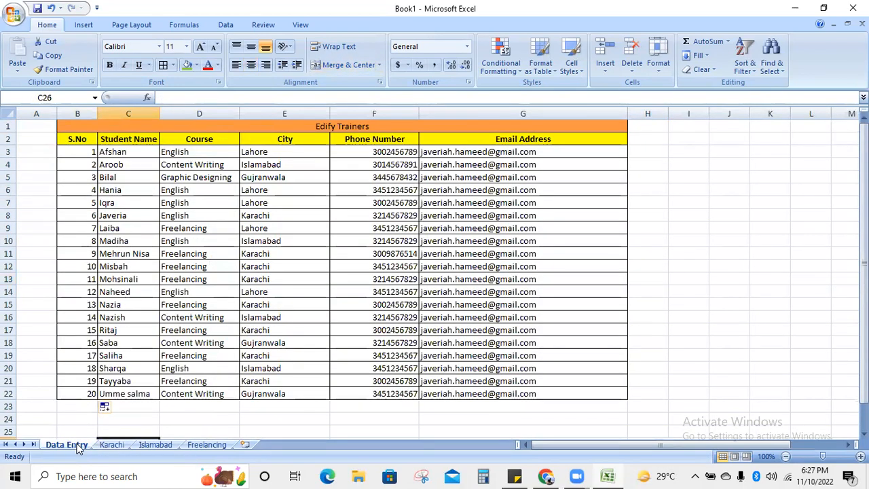
- Add '- sort in alphabetical order' to the task-list sticky note, then return to the workbook
{"action": "left_click", "coordinate": [519, 475]}
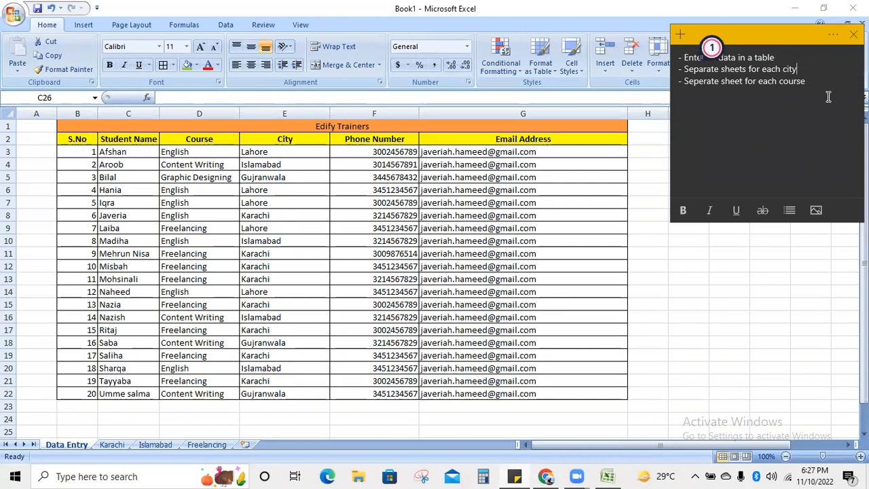
{"action": "key", "text": "Return"}
{"action": "type", "text": "- sort i"}
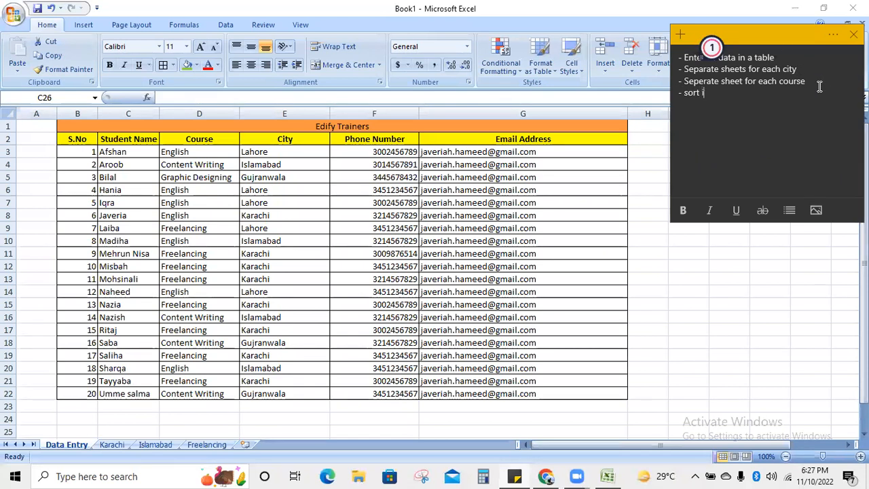
{"action": "type", "text": "n alphabetica"}
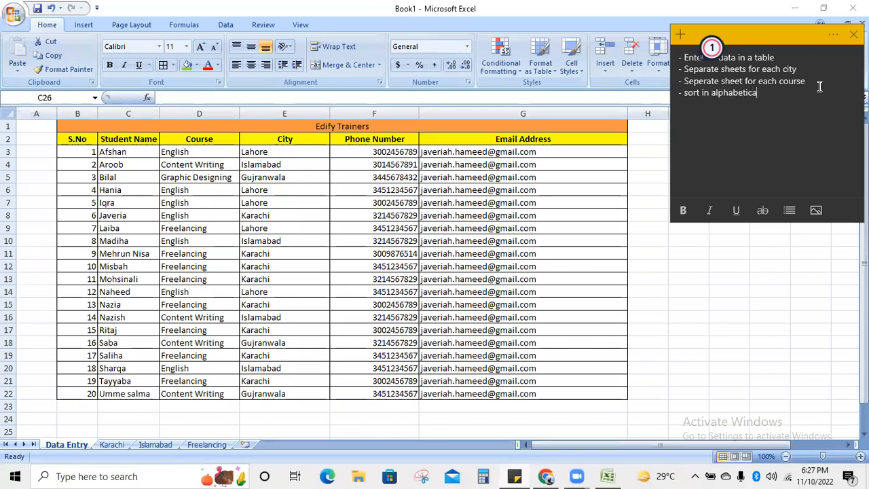
{"action": "type", "text": "l order"}
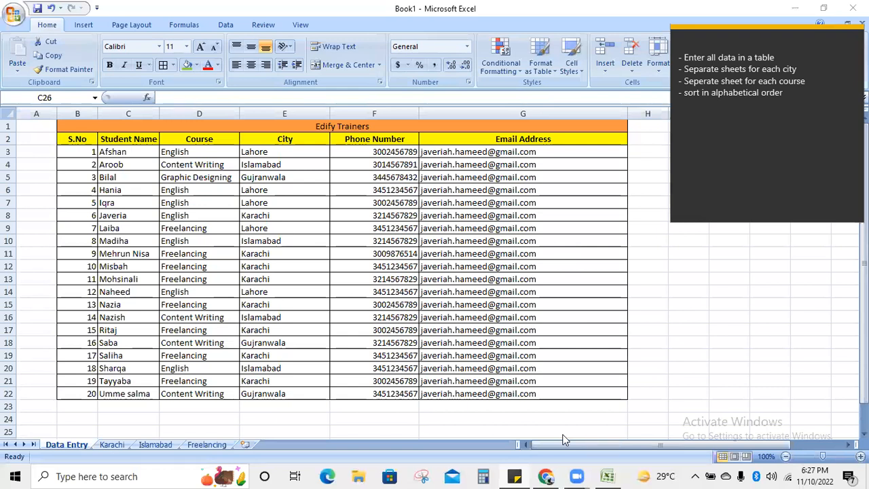
{"action": "left_click", "coordinate": [245, 448]}
- Insert a new worksheet and type the title 'Edify Trainers' in C1
{"action": "left_click", "coordinate": [246, 446]}
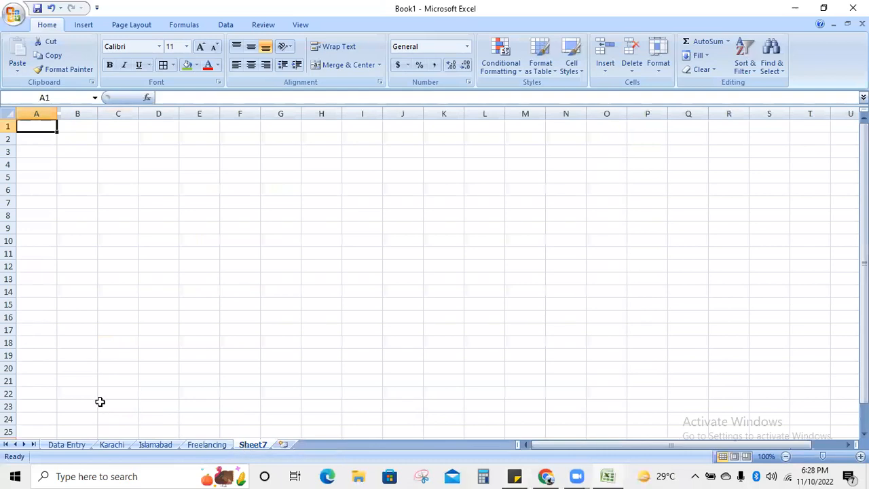
{"action": "left_click", "coordinate": [86, 139]}
{"action": "left_click", "coordinate": [117, 129]}
{"action": "type", "text": "E"}
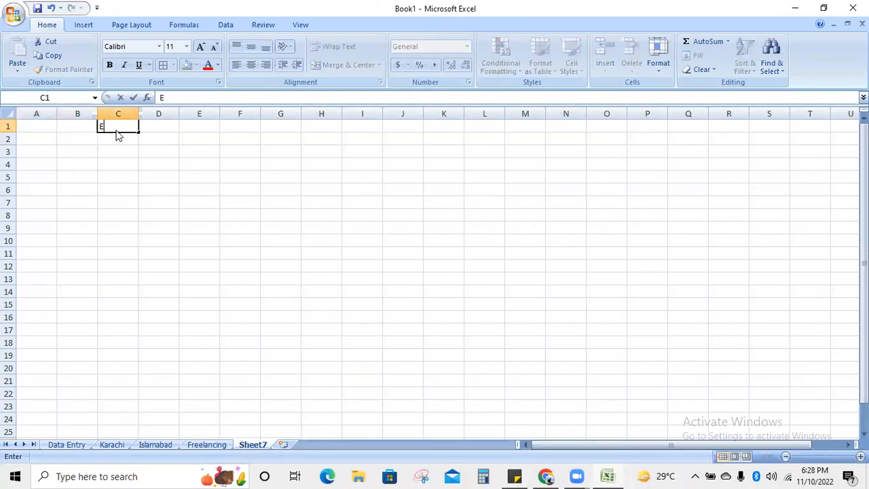
{"action": "type", "text": "dify Trainers"}
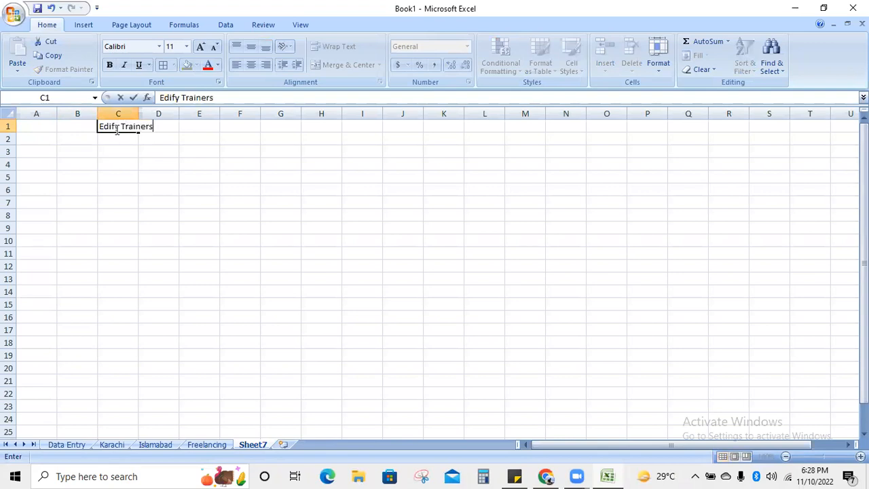
{"action": "left_click", "coordinate": [82, 148]}
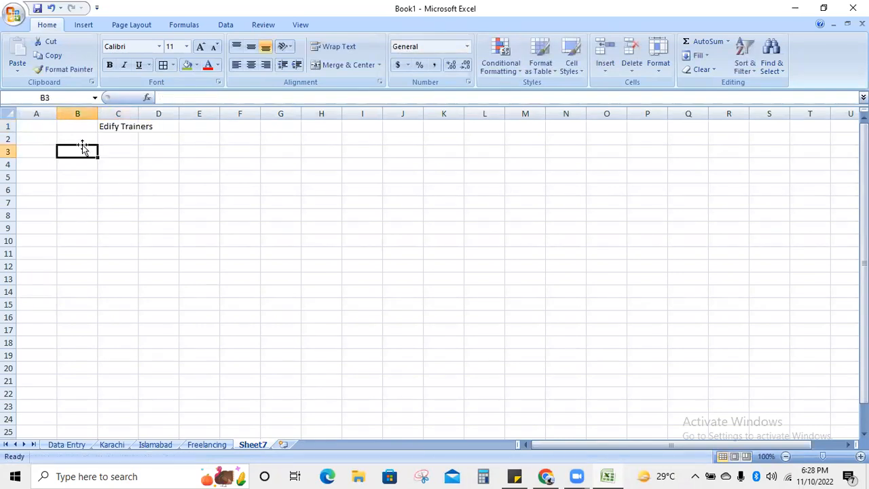
- Enter row-2 headings S. No, Fees Received, Paid to Employees and Savings
{"action": "left_click", "coordinate": [81, 139]}
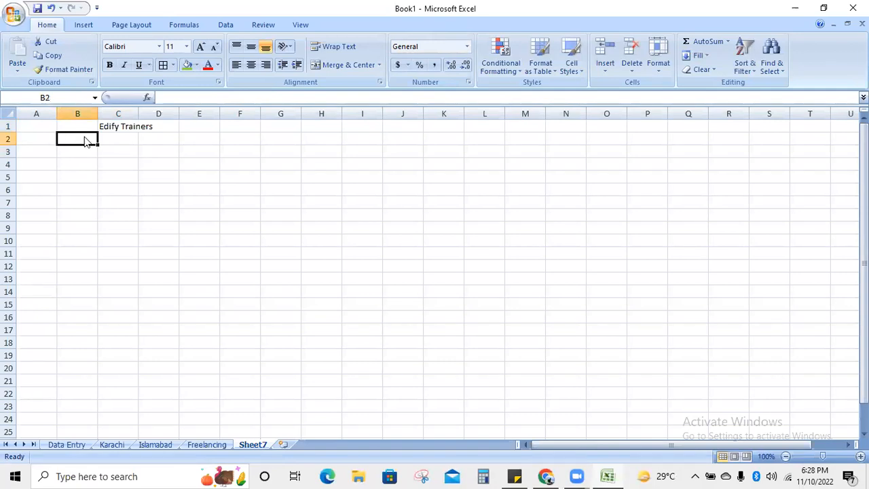
{"action": "type", "text": "Student"}
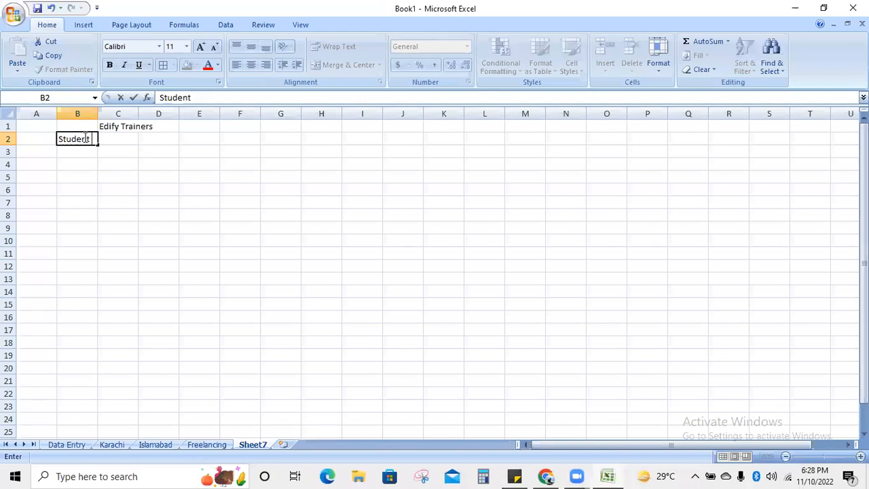
{"action": "key", "text": "BackSpace"}
{"action": "key", "text": "BackSpace"}
{"action": "key", "text": "BackSpace"}
{"action": "key", "text": "BackSpace"}
{"action": "key", "text": "BackSpace"}
{"action": "type", "text": "F"}
{"action": "type", "text": ","}
{"action": "type", "text": " No"}
{"action": "key", "text": "Tab"}
{"action": "type", "text": "Fees"}
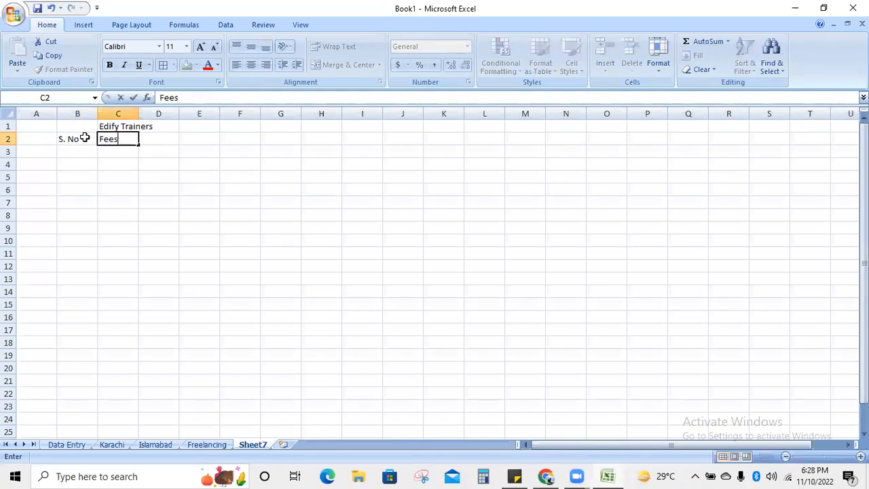
{"action": "type", "text": " Received"}
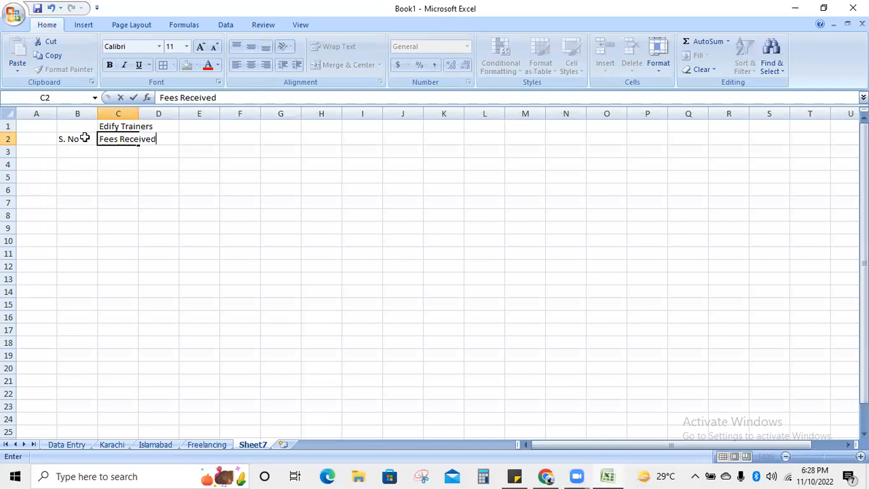
{"action": "key", "text": "Tab"}
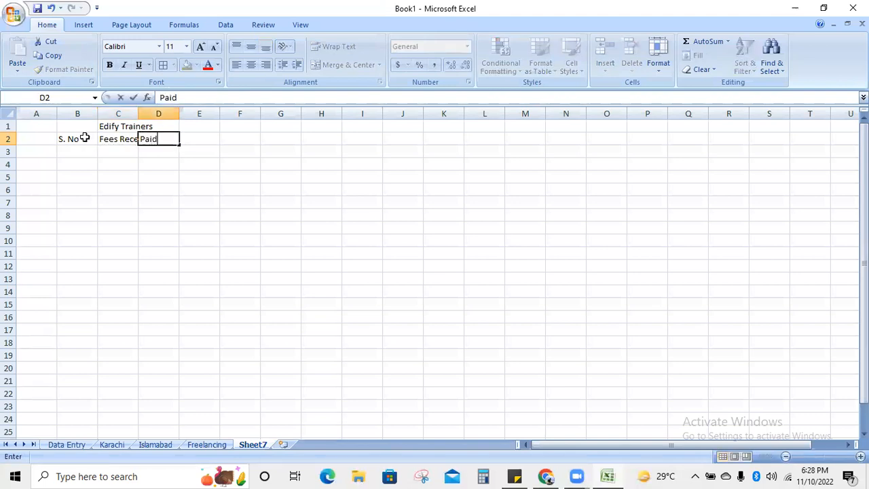
{"action": "type", "text": "to Emplo"}
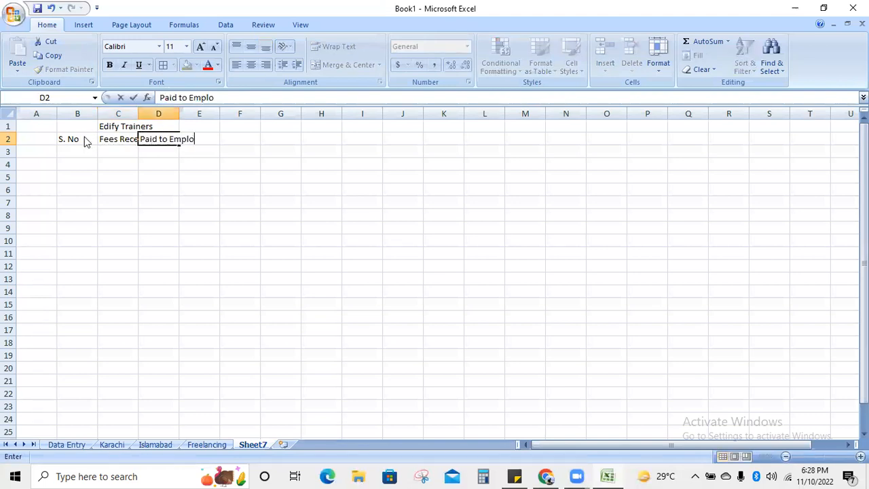
{"action": "type", "text": "yees"}
{"action": "key", "text": "Tab"}
{"action": "key", "text": "Tab"}
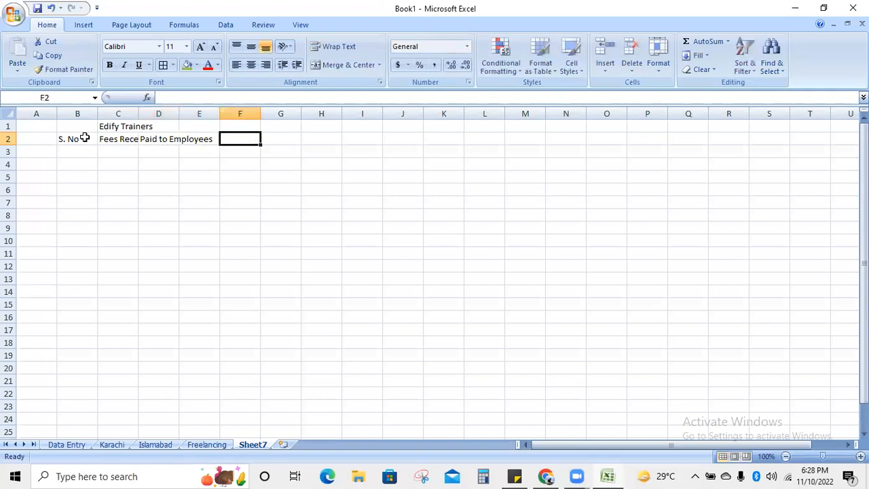
{"action": "type", "text": "Savings"}
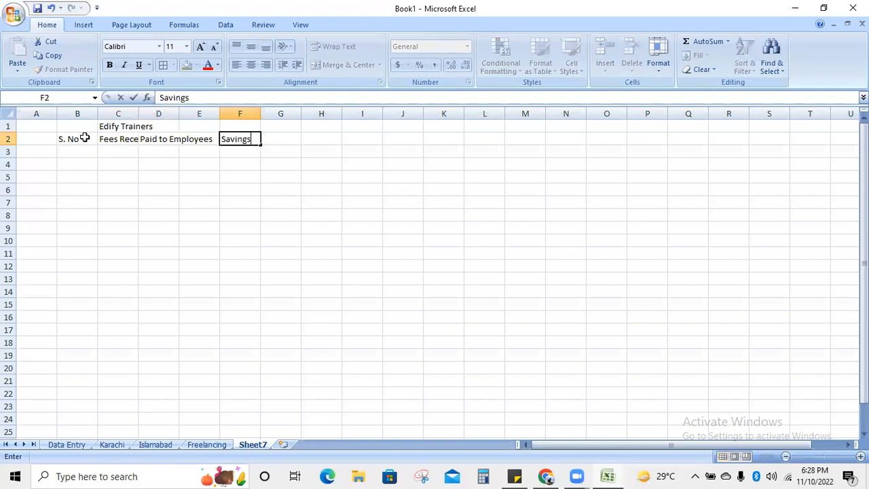
{"action": "left_click", "coordinate": [186, 203]}
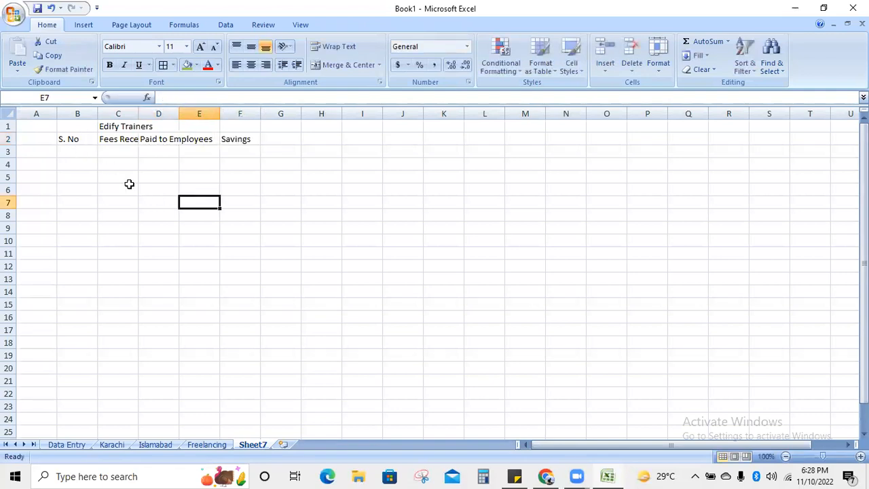
- Widen column C to fit Fees Received and merge and centre B1:F1
{"action": "left_click", "coordinate": [67, 127]}
{"action": "left_click", "coordinate": [118, 215]}
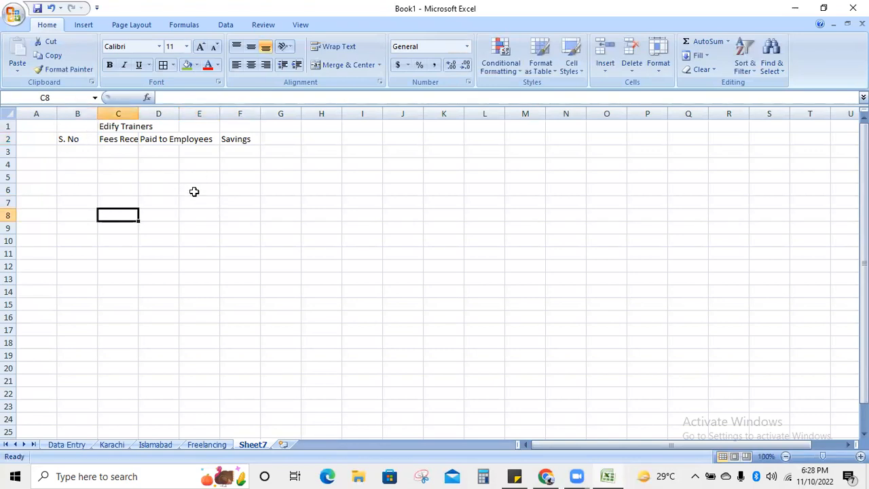
{"action": "left_click_drag", "start_coordinate": [138, 113], "coordinate": [287, 114]}
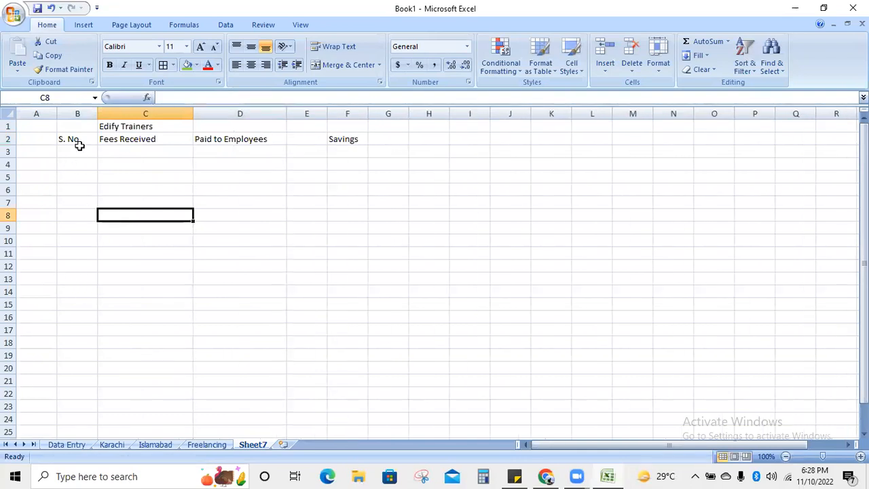
{"action": "left_click_drag", "start_coordinate": [76, 127], "coordinate": [349, 130]}
{"action": "left_click", "coordinate": [342, 65]}
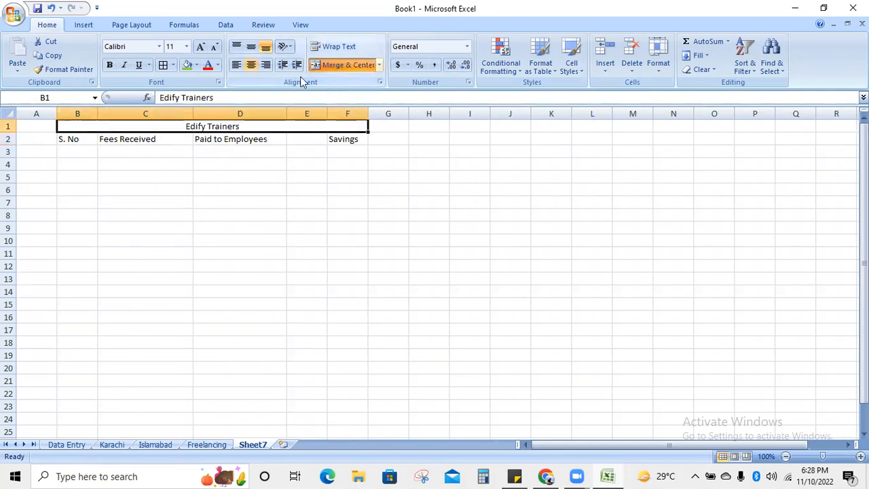
{"action": "left_click", "coordinate": [203, 224]}
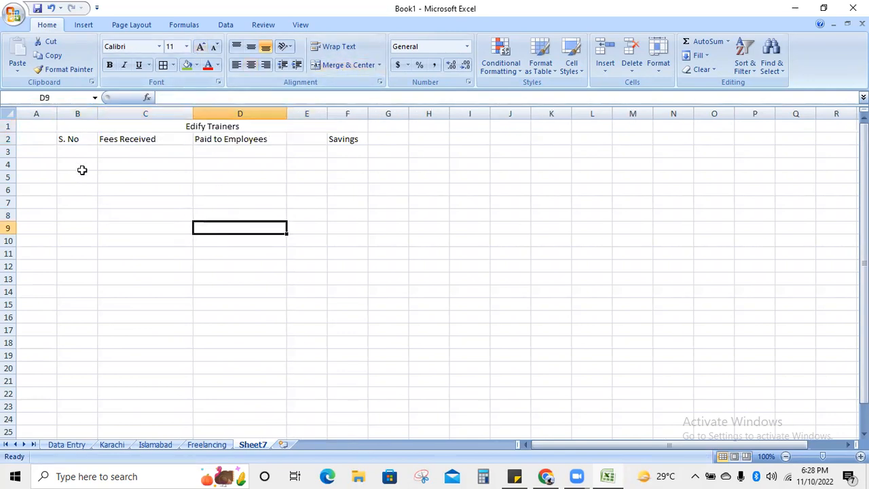
{"action": "left_click", "coordinate": [76, 153]}
- Enter S. No 1 and fees 2000, 1500, 2000, 2000 in C3:C6
{"action": "type", "text": "1"}
{"action": "key", "text": "Tab"}
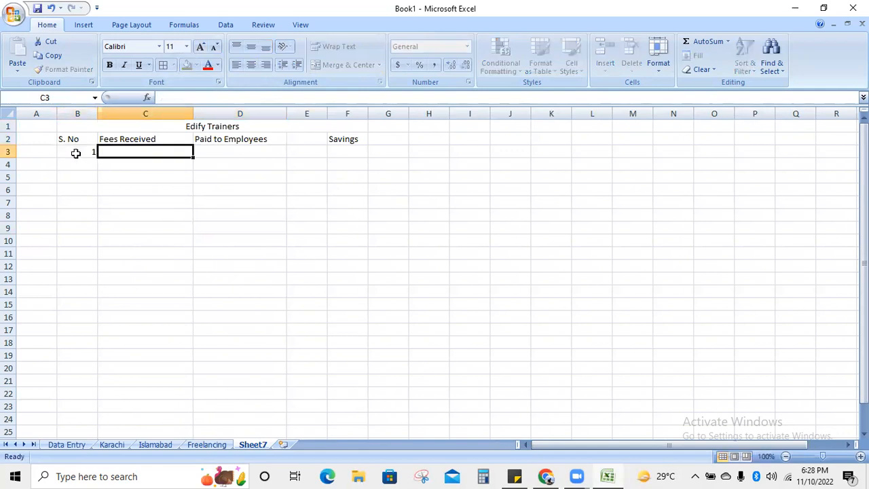
{"action": "type", "text": "2000"}
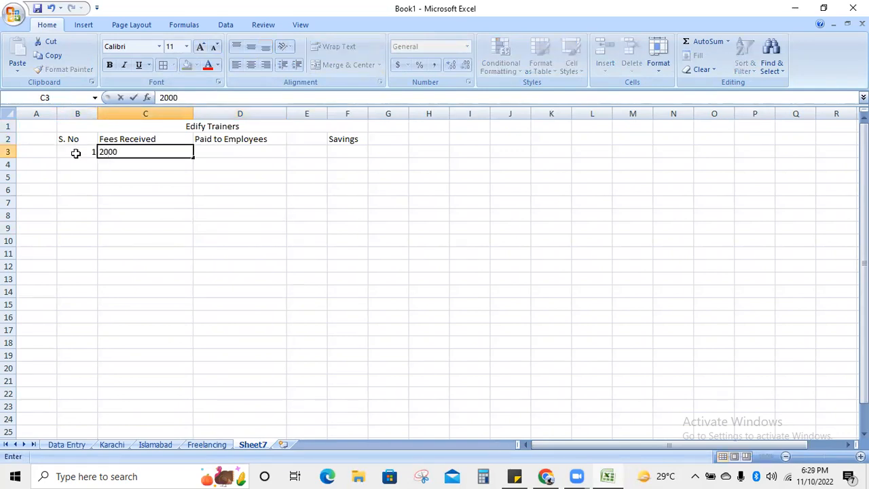
{"action": "key", "text": "Return"}
{"action": "type", "text": "1500"}
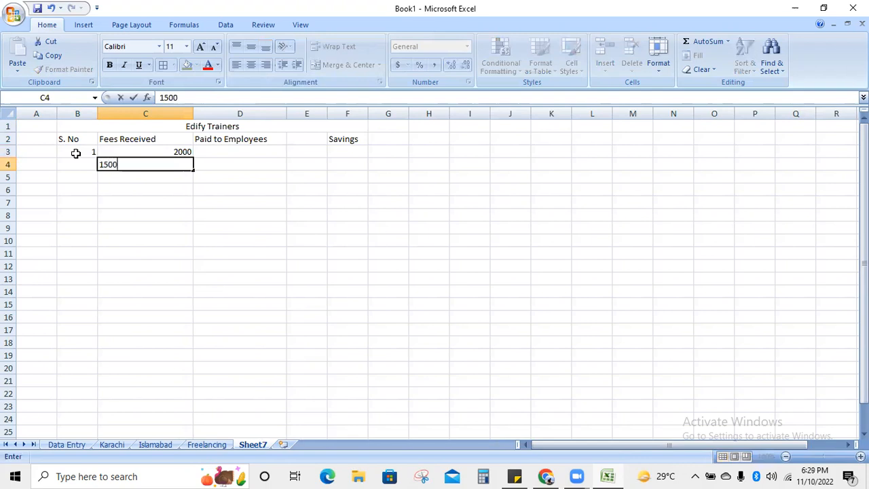
{"action": "key", "text": "Return"}
{"action": "type", "text": "2"}
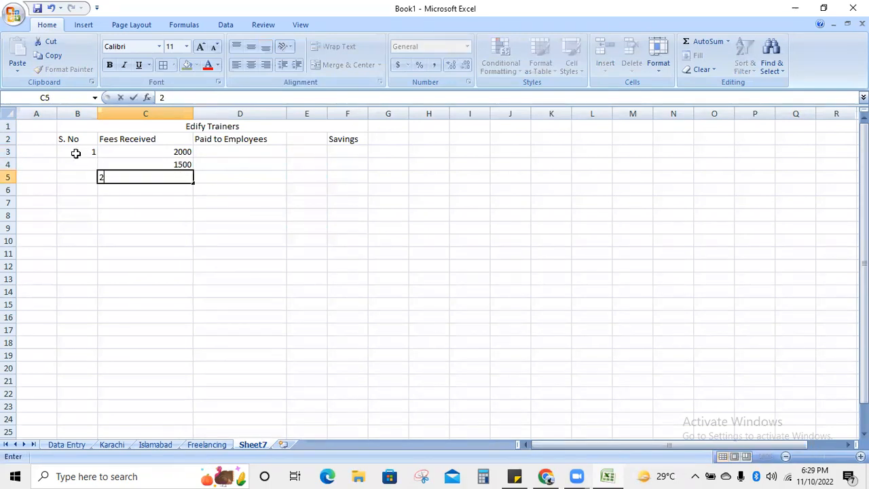
{"action": "type", "text": "00"}
{"action": "key", "text": "Return"}
{"action": "key", "text": "Up"}
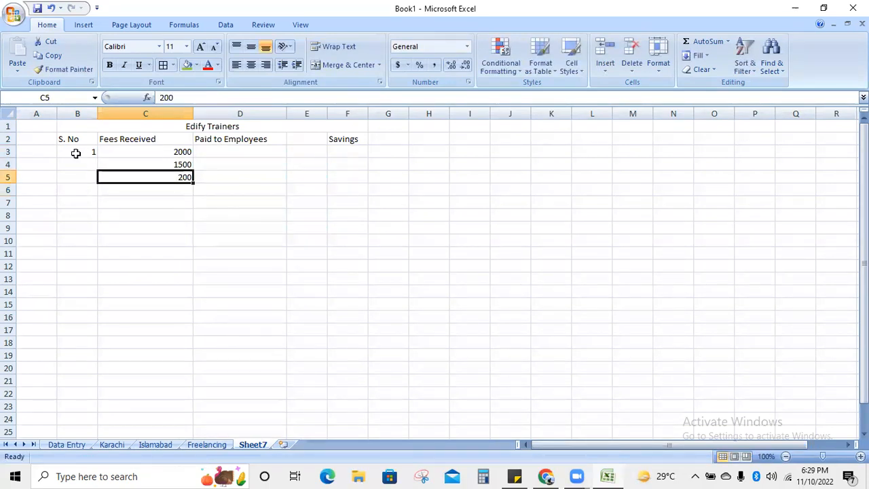
{"action": "type", "text": "2000"}
{"action": "key", "text": "Return"}
{"action": "type", "text": "2000"}
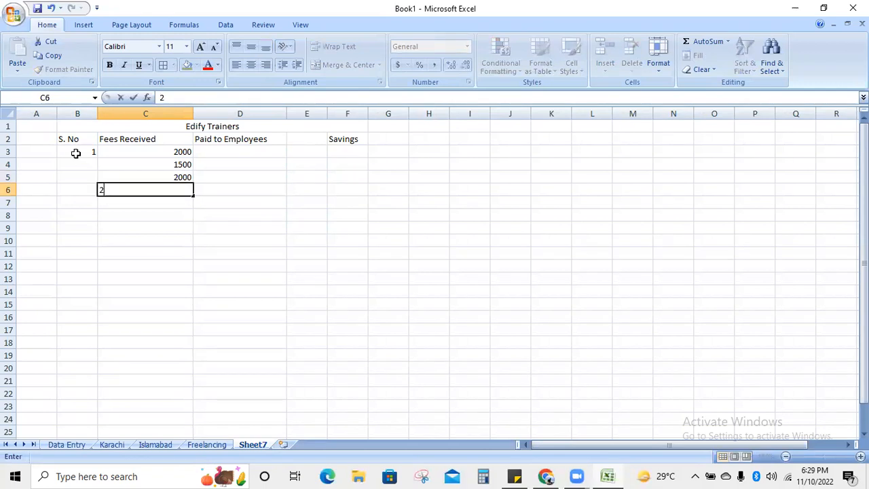
{"action": "left_click", "coordinate": [222, 201]}
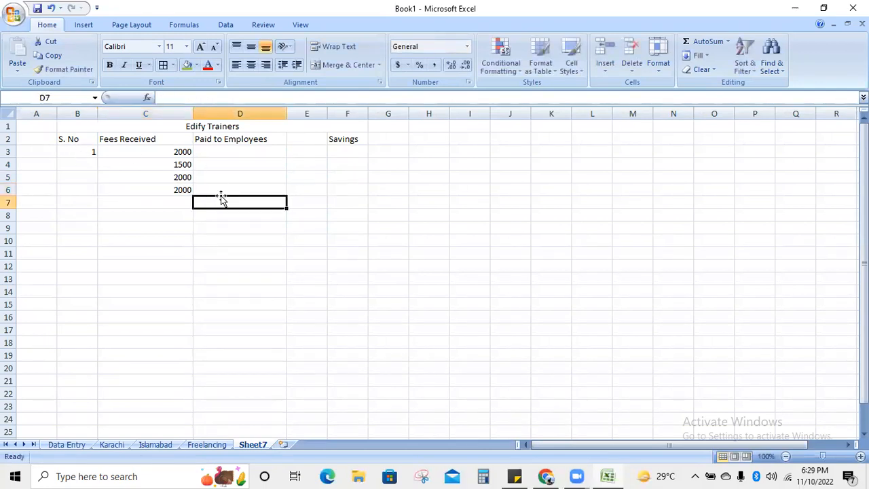
- Fill fees down: 2000 through row 12, 1500 for rows 13–20, 2000 in C21
{"action": "left_click", "coordinate": [166, 176]}
{"action": "left_click_drag", "start_coordinate": [193, 182], "coordinate": [194, 268]}
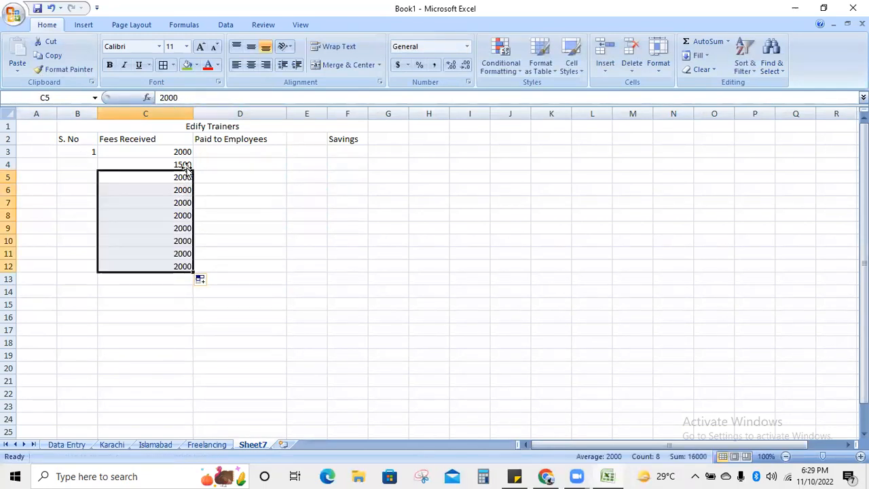
{"action": "left_click", "coordinate": [186, 165]}
{"action": "key", "text": "ctrl+c"}
{"action": "left_click", "coordinate": [181, 281]}
{"action": "key", "text": "ctrl+v"}
{"action": "left_click_drag", "start_coordinate": [194, 285], "coordinate": [190, 370]}
{"action": "left_click", "coordinate": [180, 382]}
{"action": "type", "text": "20000"}
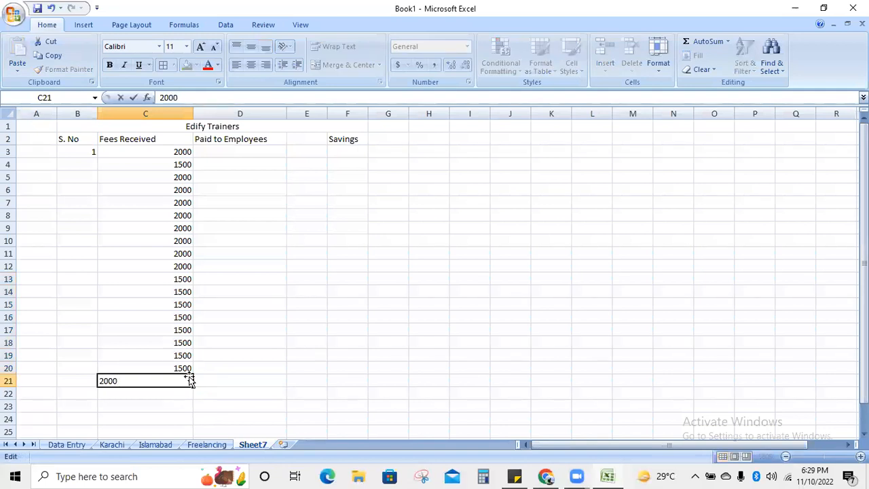
{"action": "key", "text": "Tab"}
- Number the S. No column 1 to 19 as a fill series down to B21
{"action": "left_click", "coordinate": [76, 154]}
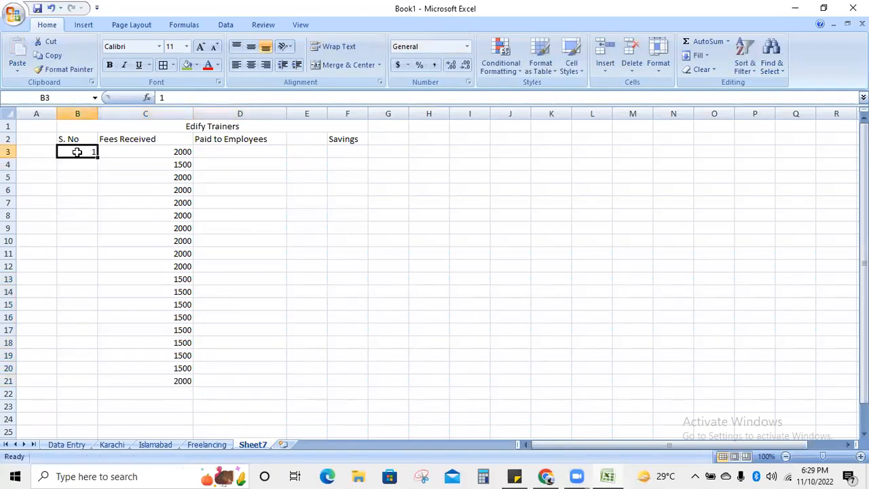
{"action": "left_click_drag", "start_coordinate": [96, 156], "coordinate": [79, 389]}
{"action": "left_click", "coordinate": [112, 397]}
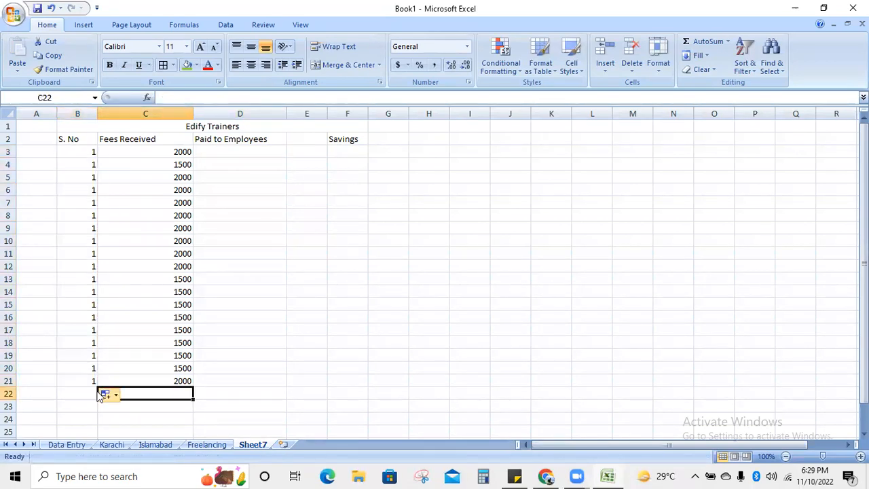
{"action": "left_click", "coordinate": [104, 394]}
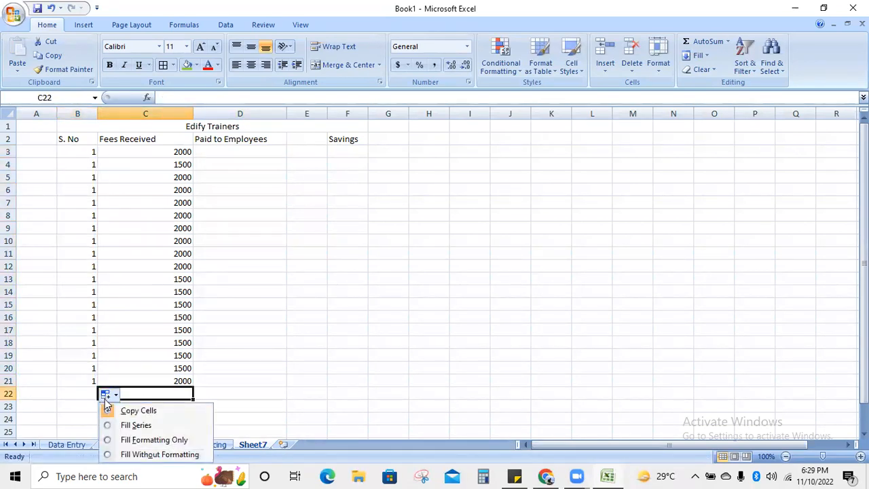
{"action": "left_click", "coordinate": [129, 425]}
{"action": "left_click", "coordinate": [319, 228]}
- Start Paid to Employees with 1000 in D3 and 1500 in D4
{"action": "left_click", "coordinate": [271, 161]}
{"action": "left_click", "coordinate": [269, 154]}
{"action": "type", "text": "1000"}
{"action": "key", "text": "Return"}
{"action": "type", "text": "15"}
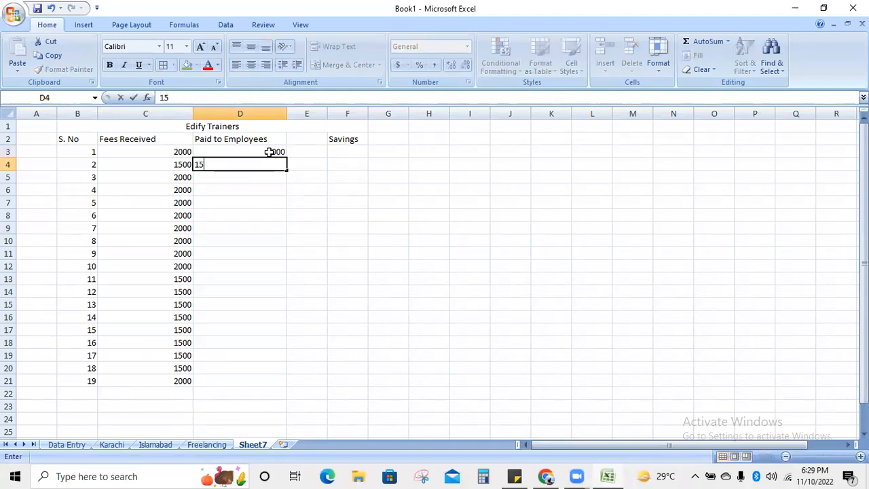
{"action": "type", "text": "00"}
- Fill Paid to Employees with 1000 down to D21, changing D11 to 1500
{"action": "left_click", "coordinate": [307, 201]}
{"action": "left_click", "coordinate": [252, 153]}
{"action": "key", "text": "ctrl+c"}
{"action": "left_click", "coordinate": [253, 174]}
{"action": "key", "text": "ctrl+v"}
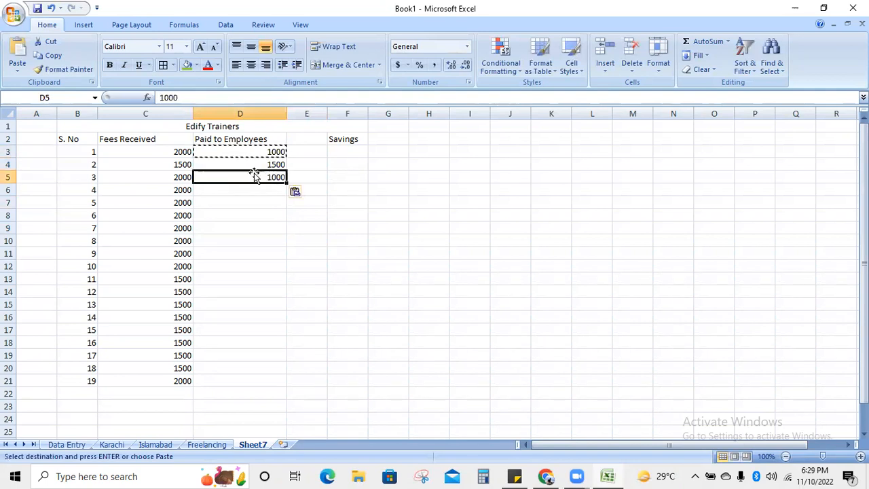
{"action": "double_click", "coordinate": [287, 183]}
{"action": "left_click", "coordinate": [351, 305]}
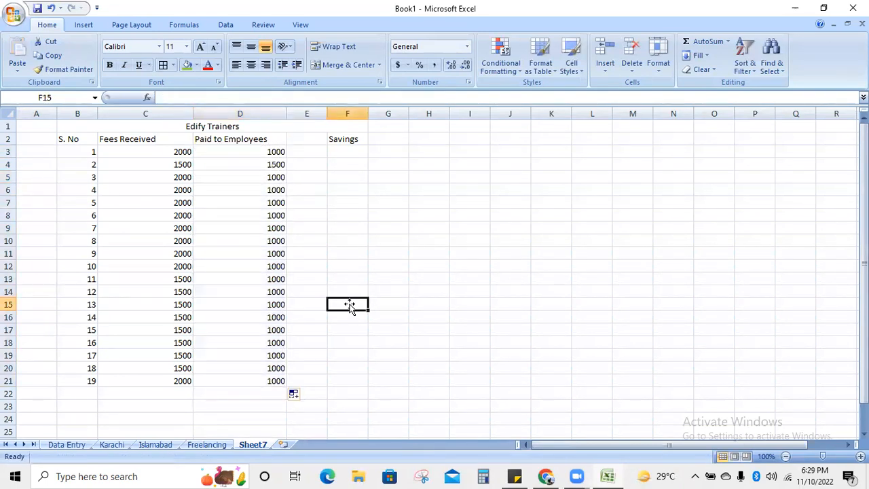
{"action": "left_click", "coordinate": [273, 382]}
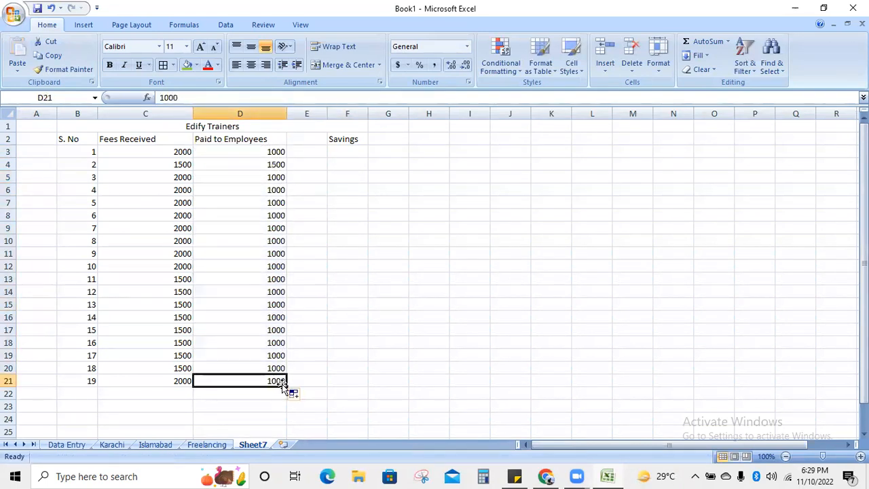
{"action": "left_click", "coordinate": [305, 240]}
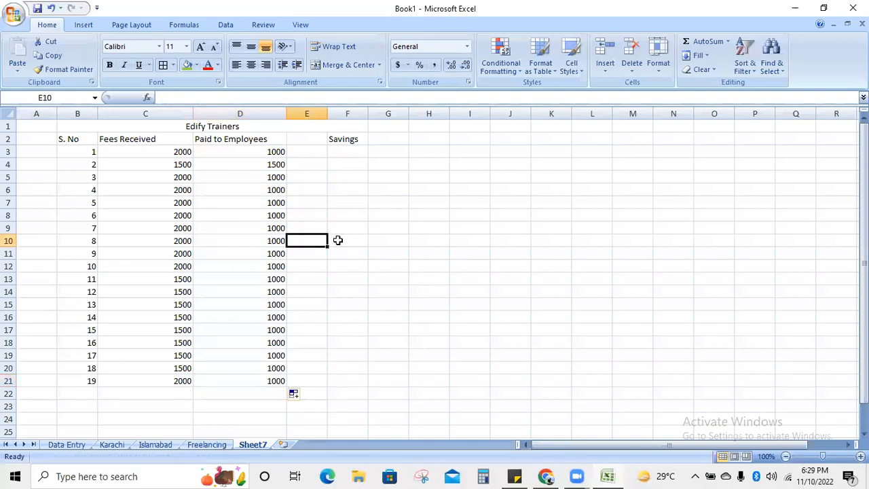
{"action": "left_click", "coordinate": [270, 255]}
{"action": "type", "text": "150"}
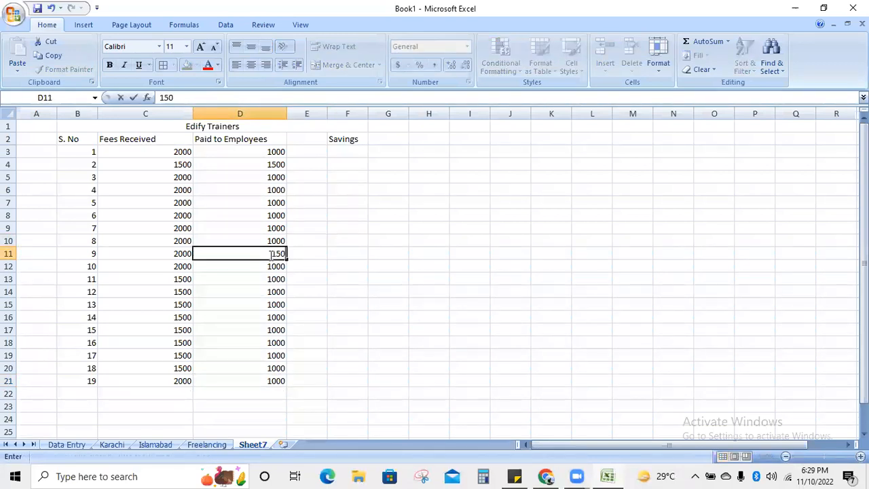
{"action": "key", "text": "Return"}
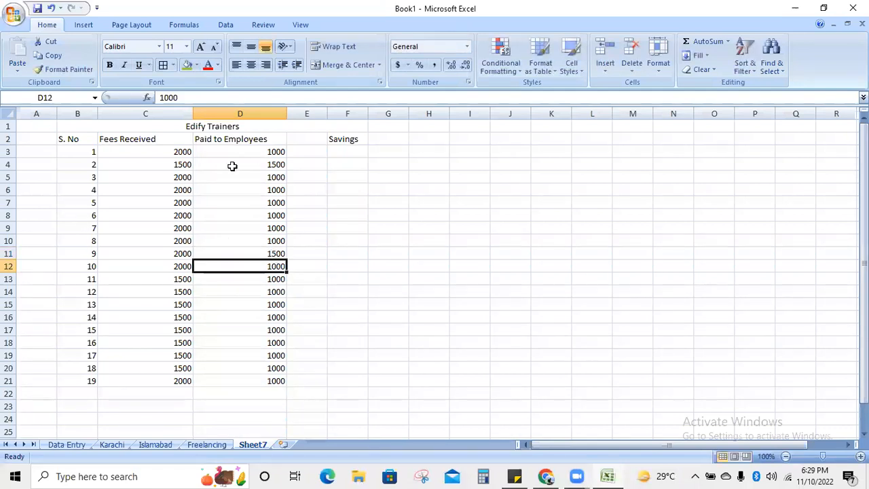
- Clear the contents of D3:D21 in the Paid to Employees column
{"action": "left_click_drag", "start_coordinate": [229, 154], "coordinate": [225, 377]}
{"action": "key", "text": "BackSpace"}
{"action": "left_click", "coordinate": [420, 339]}
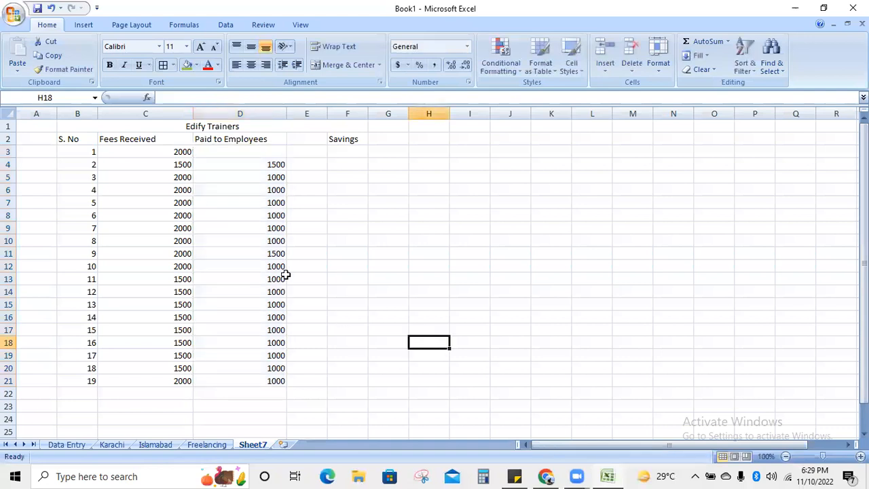
{"action": "left_click_drag", "start_coordinate": [225, 155], "coordinate": [252, 381]}
{"action": "right_click", "coordinate": [253, 355]}
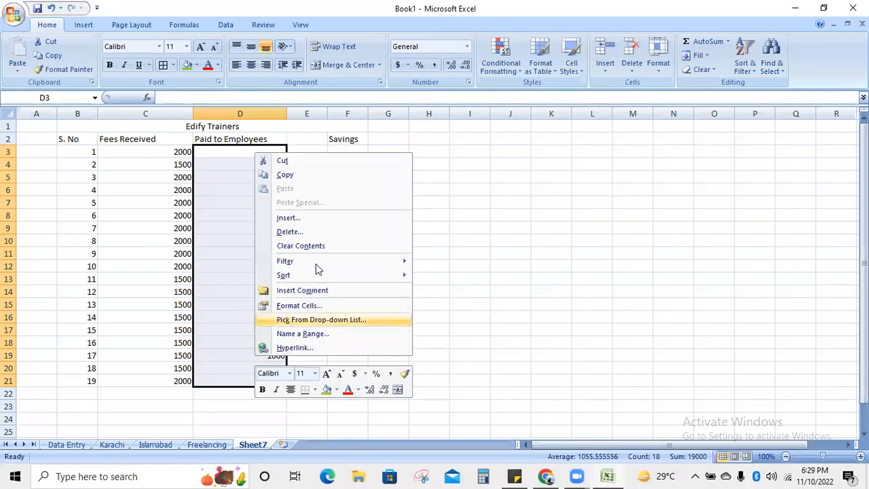
{"action": "left_click", "coordinate": [319, 247]}
{"action": "left_click", "coordinate": [411, 339]}
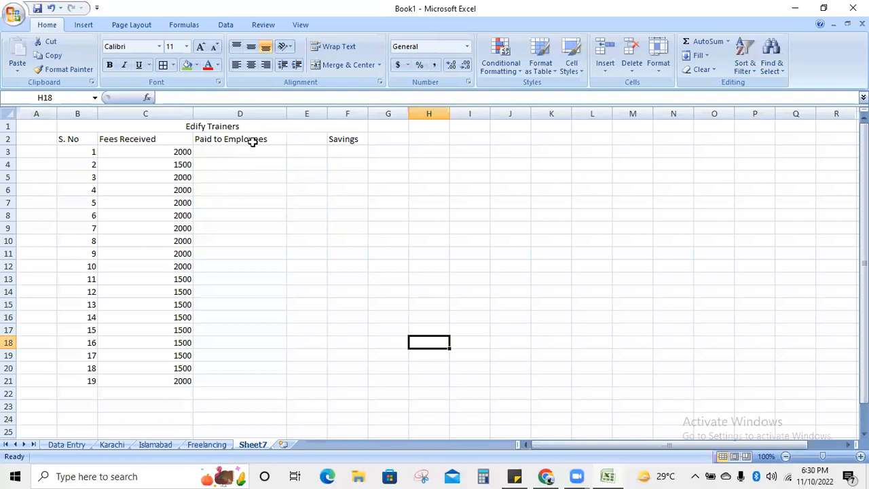
- Delete the Paid to Employees and Savings headings and retitle C2 'Fees Received (October)'
{"action": "left_click", "coordinate": [230, 142]}
{"action": "key", "text": "BackSpace"}
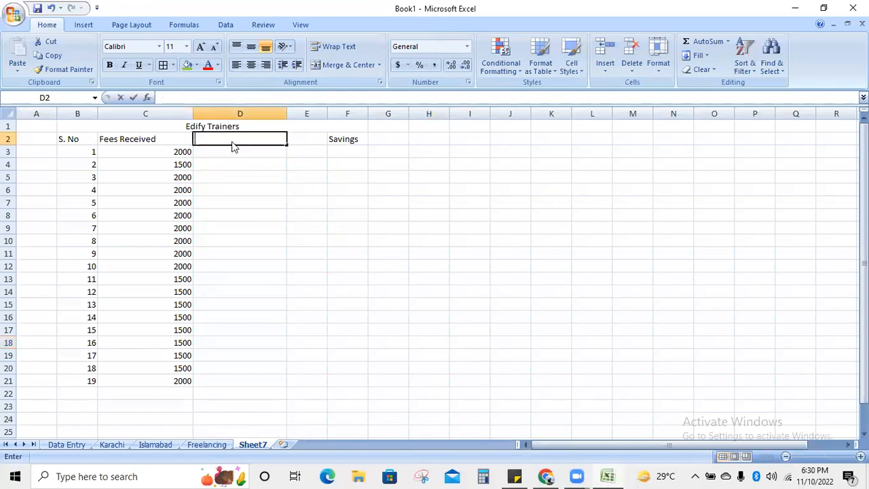
{"action": "left_click", "coordinate": [341, 140]}
{"action": "key", "text": "BackSpace"}
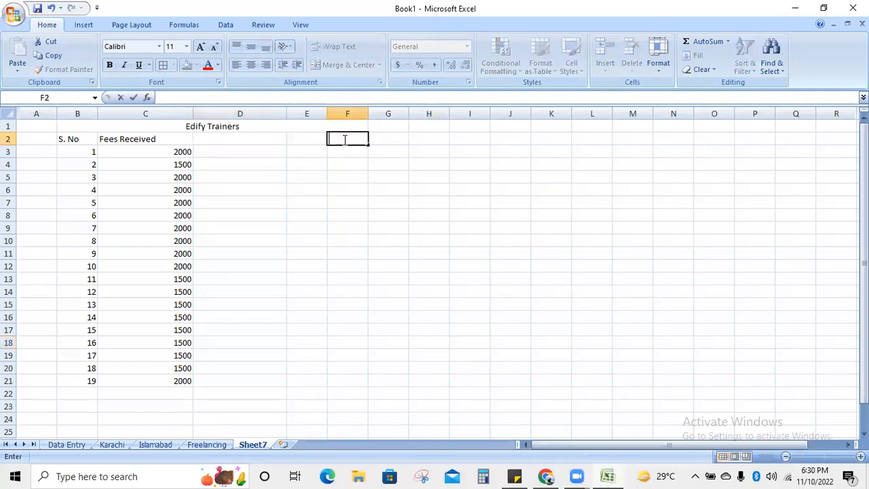
{"action": "left_click", "coordinate": [68, 125]}
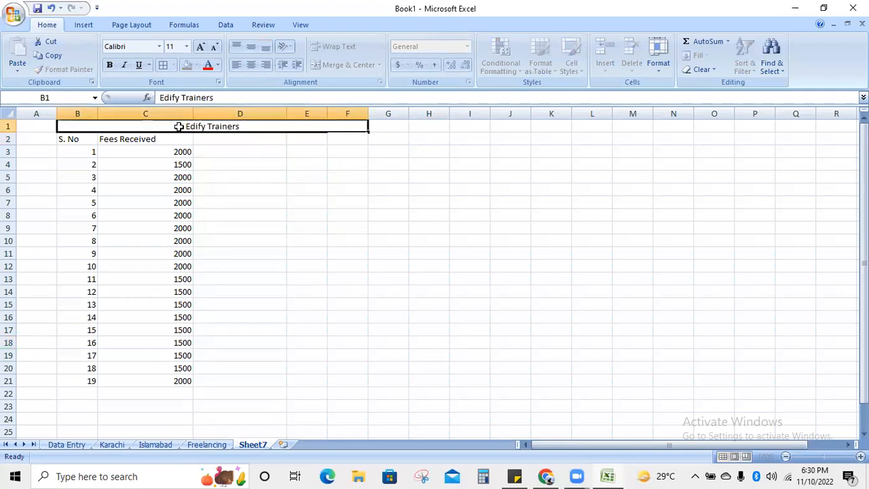
{"action": "left_click", "coordinate": [184, 407]}
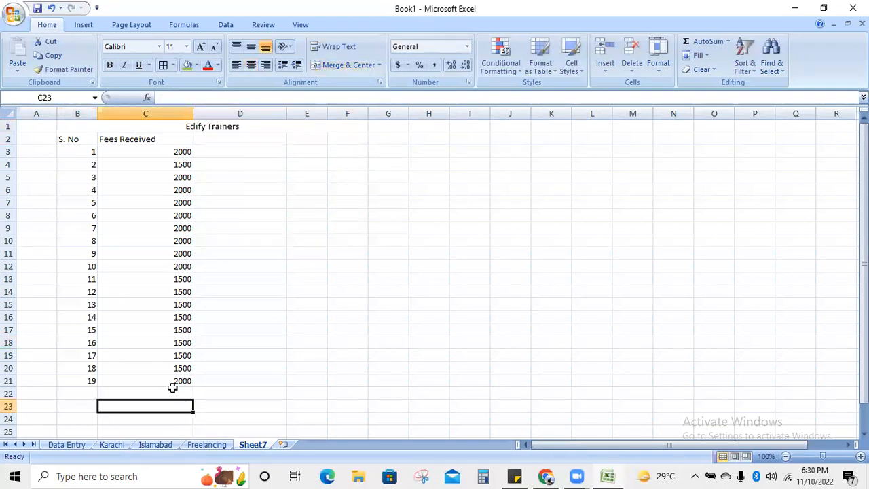
{"action": "left_click", "coordinate": [173, 392]}
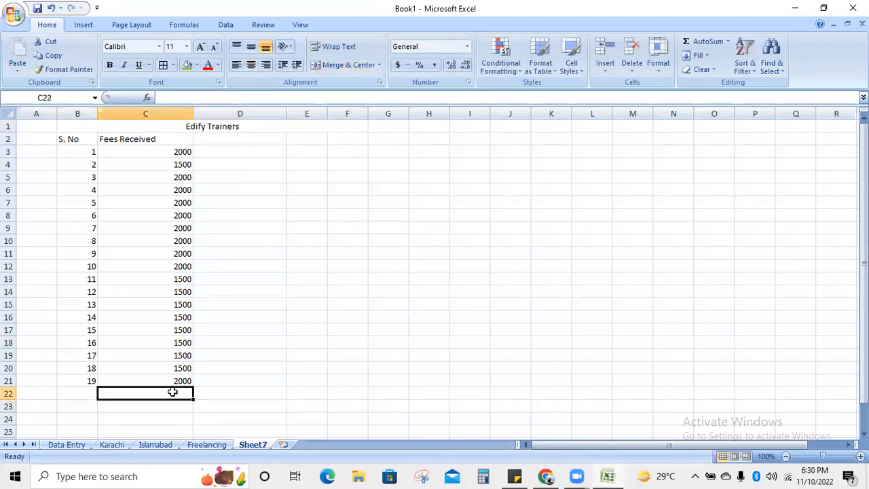
{"action": "double_click", "coordinate": [178, 141]}
{"action": "type", "text": "("}
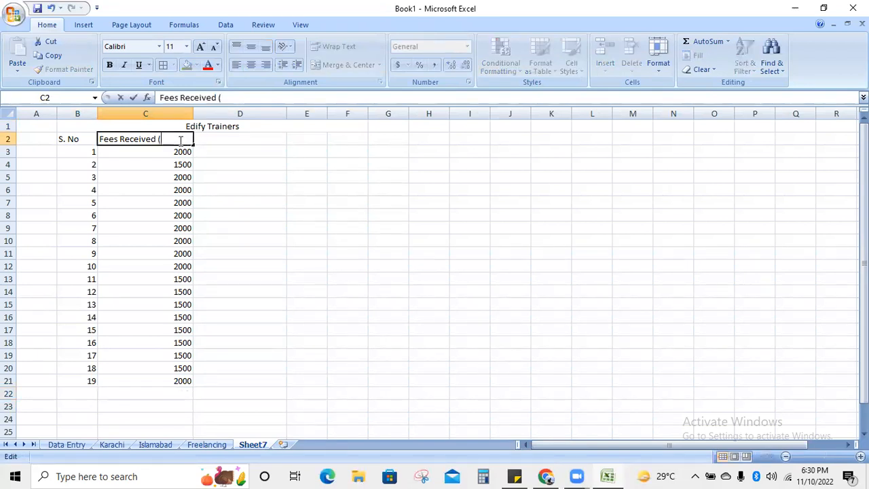
{"action": "type", "text": "October"}
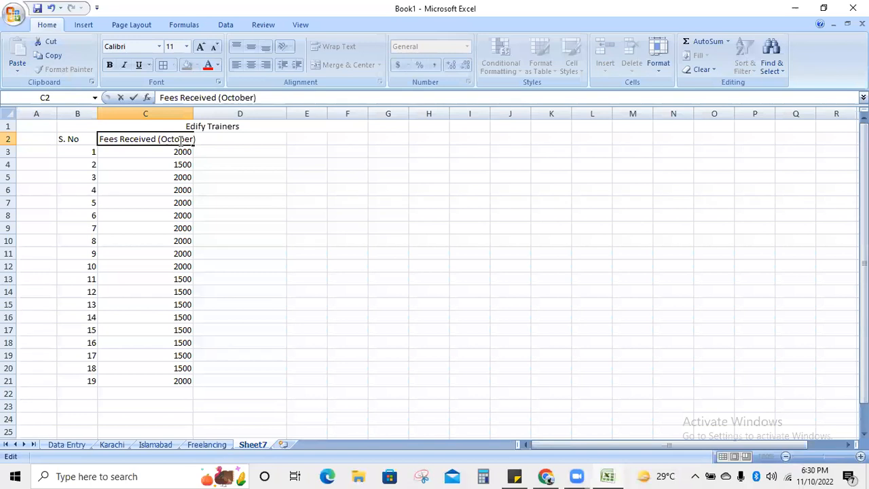
{"action": "left_click", "coordinate": [390, 330]}
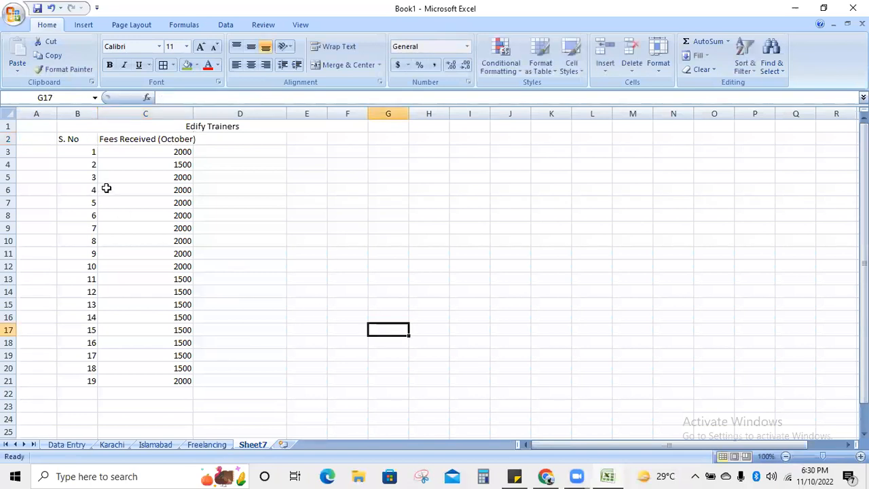
- Add S. No 20 with a 2000 fee in row 22, then select C3:C22 to view the sum
{"action": "left_click", "coordinate": [91, 397]}
{"action": "type", "text": "20"}
{"action": "key", "text": "Tab"}
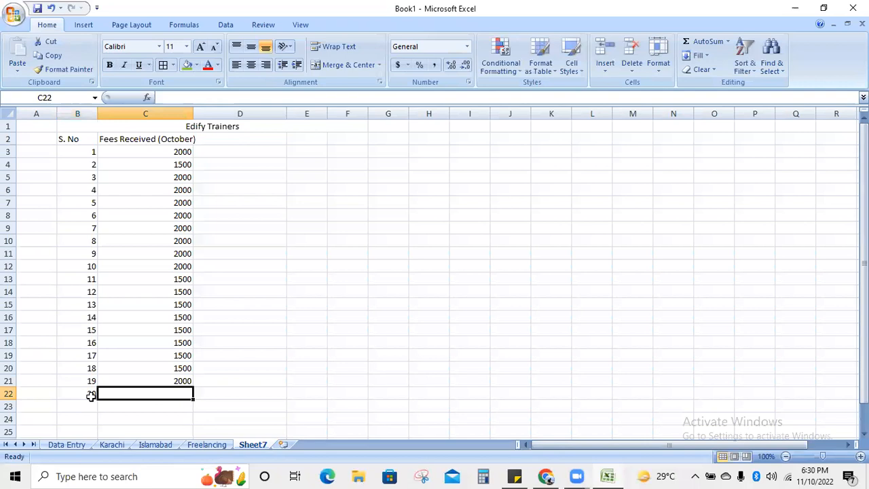
{"action": "type", "text": "2000"}
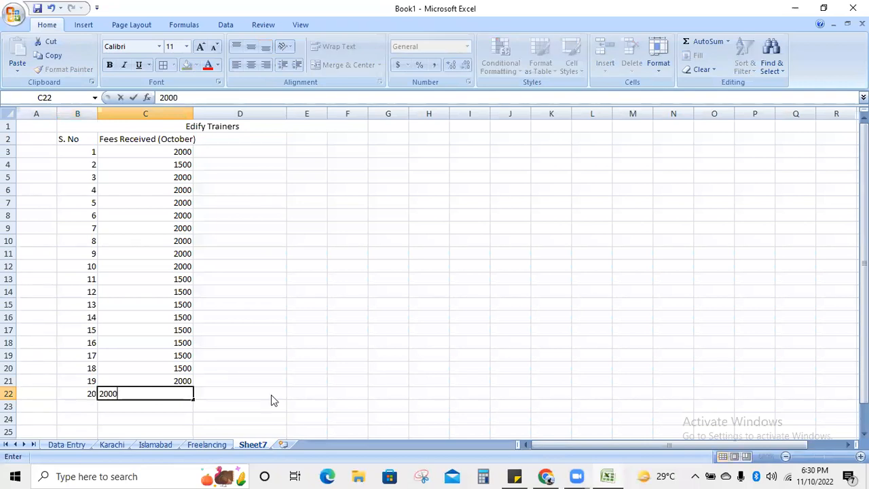
{"action": "key", "text": "Tab"}
{"action": "left_click", "coordinate": [176, 405]}
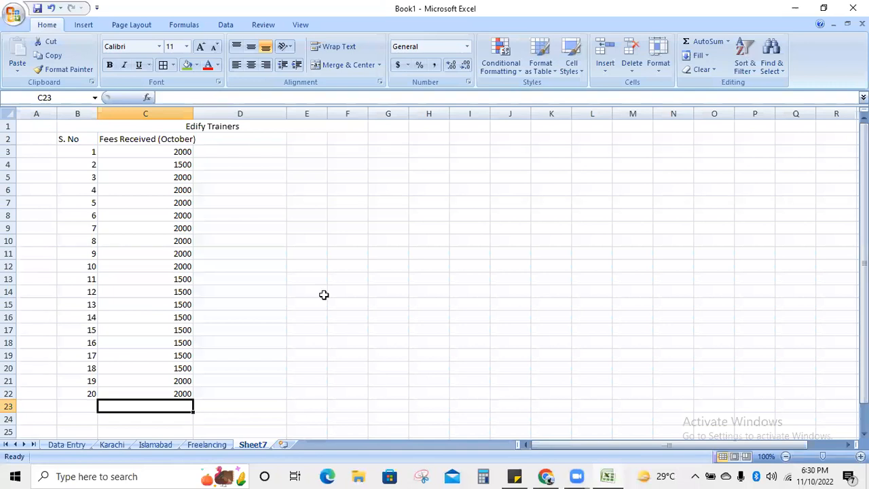
{"action": "left_click", "coordinate": [169, 151]}
{"action": "left_click_drag", "start_coordinate": [168, 160], "coordinate": [179, 394]}
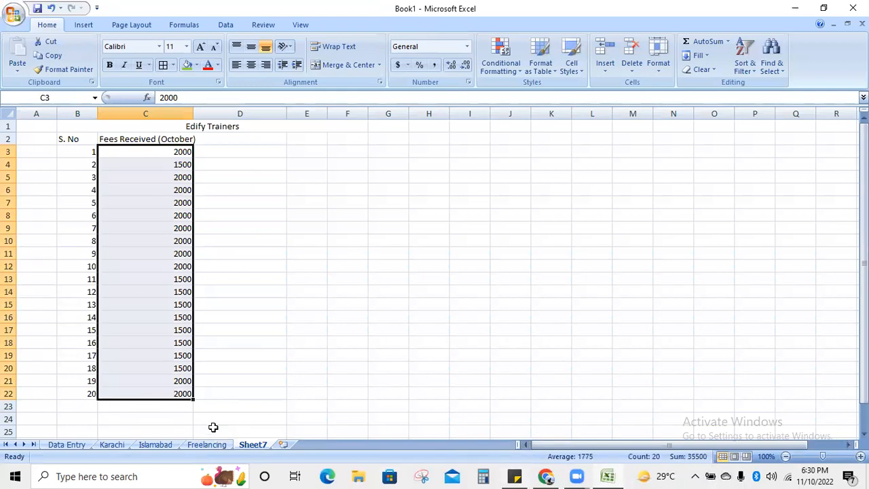
- Enter 35500 as the fees total in C23, making it bold with a larger font
{"action": "left_click", "coordinate": [188, 403]}
{"action": "type", "text": "35500"}
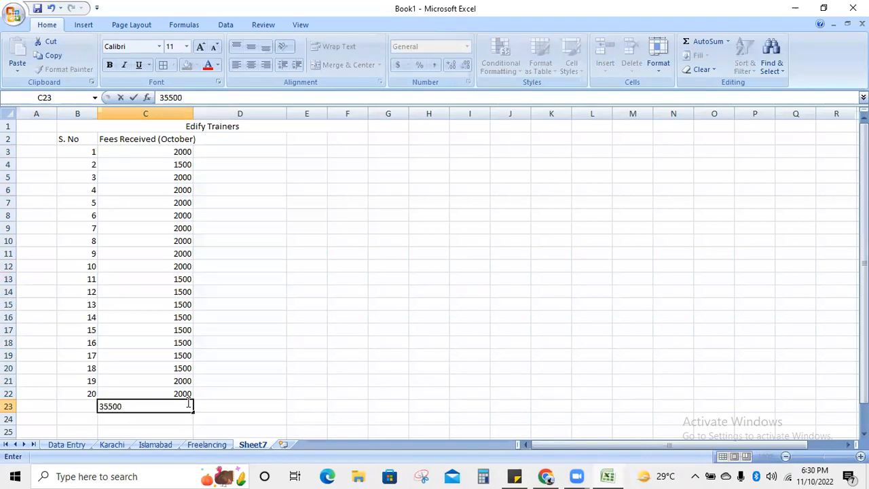
{"action": "key", "text": "Return"}
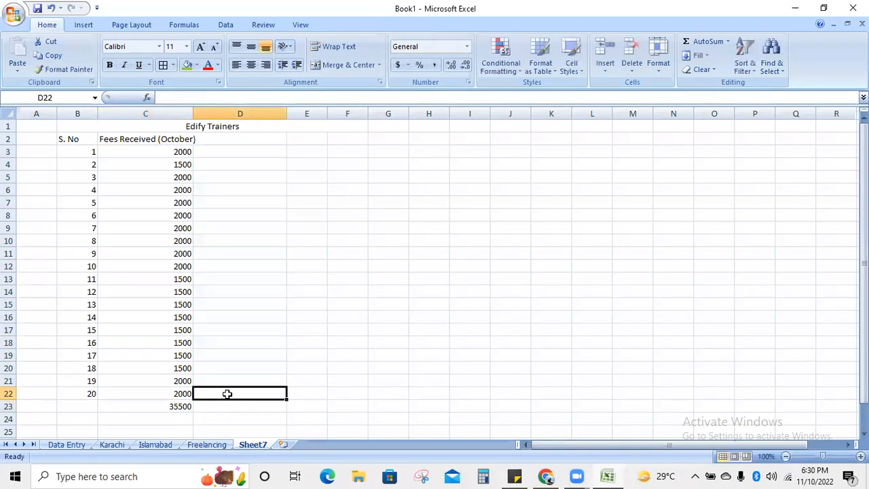
{"action": "left_click", "coordinate": [145, 405]}
{"action": "left_click", "coordinate": [109, 66]}
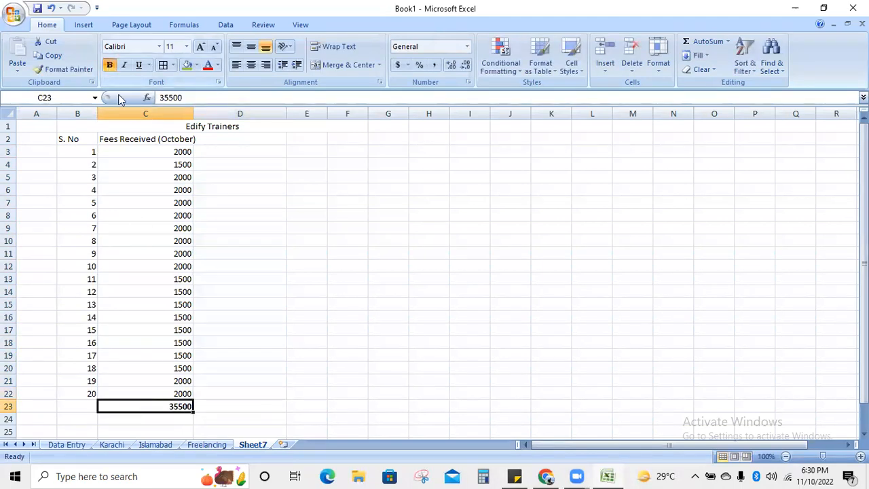
{"action": "left_click", "coordinate": [265, 326]}
{"action": "left_click", "coordinate": [174, 406]}
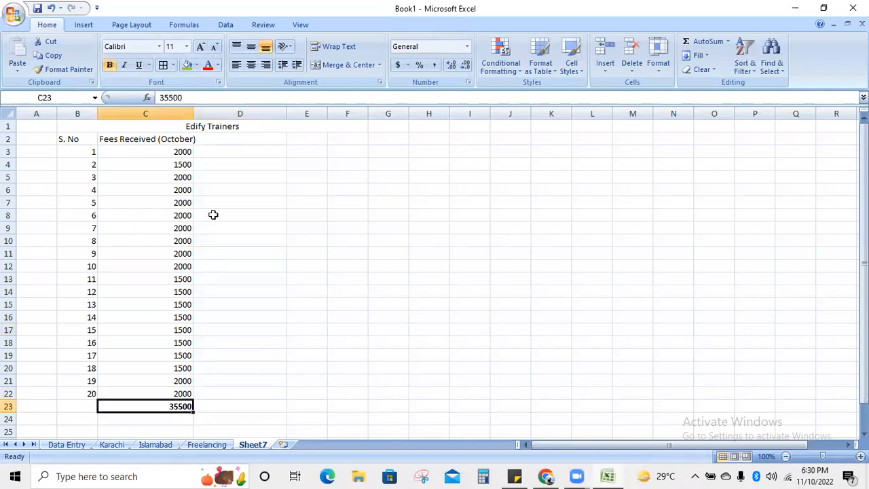
{"action": "left_click", "coordinate": [201, 46]}
{"action": "left_click", "coordinate": [201, 46]}
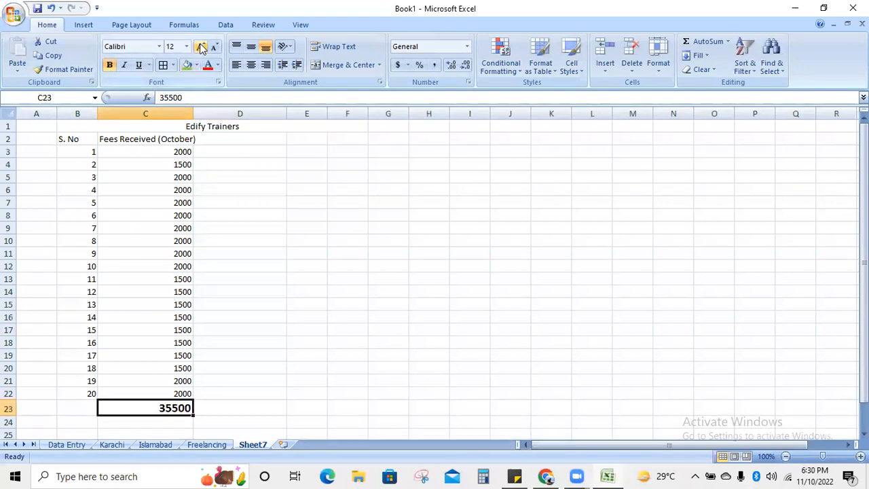
{"action": "left_click", "coordinate": [307, 342]}
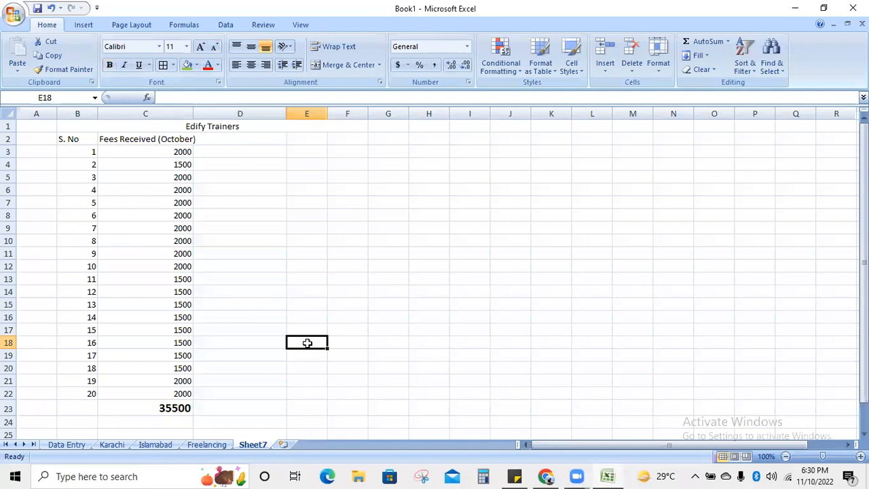
- Insert a blank row at row 9 and enter a 1500 fee in it
{"action": "left_click", "coordinate": [7, 228]}
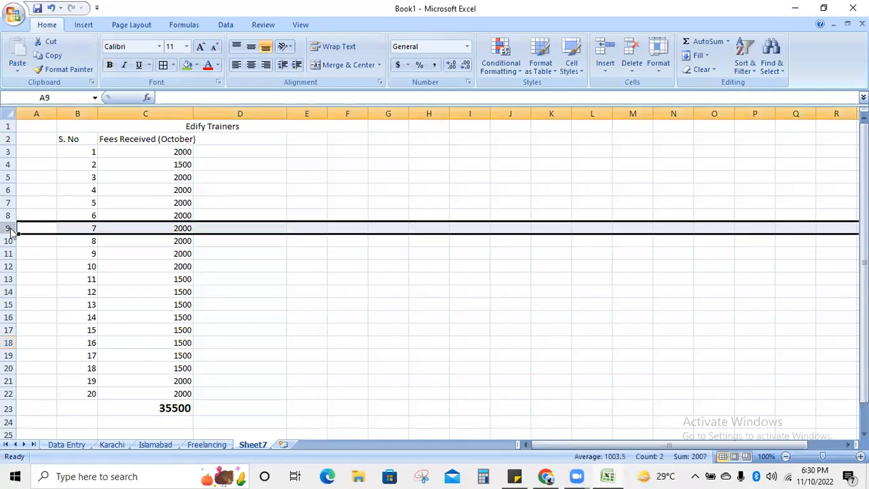
{"action": "right_click", "coordinate": [9, 229]}
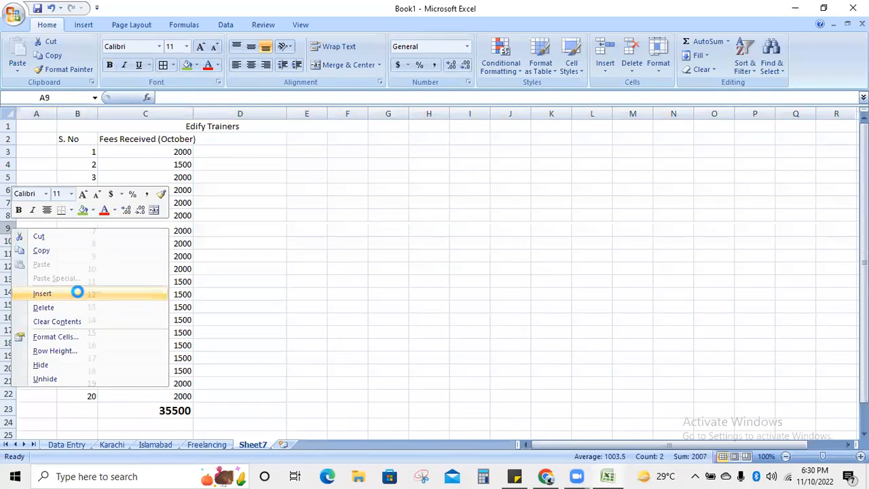
{"action": "left_click", "coordinate": [75, 294]}
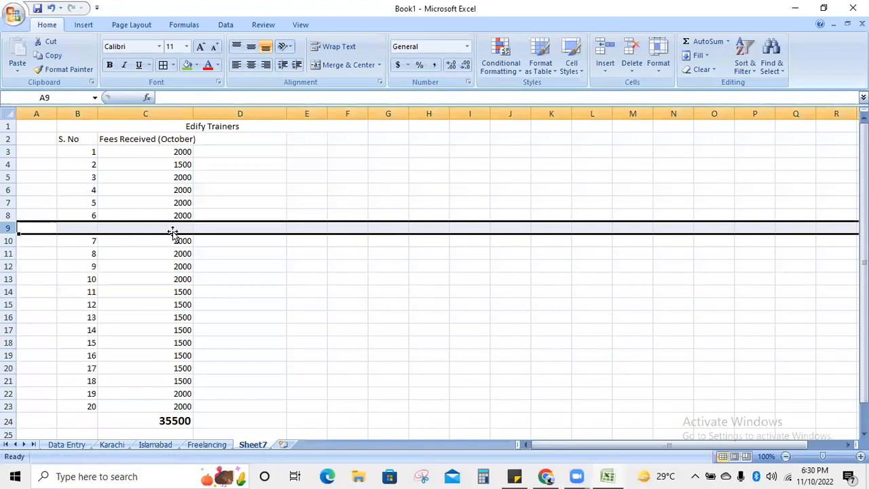
{"action": "left_click", "coordinate": [172, 227]}
{"action": "type", "text": "1"}
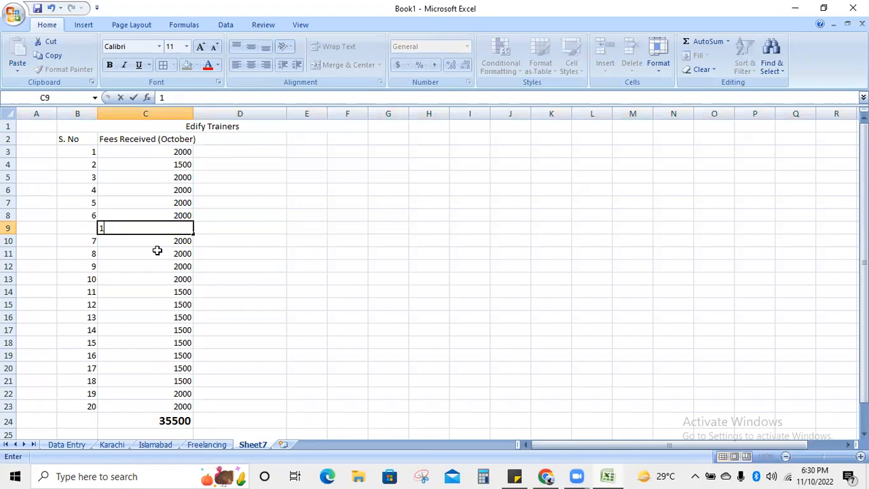
{"action": "type", "text": "50"}
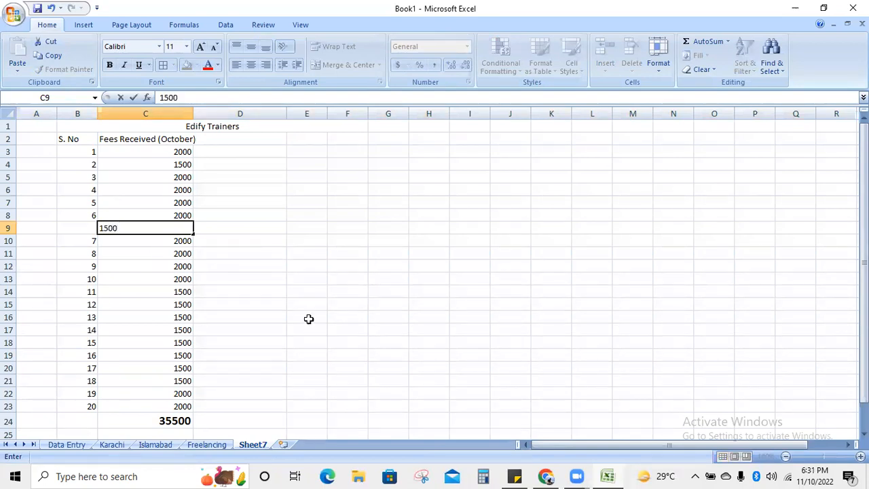
{"action": "type", "text": "0"}
{"action": "left_click", "coordinate": [308, 318]}
- Check the sum of fees C3:C23 in the status bar, then bring up File Explorer
{"action": "left_click", "coordinate": [182, 420]}
{"action": "left_click_drag", "start_coordinate": [173, 406], "coordinate": [158, 154]}
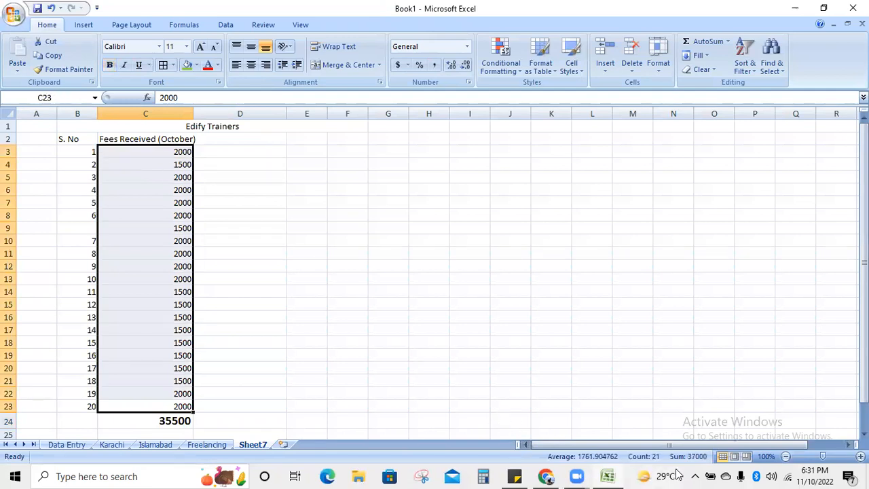
{"action": "left_click", "coordinate": [495, 340]}
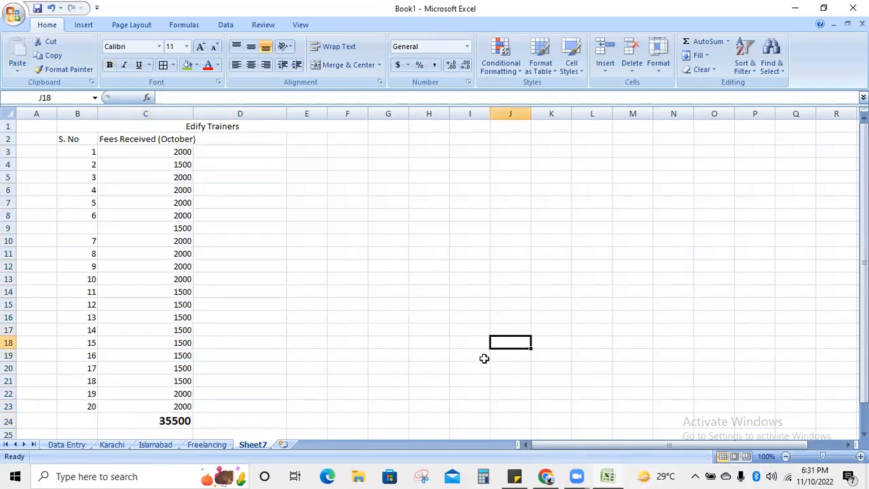
{"action": "left_click", "coordinate": [359, 475]}
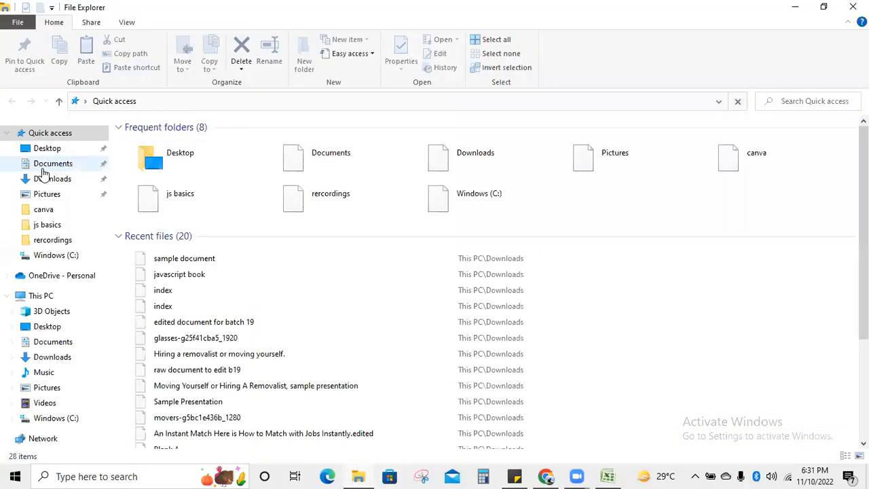
- Open the Downloads folder and scroll through its file list
{"action": "left_click", "coordinate": [48, 181]}
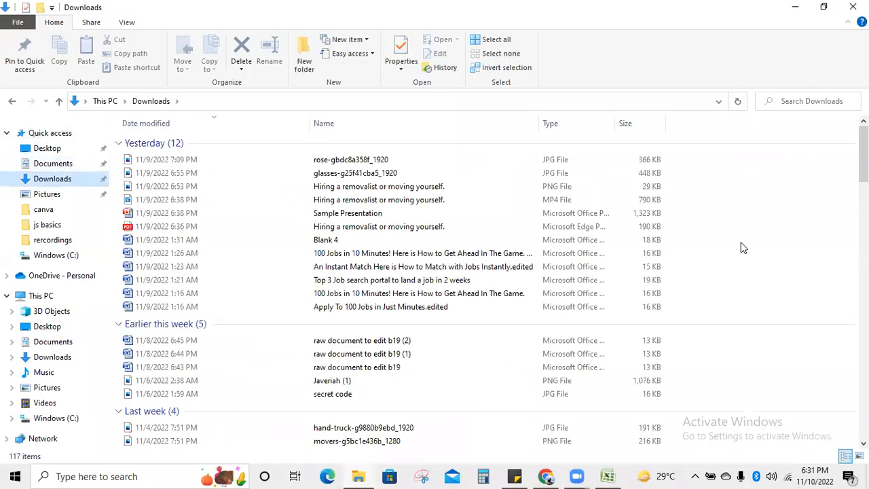
{"action": "left_click_drag", "start_coordinate": [864, 154], "coordinate": [832, 163]}
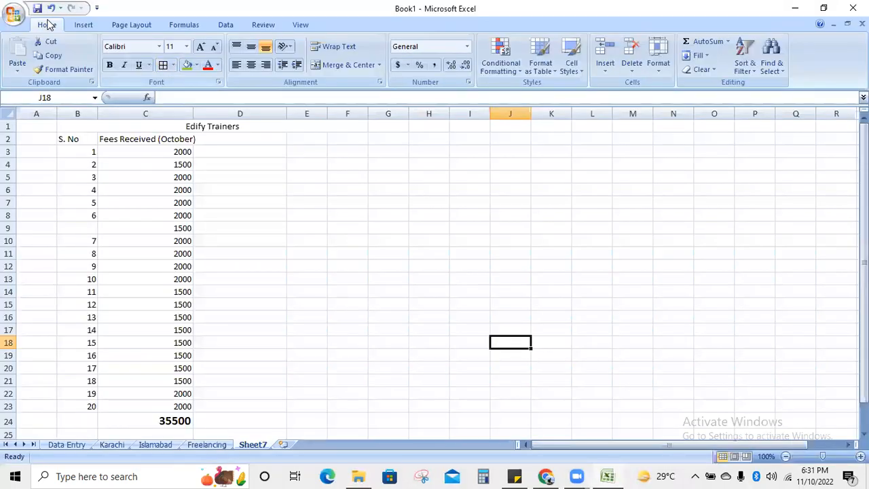
{"action": "left_click", "coordinate": [14, 14]}
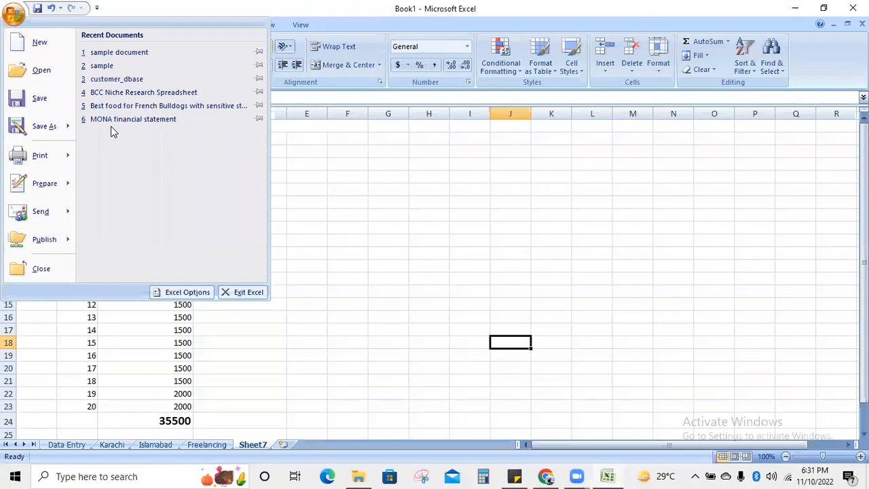
{"action": "left_click", "coordinate": [103, 79]}
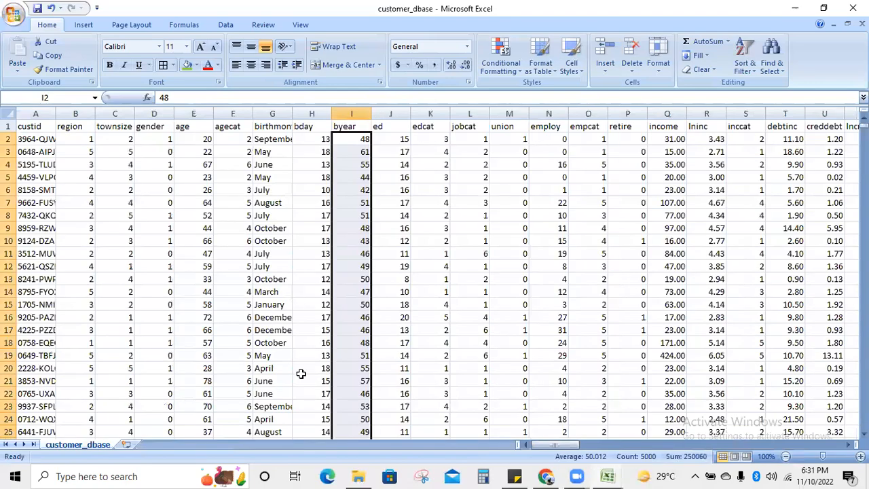
{"action": "left_click_drag", "start_coordinate": [863, 119], "coordinate": [841, 105]}
{"action": "left_click", "coordinate": [308, 177]}
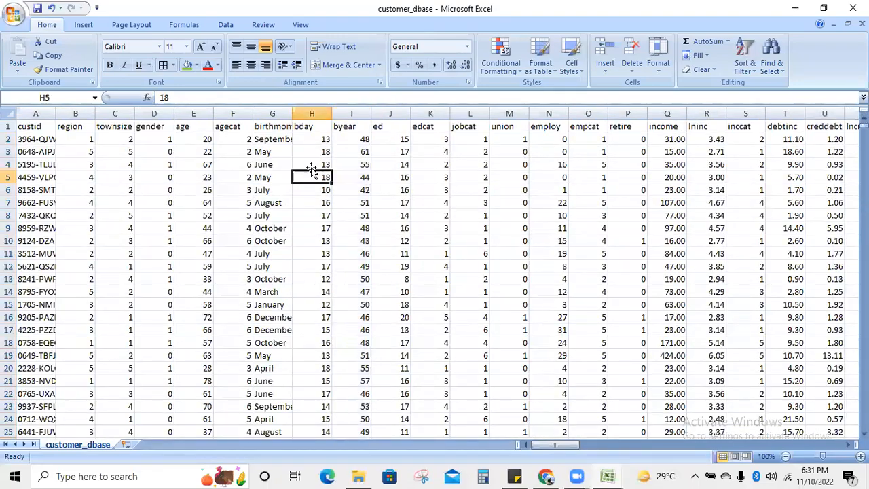
{"action": "left_click_drag", "start_coordinate": [364, 139], "coordinate": [366, 269]}
{"action": "left_click", "coordinate": [519, 341]}
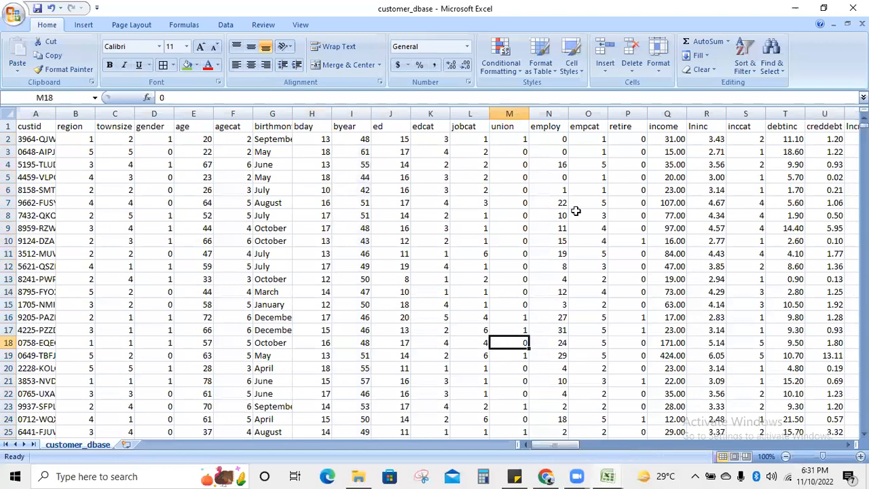
{"action": "left_click", "coordinate": [853, 8]}
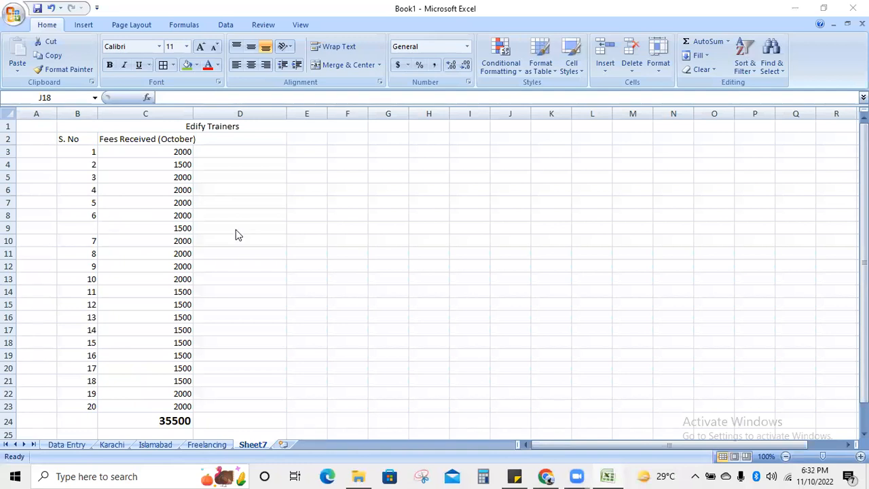
- Fill the S. No column down to row 23 as a series numbered 1 to 21
{"action": "left_click", "coordinate": [101, 228]}
{"action": "left_click", "coordinate": [91, 215]}
{"action": "left_click_drag", "start_coordinate": [98, 222], "coordinate": [86, 415]}
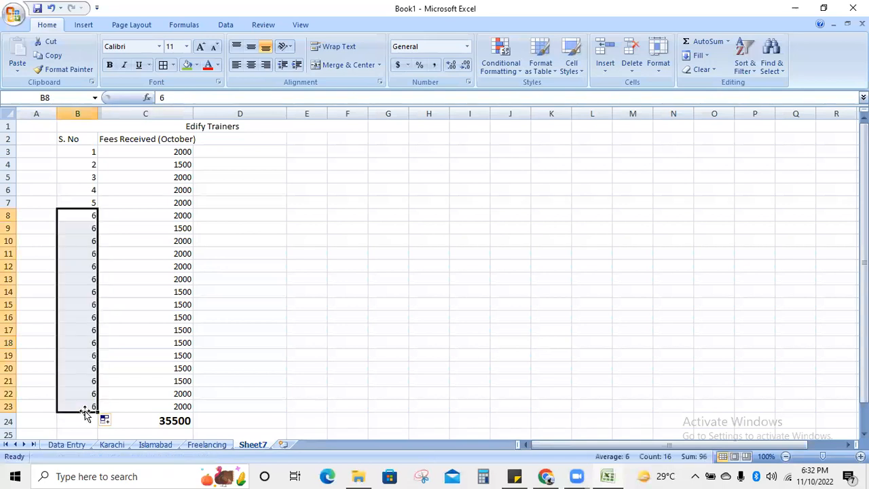
{"action": "left_click", "coordinate": [106, 421]}
{"action": "left_click", "coordinate": [134, 379]}
{"action": "left_click", "coordinate": [312, 392]}
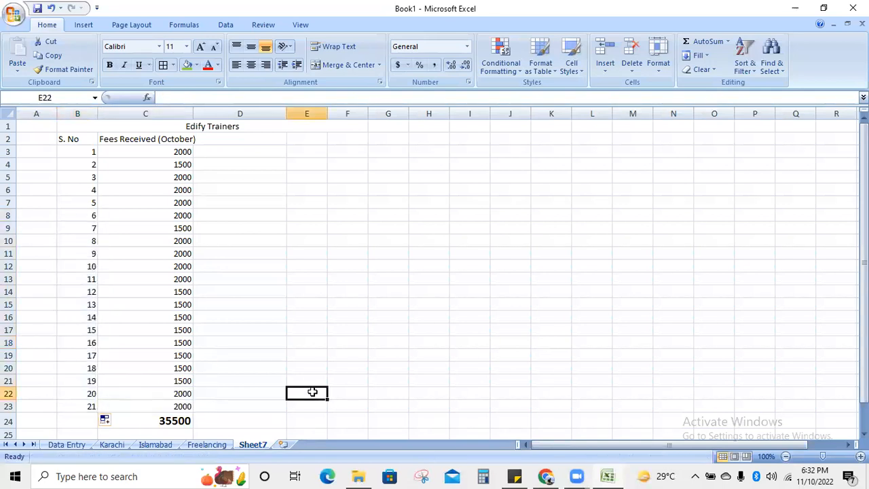
- Replace the C24 fees total with =SUM(C3:C23), showing 37000
{"action": "left_click", "coordinate": [166, 419]}
{"action": "key", "text": "BackSpace"}
{"action": "type", "text": "="}
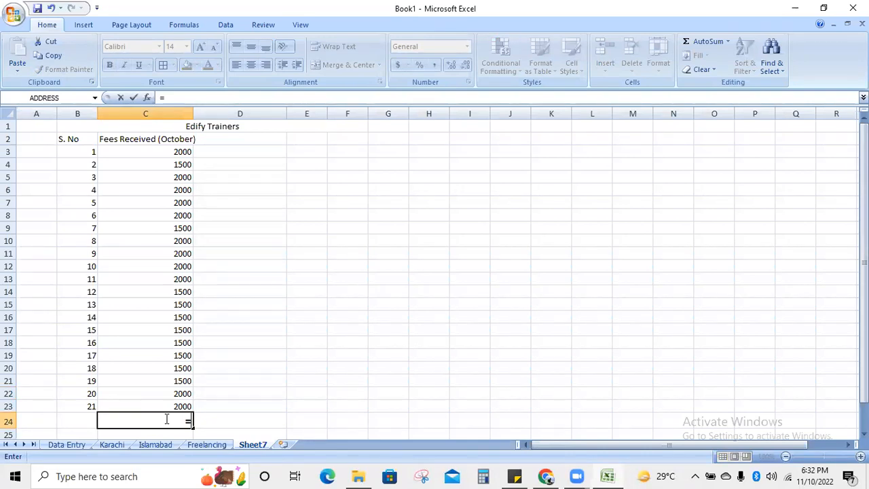
{"action": "type", "text": "su"}
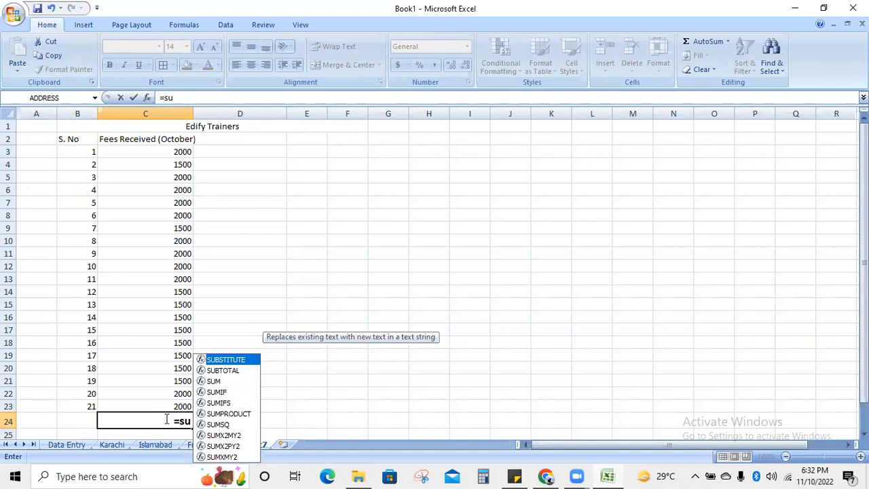
{"action": "type", "text": "m"}
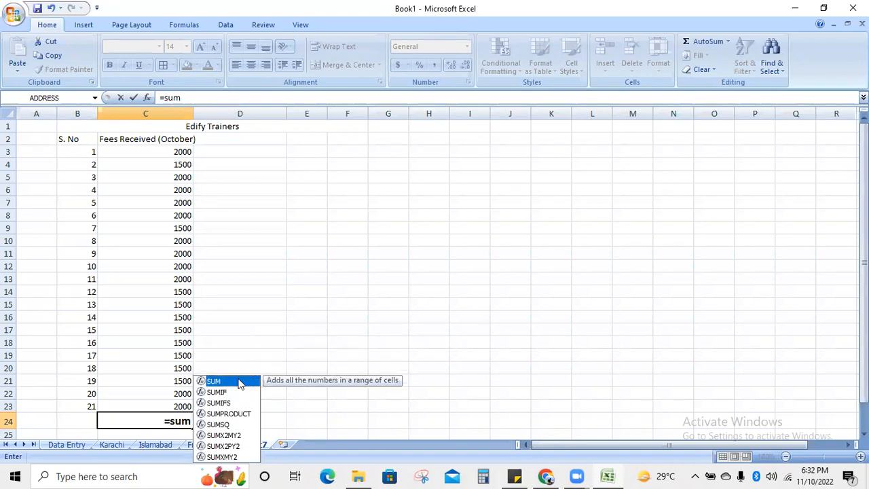
{"action": "left_click", "coordinate": [193, 422]}
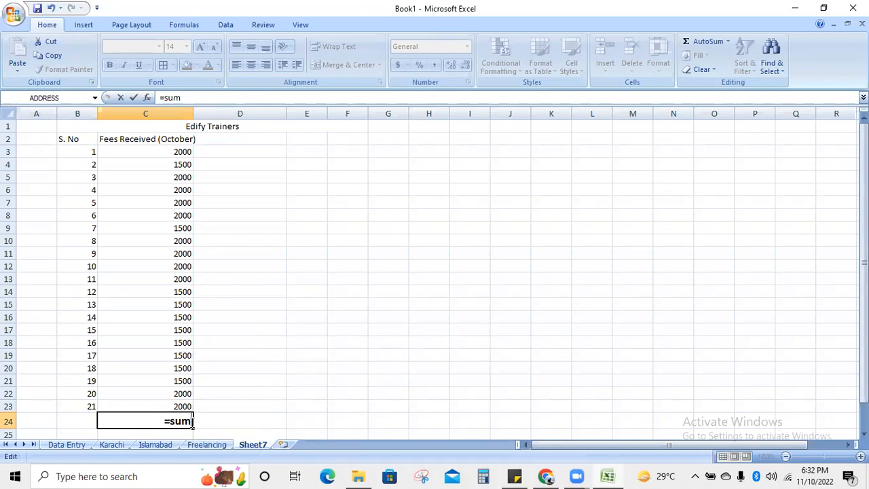
{"action": "type", "text": "("}
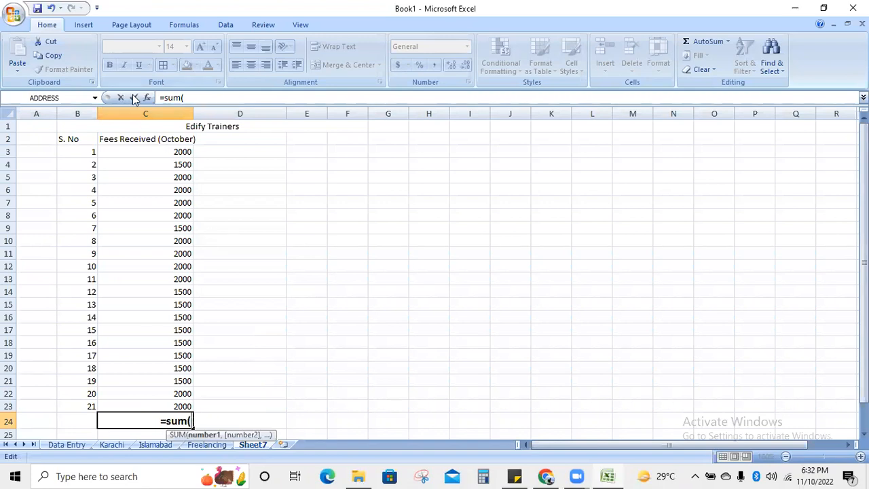
{"action": "left_click", "coordinate": [161, 155]}
{"action": "left_click_drag", "start_coordinate": [193, 155], "coordinate": [202, 410]}
{"action": "type", "text": ")"}
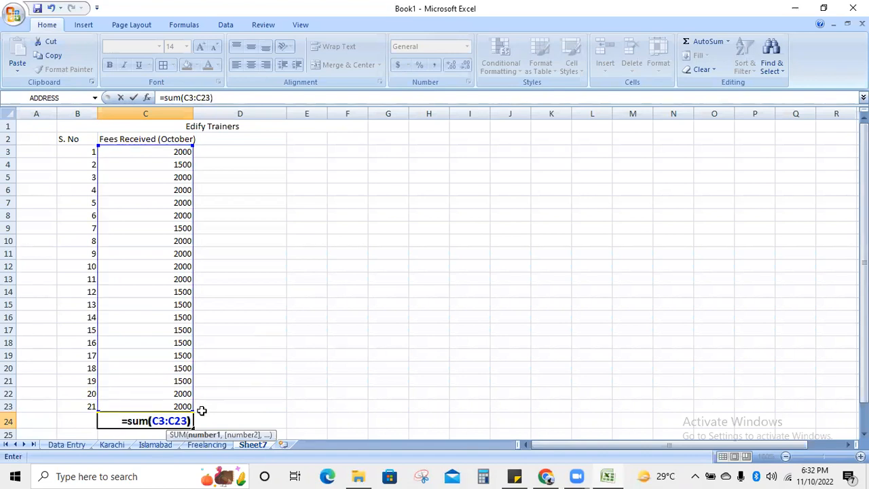
{"action": "key", "text": "Return"}
{"action": "left_click", "coordinate": [277, 421]}
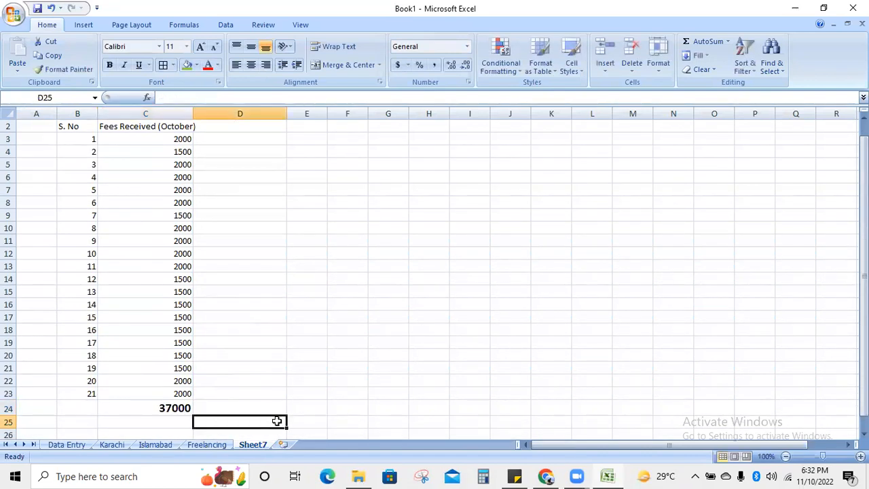
{"action": "left_click", "coordinate": [182, 410]}
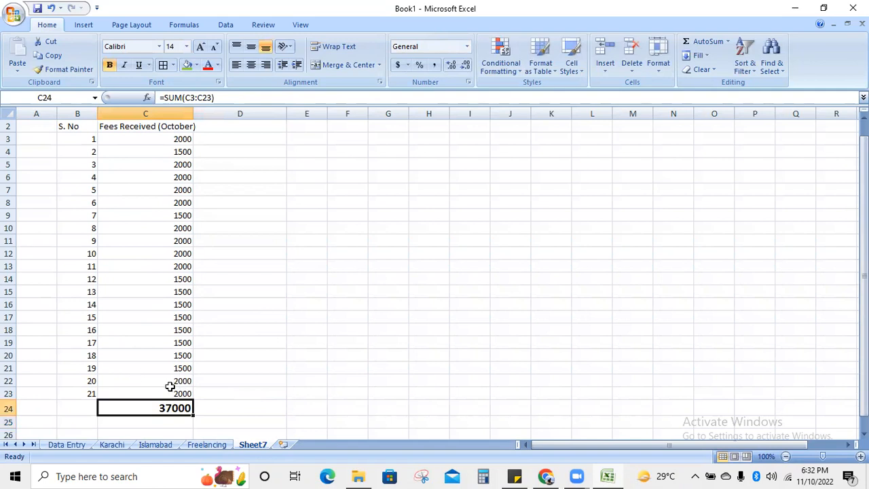
{"action": "left_click", "coordinate": [170, 381]}
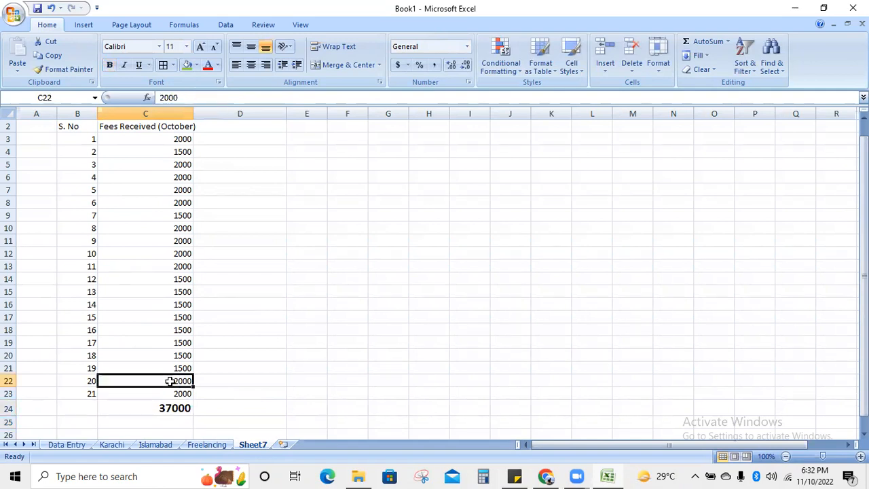
- Change the C22 fee to 1500 and add two more 1500 rows beneath it
{"action": "double_click", "coordinate": [169, 381]}
{"action": "key", "text": "BackSpace"}
{"action": "key", "text": "BackSpace"}
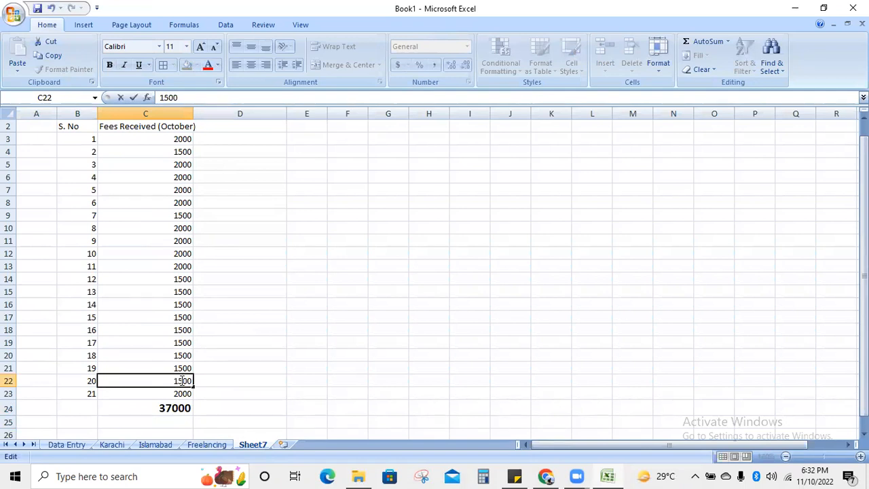
{"action": "left_click", "coordinate": [261, 387]}
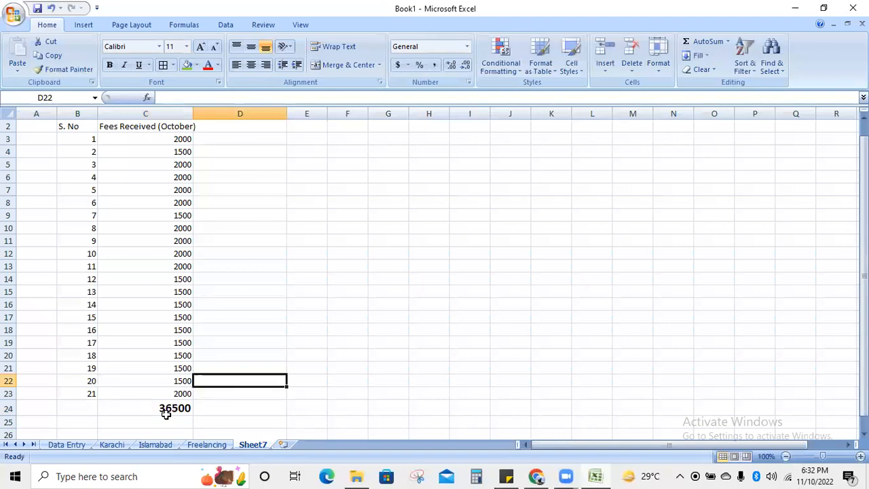
{"action": "right_click", "coordinate": [9, 381]}
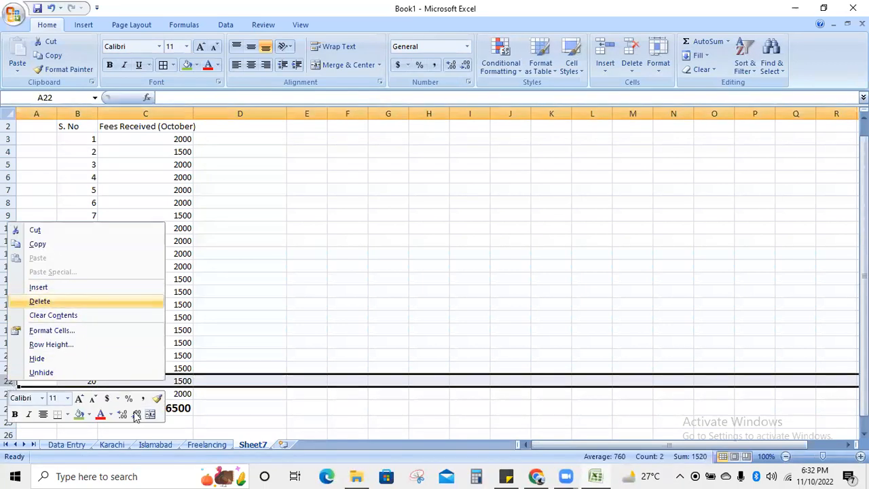
{"action": "left_click", "coordinate": [79, 287]}
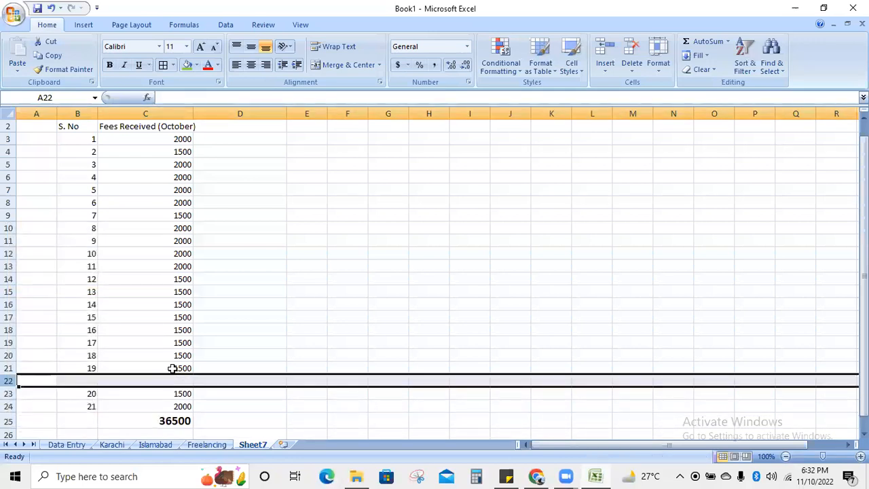
{"action": "right_click", "coordinate": [10, 381]}
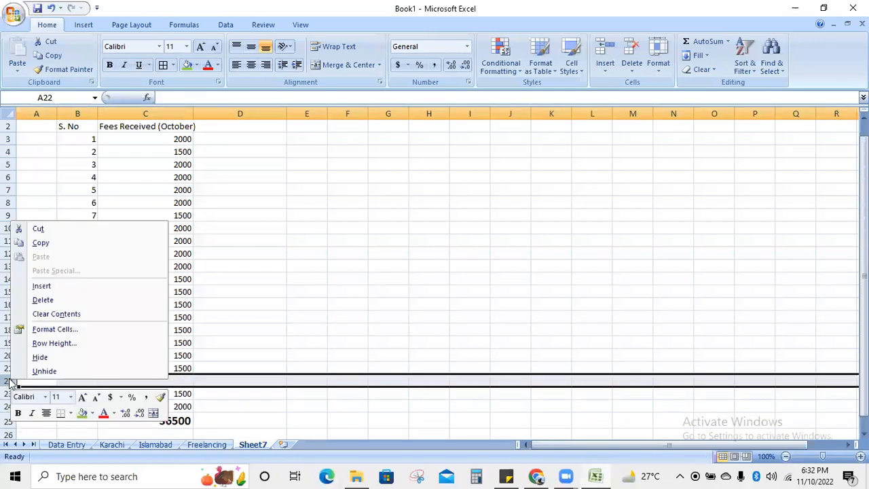
{"action": "left_click", "coordinate": [55, 287]}
{"action": "left_click", "coordinate": [187, 368]}
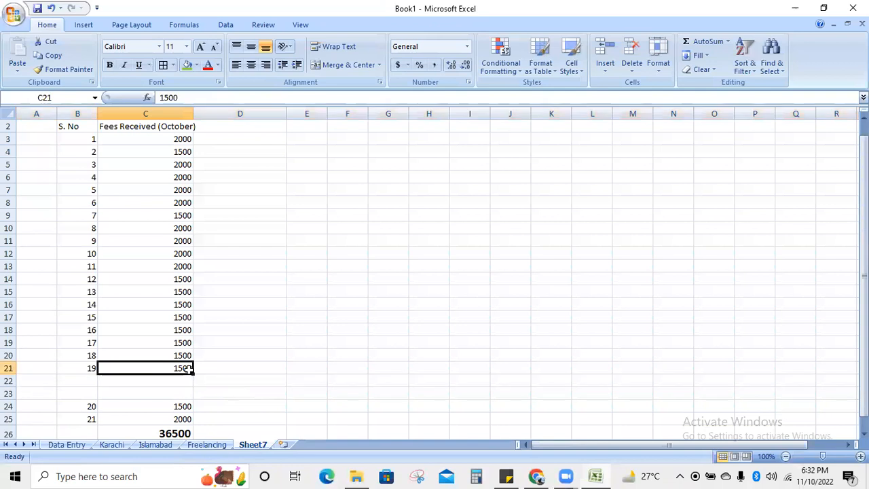
{"action": "key", "text": "ctrl+c"}
{"action": "left_click_drag", "start_coordinate": [187, 382], "coordinate": [188, 401]}
{"action": "key", "text": "ctrl+v"}
{"action": "left_click", "coordinate": [371, 357]}
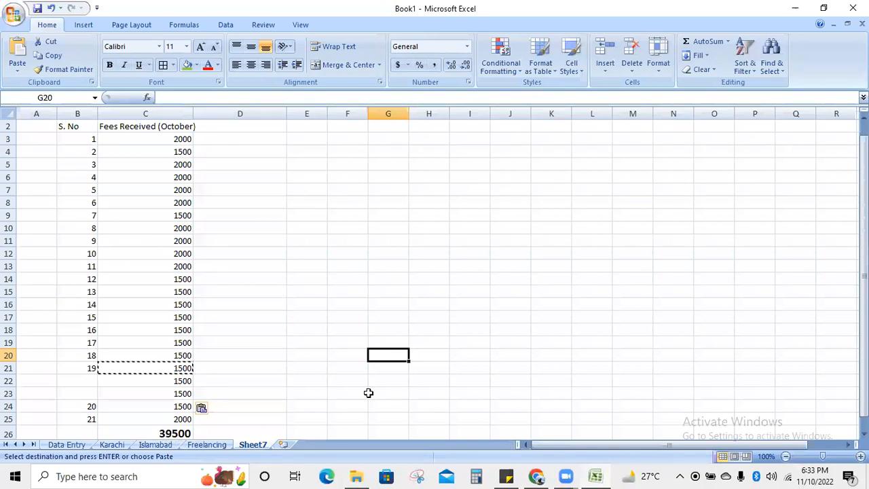
- Delete the two unnumbered 1500 rows so the C24 total reads 36500
{"action": "scroll", "coordinate": [253, 340], "scroll_direction": "down", "scroll_amount": 1}
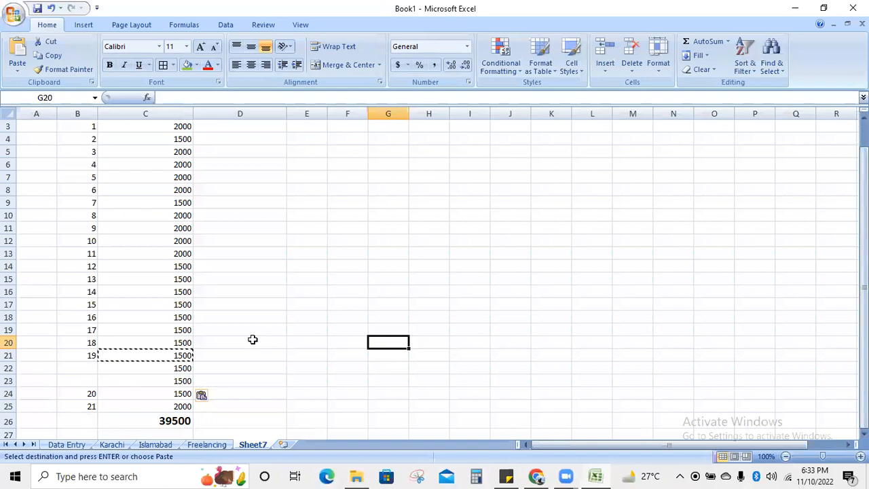
{"action": "left_click", "coordinate": [177, 420]}
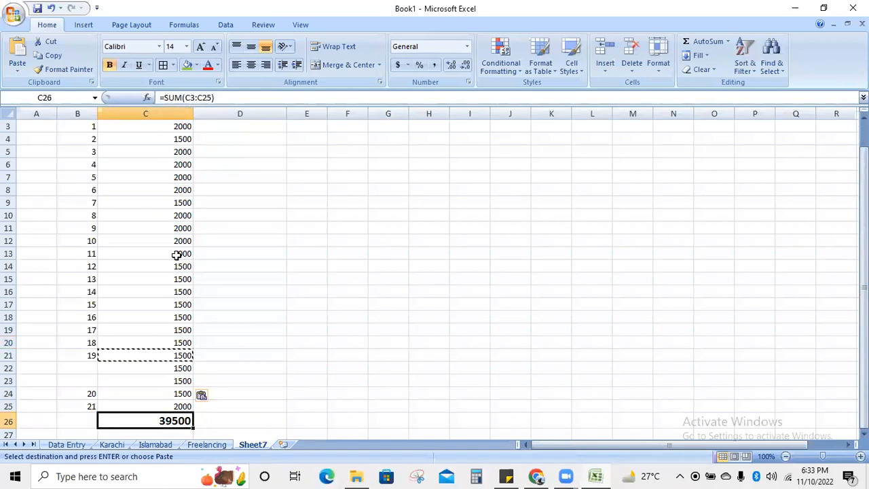
{"action": "left_click", "coordinate": [84, 369]}
{"action": "left_click_drag", "start_coordinate": [84, 368], "coordinate": [167, 393]}
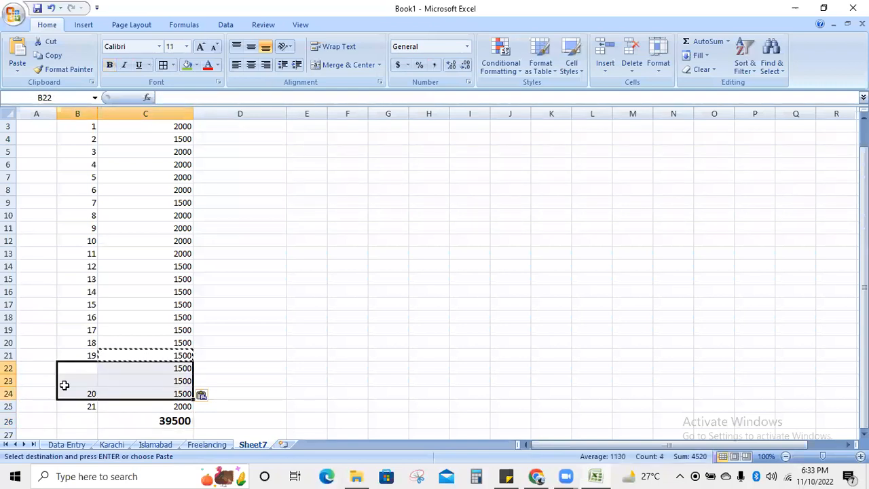
{"action": "right_click", "coordinate": [9, 368]}
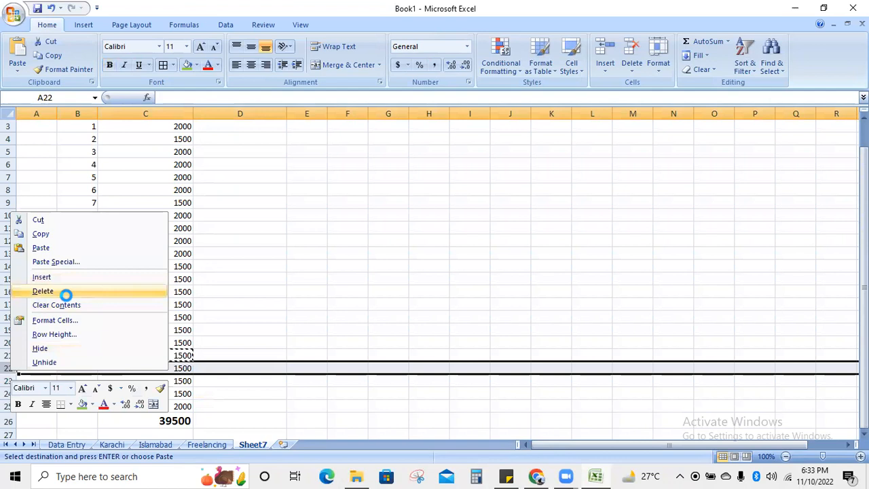
{"action": "left_click", "coordinate": [66, 292]}
{"action": "right_click", "coordinate": [6, 366]}
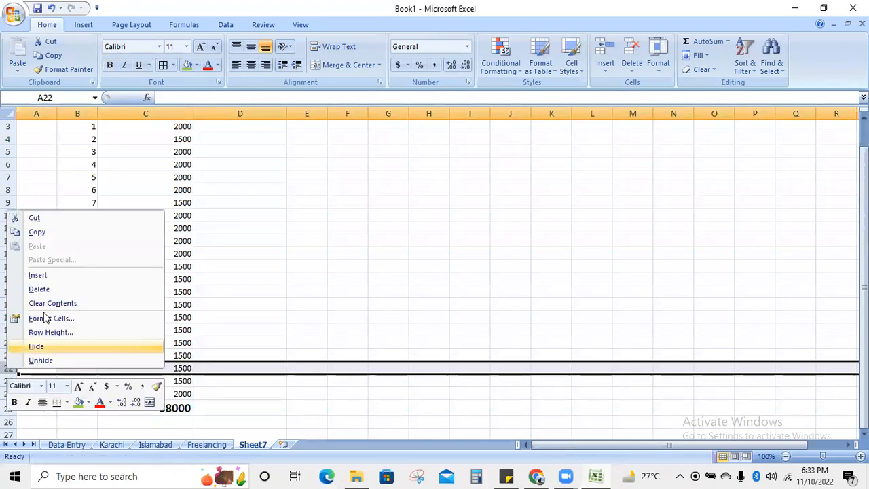
{"action": "left_click", "coordinate": [52, 288]}
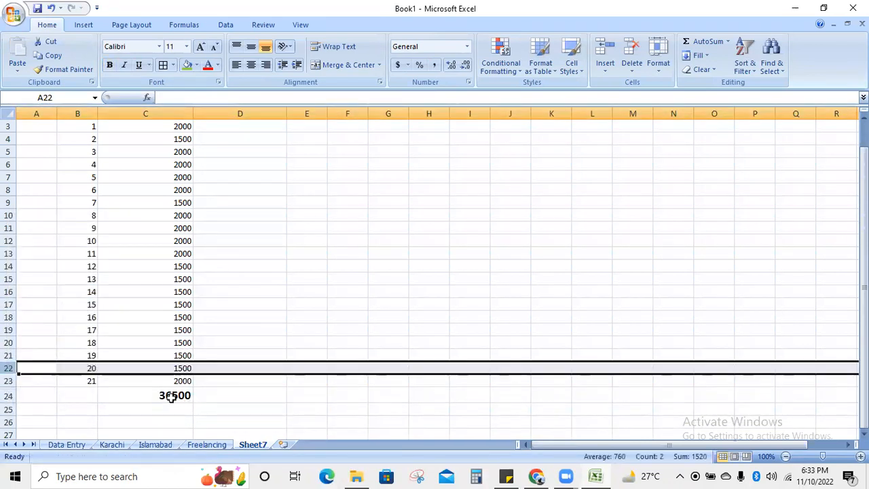
{"action": "left_click", "coordinate": [320, 410]}
{"action": "left_click_drag", "start_coordinate": [864, 270], "coordinate": [863, 243]}
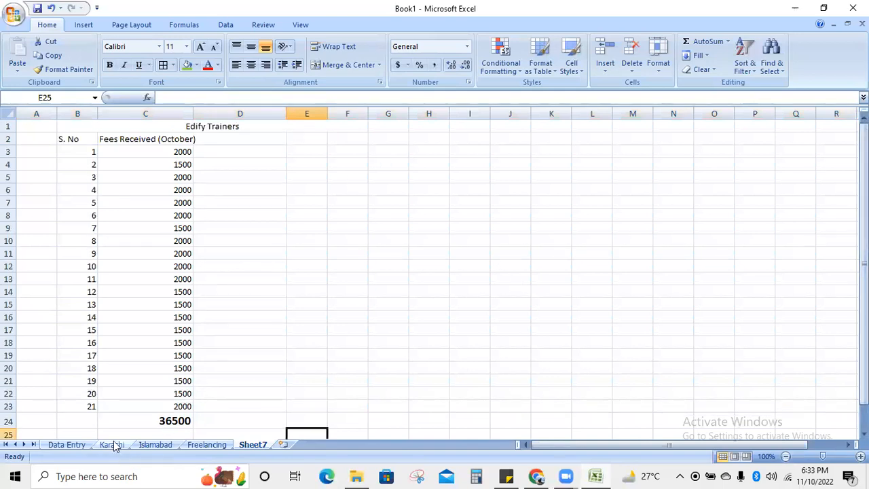
- Put a 'Salaries Paid' heading in E2, replacing the initial 'Total income' text
{"action": "left_click", "coordinate": [307, 355]}
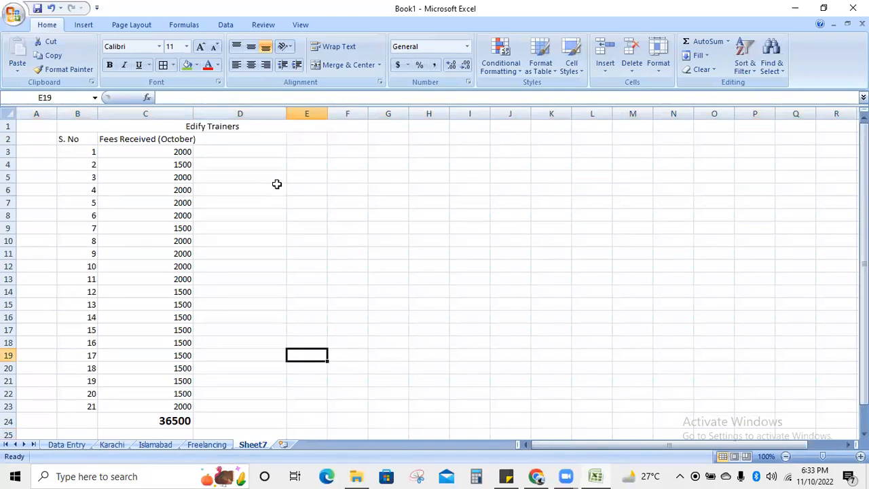
{"action": "left_click", "coordinate": [307, 140]}
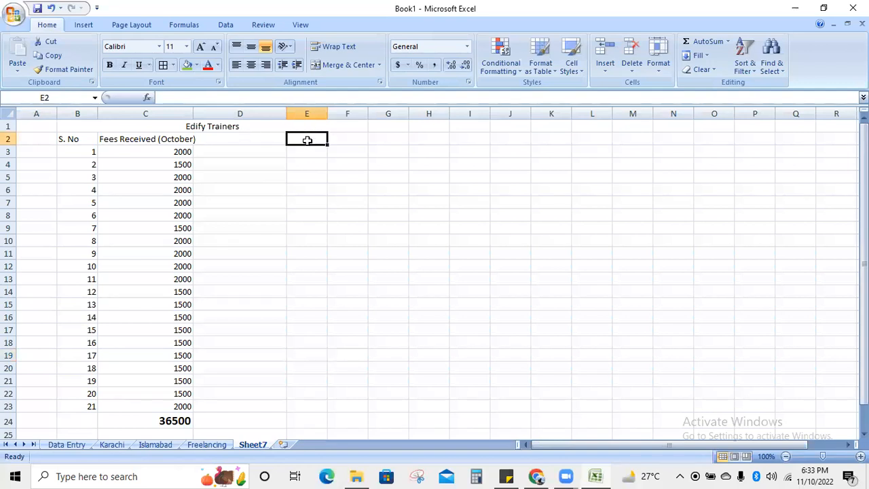
{"action": "type", "text": "Total income"}
{"action": "key", "text": "Up"}
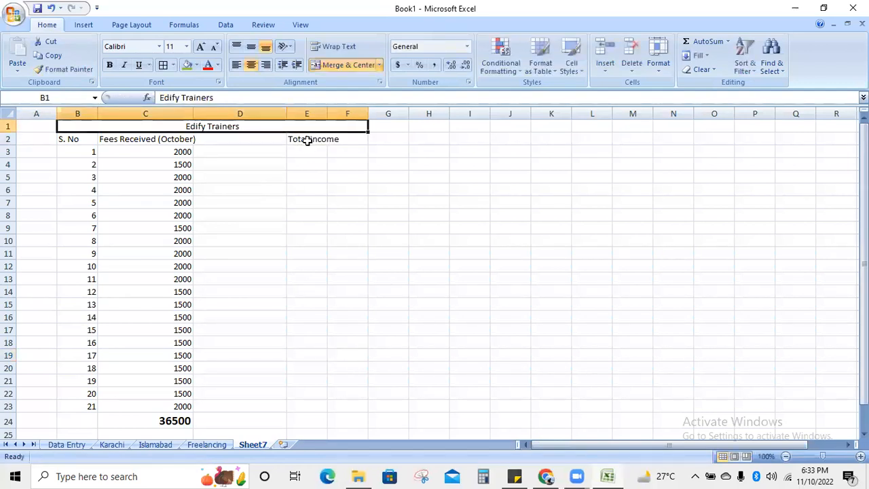
{"action": "left_click", "coordinate": [347, 139]}
{"action": "left_click", "coordinate": [314, 140]}
{"action": "key", "text": "BackSpace"}
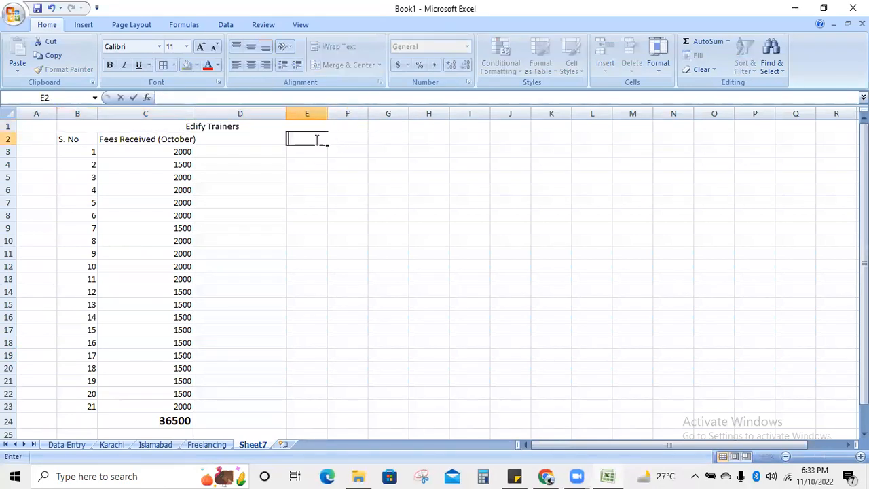
{"action": "type", "text": "Salar"}
{"action": "key", "text": "BackSpace"}
{"action": "key", "text": "BackSpace"}
{"action": "key", "text": "BackSpace"}
{"action": "type", "text": "Paid"}
{"action": "key", "text": "Return"}
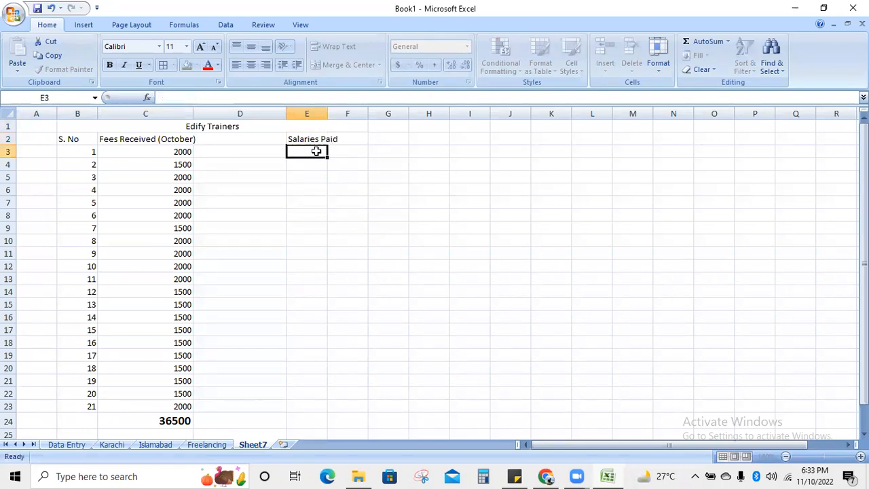
- List Organizers, sales Team and Teachers in E3:E5 under the heading
{"action": "left_click", "coordinate": [308, 177]}
{"action": "left_click", "coordinate": [306, 163]}
{"action": "left_click", "coordinate": [305, 152]}
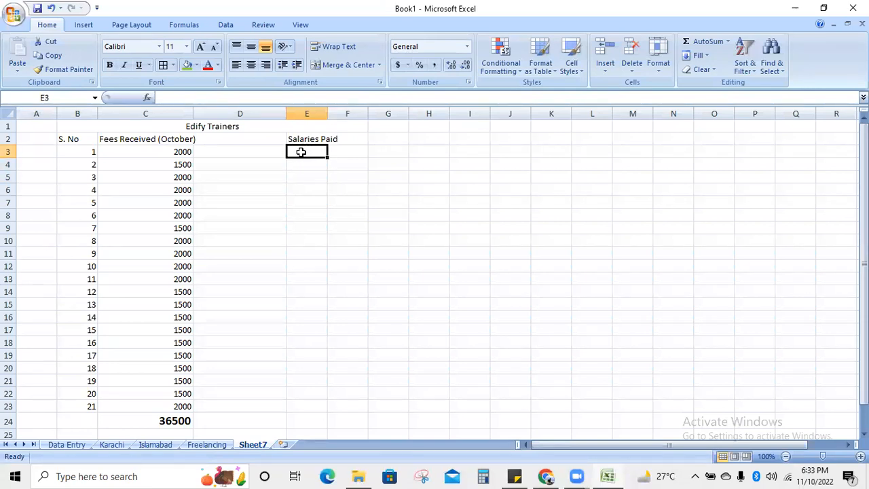
{"action": "type", "text": "Organizers"}
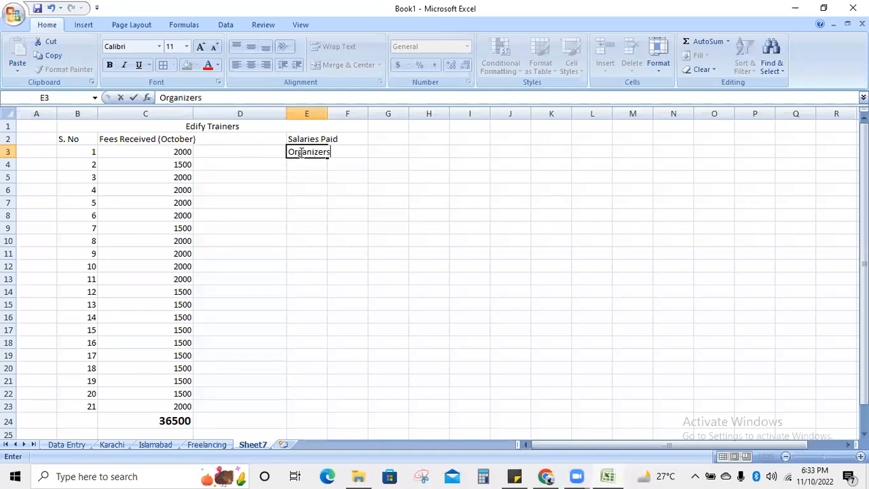
{"action": "key", "text": "Return"}
{"action": "type", "text": "R"}
{"action": "key", "text": "BackSpace"}
{"action": "type", "text": "sales Team"}
{"action": "key", "text": "Return"}
{"action": "type", "text": "Teachers"}
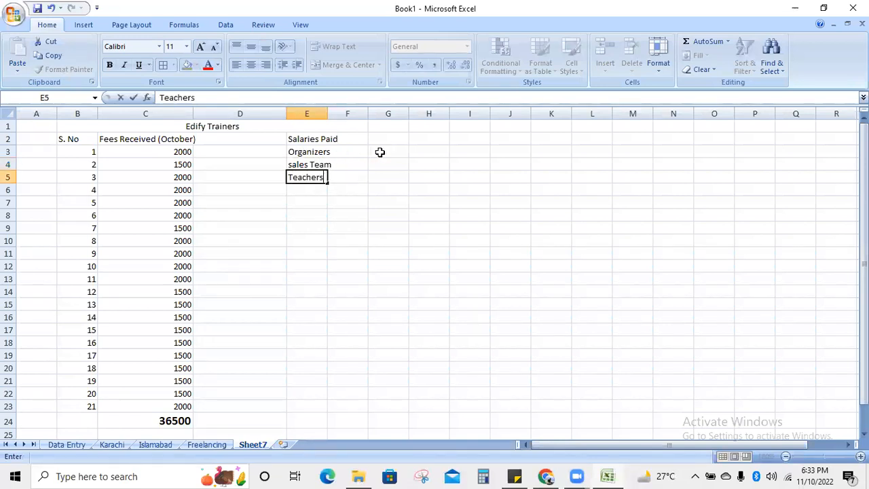
{"action": "left_click", "coordinate": [380, 152]}
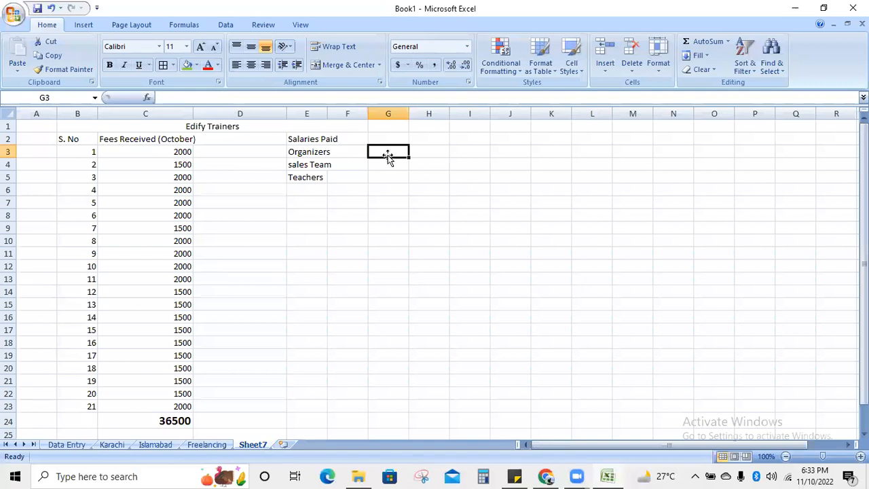
- Enter salaries 10000, 2000 and 10000 in G3:G5, then correct G3 to 5000
{"action": "type", "text": "10000"}
{"action": "key", "text": "Return"}
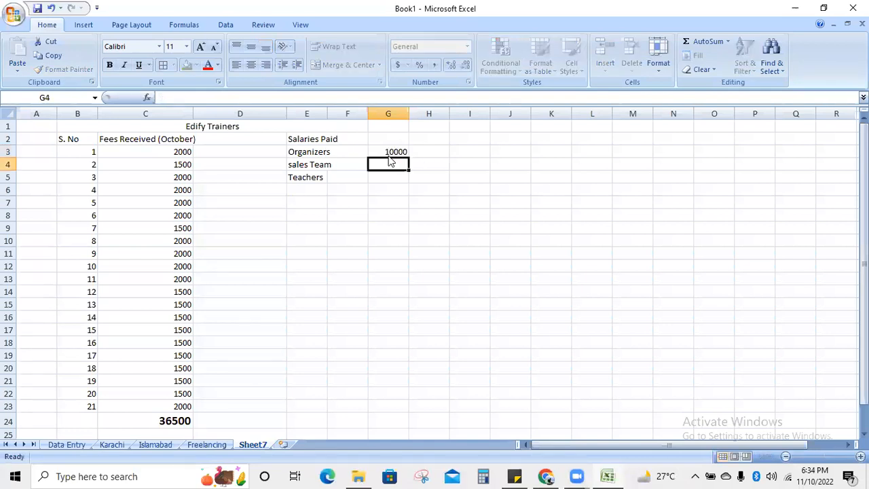
{"action": "type", "text": "2000"}
{"action": "key", "text": "Return"}
{"action": "type", "text": "10000"}
{"action": "left_click", "coordinate": [405, 231]}
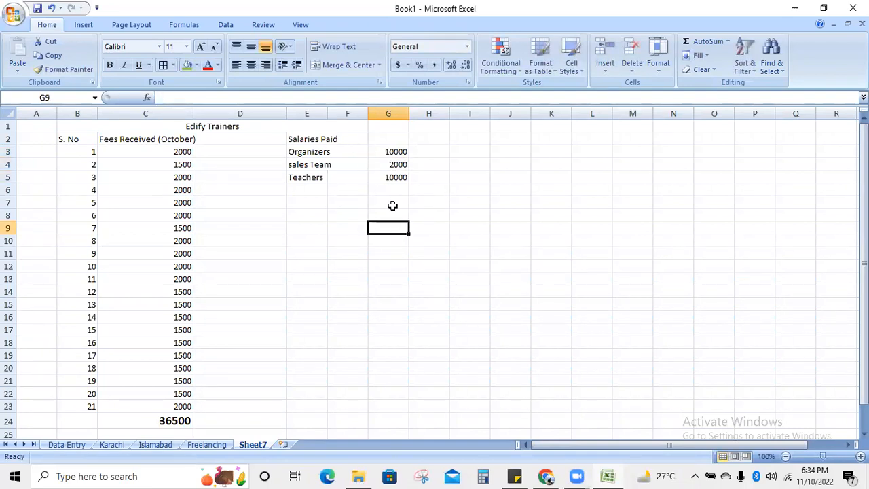
{"action": "double_click", "coordinate": [395, 150]}
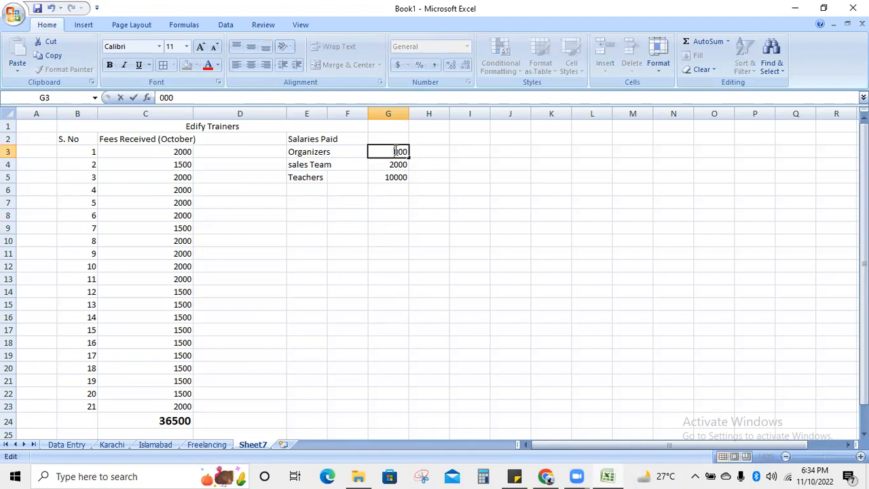
{"action": "left_click", "coordinate": [379, 217]}
- Begin a =sum formula in G6 over the three salary amounts
{"action": "left_click", "coordinate": [385, 197]}
{"action": "type", "text": "=sum"}
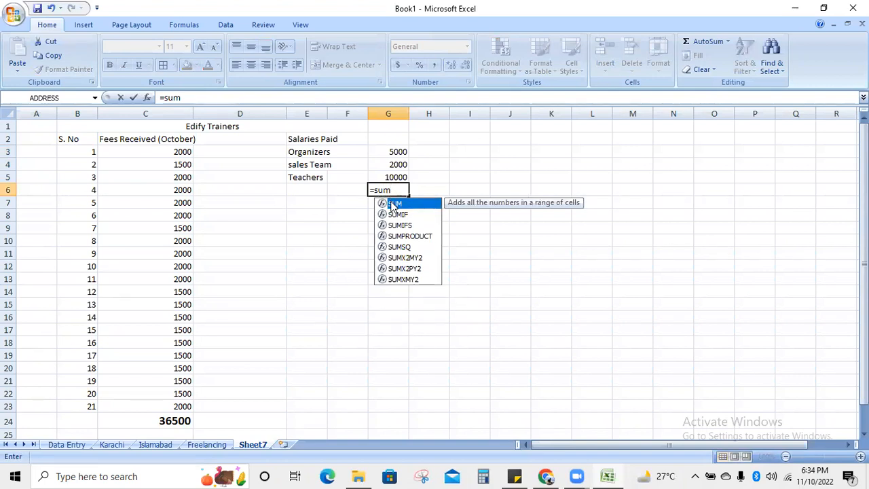
{"action": "left_click_drag", "start_coordinate": [392, 152], "coordinate": [392, 176]}
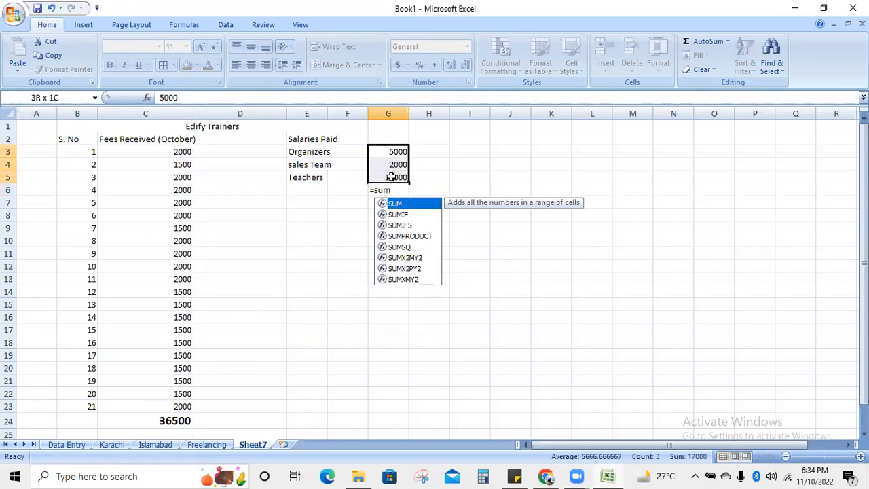
- Enter =SUM(G3:G5) in G6 to total the salaries at 17000
{"action": "left_click", "coordinate": [397, 191]}
{"action": "key", "text": "BackSpace"}
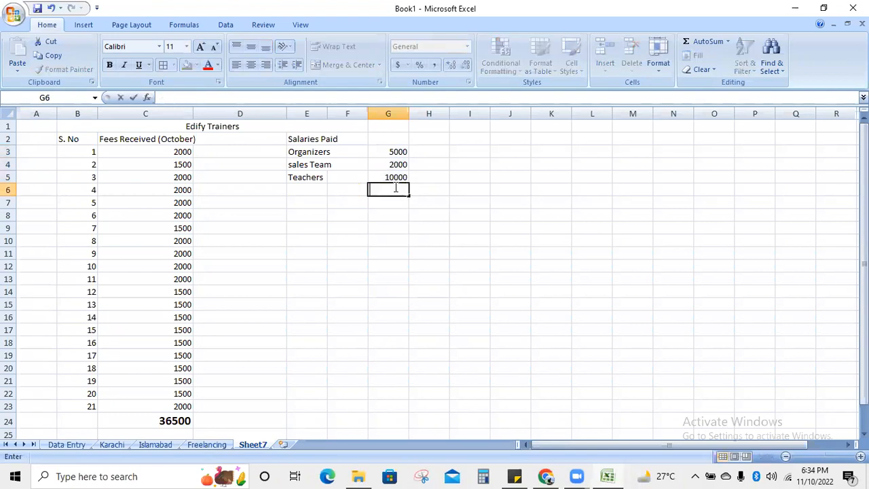
{"action": "type", "text": "=su"}
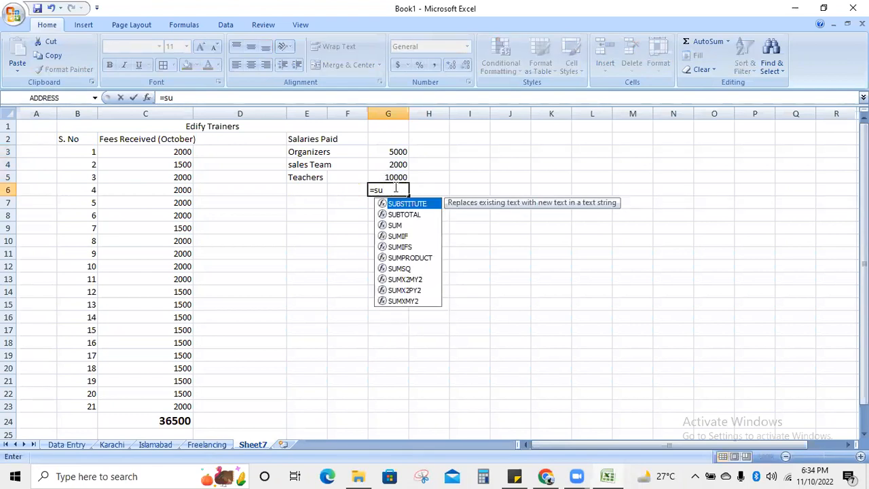
{"action": "left_click", "coordinate": [394, 227]}
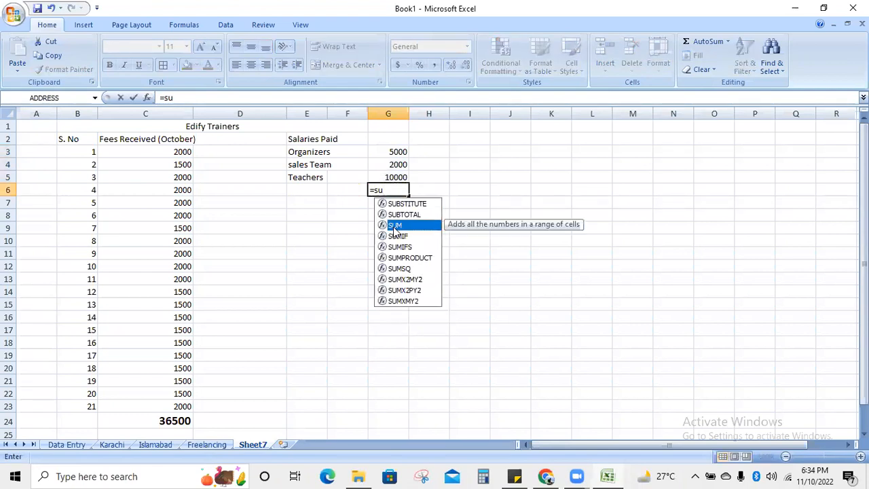
{"action": "left_click", "coordinate": [393, 189]}
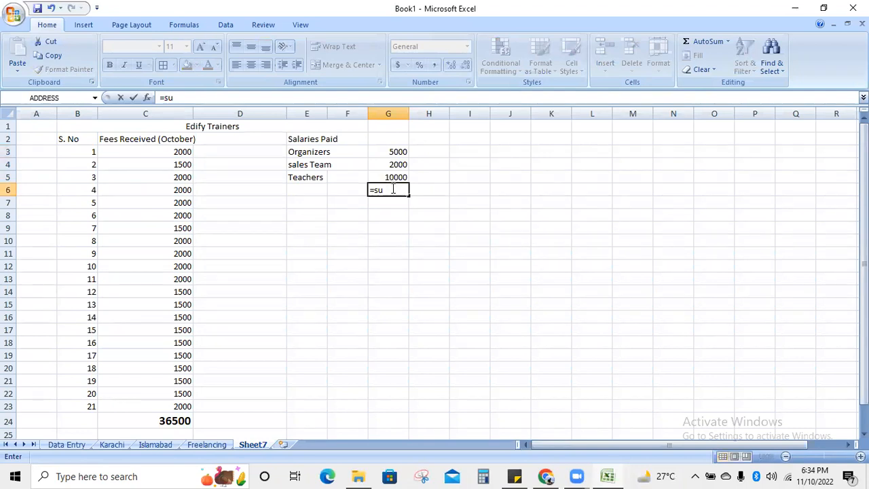
{"action": "type", "text": "m("}
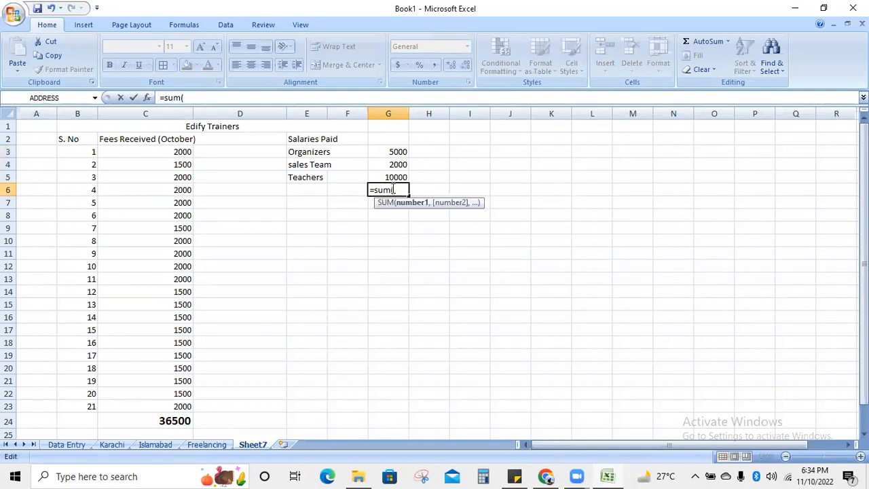
{"action": "left_click_drag", "start_coordinate": [392, 151], "coordinate": [392, 177]}
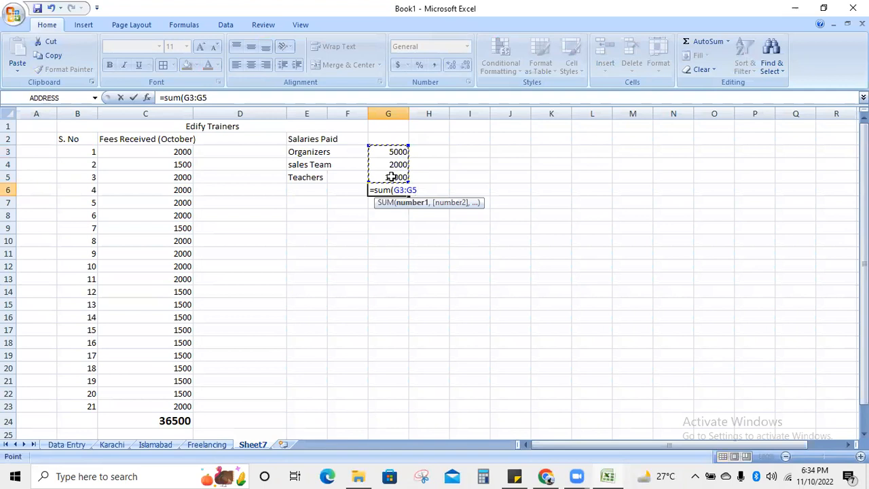
{"action": "type", "text": ")"}
{"action": "key", "text": "Return"}
{"action": "left_click", "coordinate": [419, 275]}
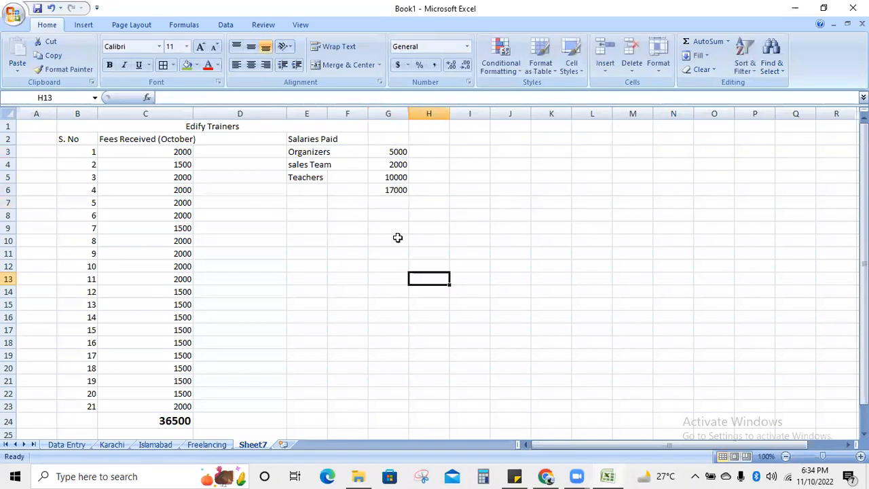
- Increase the G6 salaries total font size to 16
{"action": "left_click", "coordinate": [388, 190]}
{"action": "left_click", "coordinate": [200, 47]}
{"action": "left_click", "coordinate": [199, 47]}
{"action": "left_click", "coordinate": [200, 47]}
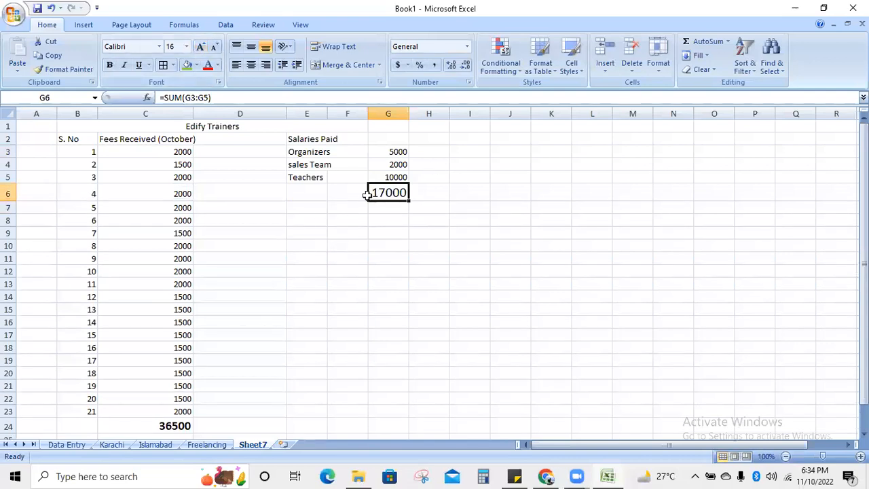
{"action": "left_click", "coordinate": [367, 308]}
{"action": "left_click", "coordinate": [478, 137]}
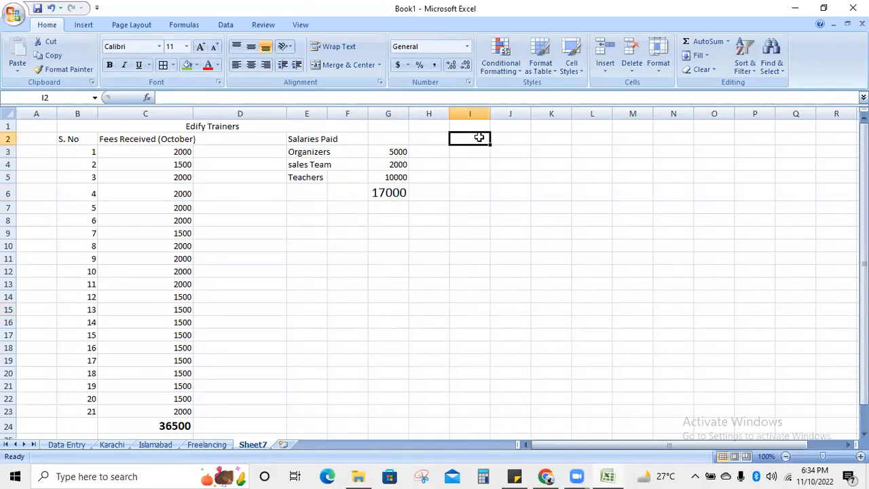
- Type a Savings heading in I2 and enter =C24-G6 in I3
{"action": "type", "text": "Sa"}
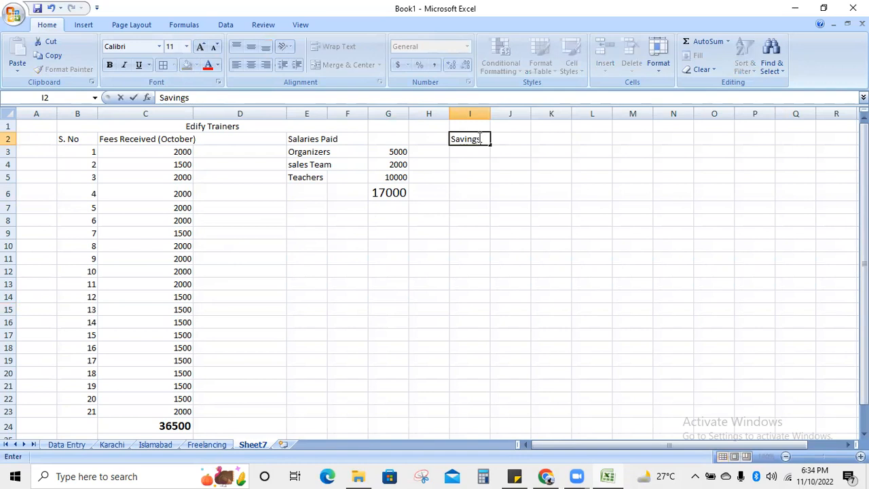
{"action": "type", "text": "vings"}
{"action": "left_click", "coordinate": [477, 169]}
{"action": "left_click", "coordinate": [465, 152]}
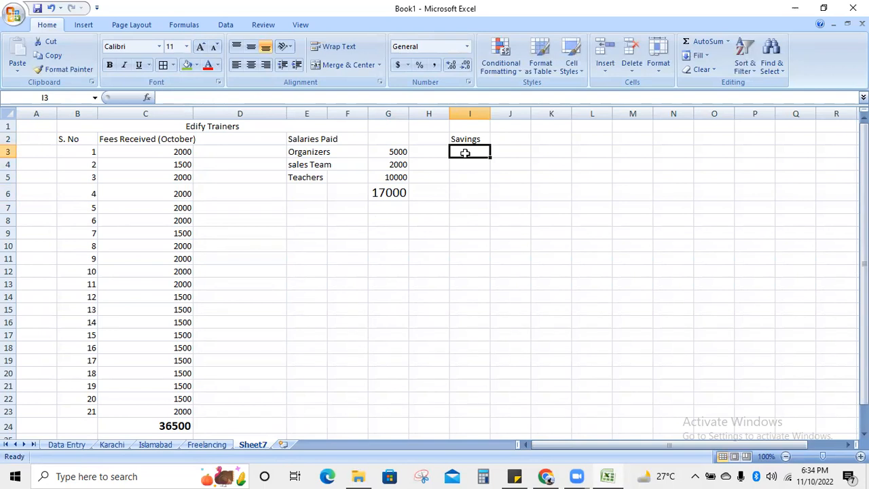
{"action": "type", "text": "="}
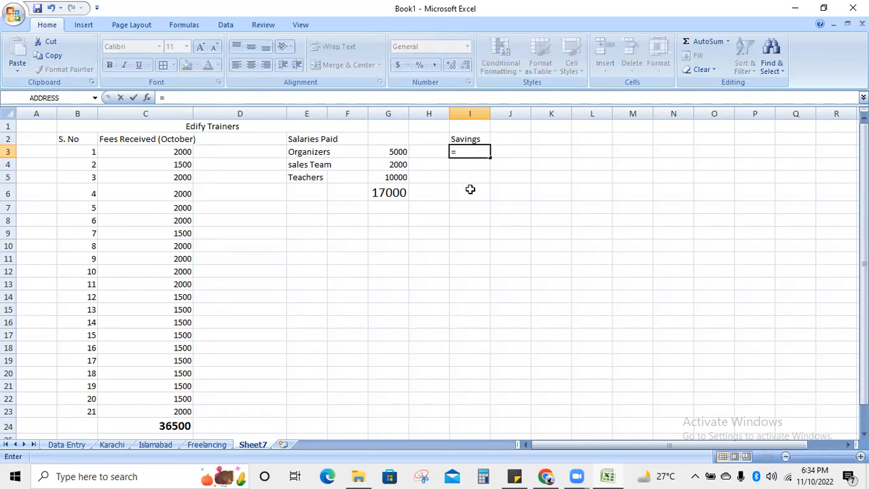
{"action": "left_click", "coordinate": [165, 426]}
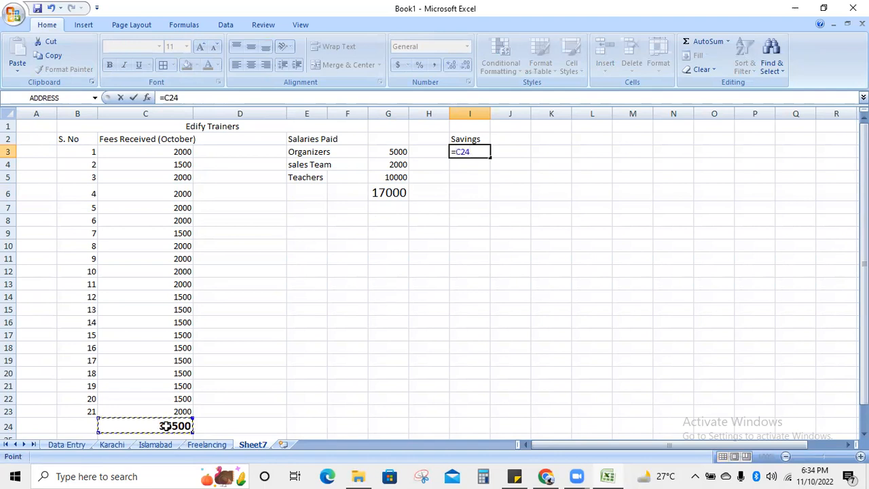
{"action": "type", "text": "-"}
{"action": "left_click", "coordinate": [396, 193]}
{"action": "key", "text": "Return"}
- Enlarge the 19500 savings figure to size 14 and review the C24, G6 and I3 formulas
{"action": "left_click", "coordinate": [476, 243]}
{"action": "left_click", "coordinate": [479, 152]}
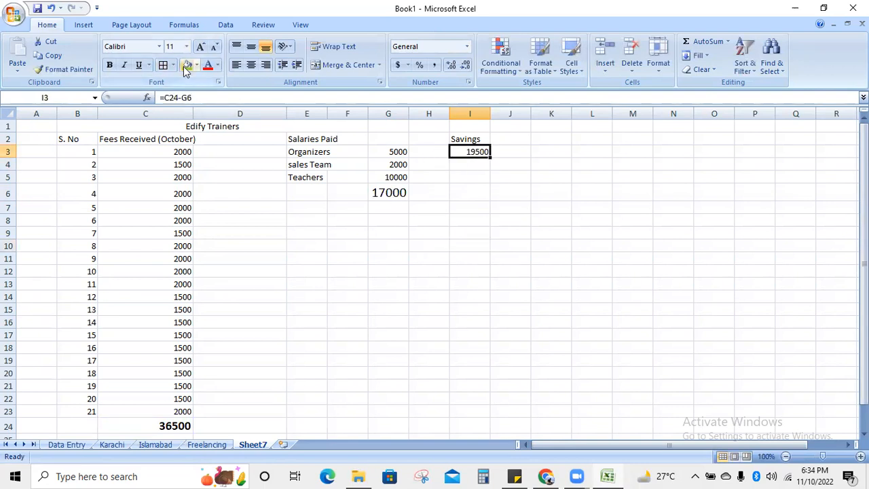
{"action": "left_click", "coordinate": [201, 48]}
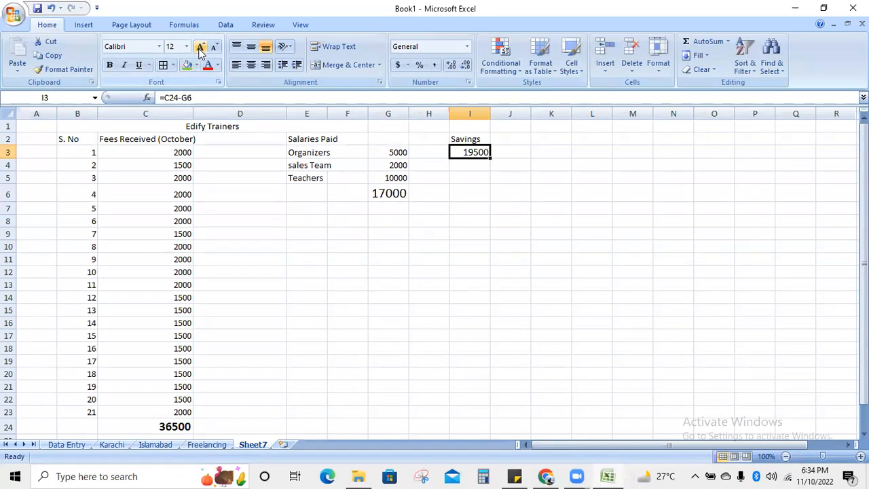
{"action": "left_click", "coordinate": [200, 47]}
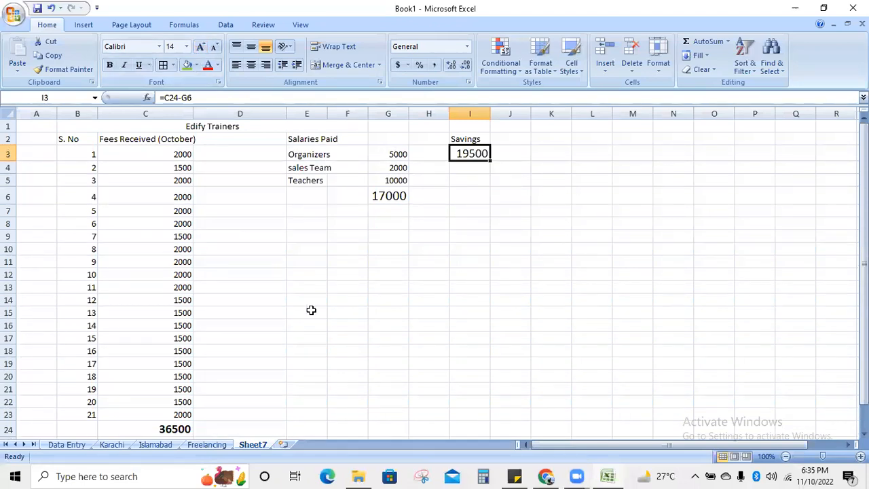
{"action": "left_click", "coordinate": [432, 298]}
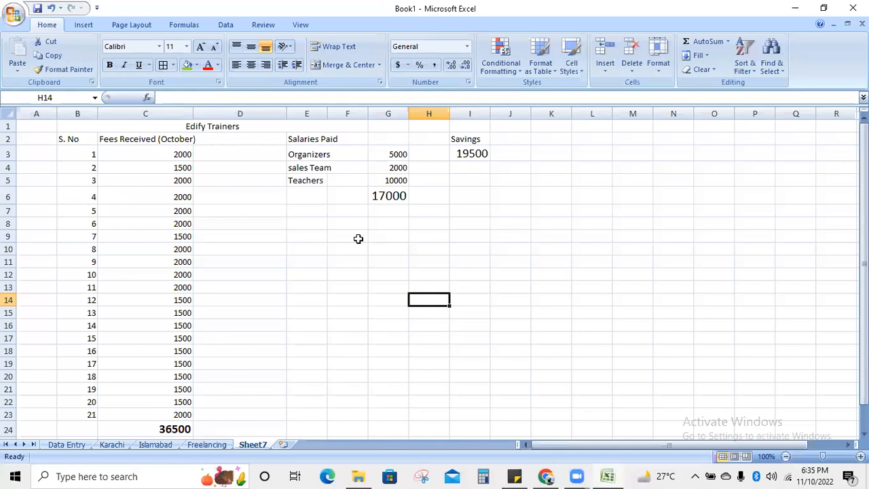
{"action": "left_click", "coordinate": [156, 426]}
{"action": "left_click", "coordinate": [389, 196]}
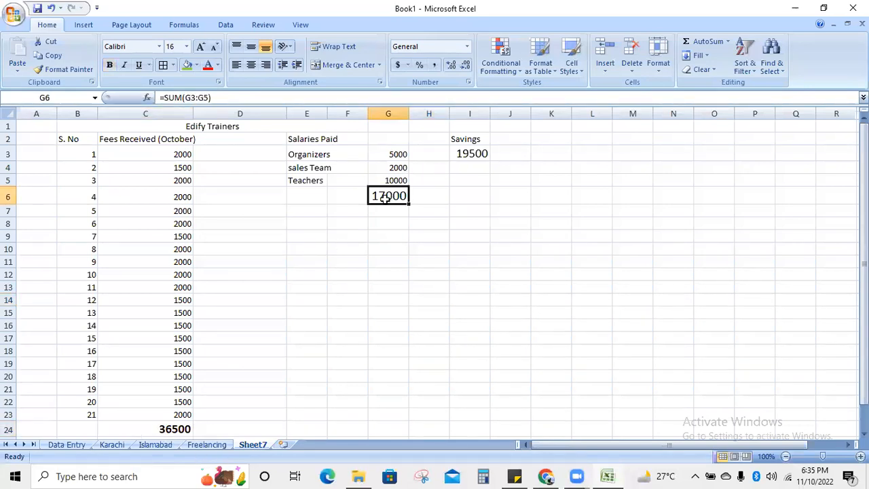
{"action": "left_click", "coordinate": [462, 153]}
- Add '- income statemet', '- gradecards', 'Charts' and '-Excel sheets' to the sticky note, then move it lower
{"action": "left_click", "coordinate": [516, 475]}
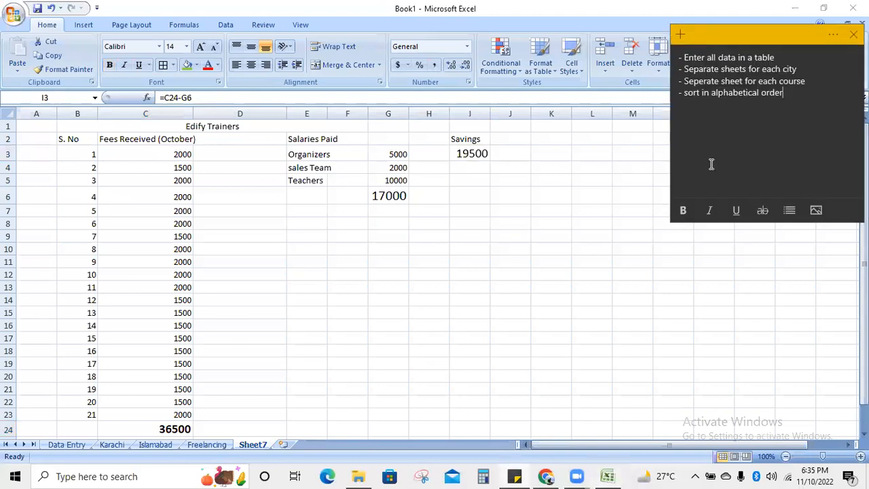
{"action": "type", "text": "- "}
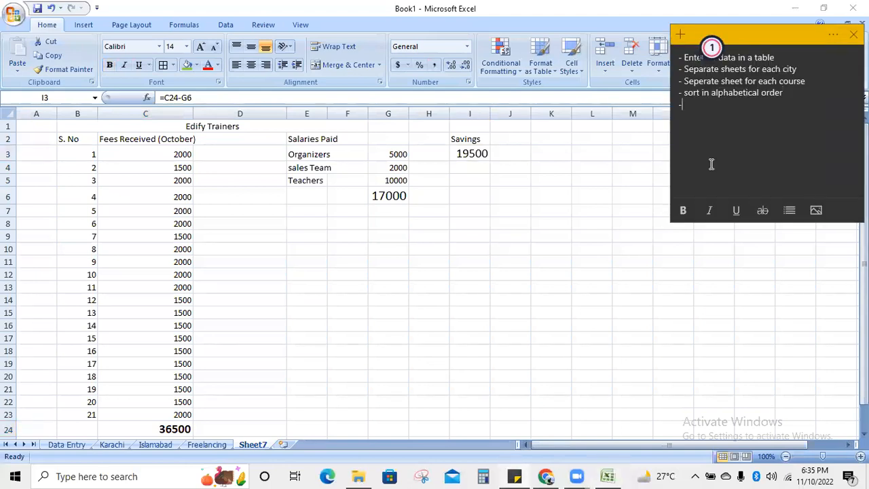
{"action": "type", "text": "income statemet"}
{"action": "key", "text": "Return"}
{"action": "type", "text": "- grad"}
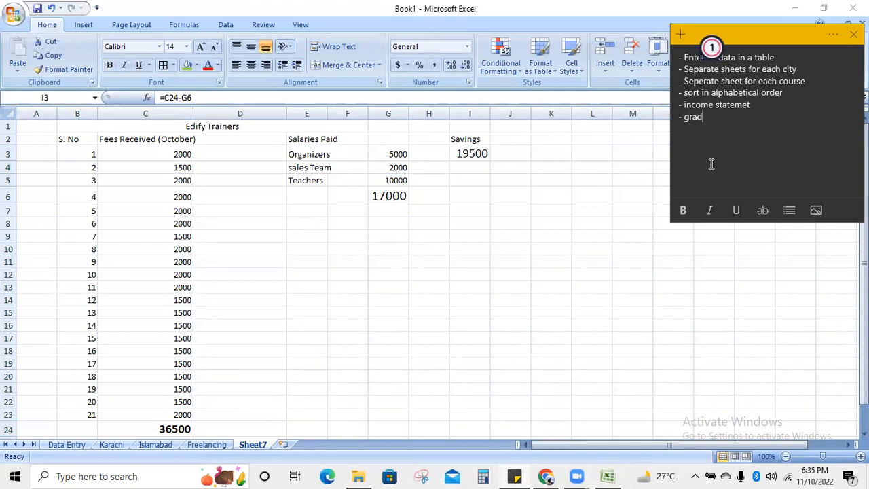
{"action": "type", "text": "ecards -Table"}
{"action": "key", "text": "BackSpace"}
{"action": "key", "text": "BackSpace"}
{"action": "key", "text": "BackSpace"}
{"action": "key", "text": "BackSpace"}
{"action": "key", "text": "BackSpace"}
{"action": "type", "text": "Charts "}
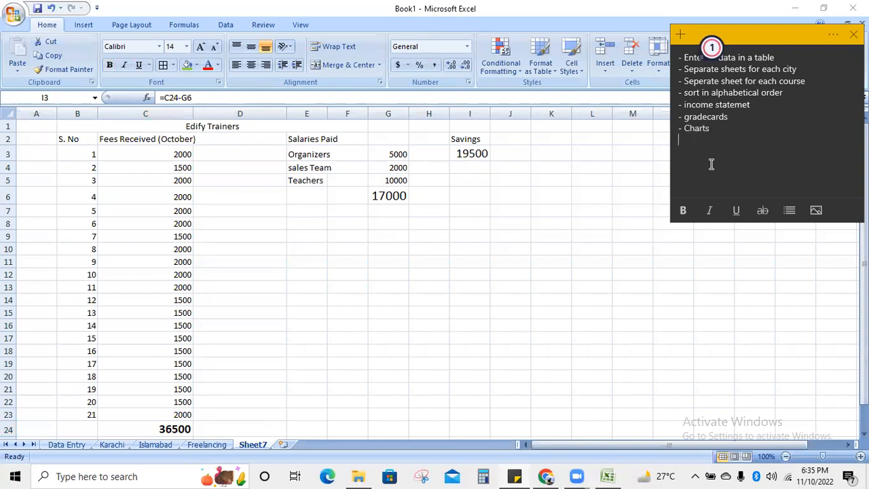
{"action": "type", "text": "-Excel sheet"}
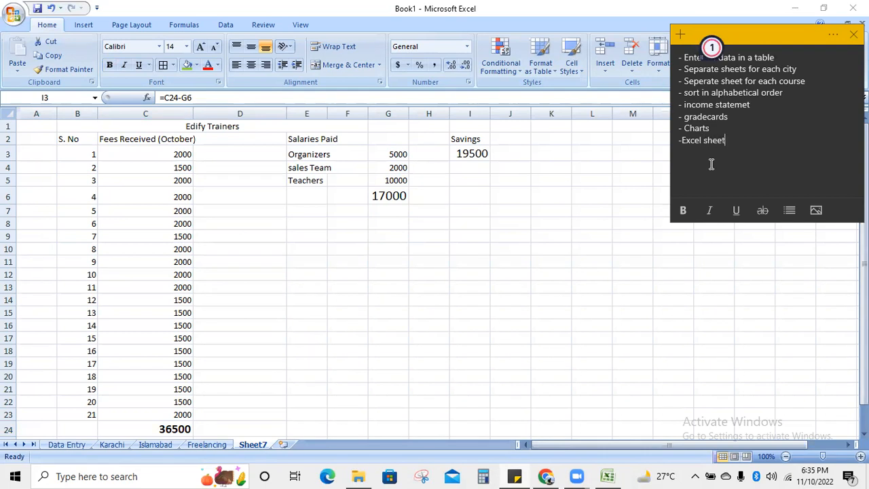
{"action": "type", "text": "s"}
{"action": "left_click_drag", "start_coordinate": [771, 39], "coordinate": [781, 113]}
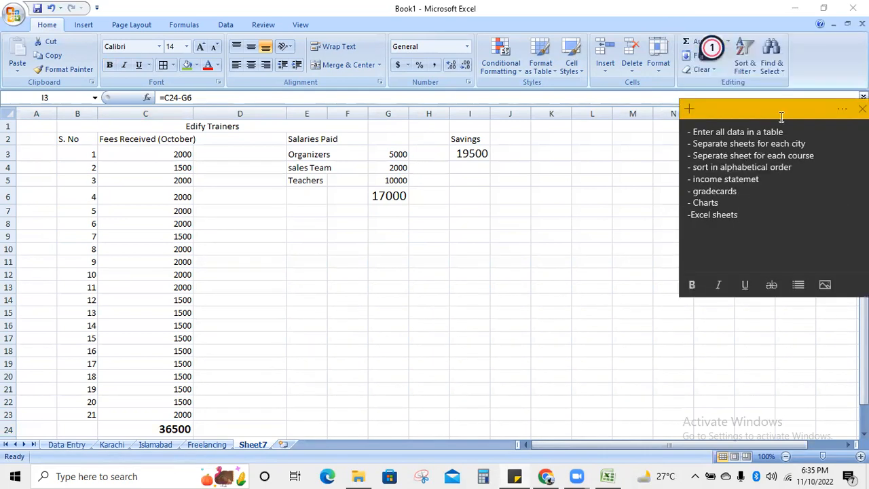
{"action": "left_click", "coordinate": [516, 186]}
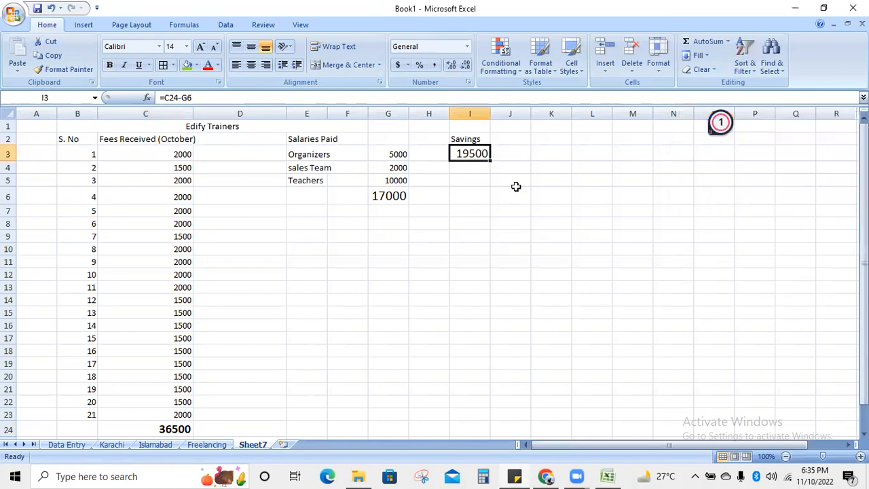
- Bring the Learners World data entry sample page in Chrome to the front
{"action": "left_click", "coordinate": [445, 133]}
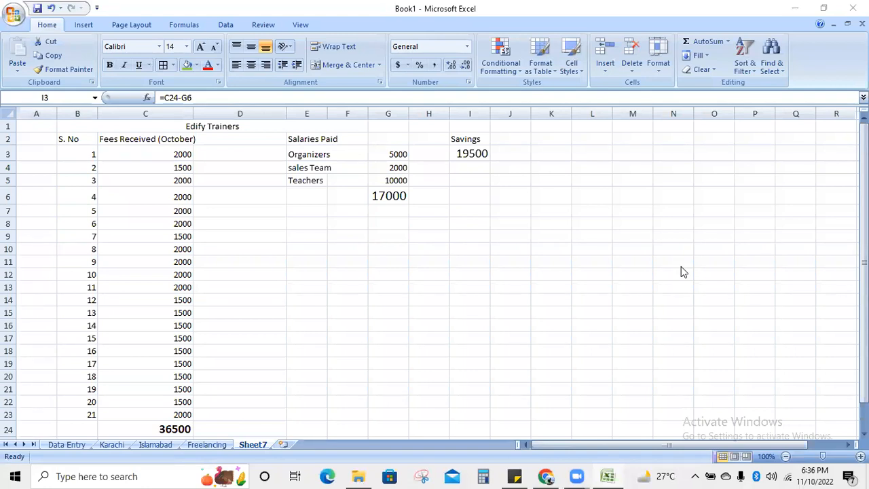
{"action": "left_click", "coordinate": [547, 476]}
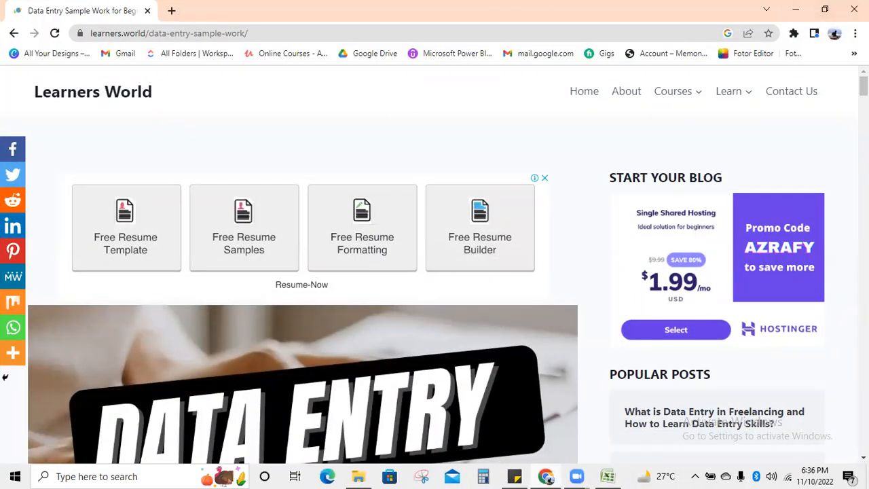
- Close the Learners World Chrome window to return to the Excel workbook
{"action": "left_click", "coordinate": [855, 9]}
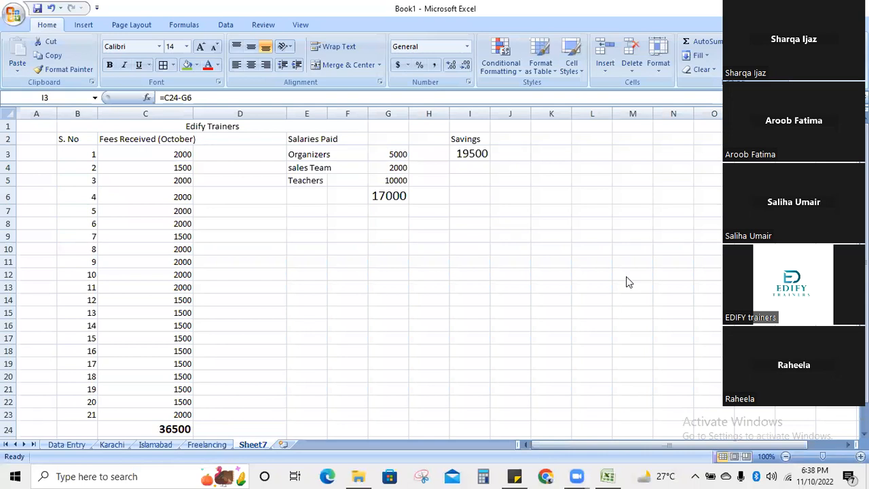
- Launch PowerPoint 2007 by searching 'powe' from the taskbar
{"action": "left_click", "coordinate": [123, 475]}
{"action": "type", "text": "powe"}
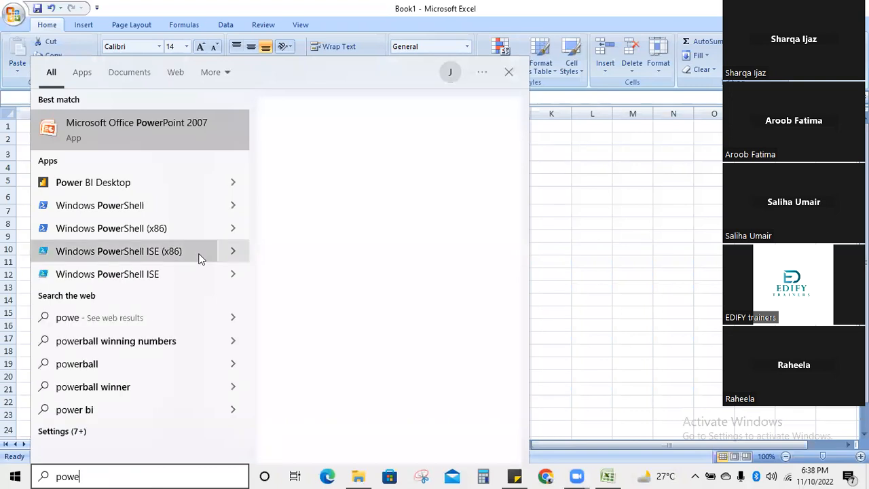
{"action": "left_click", "coordinate": [174, 128]}
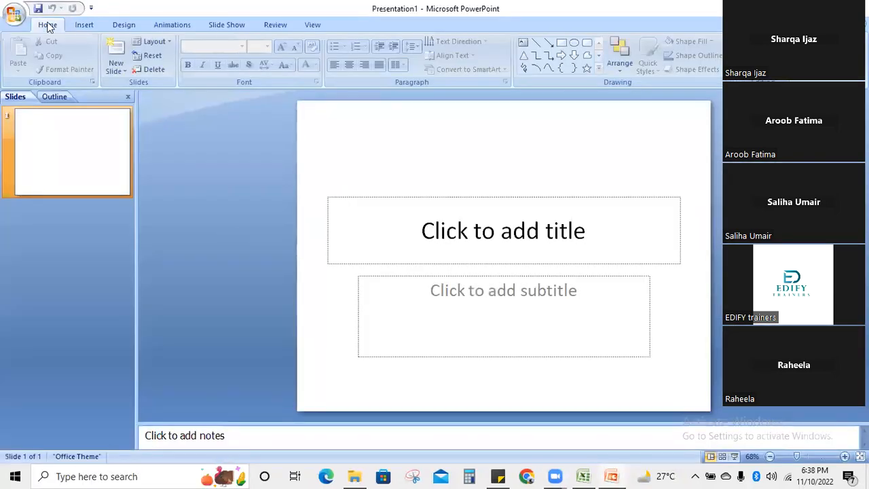
- Open the removalist sample presentation from Recent Documents and apply its transition to all slides
{"action": "left_click", "coordinate": [10, 24]}
{"action": "left_click", "coordinate": [145, 63]}
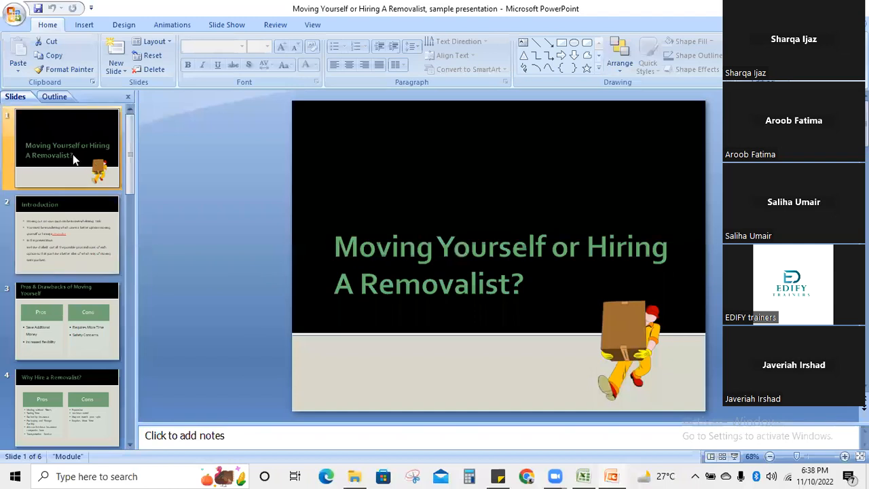
{"action": "left_click", "coordinate": [171, 26]}
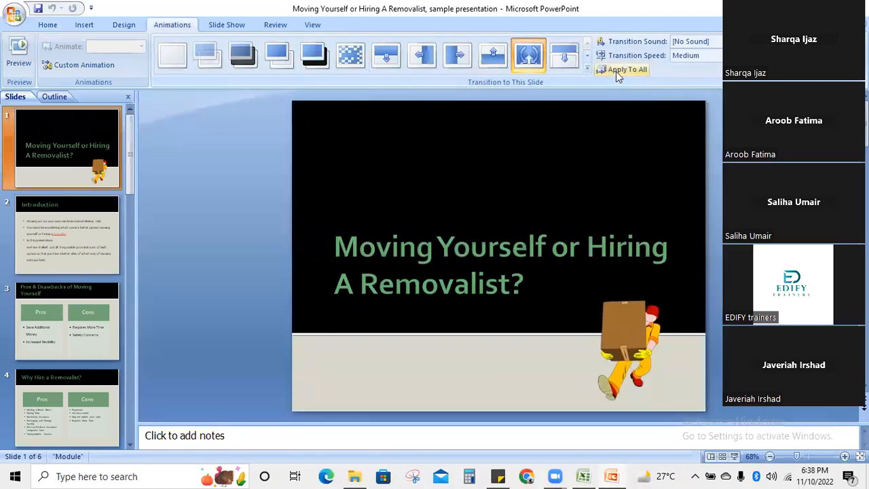
{"action": "left_click", "coordinate": [617, 73]}
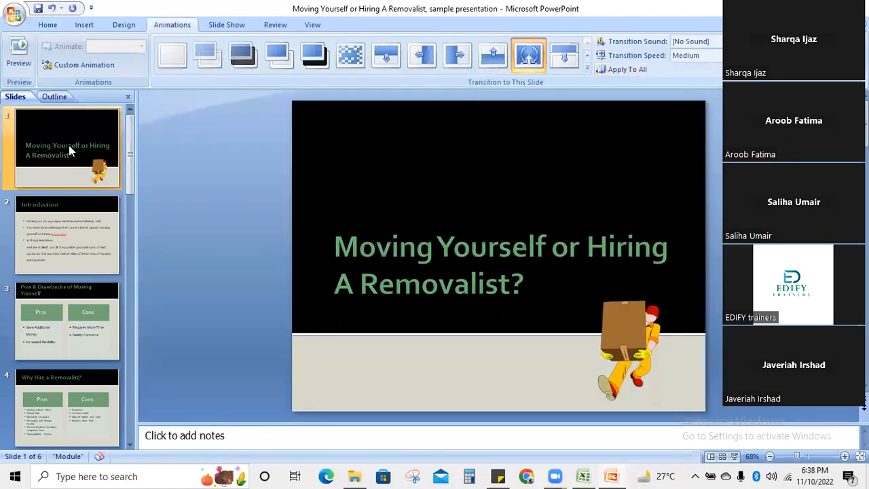
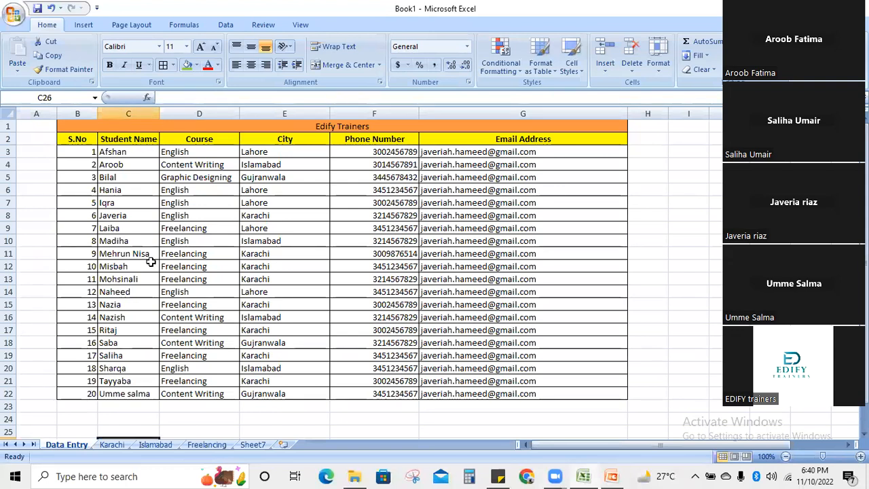
- On the Islamabad sheet, try sorting by Student Name, dismissing the merged-cells warnings
{"action": "left_click", "coordinate": [156, 444]}
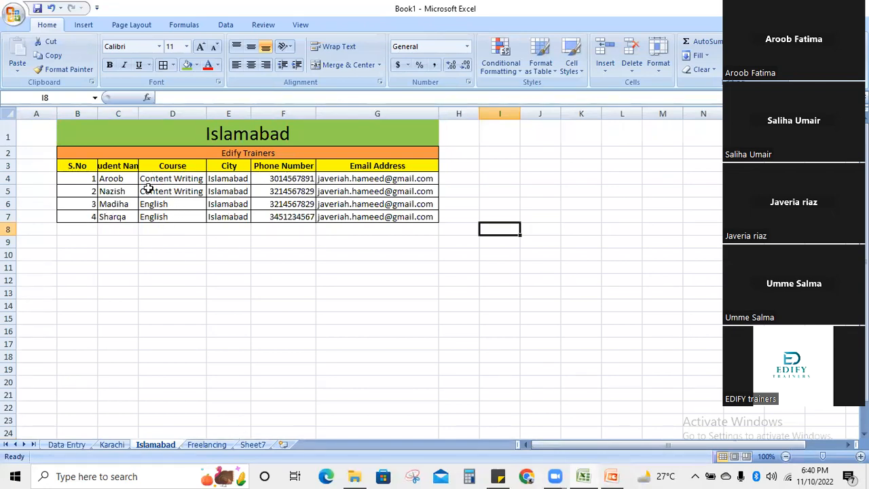
{"action": "left_click", "coordinate": [117, 166]}
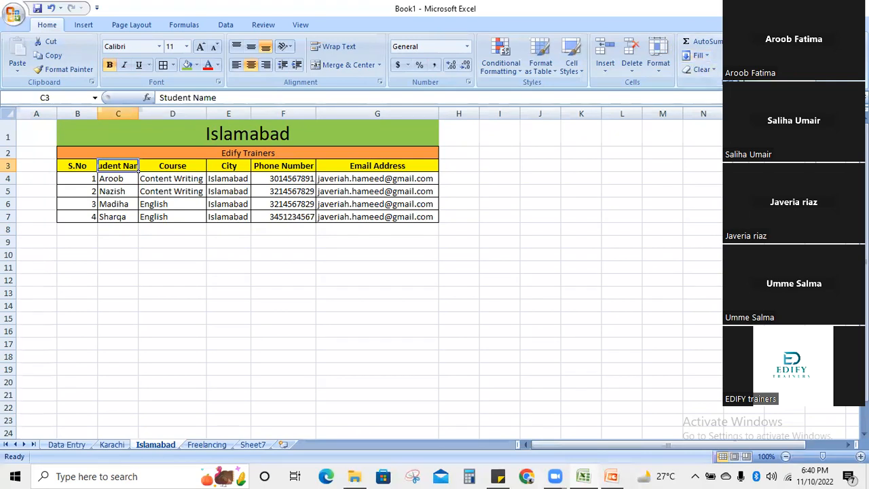
{"action": "left_click", "coordinate": [766, 86]}
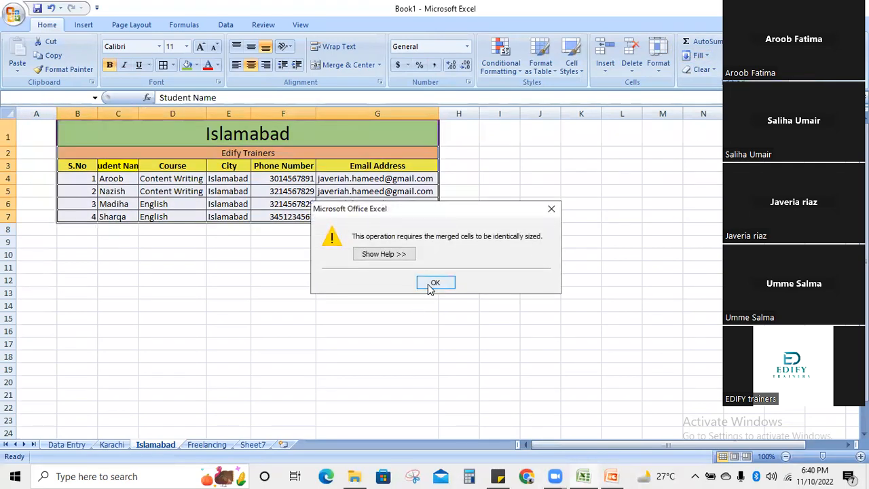
{"action": "left_click", "coordinate": [435, 283]}
{"action": "left_click", "coordinate": [229, 292]}
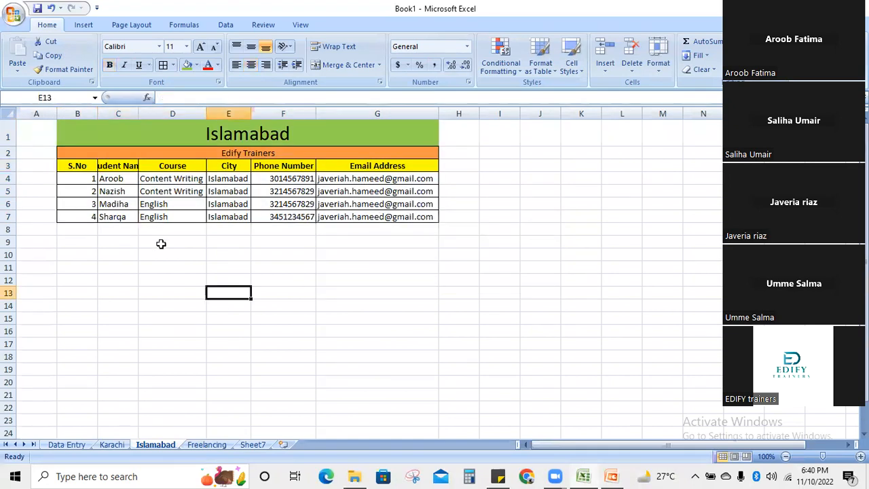
{"action": "left_click", "coordinate": [129, 165]}
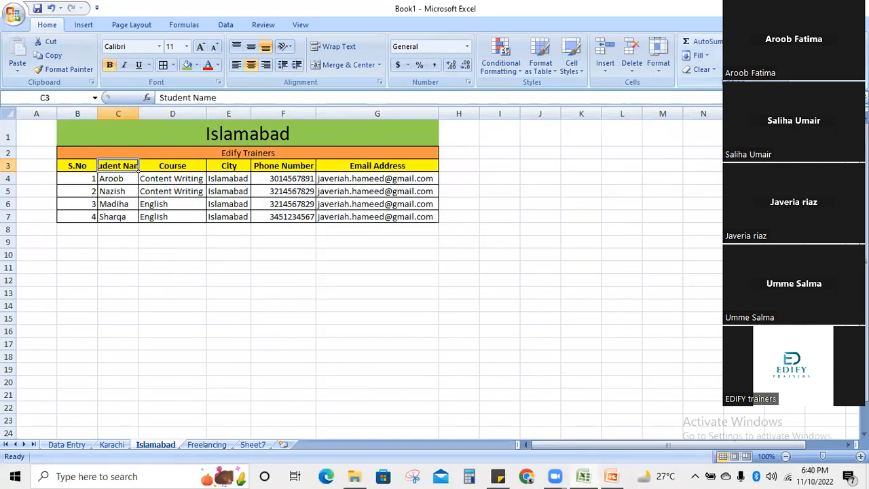
{"action": "left_click", "coordinate": [765, 85]}
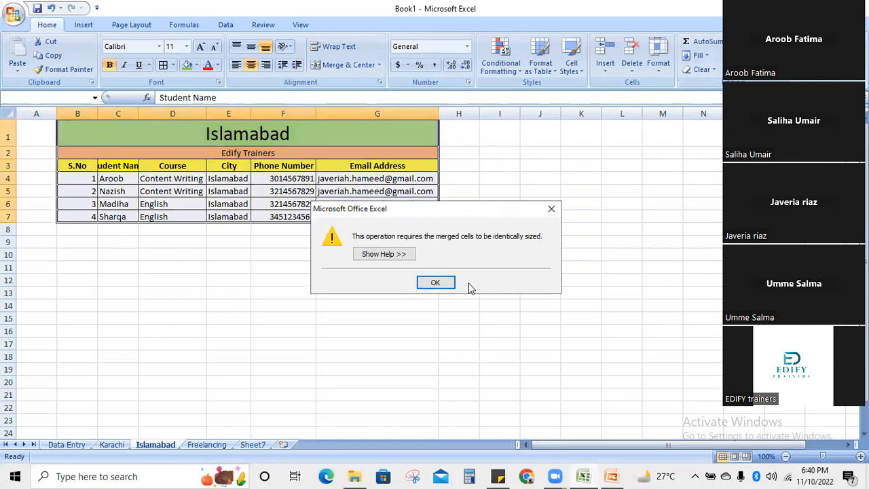
{"action": "left_click", "coordinate": [440, 283]}
{"action": "left_click", "coordinate": [119, 270]}
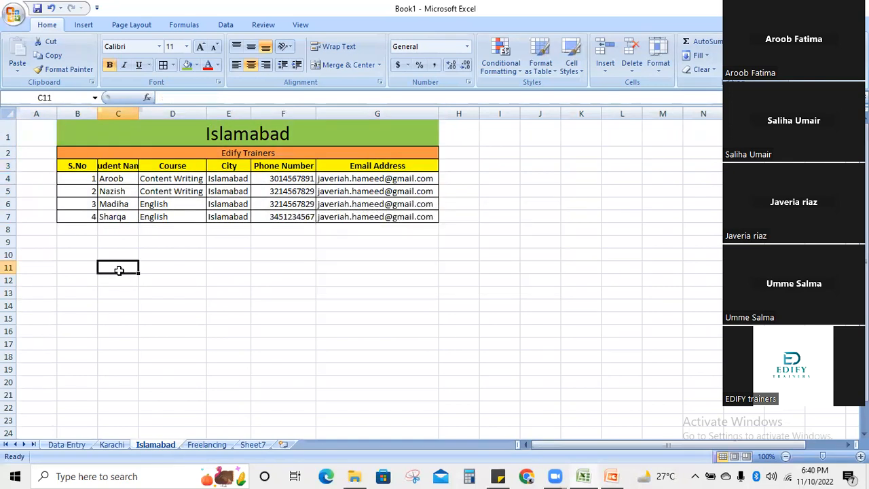
- Autofit column C to Student Name, then retry the A to Z name sort
{"action": "double_click", "coordinate": [138, 113]}
{"action": "left_click", "coordinate": [126, 178]}
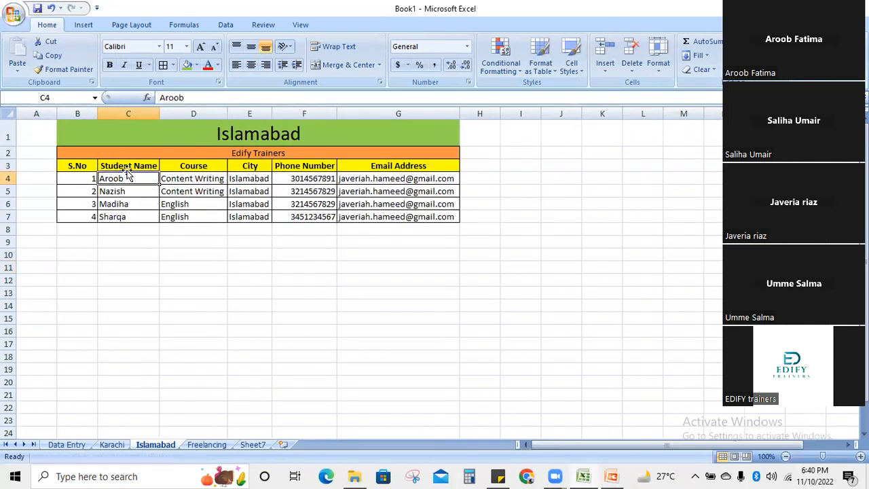
{"action": "left_click", "coordinate": [153, 165]}
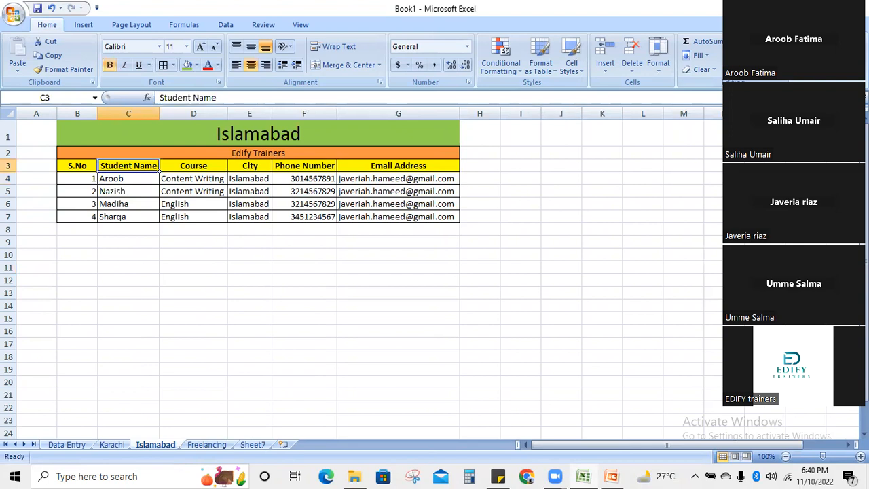
{"action": "left_click", "coordinate": [728, 42]}
{"action": "left_click", "coordinate": [754, 58]}
{"action": "left_click", "coordinate": [771, 86]}
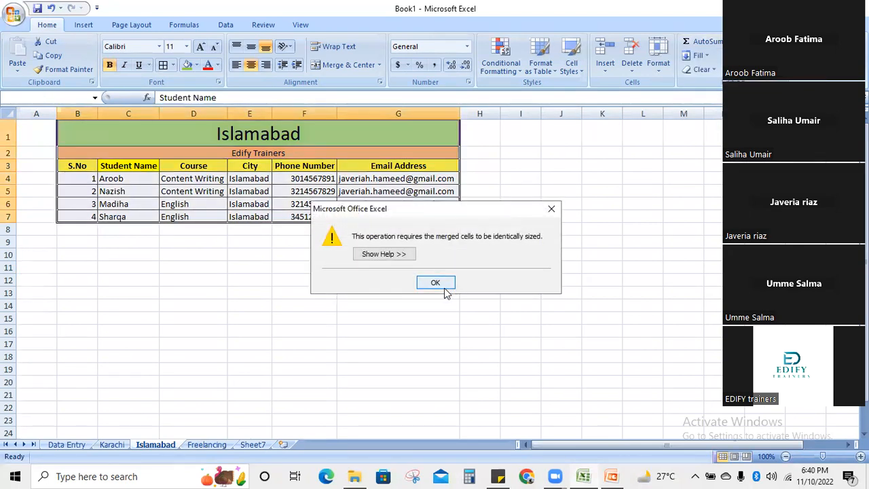
{"action": "left_click", "coordinate": [435, 284]}
- Unmerge the Islamabad title across row 1
{"action": "left_click", "coordinate": [102, 128]}
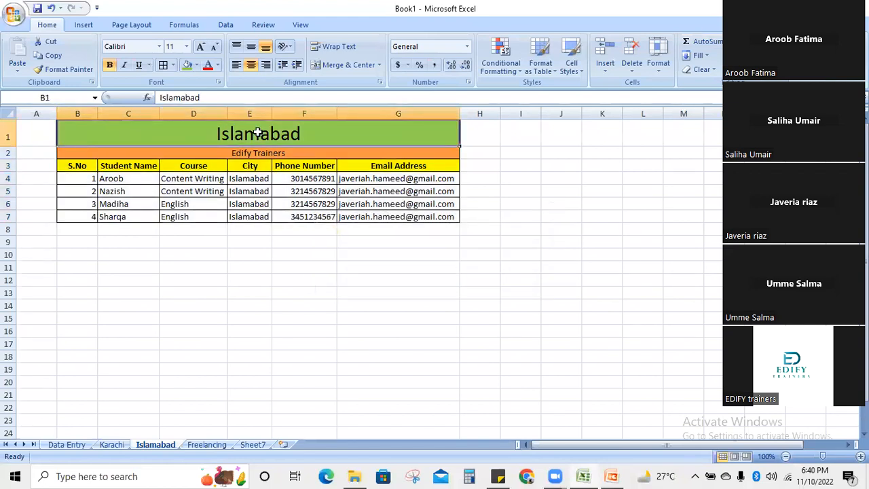
{"action": "left_click", "coordinate": [338, 65]}
{"action": "left_click", "coordinate": [209, 309]}
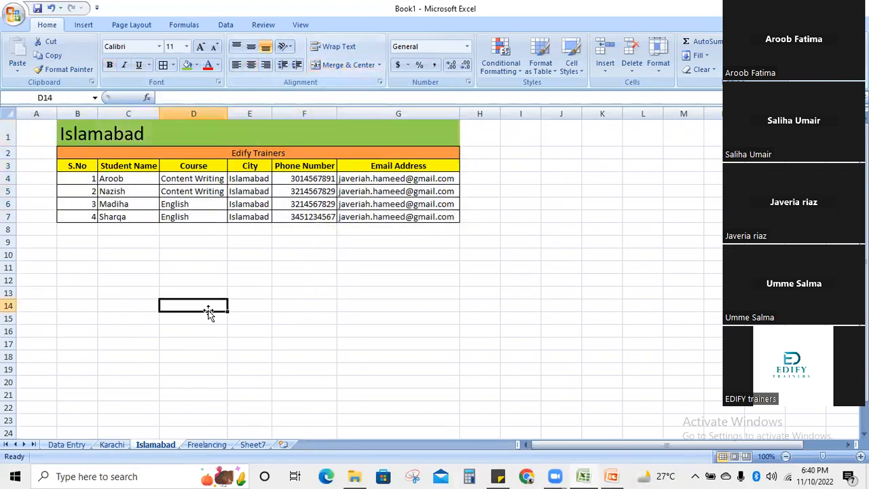
- Retry the A to Z name sort, then reselect the title row and pick cell B1
{"action": "left_click", "coordinate": [143, 167]}
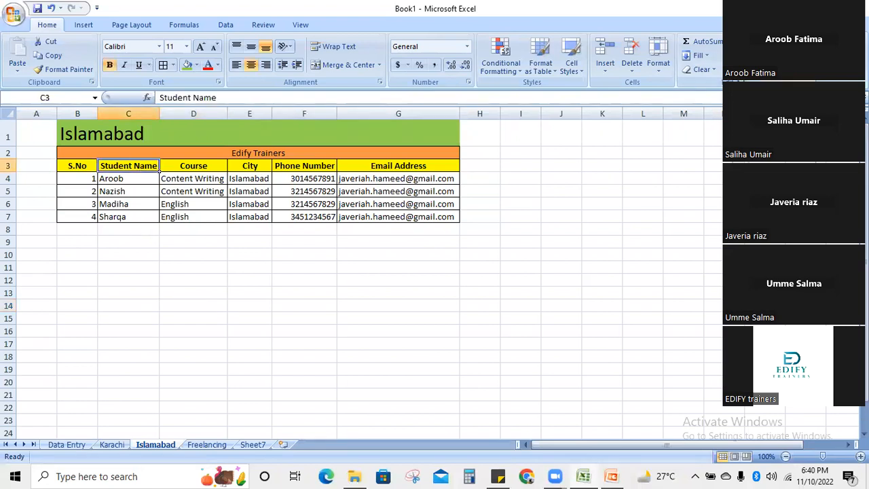
{"action": "left_click", "coordinate": [769, 86]}
{"action": "left_click", "coordinate": [449, 285]}
{"action": "left_click", "coordinate": [308, 317]}
{"action": "left_click_drag", "start_coordinate": [102, 134], "coordinate": [441, 142]}
{"action": "left_click", "coordinate": [292, 331]}
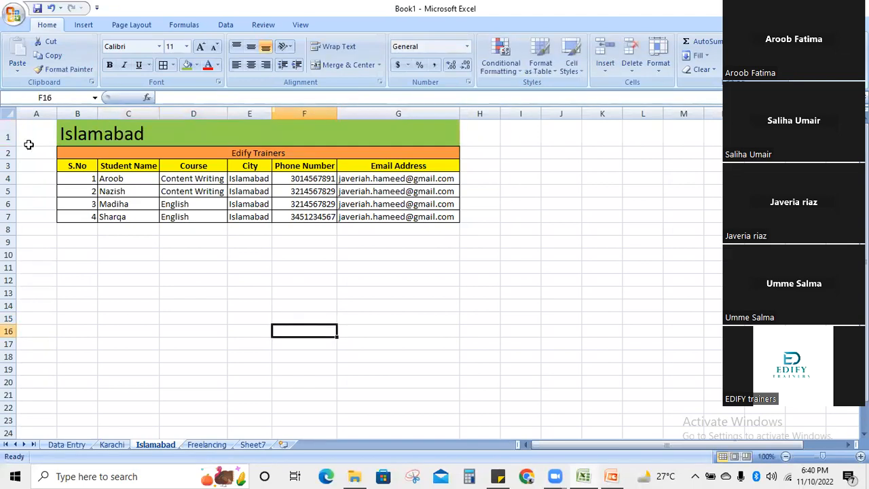
{"action": "left_click", "coordinate": [60, 141]}
{"action": "right_click", "coordinate": [10, 134]}
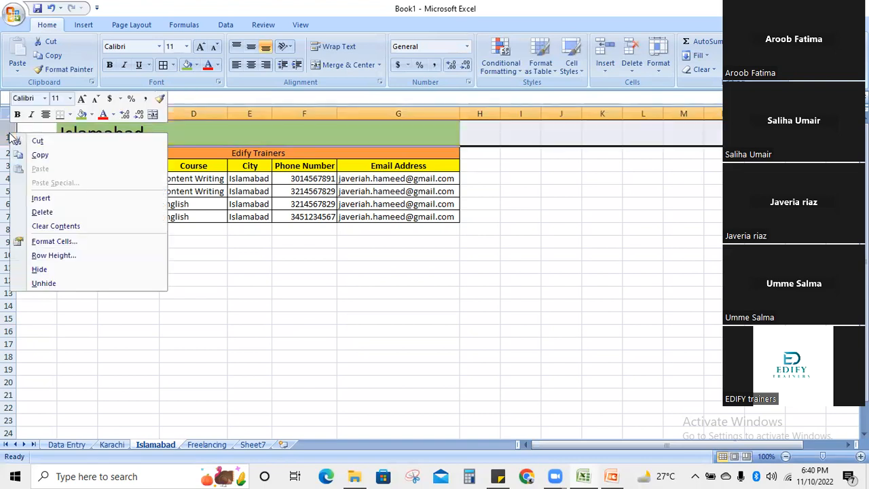
{"action": "left_click", "coordinate": [55, 215]}
{"action": "left_click", "coordinate": [131, 141]}
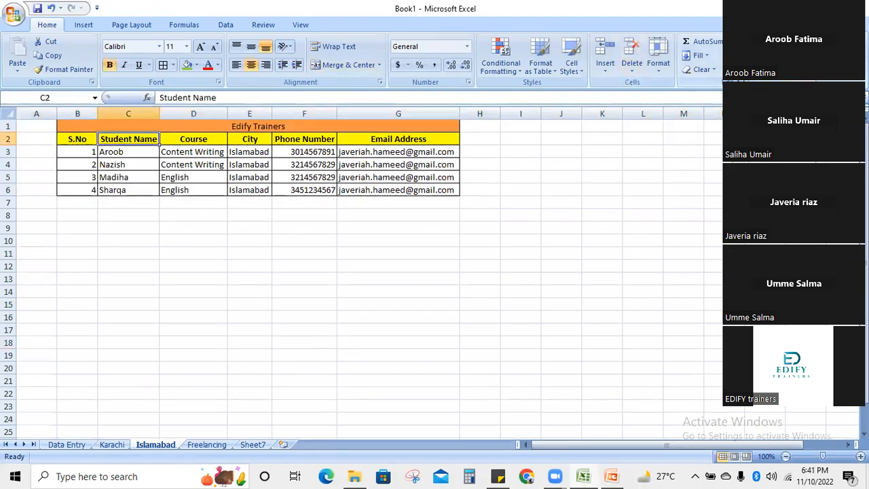
{"action": "left_click", "coordinate": [773, 87]}
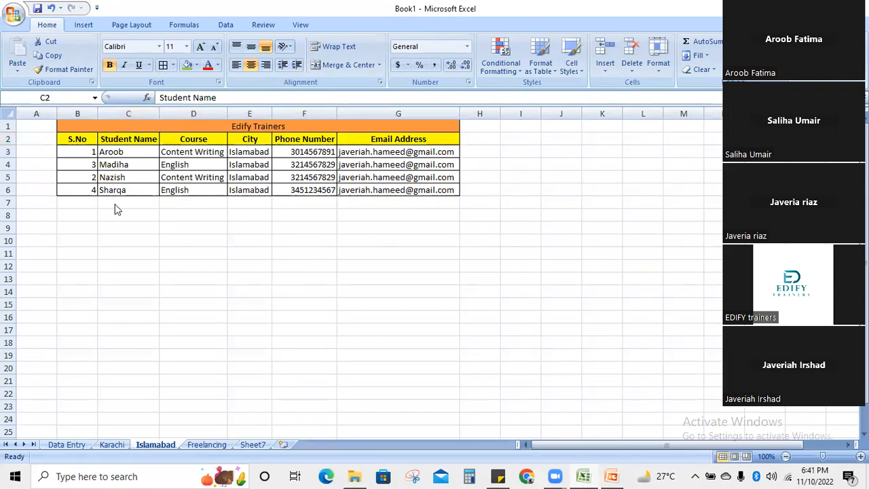
{"action": "key", "text": "ctrl+z"}
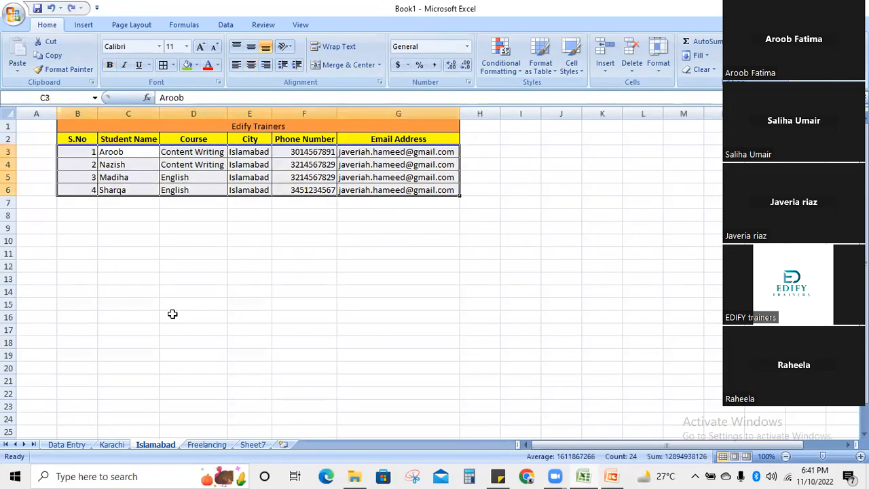
{"action": "key", "text": "ctrl+z"}
{"action": "left_click", "coordinate": [172, 315]}
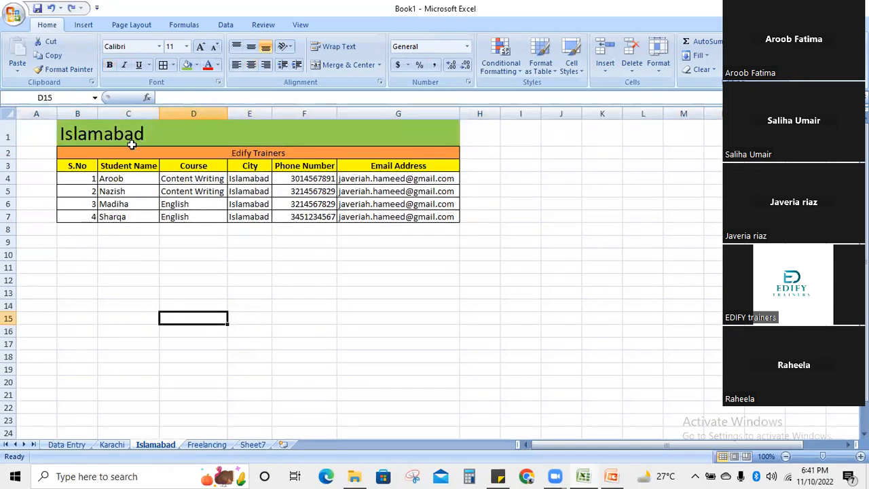
- Merge and centre the Islamabad title across B1:G1
{"action": "left_click_drag", "start_coordinate": [84, 136], "coordinate": [417, 139]}
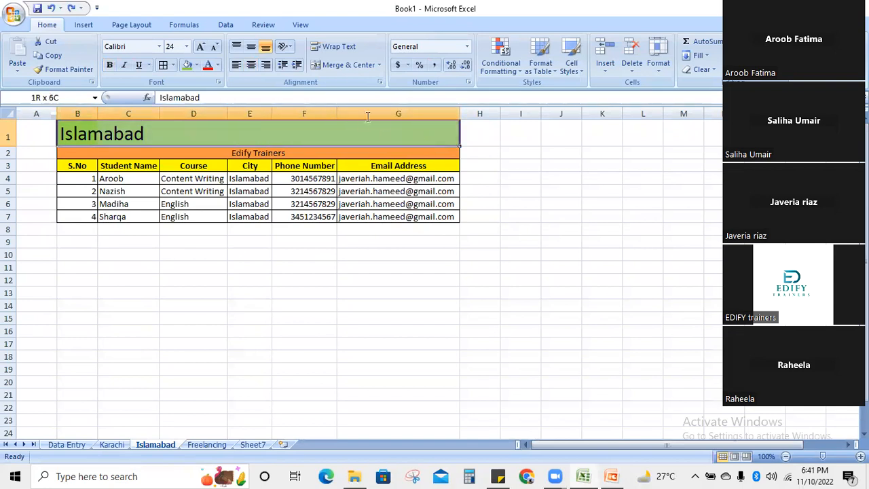
{"action": "left_click", "coordinate": [340, 71]}
{"action": "left_click", "coordinate": [293, 326]}
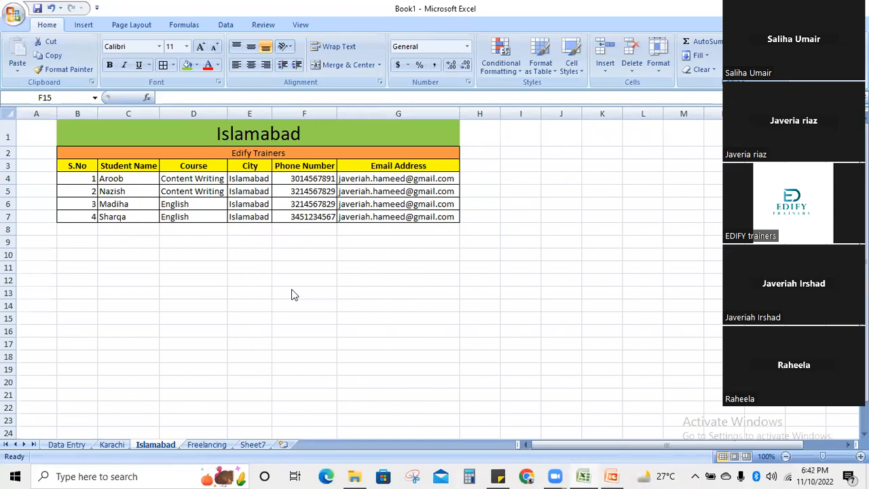
- Insert Sheet8 and move it before Sheet7, then view Islamabad, Sheet8 and Sheet7
{"action": "left_click", "coordinate": [283, 444]}
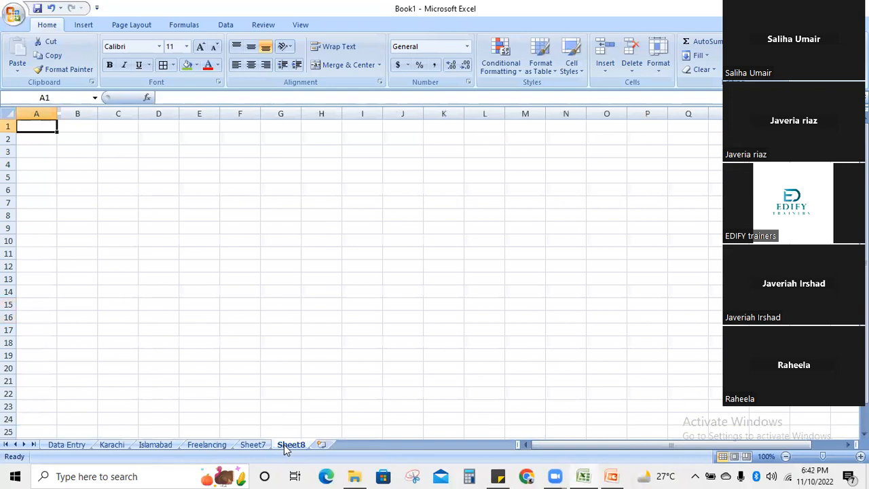
{"action": "left_click_drag", "start_coordinate": [285, 448], "coordinate": [182, 451]}
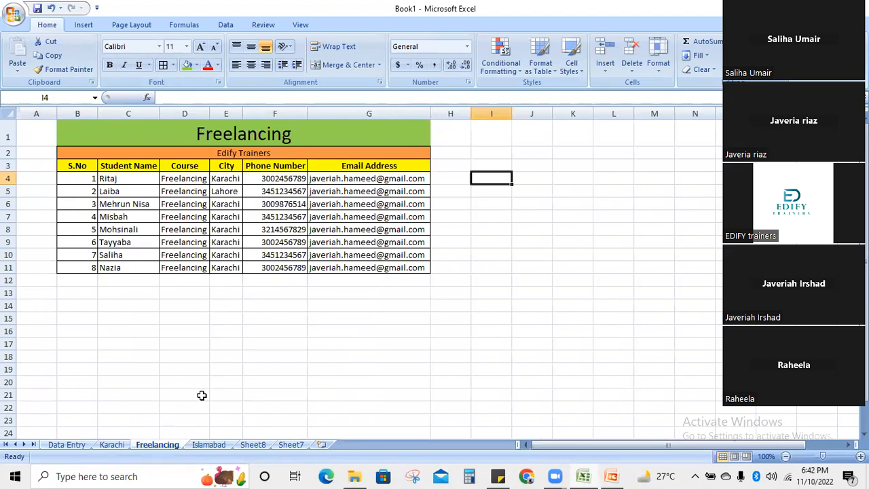
{"action": "left_click", "coordinate": [214, 444]}
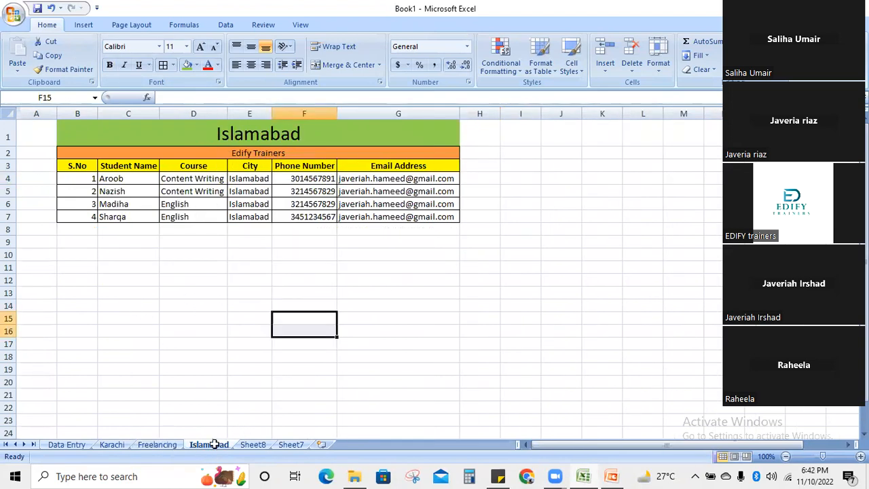
{"action": "left_click", "coordinate": [252, 446]}
{"action": "left_click", "coordinate": [290, 444]}
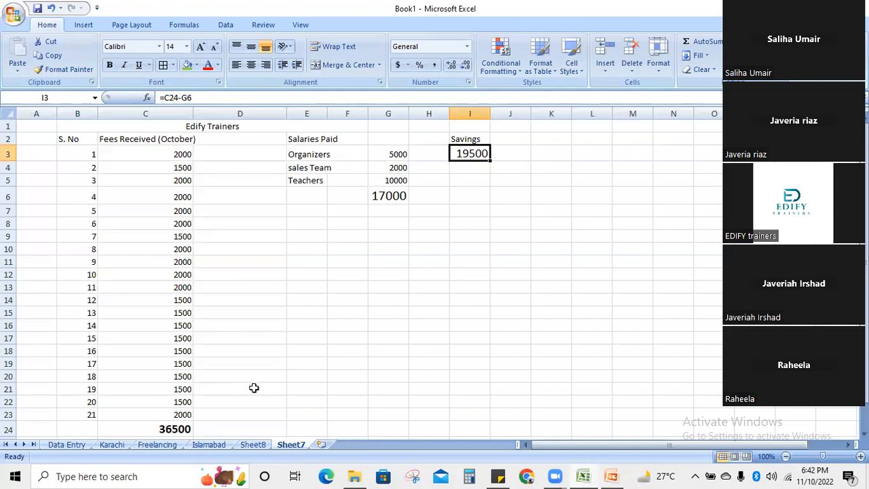
{"action": "left_click", "coordinate": [158, 428]}
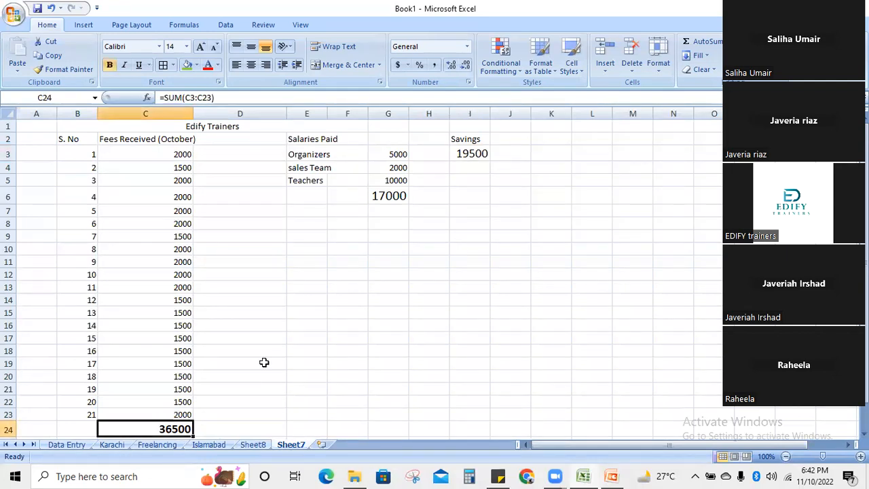
{"action": "left_click", "coordinate": [394, 197]}
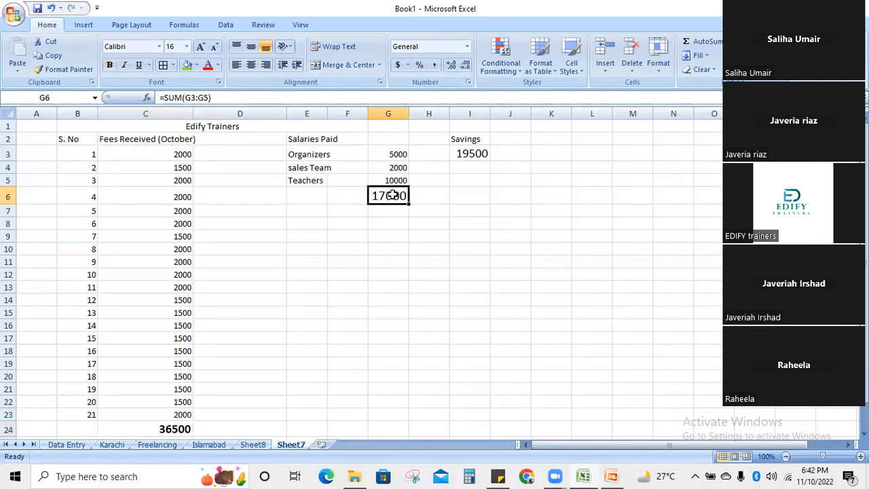
{"action": "left_click", "coordinate": [475, 155]}
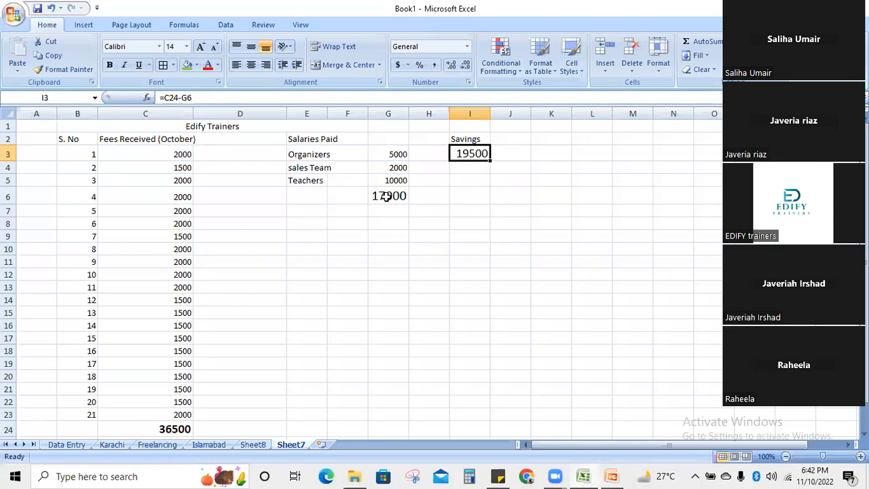
{"action": "left_click", "coordinate": [543, 272]}
{"action": "left_click", "coordinate": [402, 271]}
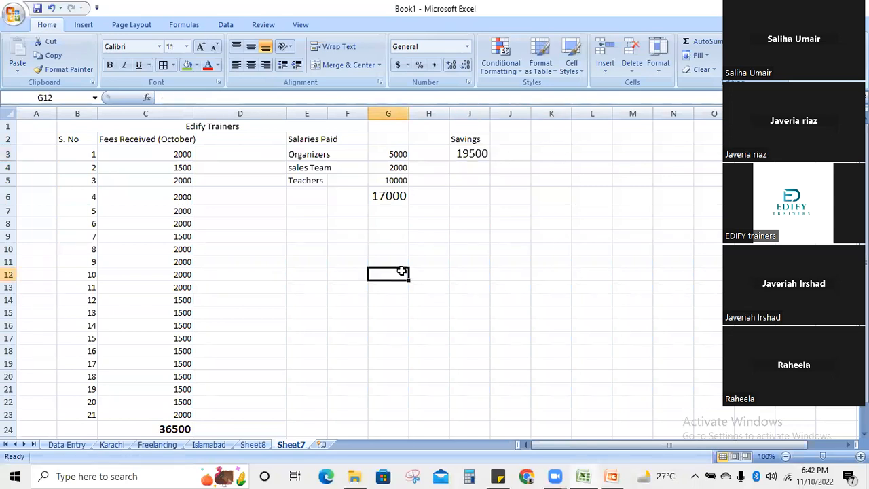
{"action": "left_click", "coordinate": [576, 107]}
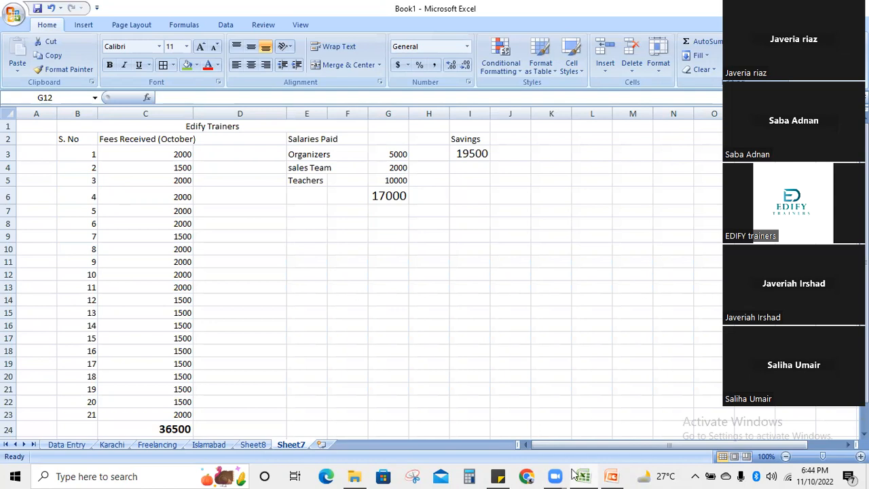
- Switch from the Excel workbook to the PowerPoint presentation
{"action": "left_click", "coordinate": [611, 476]}
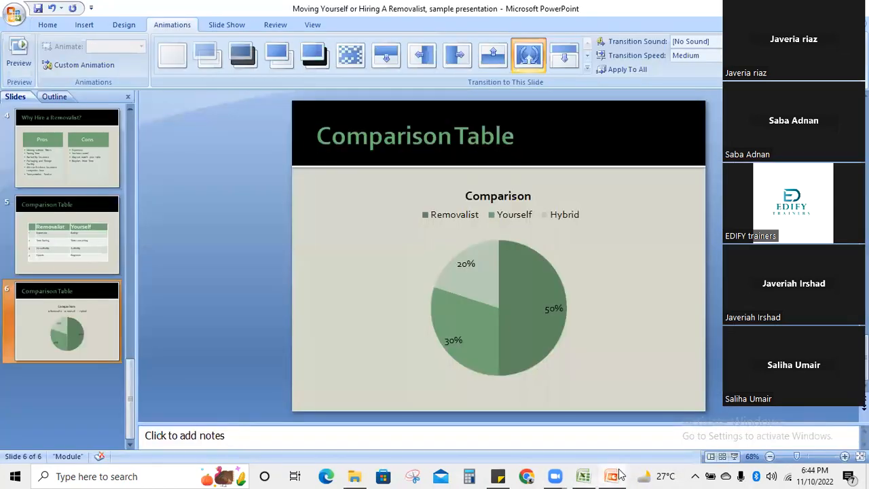
{"action": "left_click", "coordinate": [582, 476]}
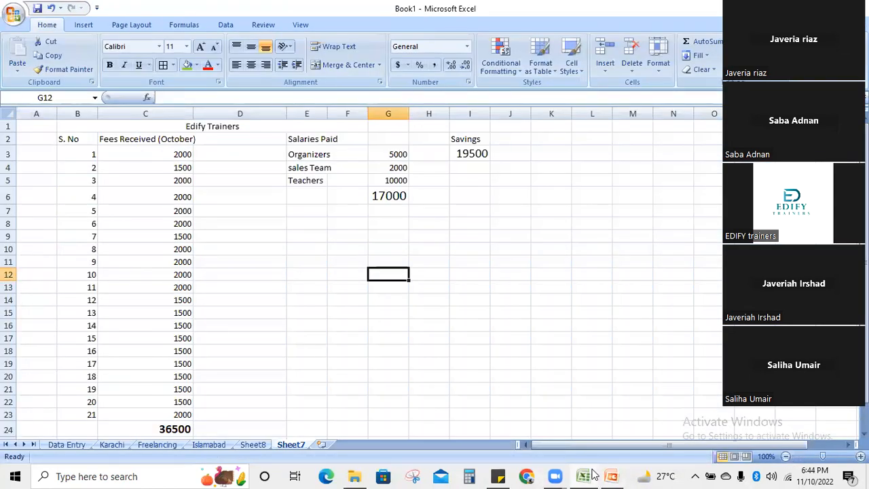
{"action": "left_click", "coordinate": [555, 475]}
{"action": "left_click", "coordinate": [618, 475]}
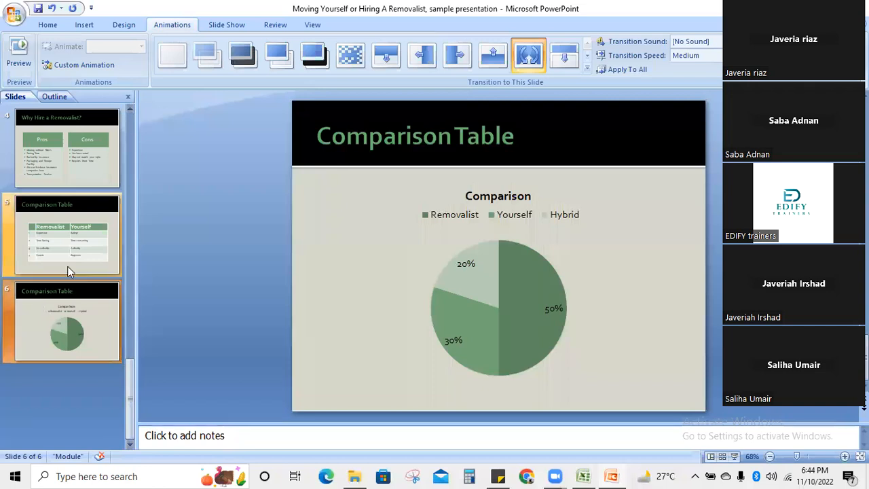
- Add a Title and Content slide and start inserting a SmartArt graphic
{"action": "left_click", "coordinate": [91, 23]}
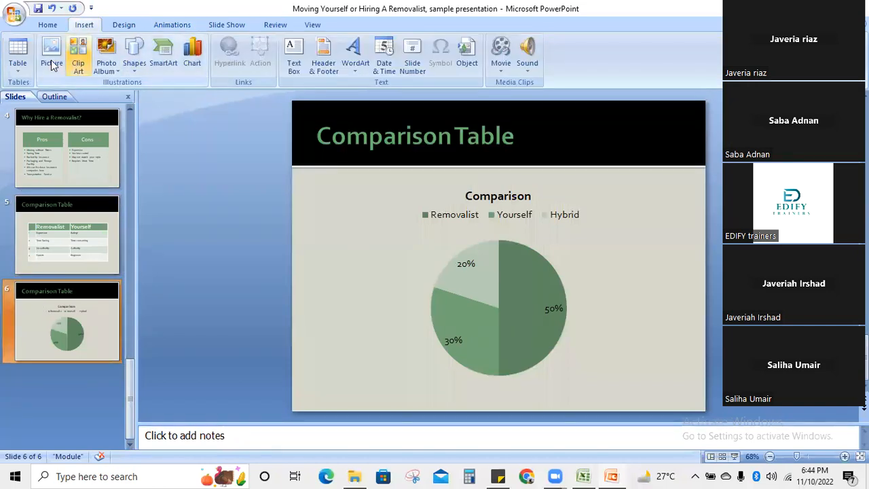
{"action": "left_click", "coordinate": [47, 25]}
{"action": "left_click", "coordinate": [116, 68]}
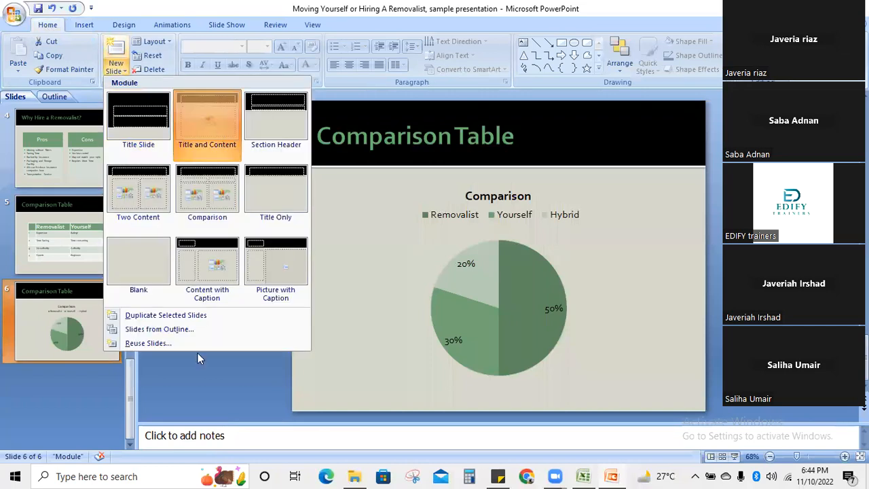
{"action": "left_click", "coordinate": [219, 135]}
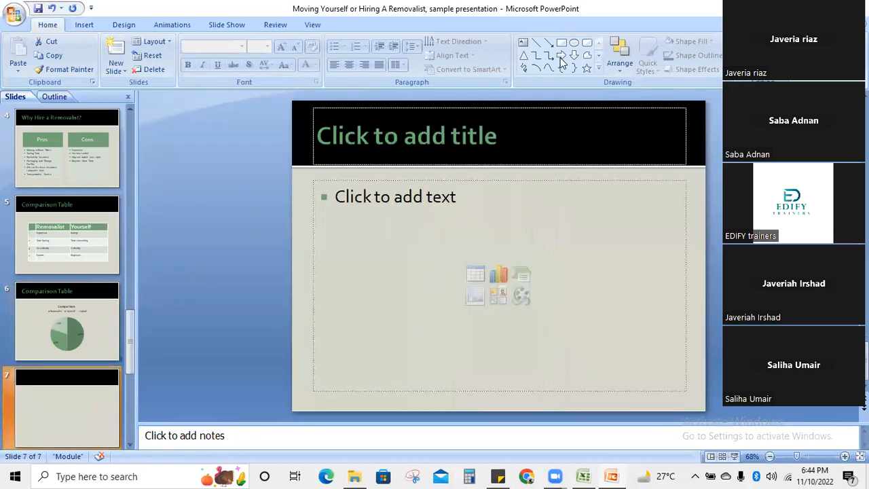
{"action": "left_click", "coordinate": [522, 273]}
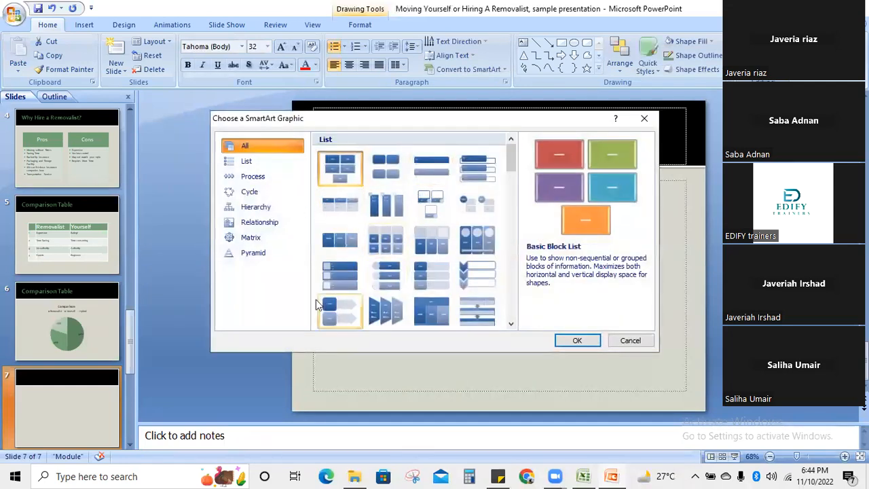
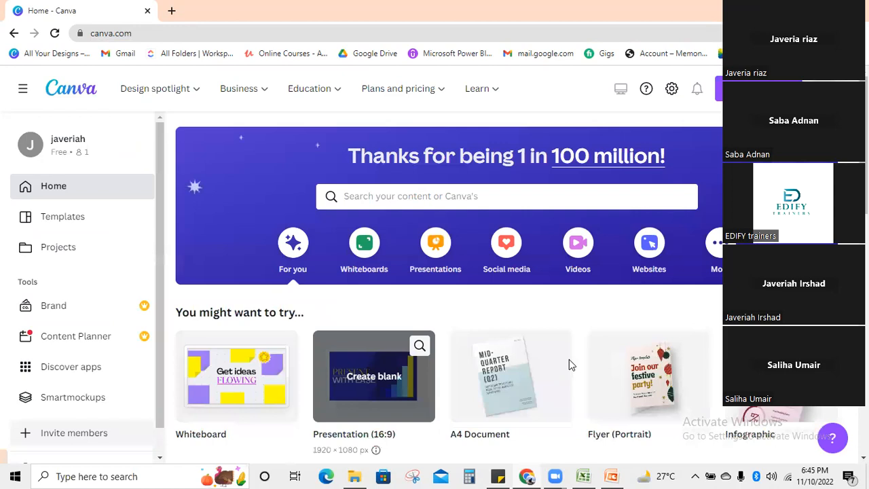
- Scroll down to recent designs and open the Grey Brown Illustration Fast Food Menu
{"action": "scroll", "coordinate": [568, 359], "scroll_direction": "down", "scroll_amount": 8}
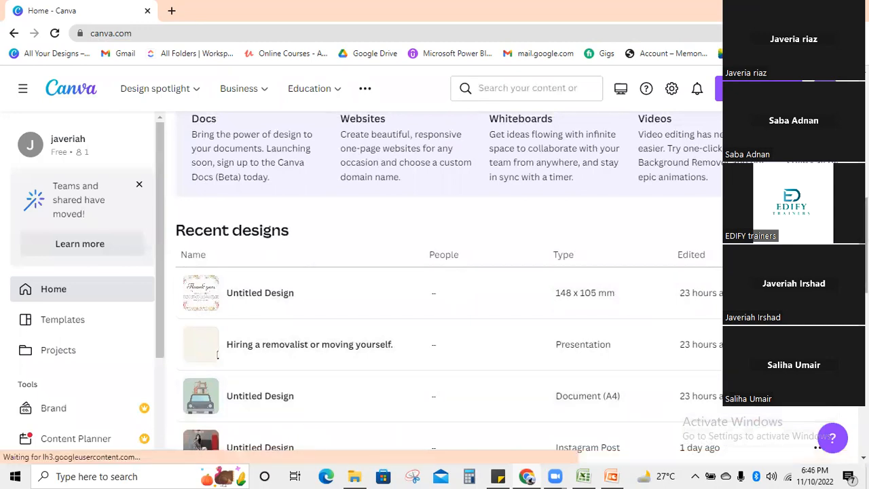
{"action": "scroll", "coordinate": [278, 445], "scroll_direction": "down", "scroll_amount": 3}
{"action": "scroll", "coordinate": [217, 180], "scroll_direction": "down", "scroll_amount": 2}
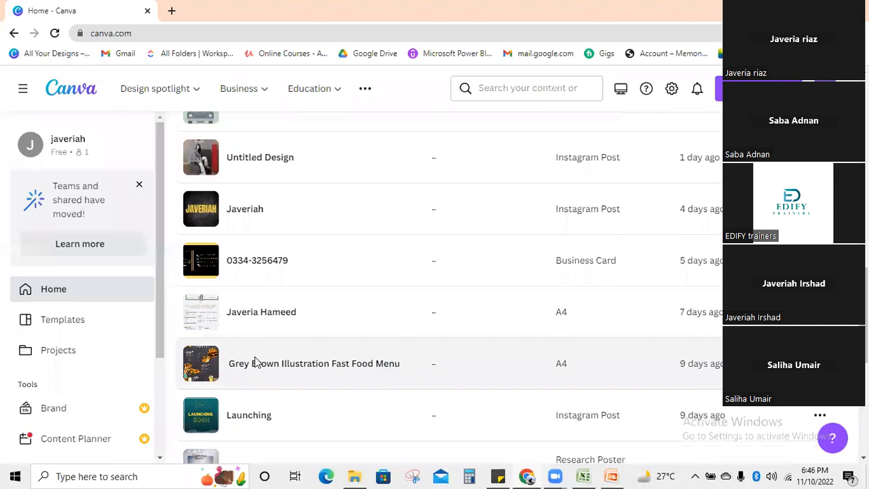
{"action": "left_click", "coordinate": [255, 363]}
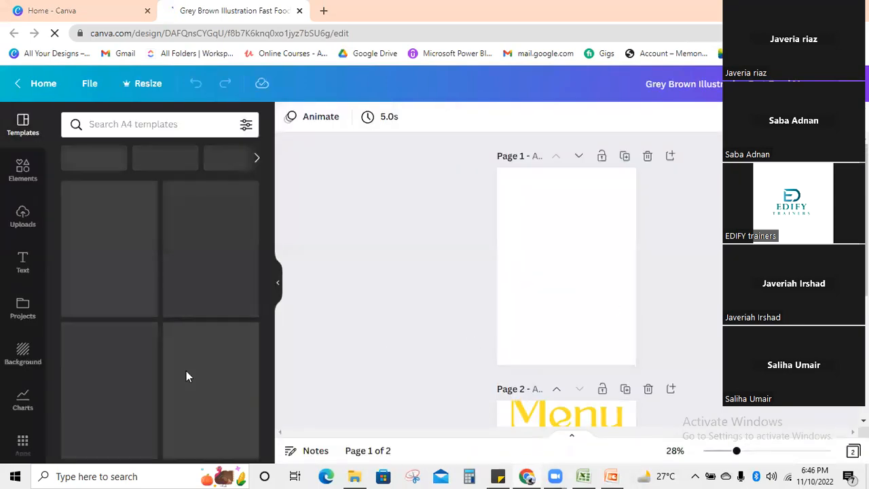
- Add a Javeriah text box to page 1, enlarge it to size 142, and tilt it diagonally
{"action": "left_click", "coordinate": [23, 263]}
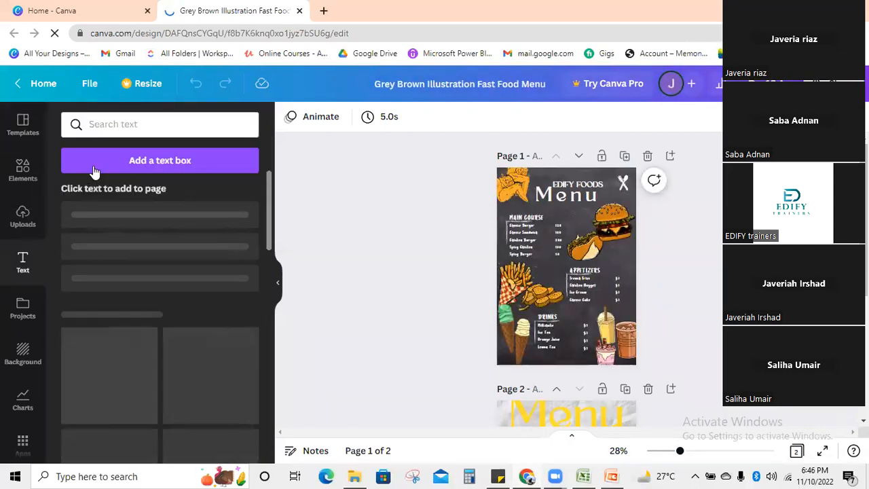
{"action": "left_click", "coordinate": [94, 168]}
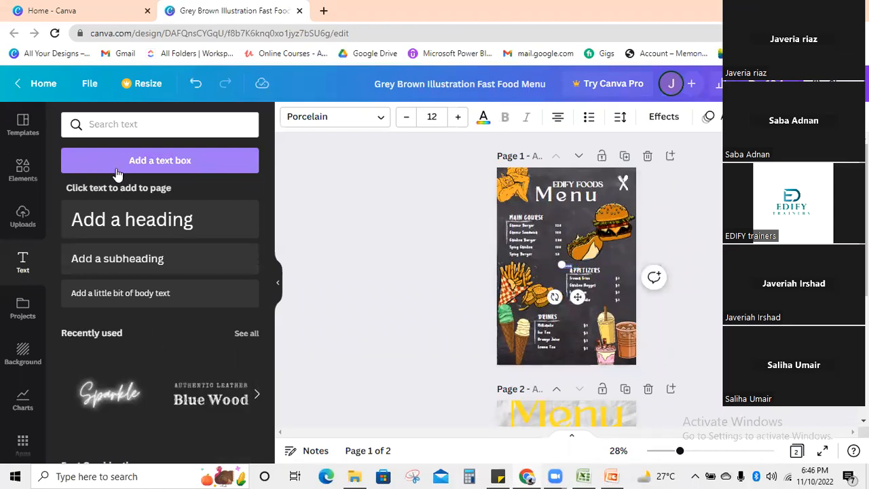
{"action": "left_click_drag", "start_coordinate": [545, 254], "coordinate": [499, 243]}
{"action": "left_click_drag", "start_coordinate": [571, 267], "coordinate": [613, 281]}
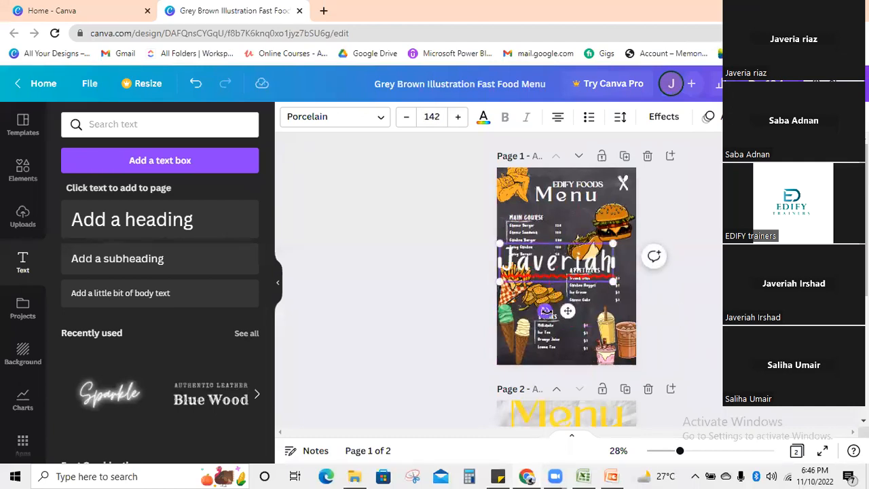
{"action": "left_click_drag", "start_coordinate": [544, 311], "coordinate": [600, 312]}
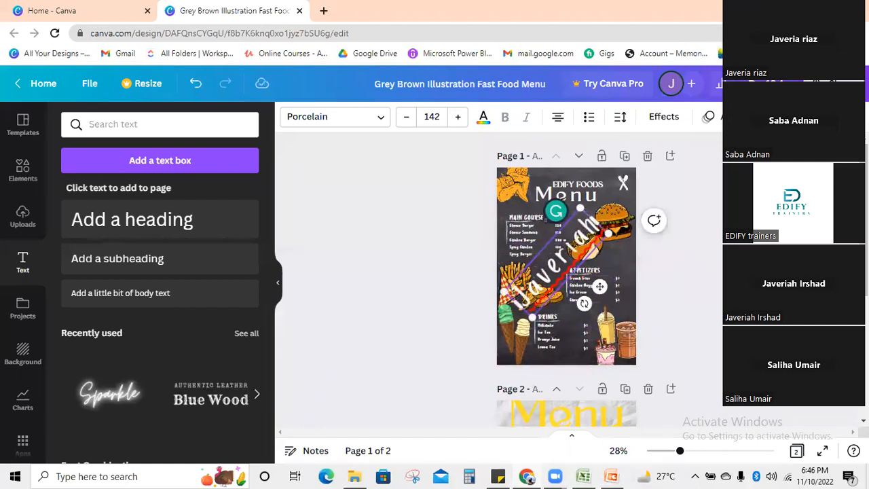
- Set the Javeriah text's transparency to 61
{"action": "left_click", "coordinate": [778, 116]}
{"action": "left_click", "coordinate": [727, 148]}
{"action": "left_click_drag", "start_coordinate": [717, 204], "coordinate": [675, 217]}
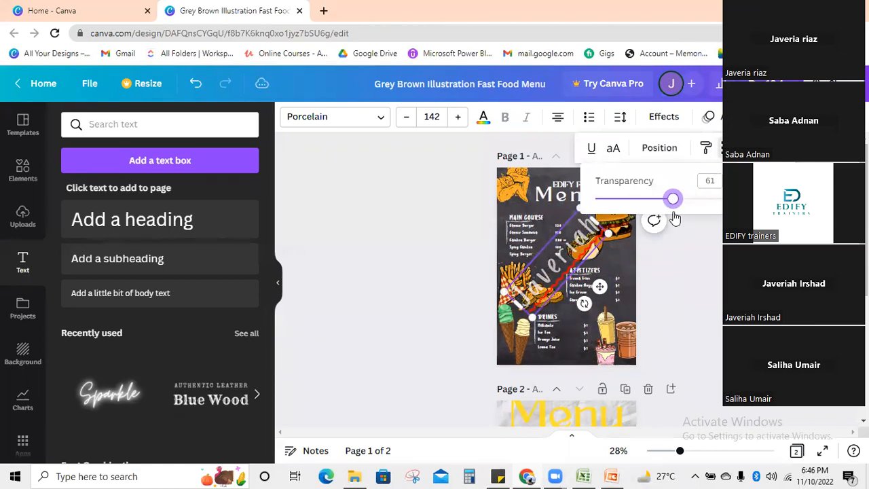
{"action": "left_click", "coordinate": [707, 223]}
- Send the Javeriah text to the back, behind the menu artwork
{"action": "left_click", "coordinate": [778, 117]}
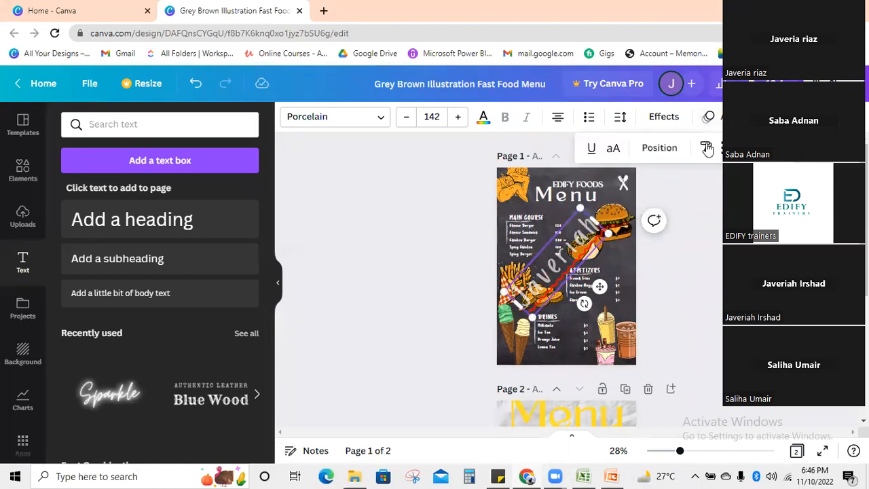
{"action": "left_click", "coordinate": [659, 147]}
{"action": "left_click", "coordinate": [618, 212]}
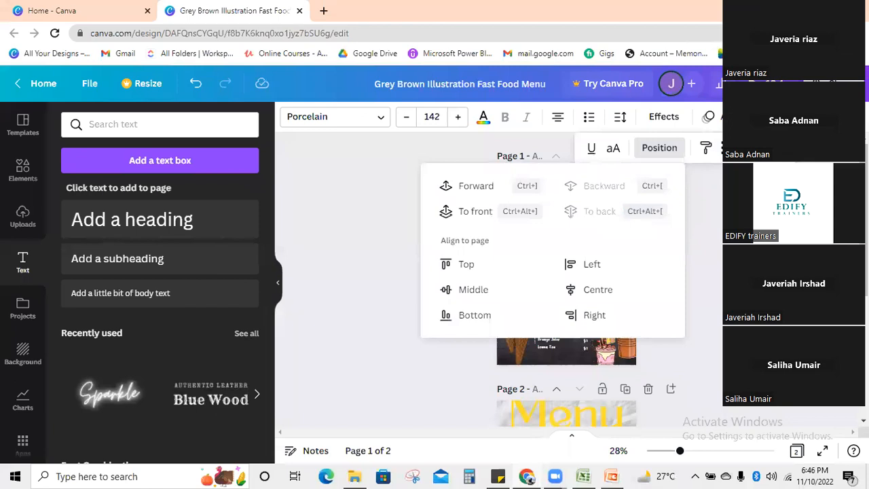
{"action": "left_click", "coordinate": [446, 370]}
{"action": "left_click", "coordinate": [419, 372]}
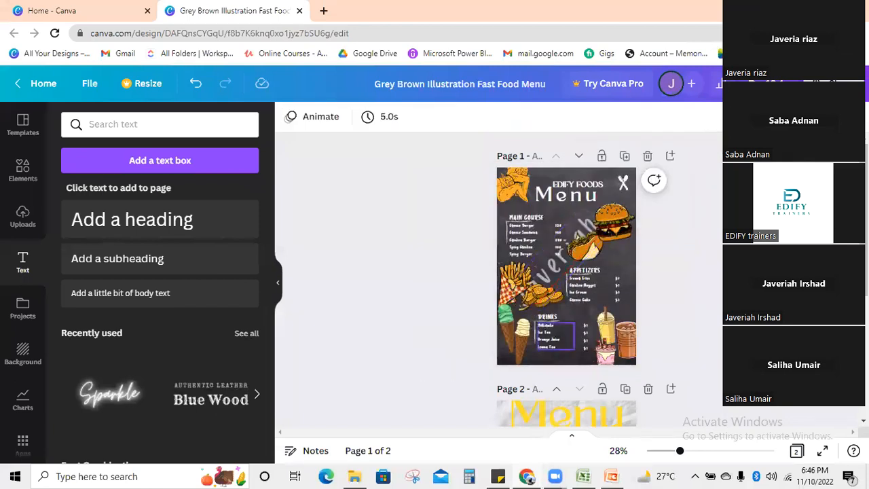
- Bring the watermark text in front of the menu artwork
{"action": "left_click", "coordinate": [574, 271]}
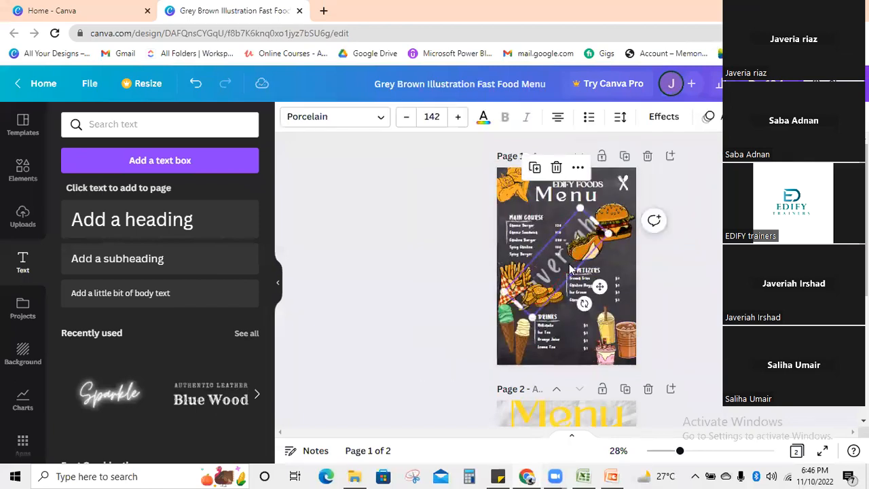
{"action": "left_click", "coordinate": [652, 149]}
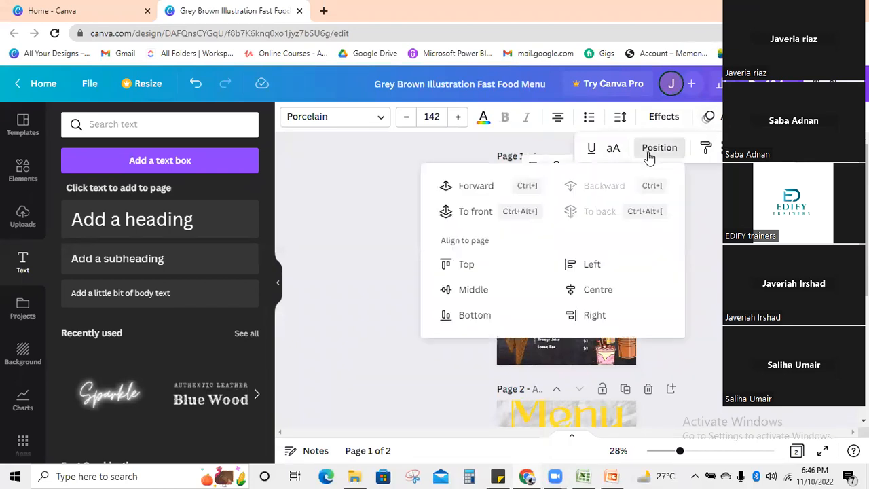
{"action": "left_click", "coordinate": [468, 210]}
{"action": "left_click", "coordinate": [863, 237]}
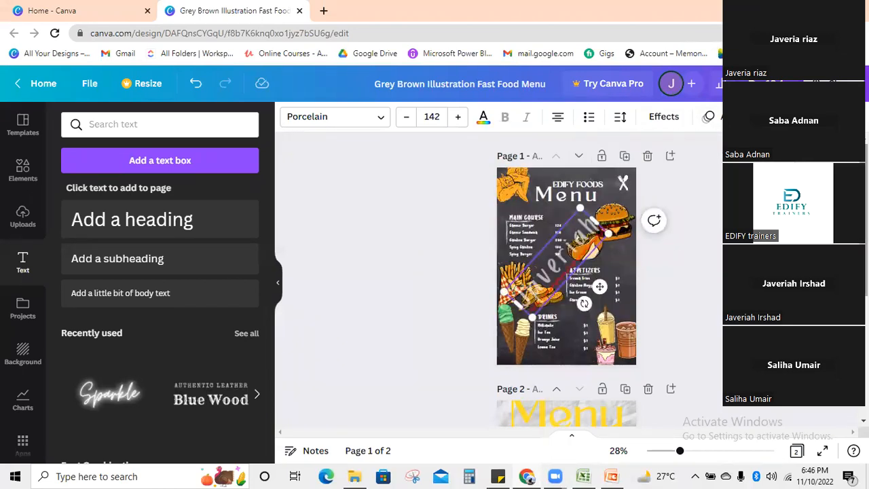
- Enlarge the watermark text to size 176 and nudge it slightly down and right
{"action": "left_click", "coordinate": [548, 268]}
{"action": "left_click_drag", "start_coordinate": [580, 208], "coordinate": [592, 182]}
{"action": "left_click_drag", "start_coordinate": [553, 259], "coordinate": [557, 272]}
{"action": "key", "text": "Escape"}
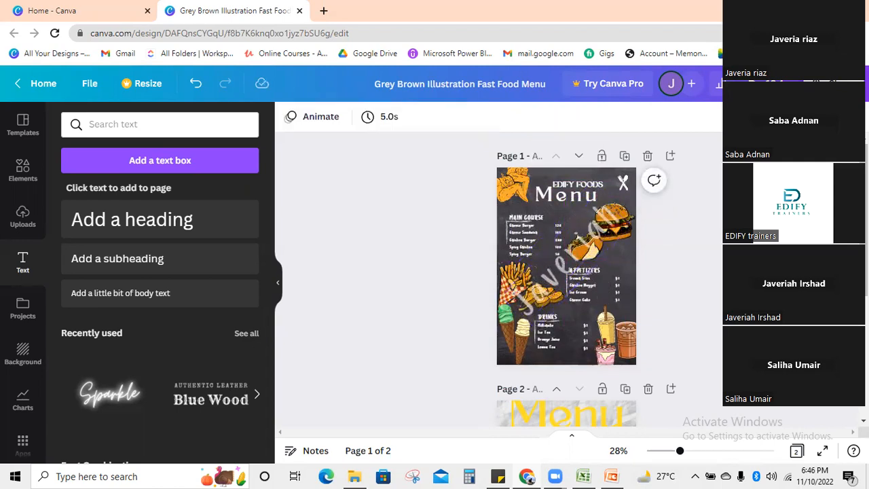
- Lower the watermark's transparency to about 45 and deselect it to review
{"action": "left_click", "coordinate": [581, 260]}
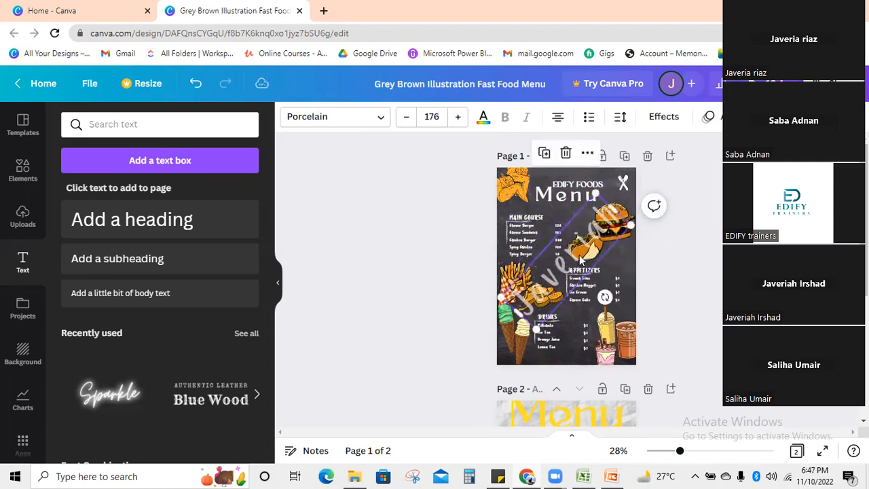
{"action": "left_click", "coordinate": [781, 117]}
{"action": "left_click", "coordinate": [728, 148]}
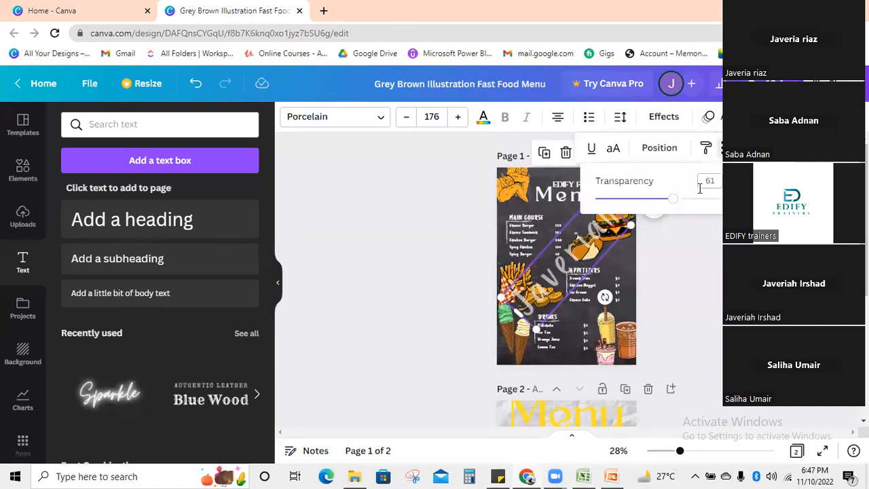
{"action": "left_click_drag", "start_coordinate": [671, 201], "coordinate": [652, 199]}
{"action": "key", "text": "Escape"}
{"action": "left_click", "coordinate": [639, 307]}
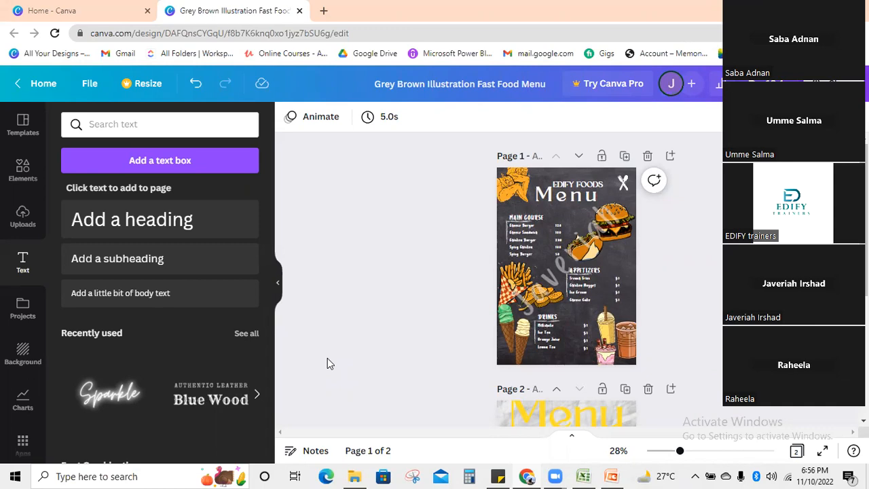
- Collapse the Text panel to widen the canvas and select the diagonal watermark on page 1
{"action": "left_click", "coordinate": [273, 285]}
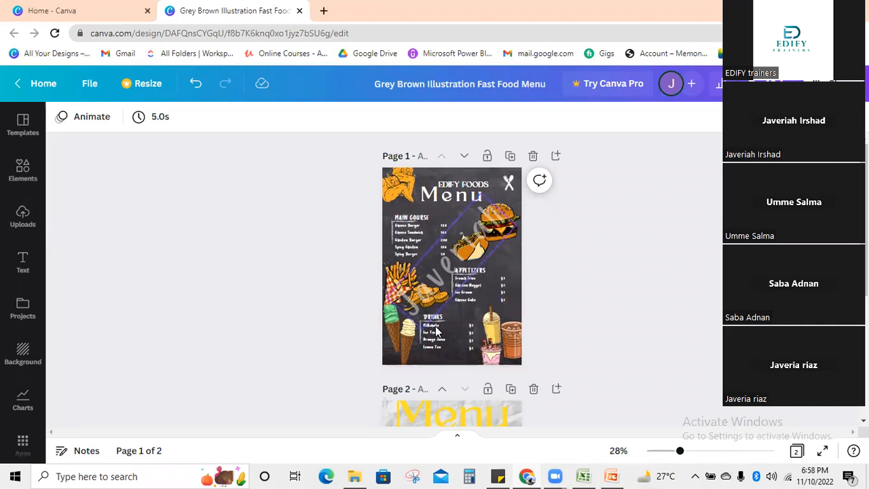
{"action": "left_click", "coordinate": [408, 302]}
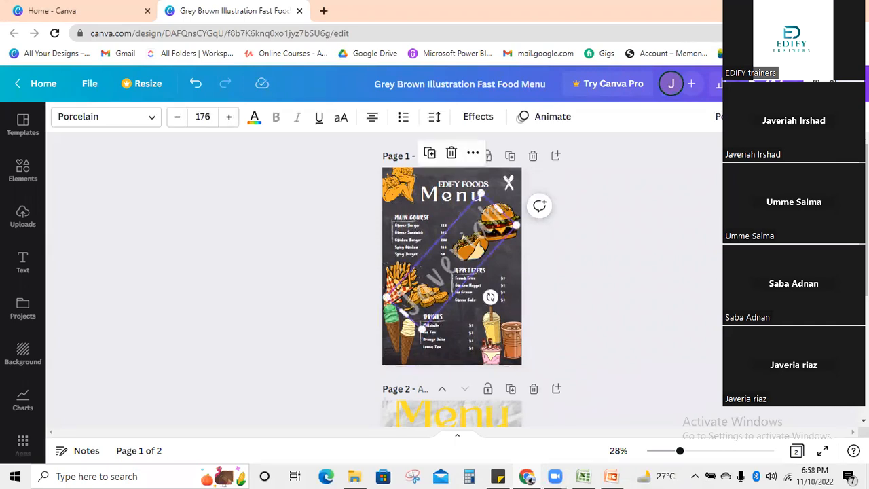